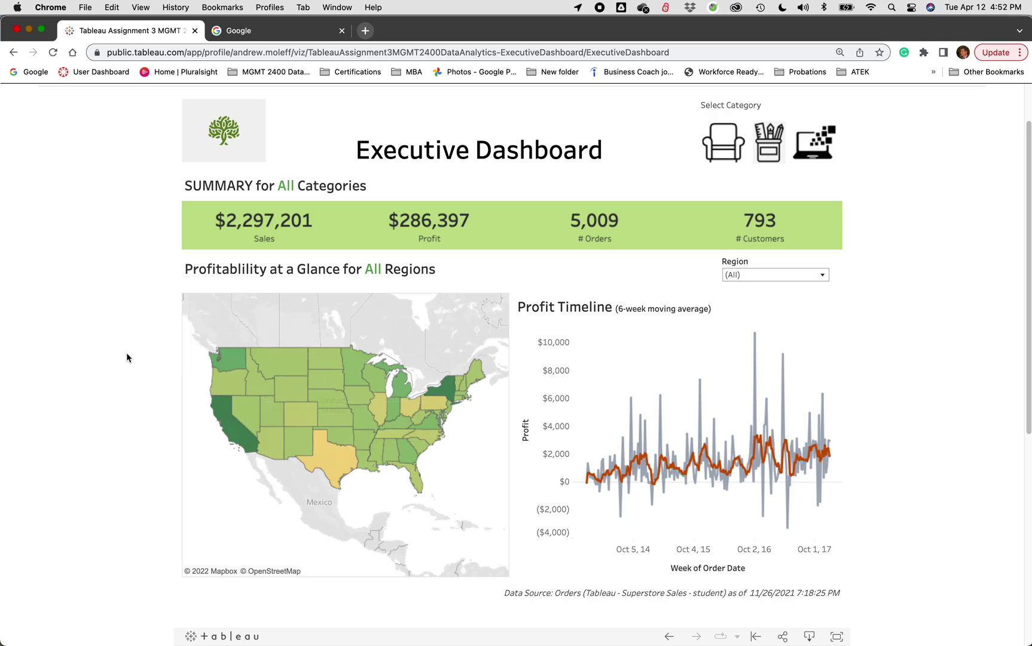
Search Google Images for "tree icon"
click(251, 35)
click(380, 330)
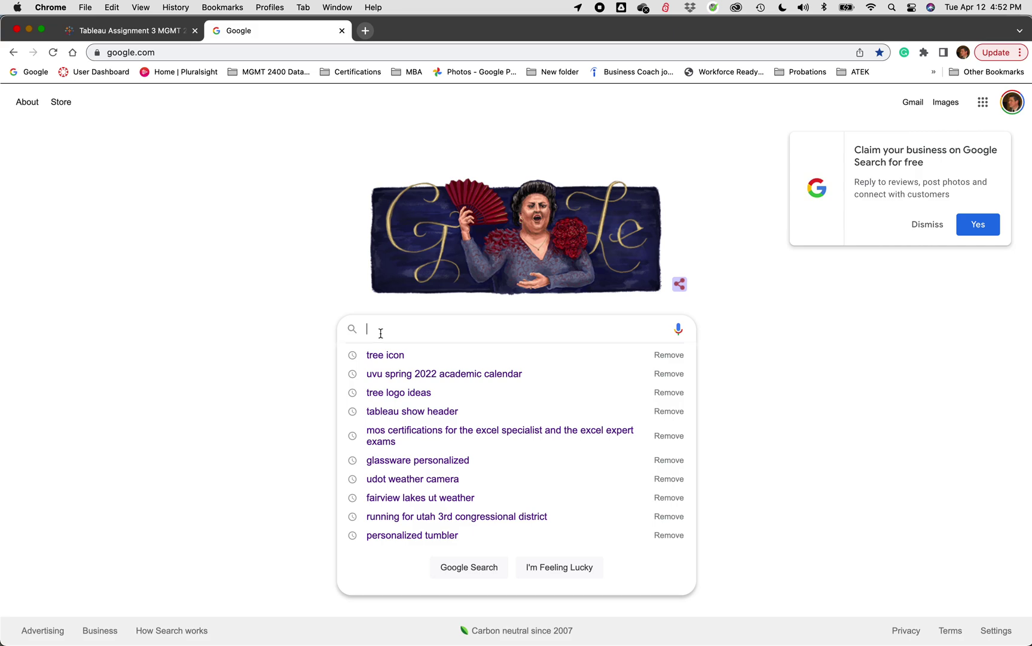
click(383, 355)
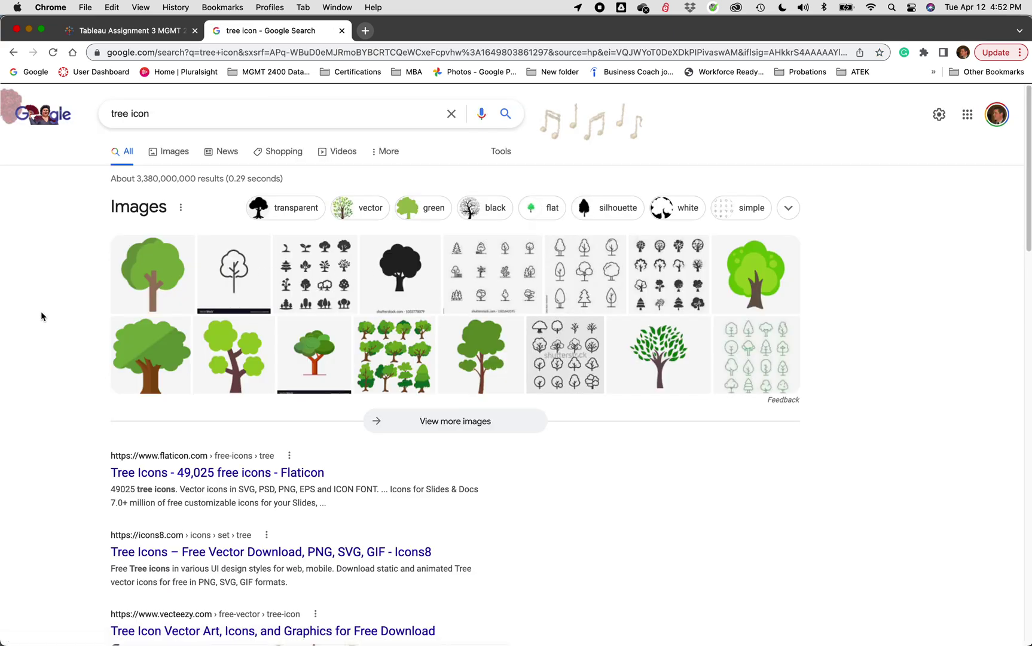
click(186, 157)
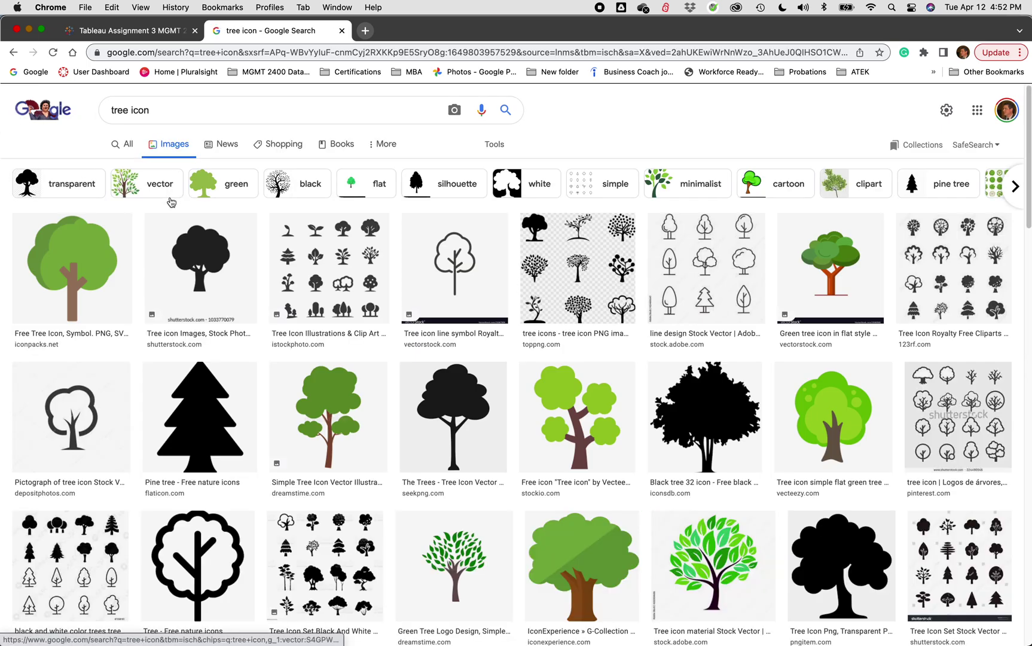
Save the green tree icon from iconpacks.net to the desktop as "tree icon 2"
right_click(83, 267)
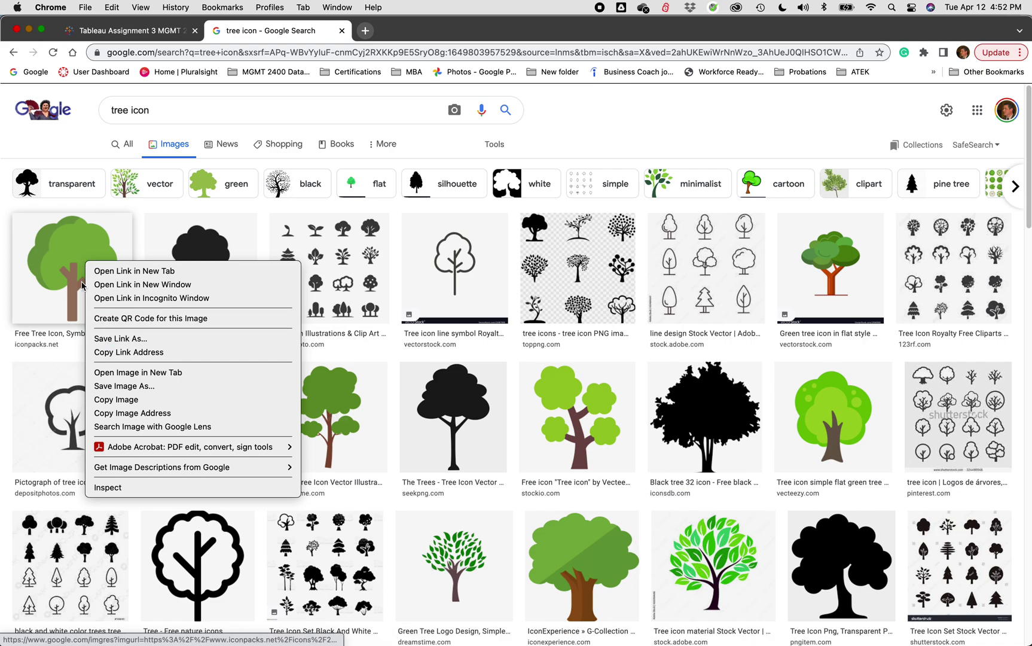
click(116, 387)
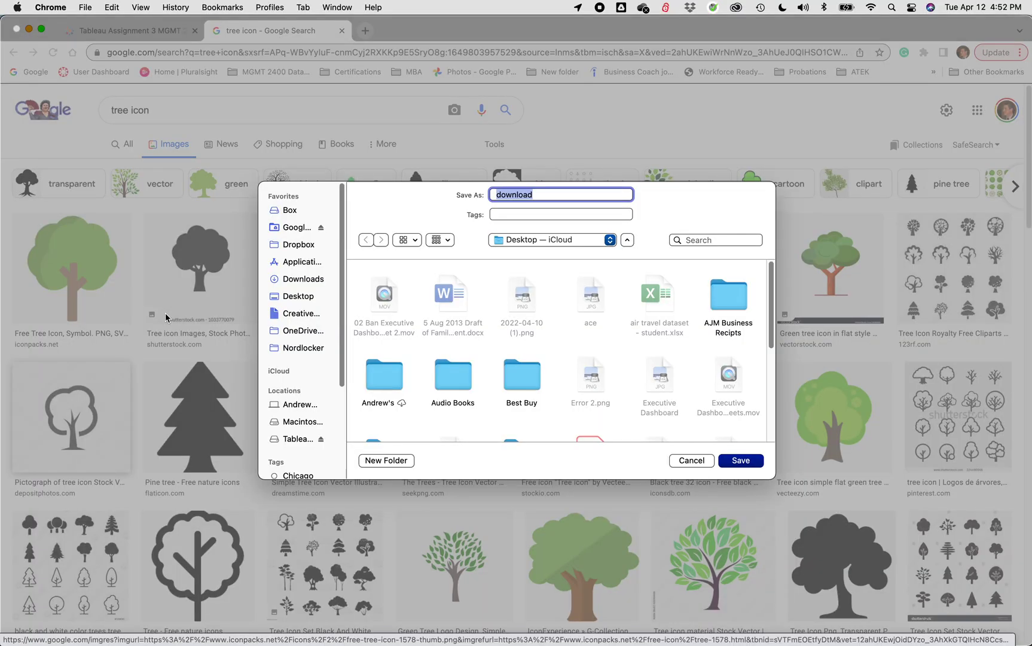
click(551, 198)
drag(551, 198, 473, 197)
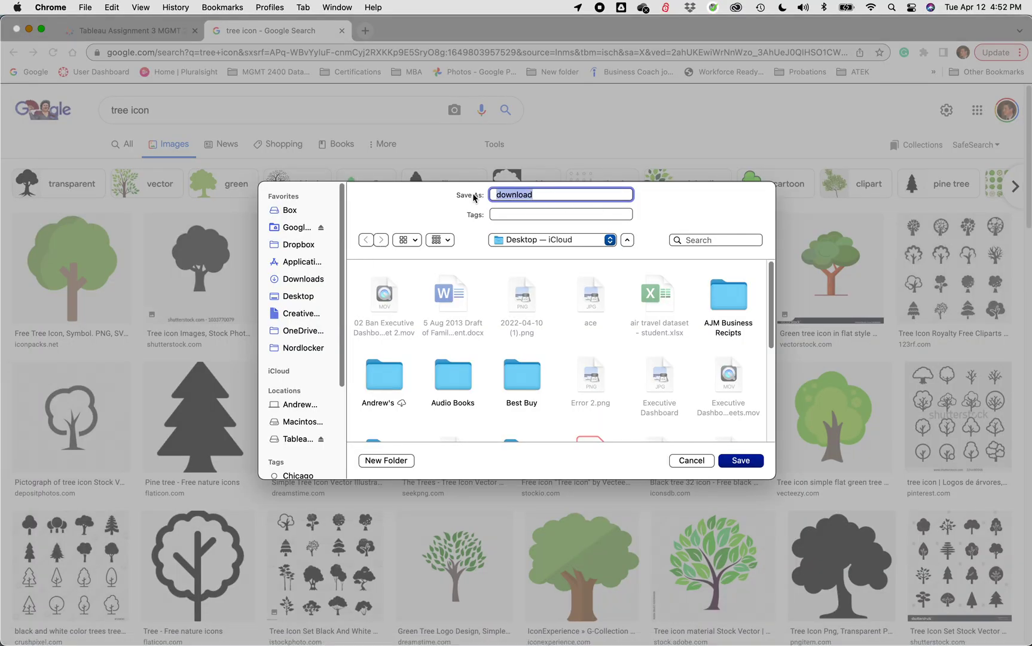
text(tree icon 2)
click(749, 465)
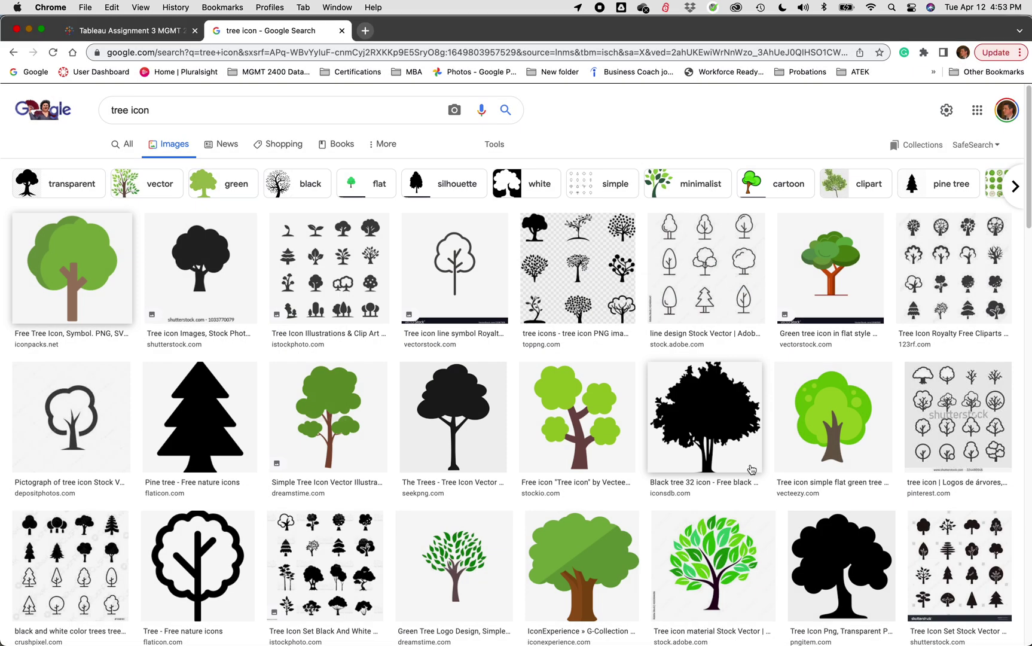
Switch to the Tableau Public workbook and review worksheets 01 Menu through 06 Footer, ending on Dashboard 1
click(127, 33)
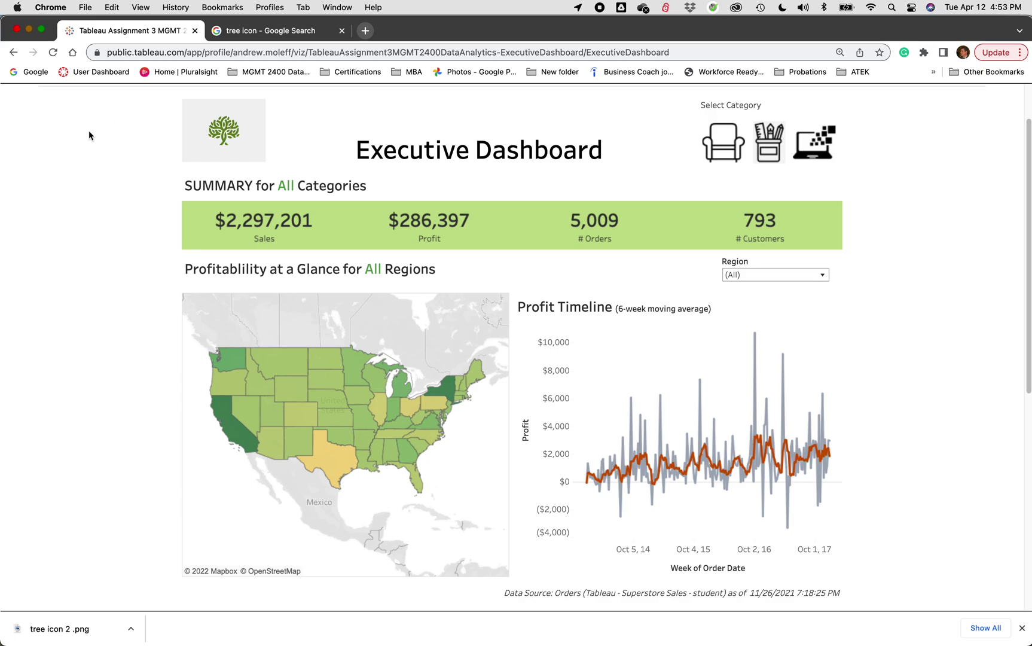
click(28, 30)
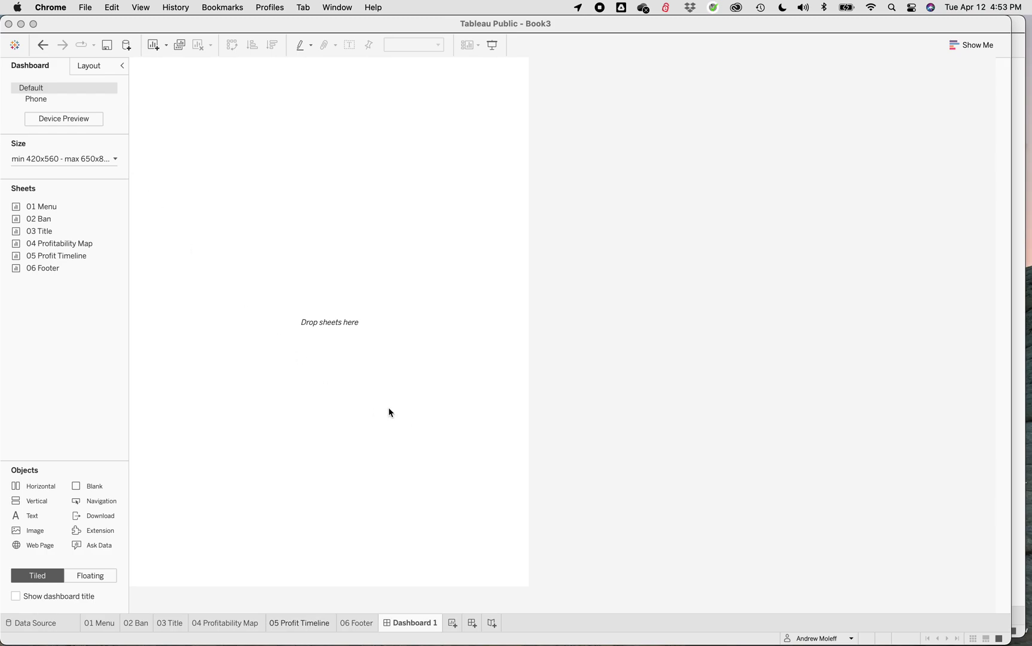
click(105, 624)
click(107, 625)
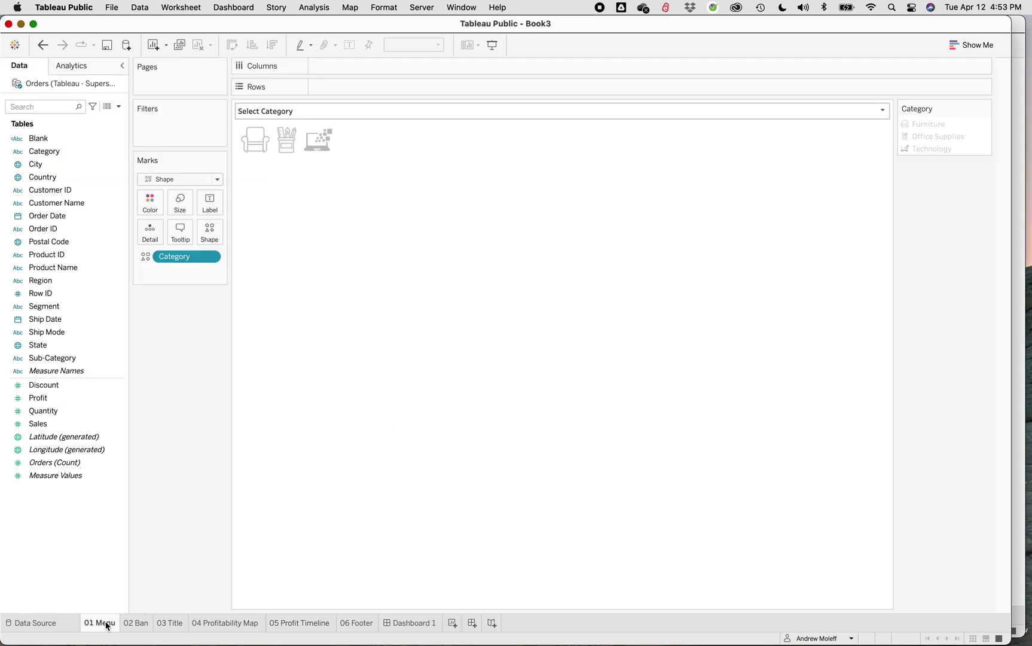
click(141, 624)
click(173, 625)
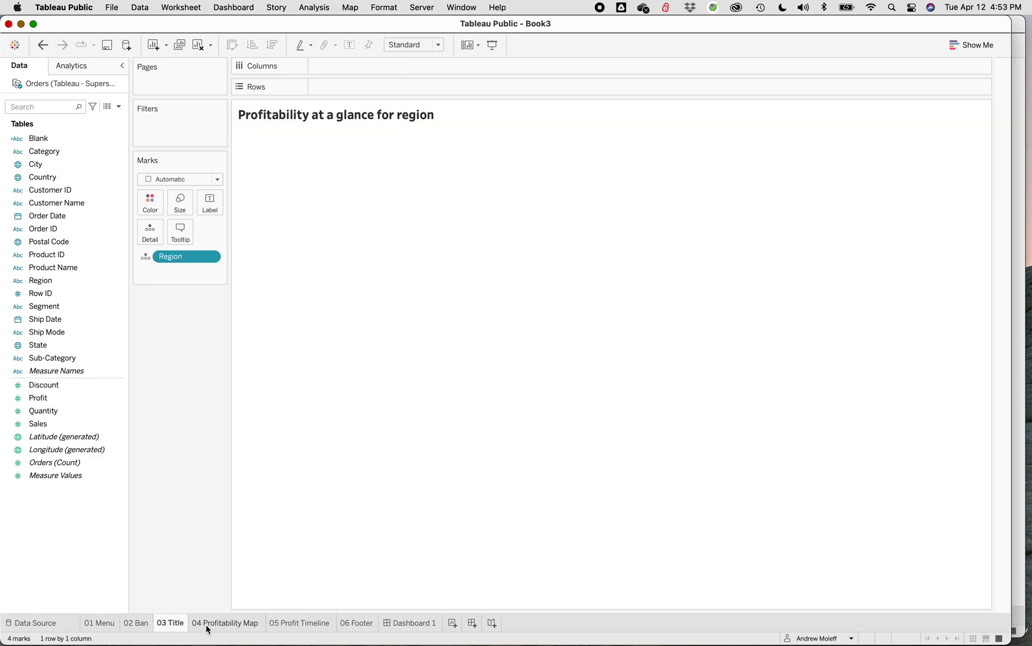
click(210, 625)
click(286, 625)
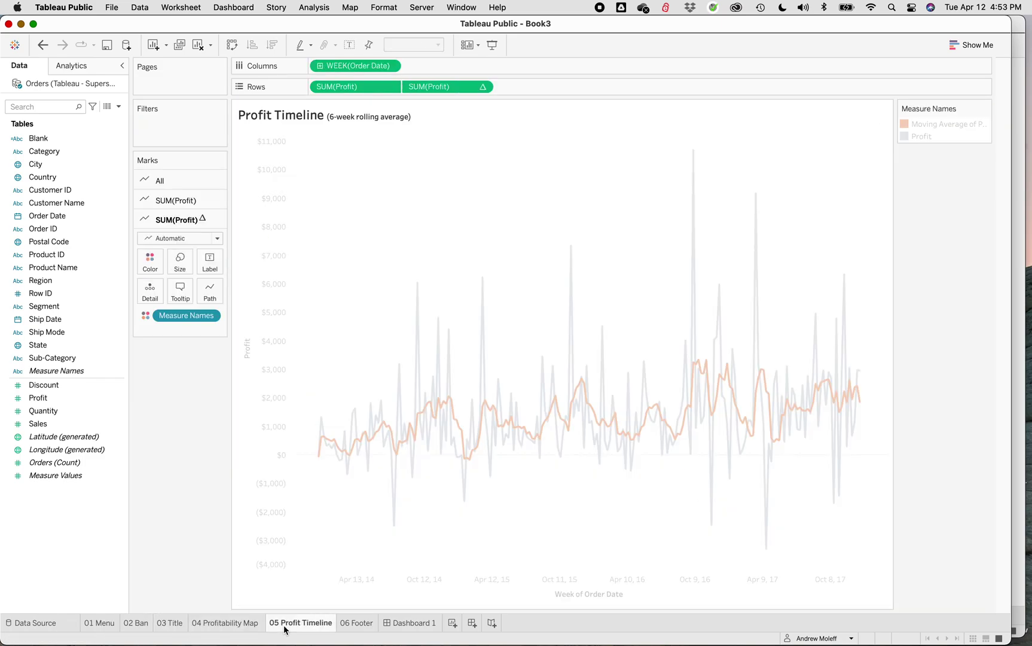
click(361, 626)
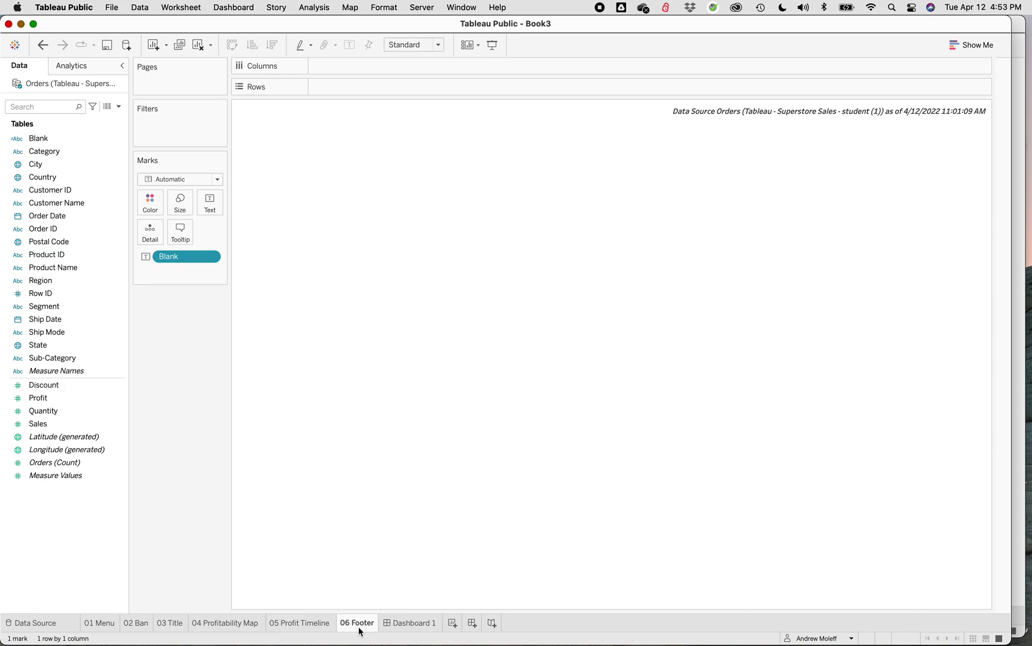
click(404, 624)
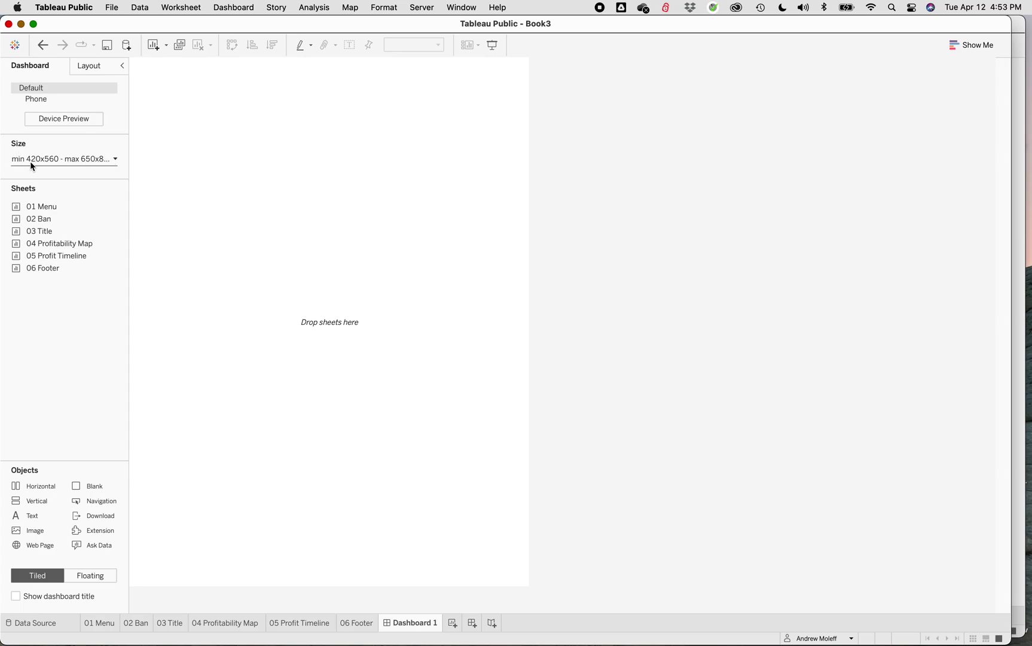
Set the dashboard's minimum width to 1120 px in its size range
click(116, 159)
click(64, 224)
click(65, 224)
click(65, 224)
click(64, 223)
click(65, 223)
click(65, 224)
click(64, 224)
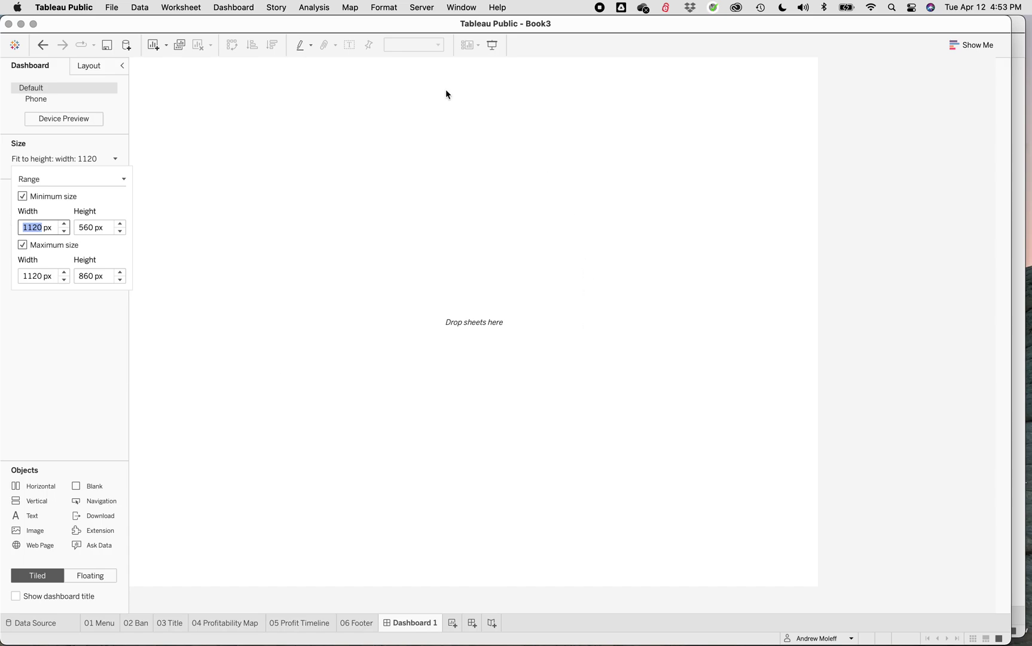
click(73, 359)
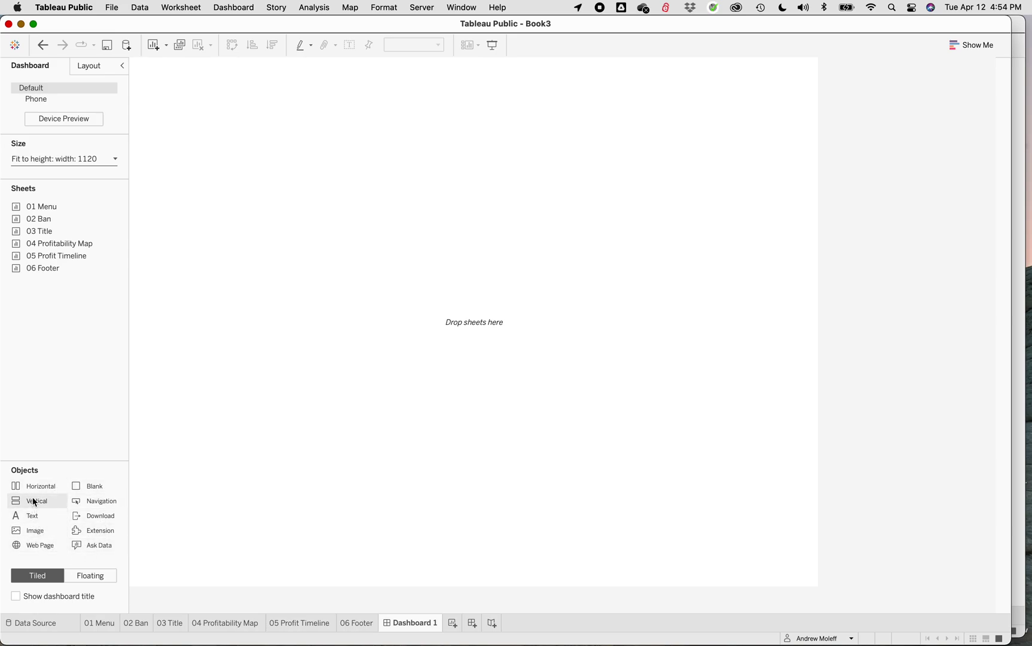
Place a vertical container on the dashboard and try stacking two blank objects inside it
drag(33, 498, 472, 323)
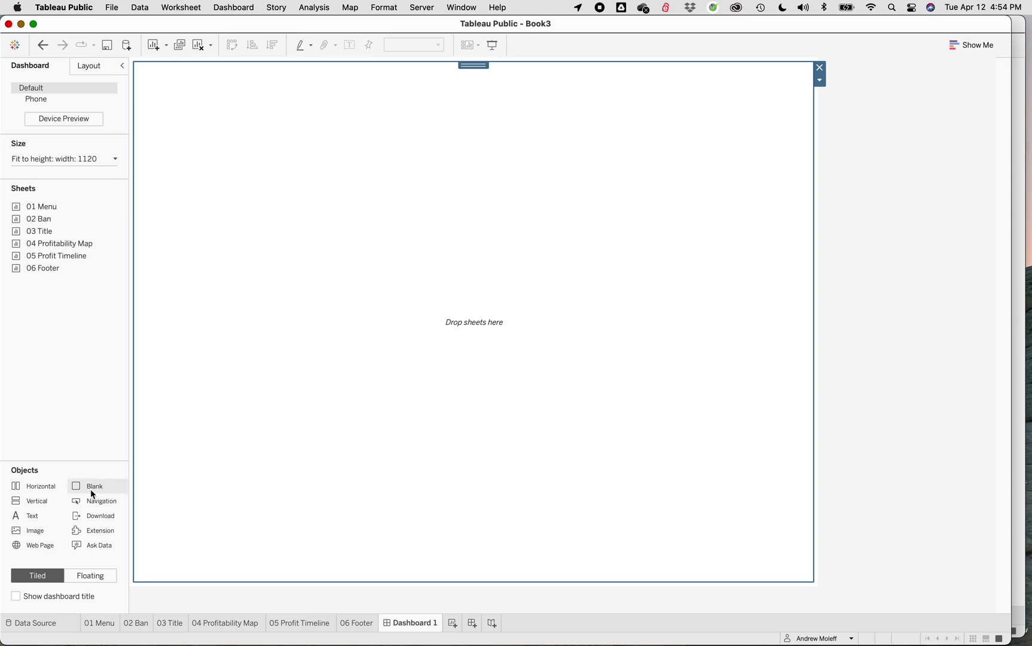
mouse_move(95, 488)
mouse_down()
mouse_move(232, 472)
mouse_move(332, 369)
mouse_move(446, 341)
mouse_move(495, 311)
mouse_move(459, 317)
mouse_up()
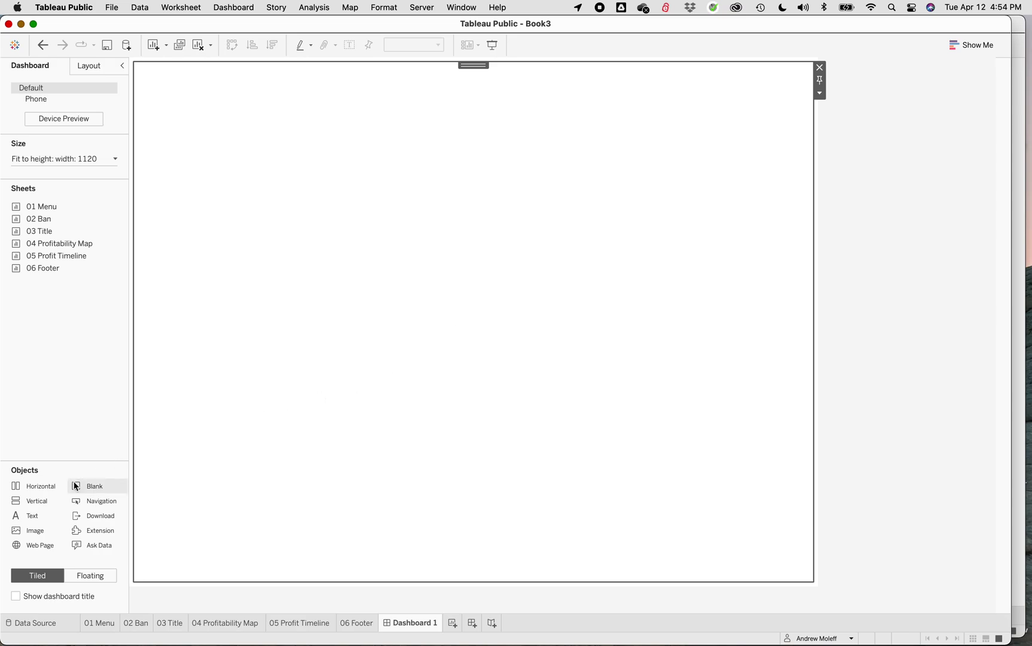
drag(85, 488, 274, 462)
mouse_move(166, 458)
mouse_down()
mouse_move(154, 459)
mouse_move(254, 454)
mouse_move(139, 460)
mouse_up()
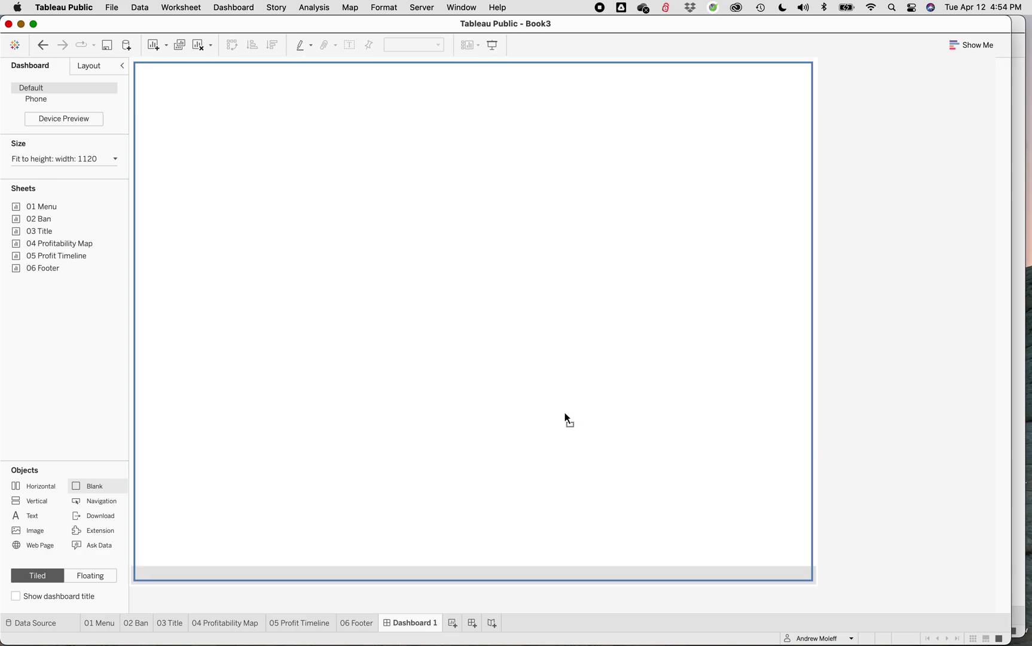
mouse_move(665, 398)
mouse_down()
mouse_move(564, 406)
mouse_move(807, 373)
mouse_move(504, 403)
mouse_move(465, 193)
mouse_move(452, 404)
mouse_move(428, 154)
mouse_up()
drag(427, 284, 424, 447)
drag(423, 441, 423, 439)
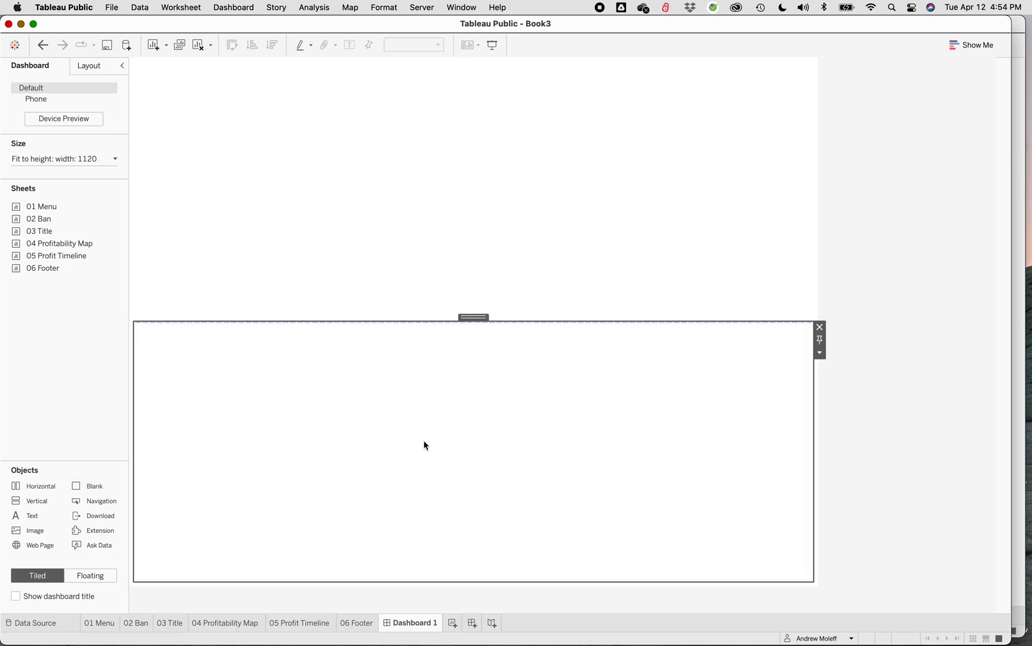
Check the two stacked blanks, and undo back through the blanks, the container and the last width increase
click(428, 219)
click(429, 440)
click(422, 217)
click(427, 383)
click(420, 181)
click(418, 372)
key(super+z)
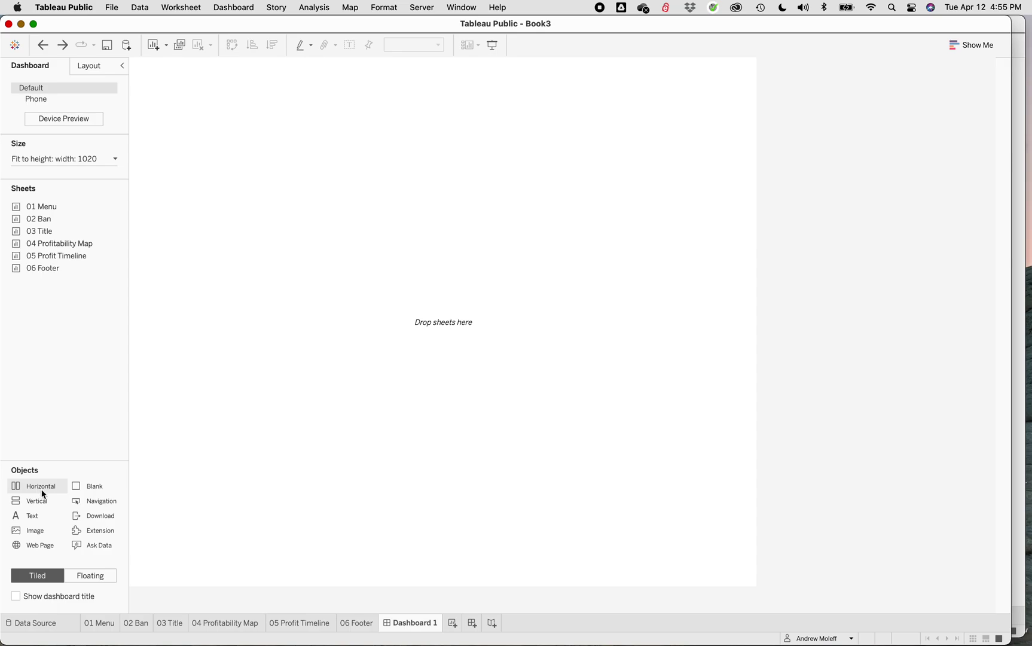
Add a vertical container to the empty dashboard and stack two blank objects inside it
drag(38, 501, 389, 347)
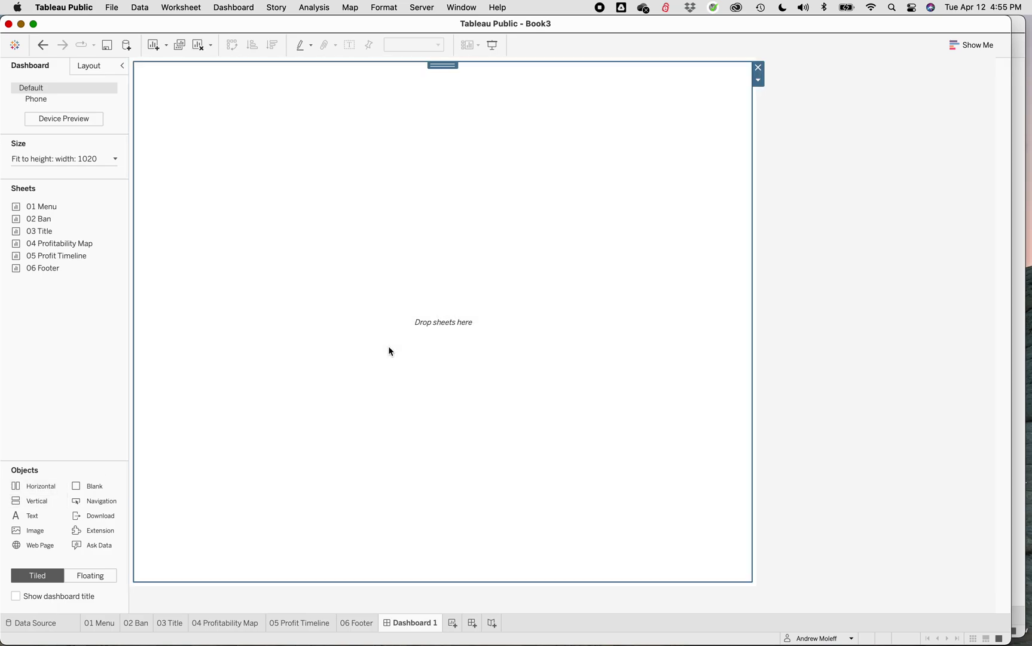
drag(97, 484, 357, 330)
drag(101, 488, 350, 208)
drag(379, 361, 394, 437)
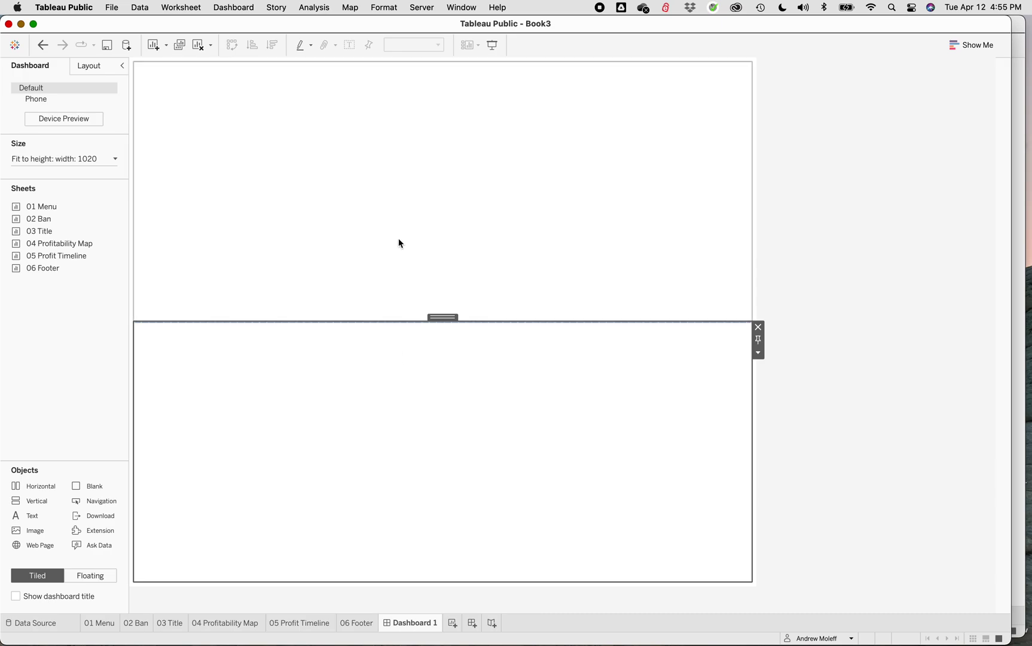
click(401, 237)
click(423, 419)
click(390, 214)
click(394, 425)
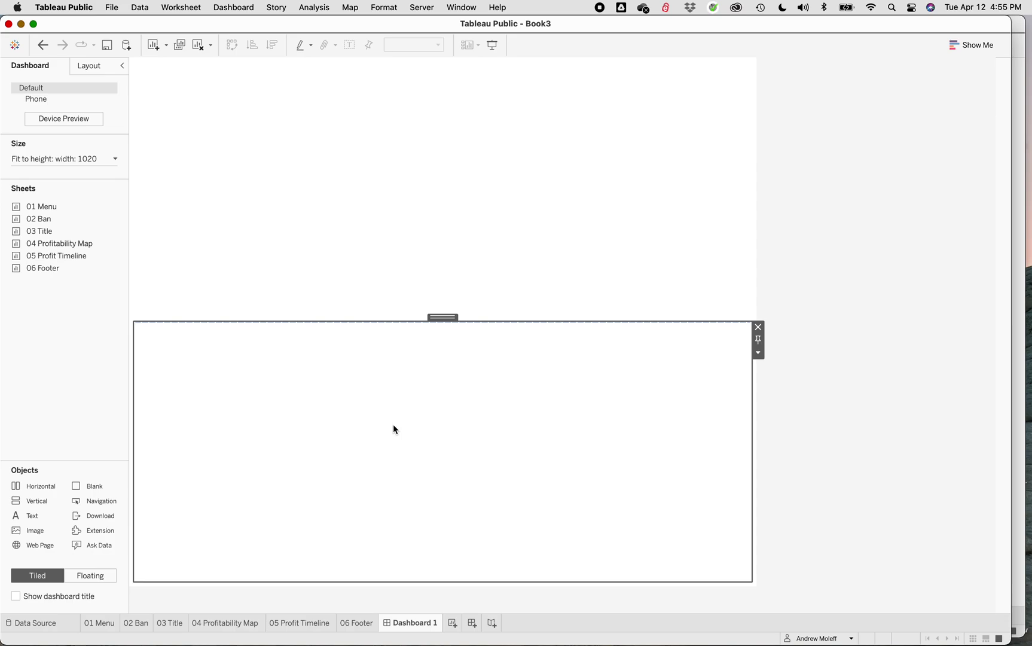
Insert a horizontal container between the two blanks and shrink its height to a shallow header band
key(F11)
key(F11)
drag(42, 488, 472, 323)
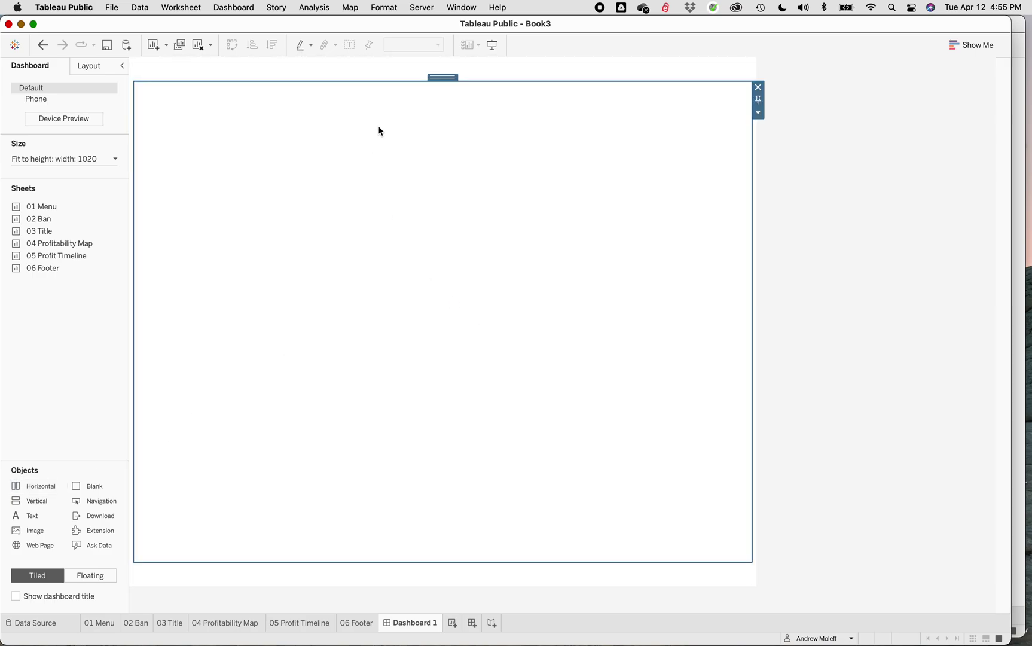
drag(435, 560, 438, 151)
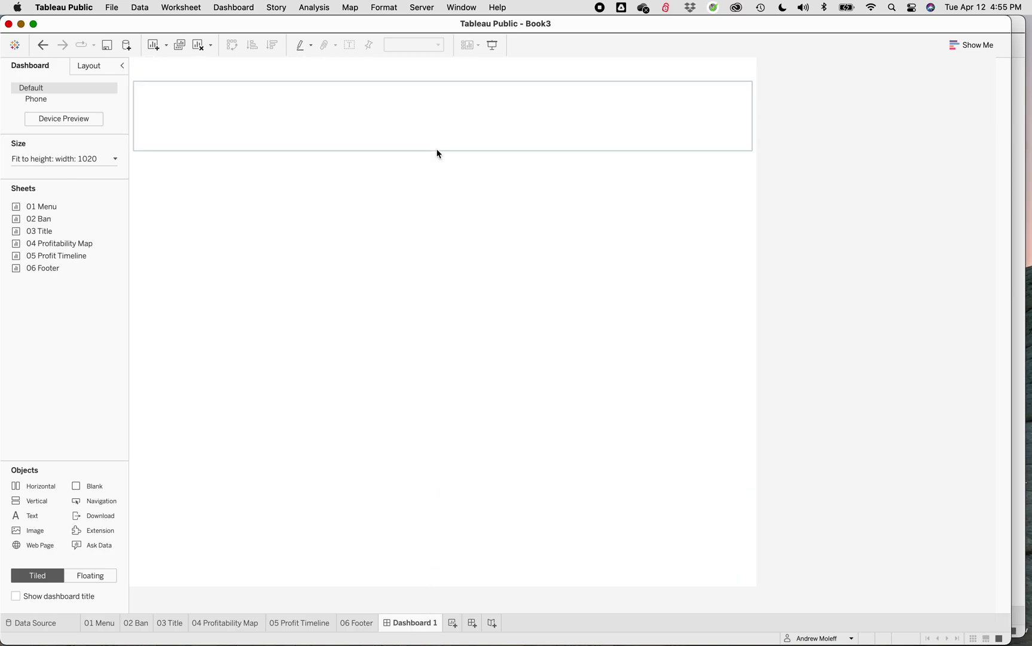
click(398, 128)
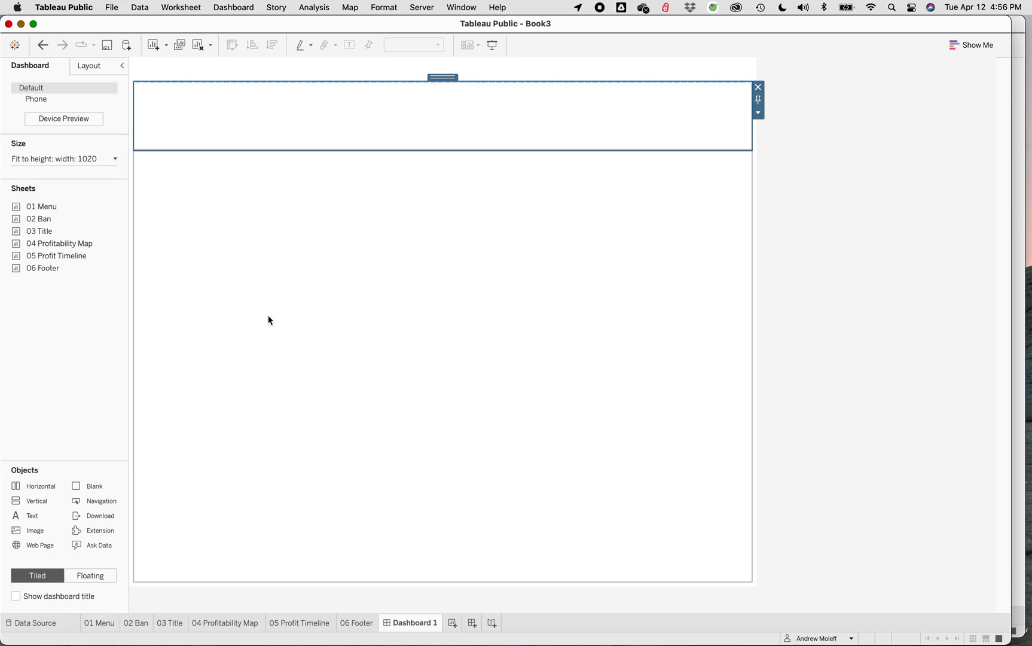
Examine the header layout of the finished dashboard in the Book2 window and return to Book3
click(1018, 27)
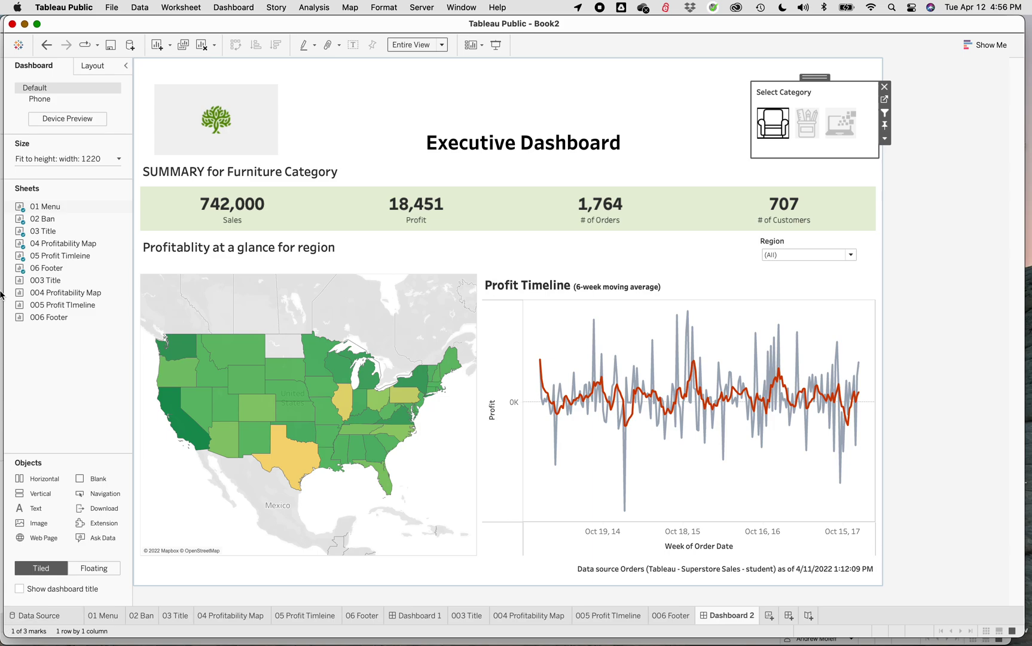
drag(4, 292, 21, 291)
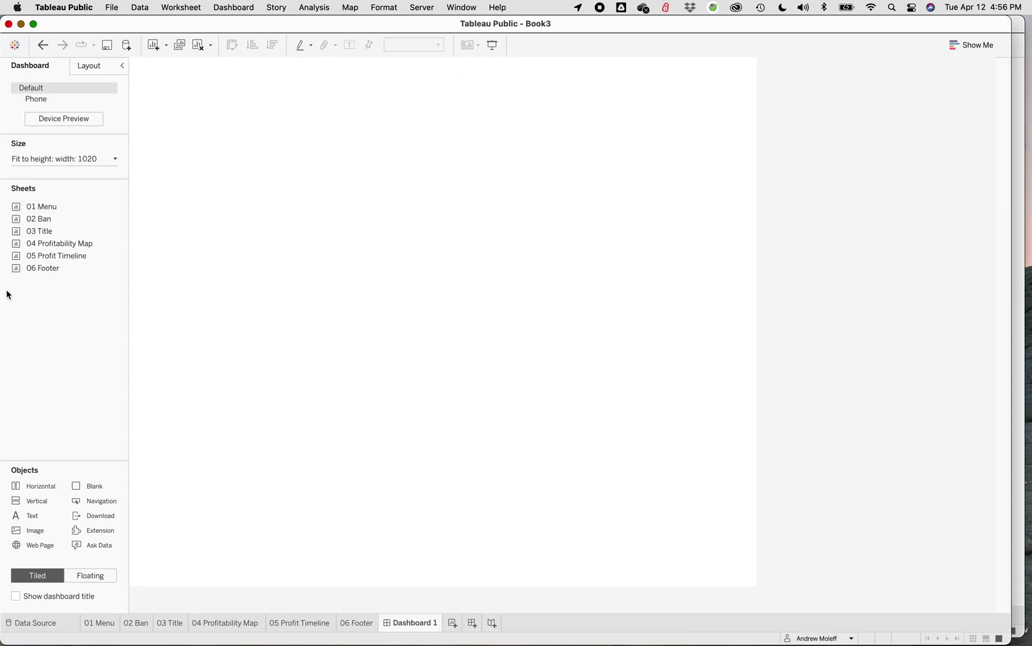
drag(7, 294, 219, 130)
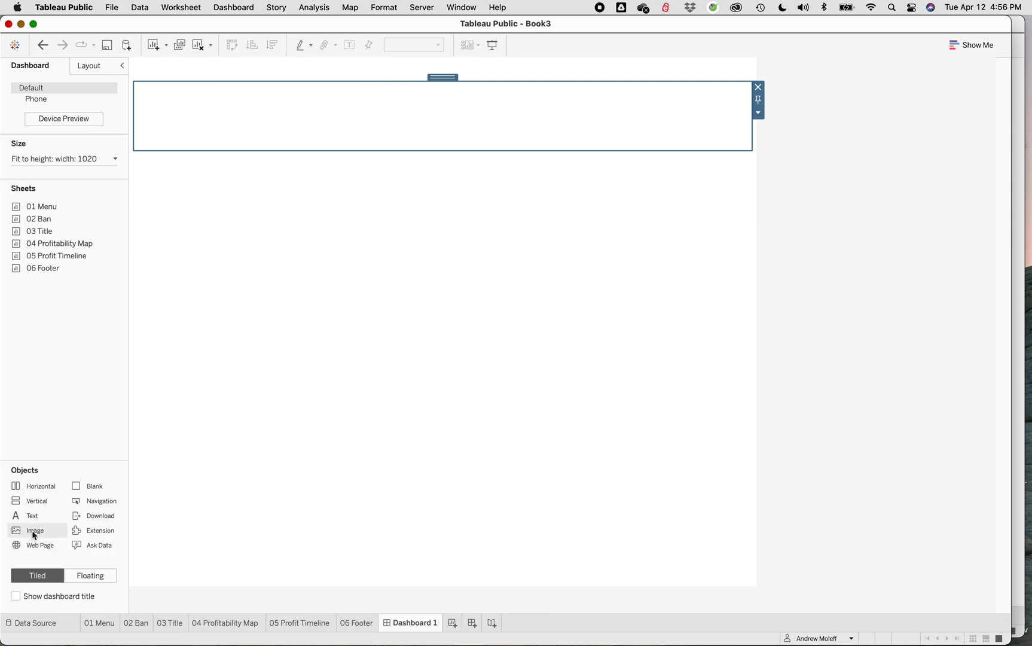
Add an image object to the header band using tree icon 2 .png, with Fit Image and Center Image enabled
mouse_move(35, 535)
mouse_down()
mouse_move(106, 437)
mouse_move(192, 189)
mouse_move(197, 107)
mouse_move(177, 114)
mouse_up()
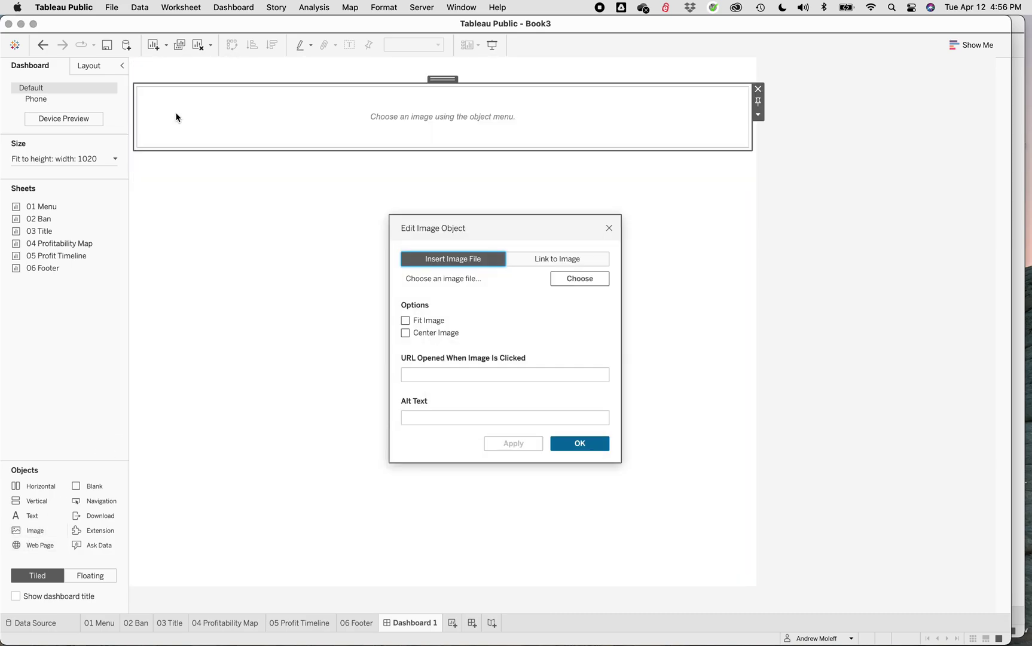
click(580, 285)
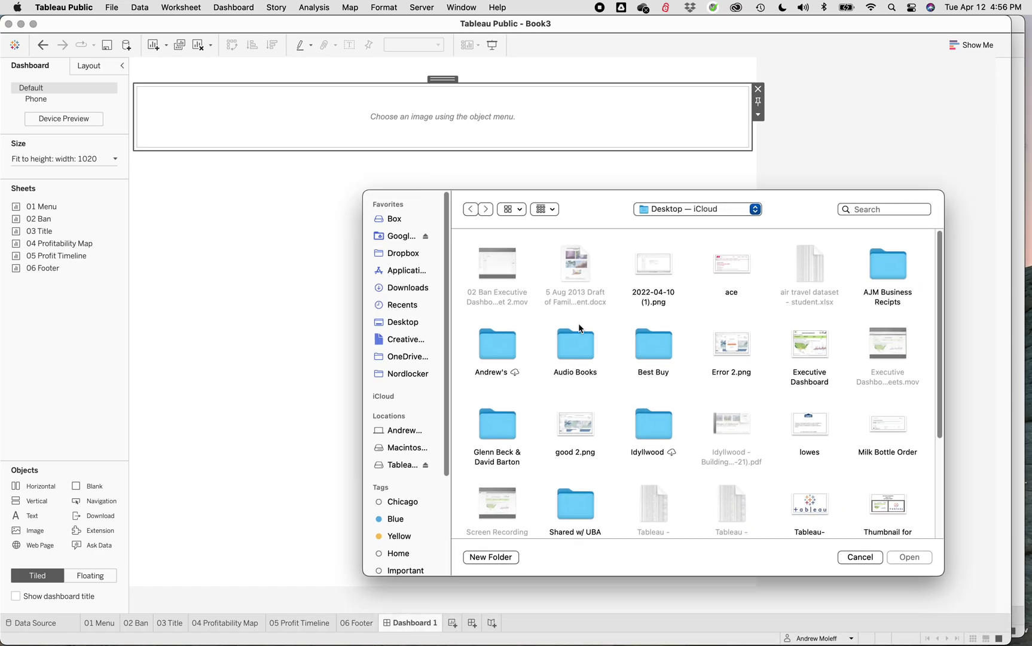
scroll(610, 353, down, 4)
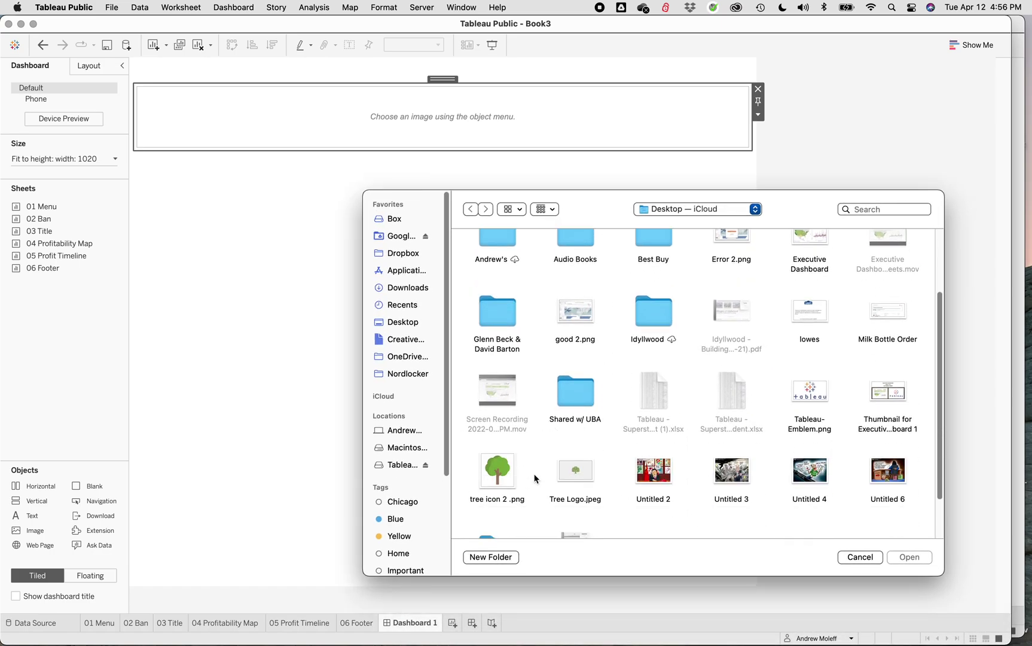
click(495, 475)
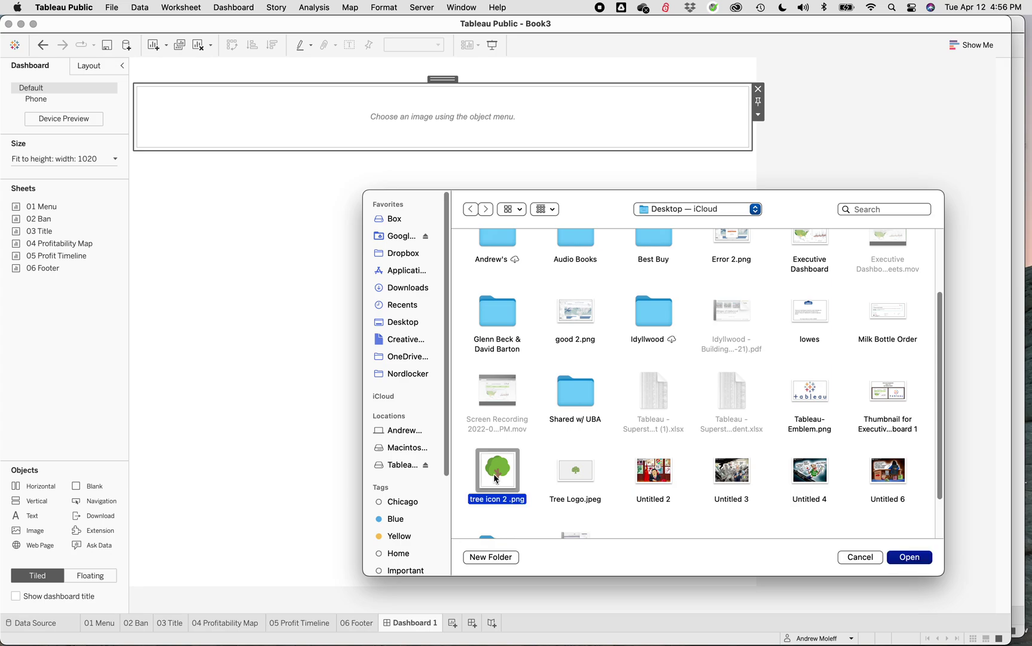
click(907, 562)
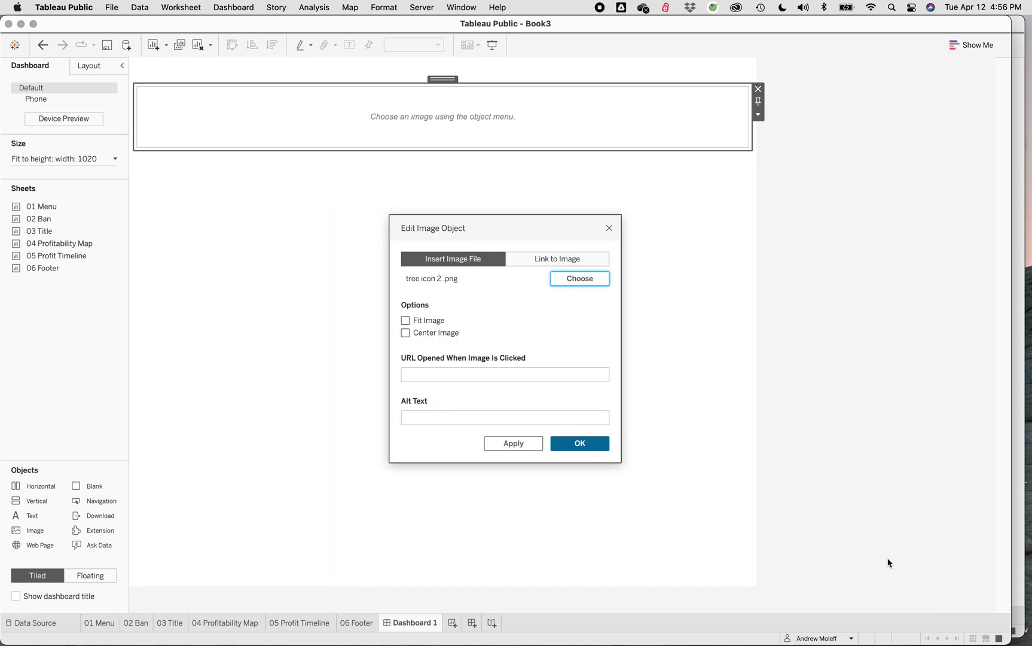
click(405, 321)
click(568, 283)
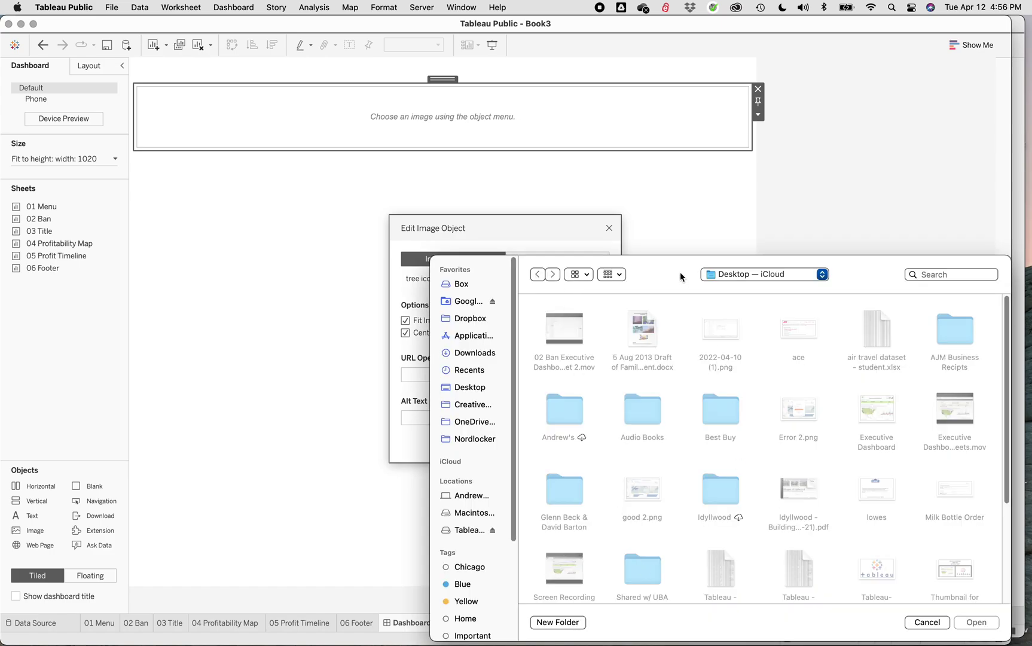
scroll(658, 402, down, 5)
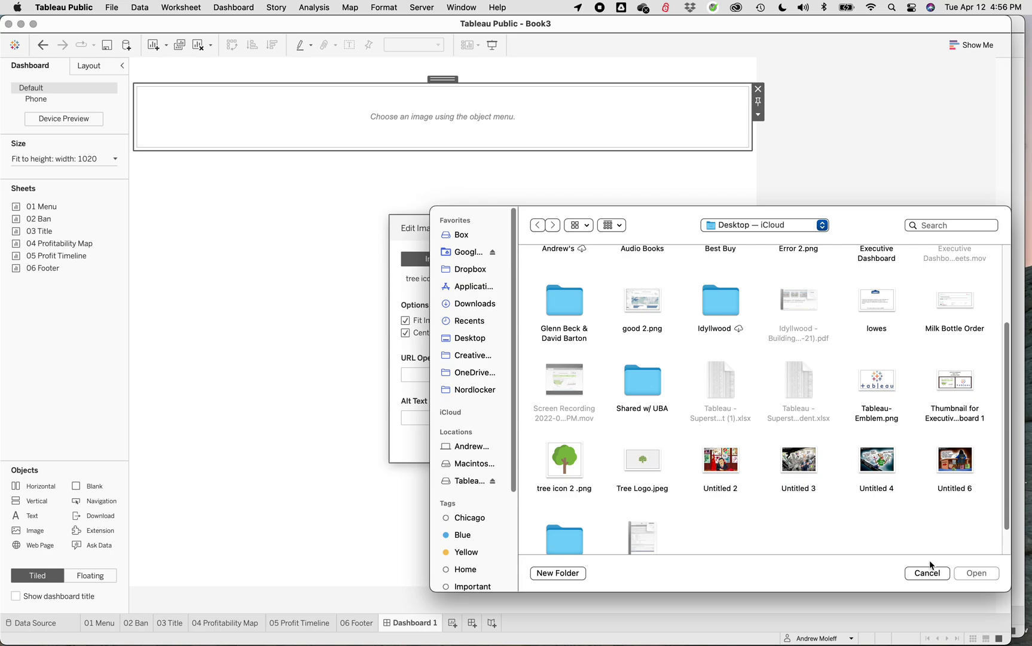
click(930, 575)
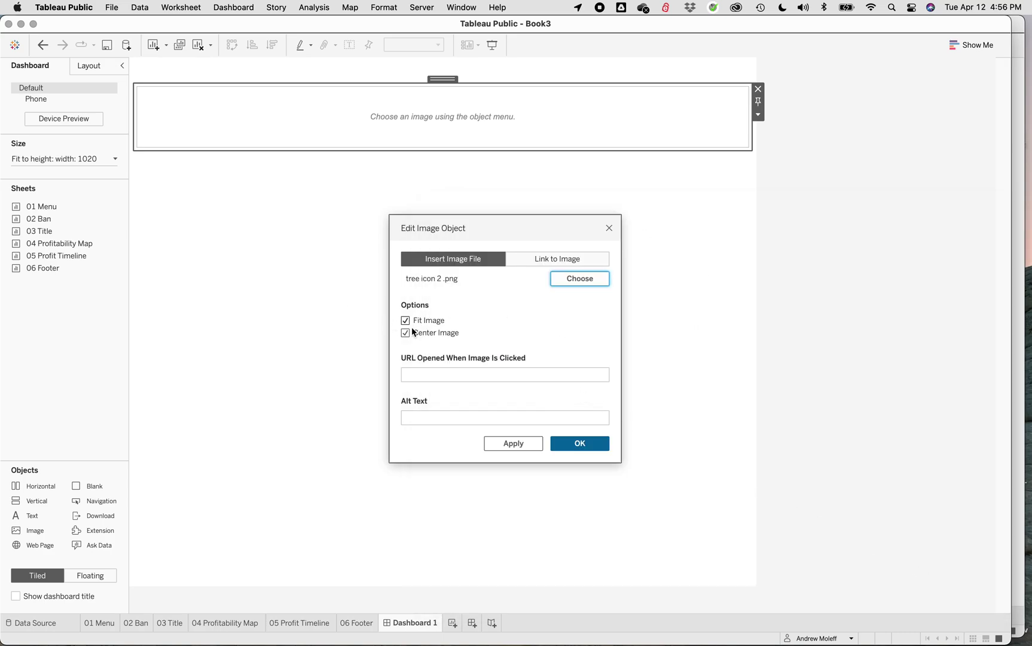
Apply the image settings to place the tree logo in the header band
click(522, 445)
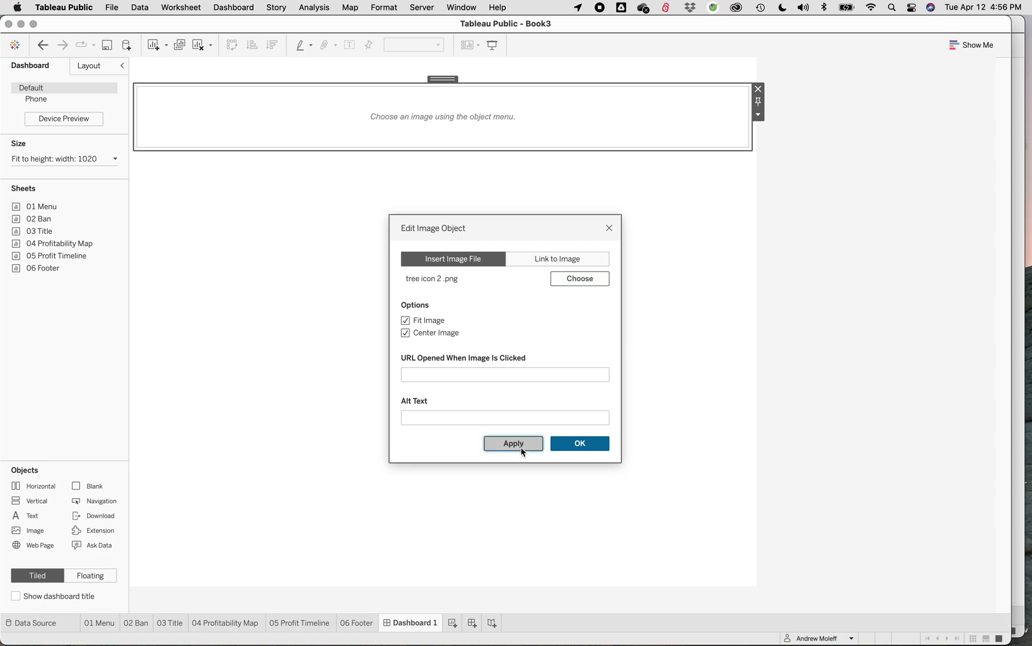
click(567, 444)
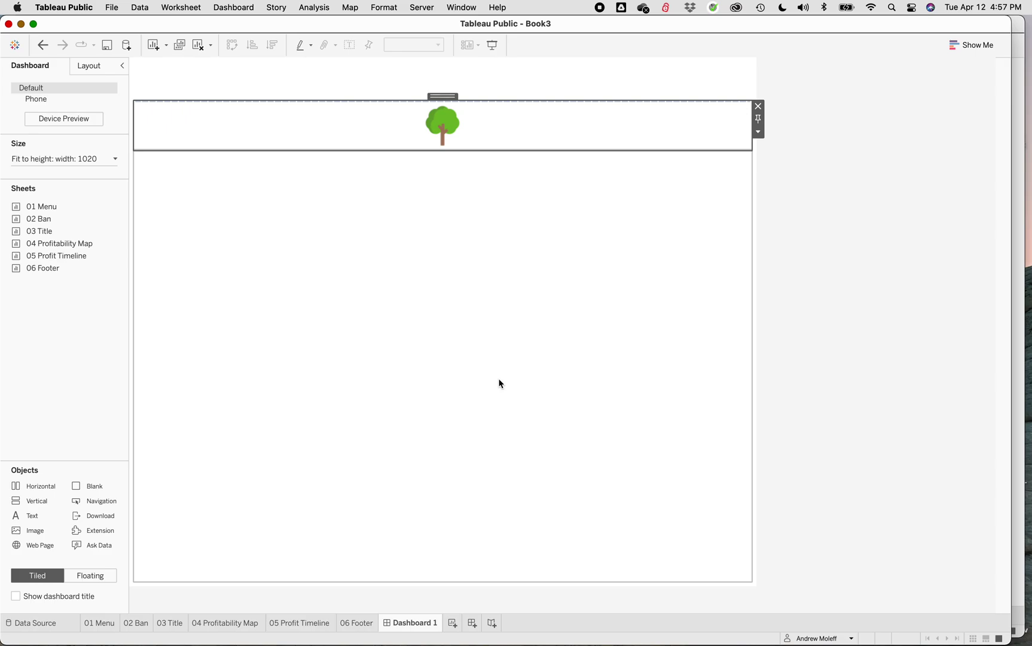
Place the 01 Menu sheet in the header to the right of the tree logo and delete its Category legend container
drag(37, 219, 37, 214)
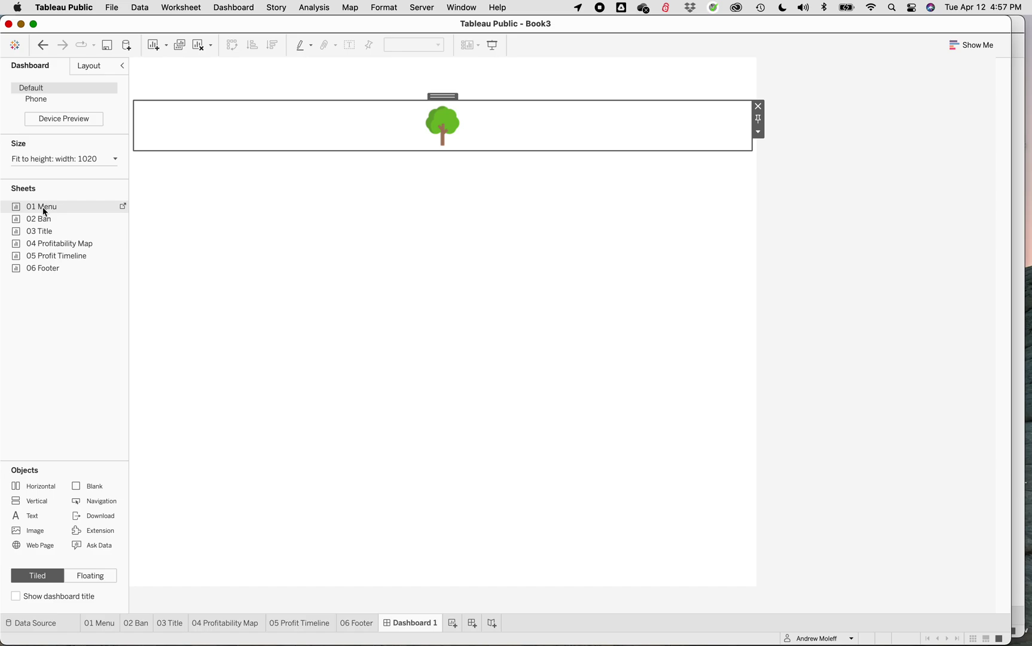
drag(44, 209, 708, 135)
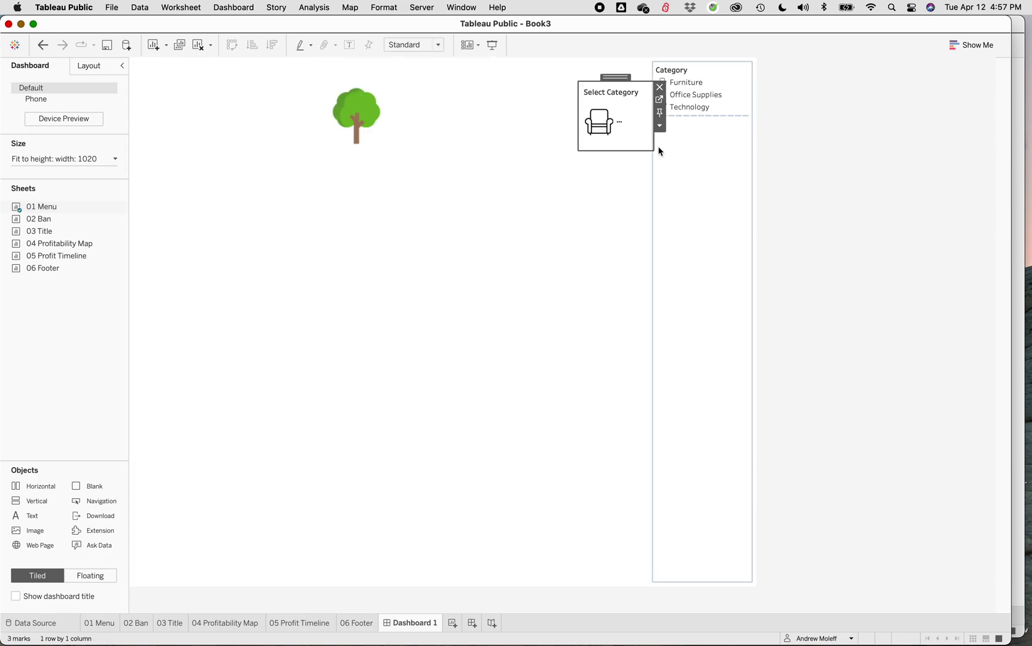
click(647, 221)
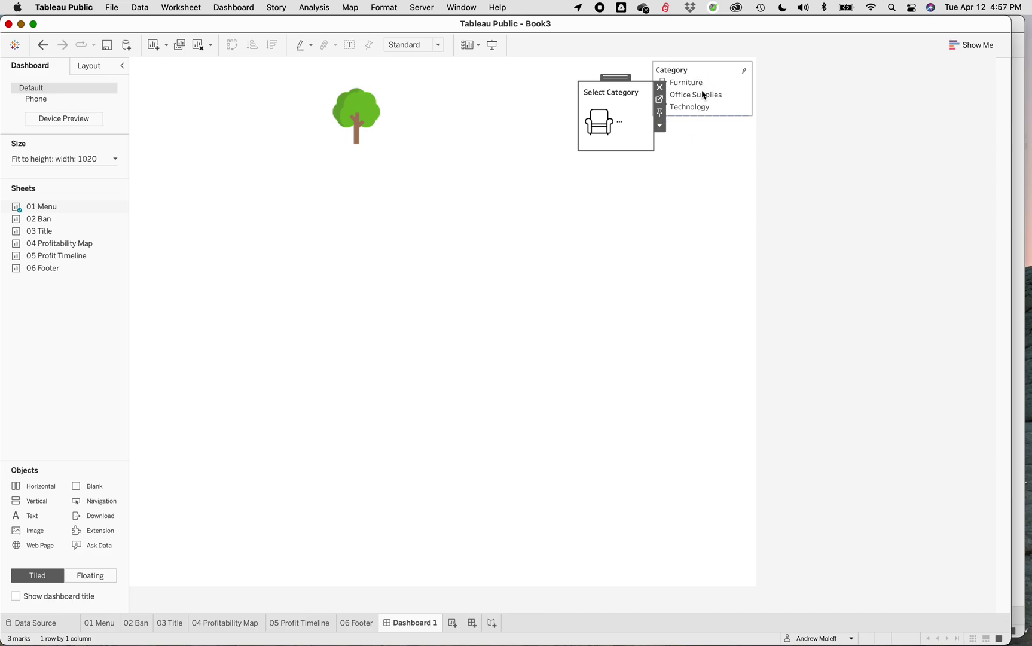
click(705, 207)
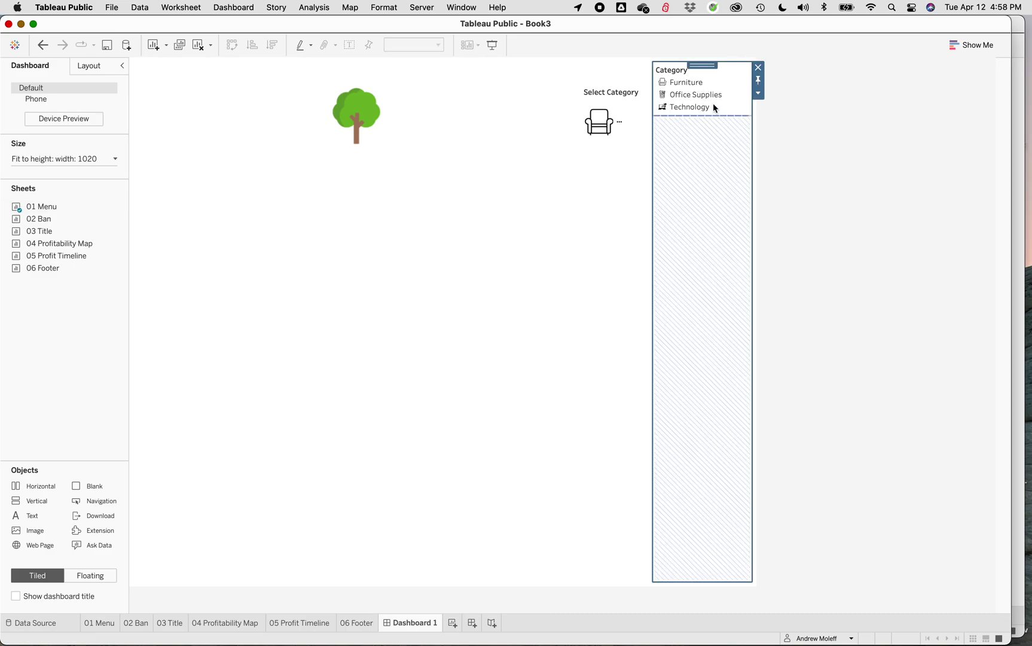
click(758, 69)
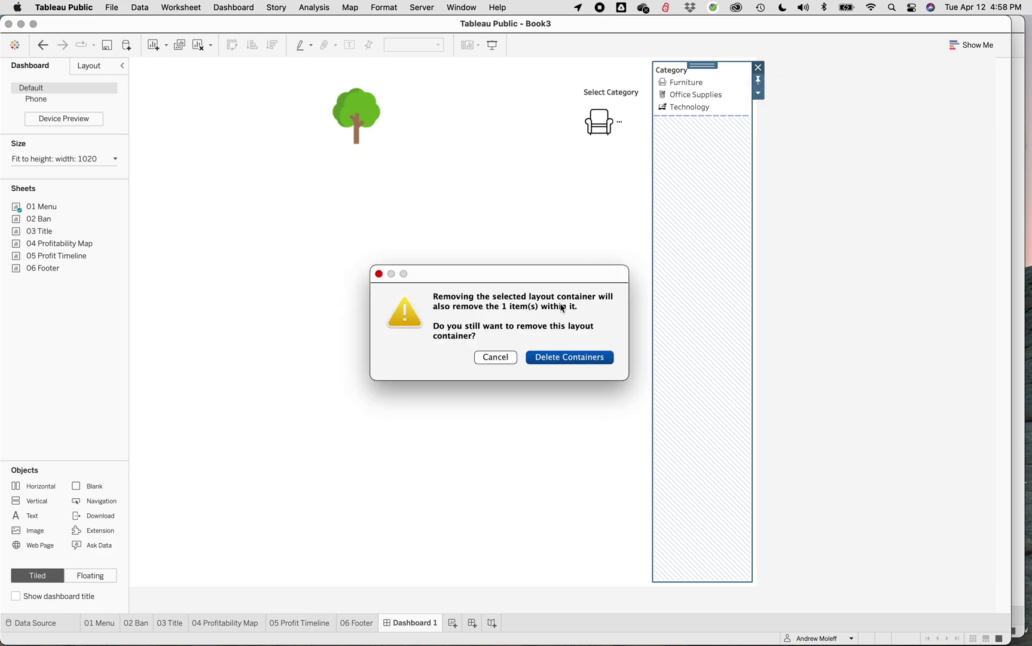
click(557, 359)
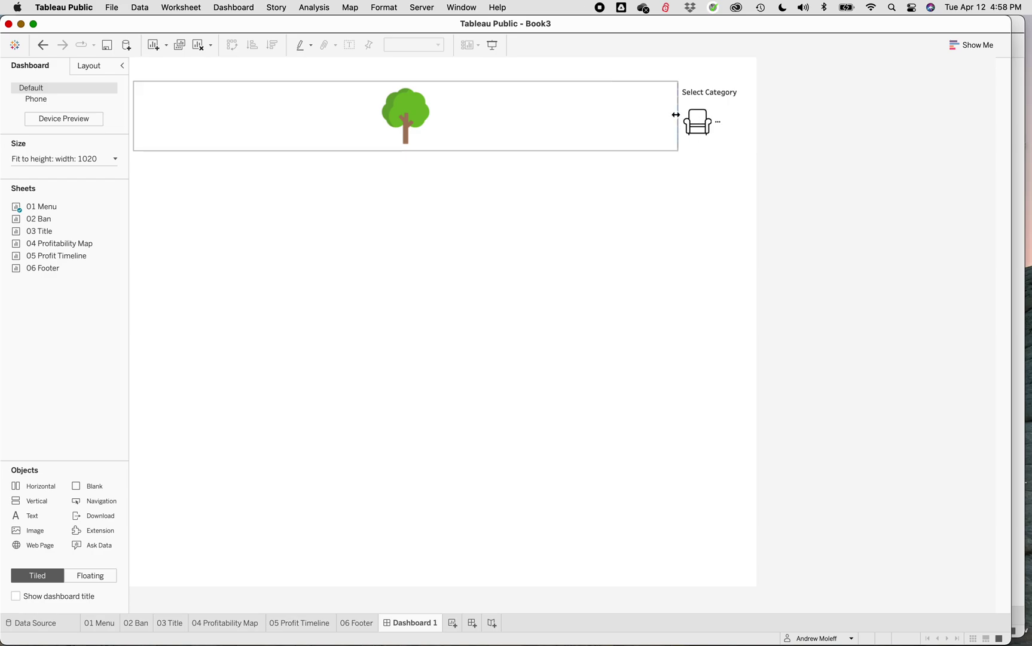
Set the category menu sheet's fit to Entire View, and enlarge the menu's width and the header band's height
drag(676, 114, 619, 114)
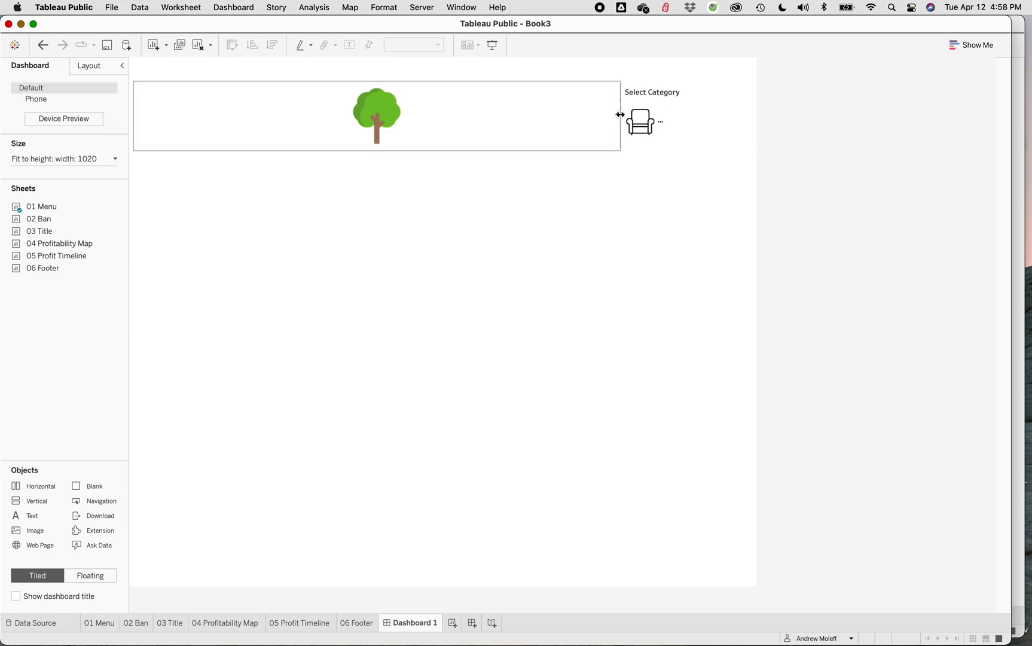
click(684, 134)
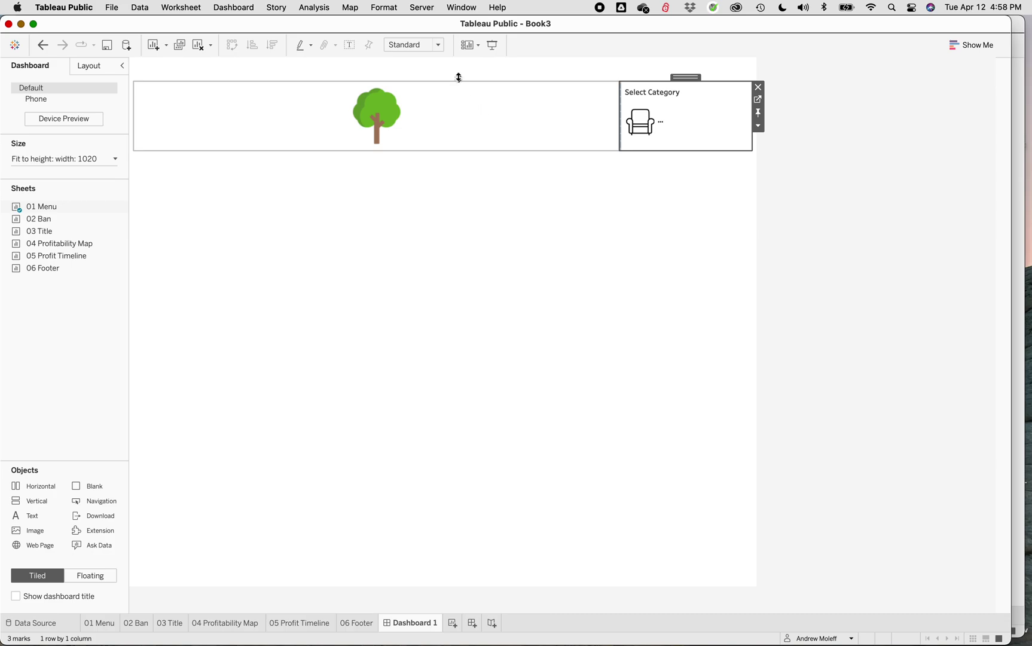
click(440, 46)
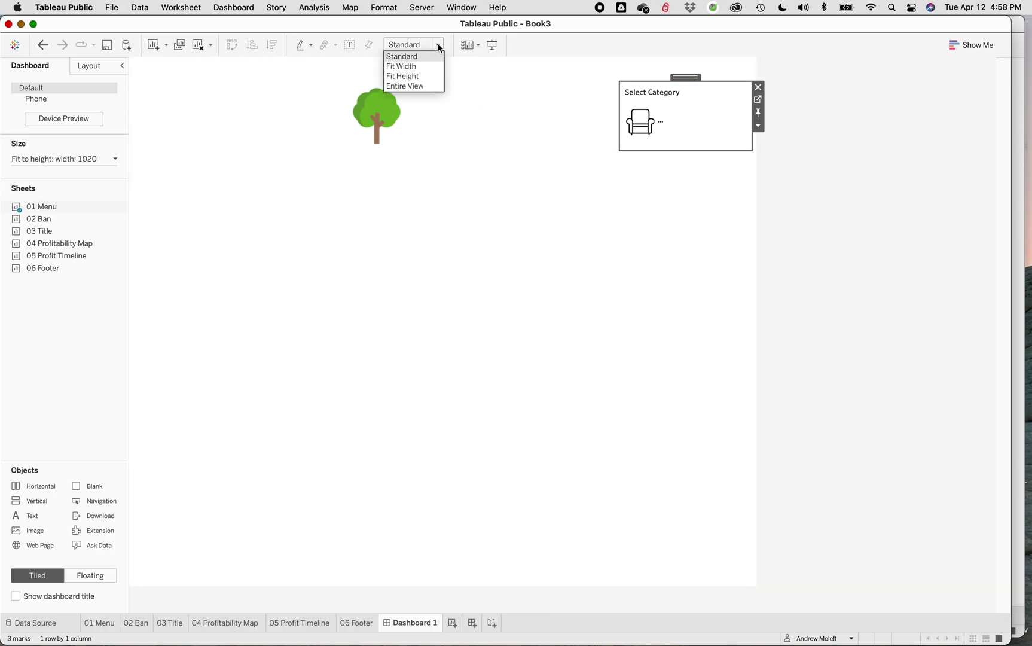
click(415, 85)
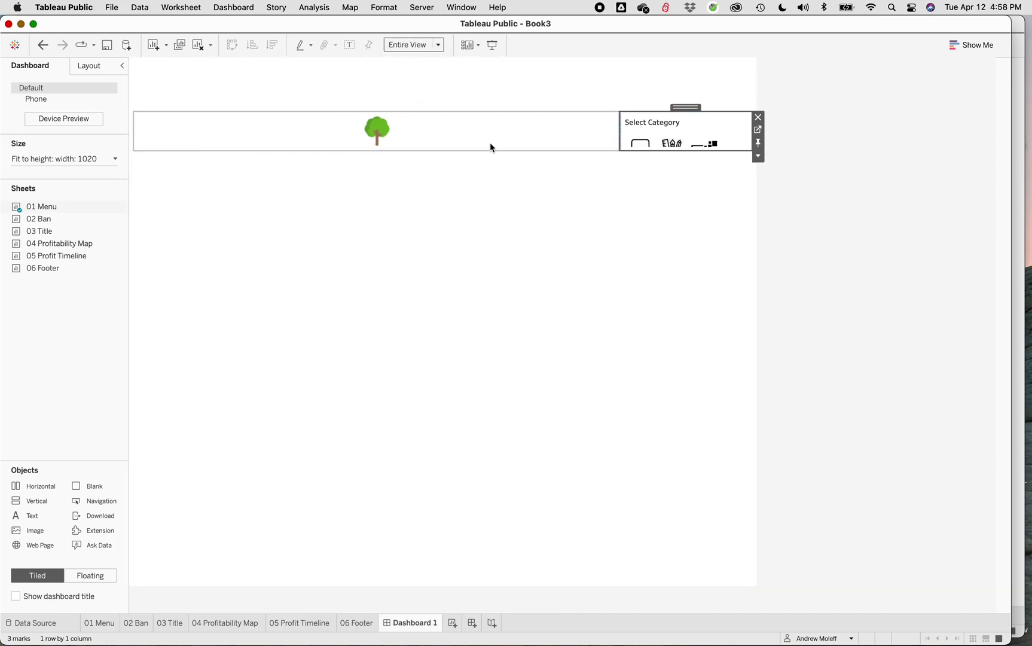
drag(489, 150, 481, 97)
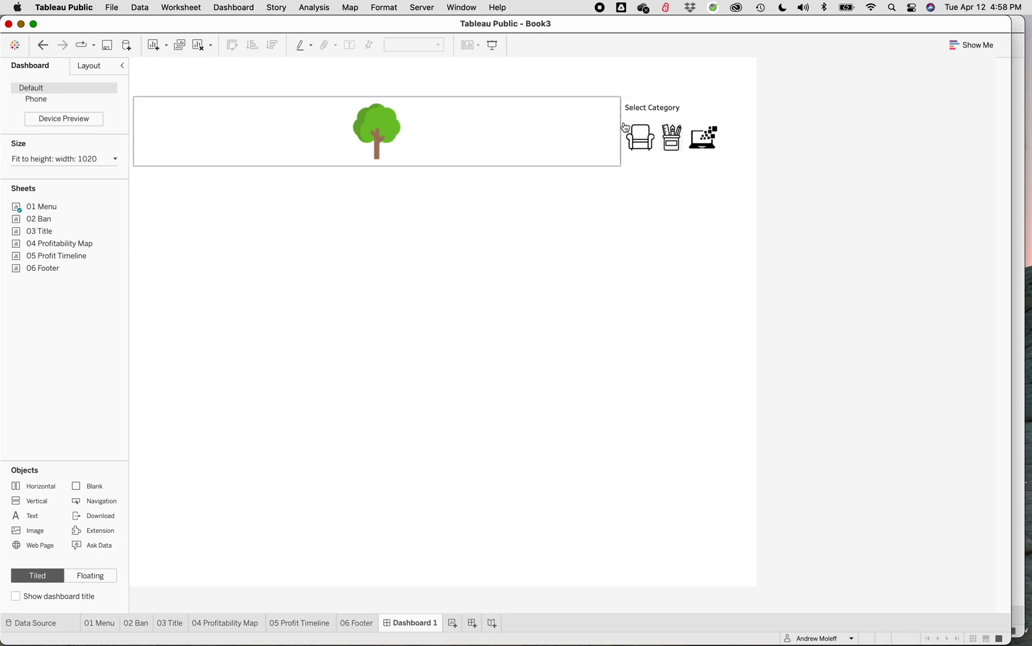
drag(611, 127, 578, 126)
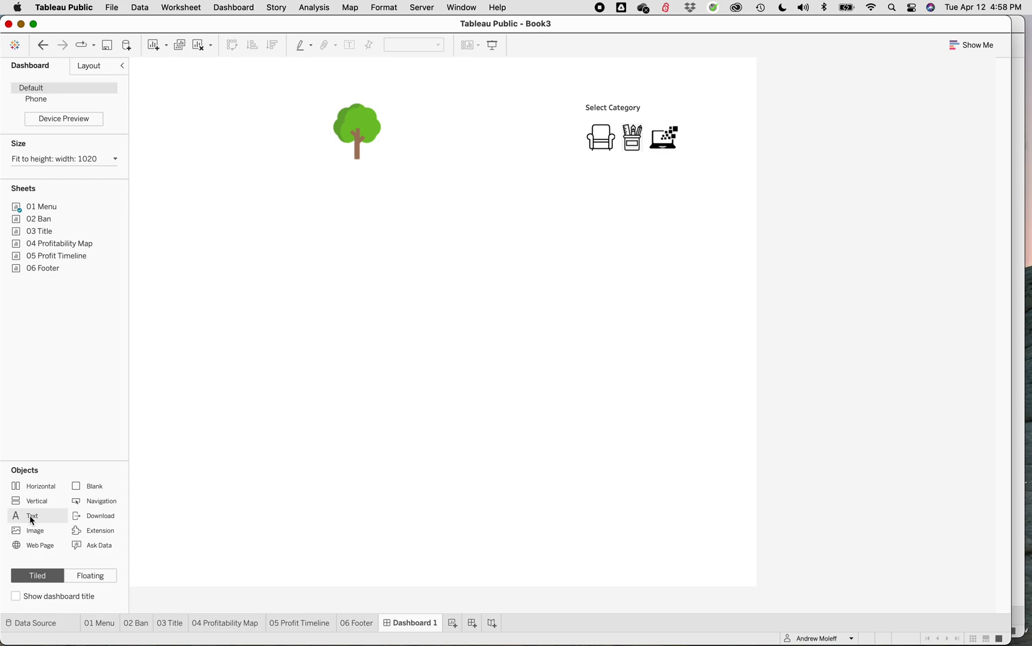
Insert a text object reading "Executive Dashboard" between the tree logo and the category menu
drag(33, 520, 578, 127)
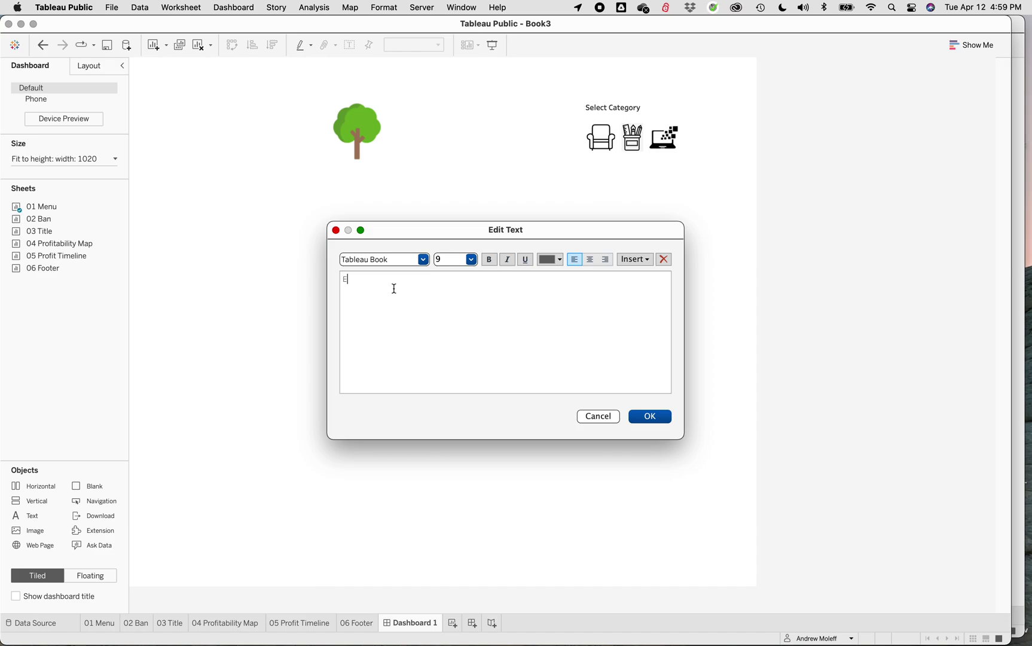
text(ECUTIVE DASHBOARD)
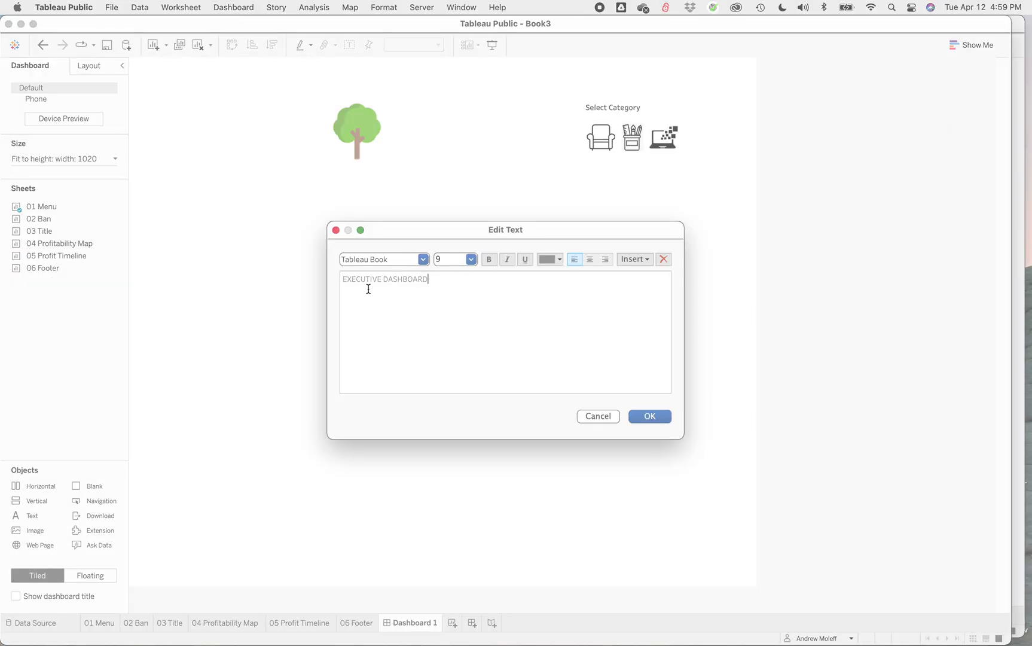
drag(459, 278, 279, 278)
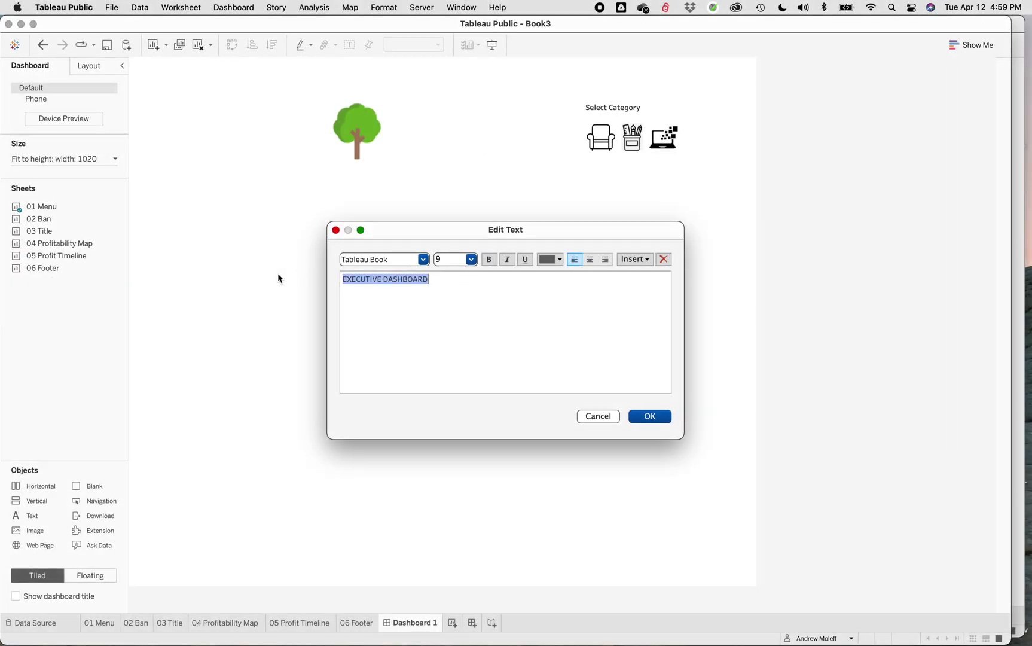
text(Executive )
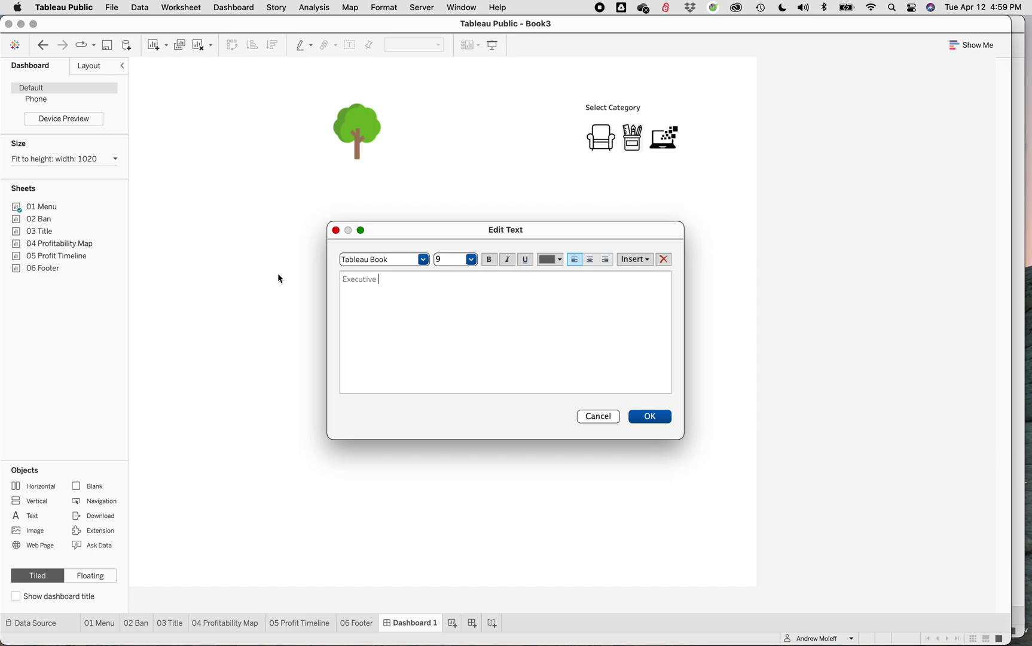
text(Dashboard)
Format the title as bold 20-point Tableau Medium in black, and widen its text object toward the tree logo
drag(435, 281, 316, 281)
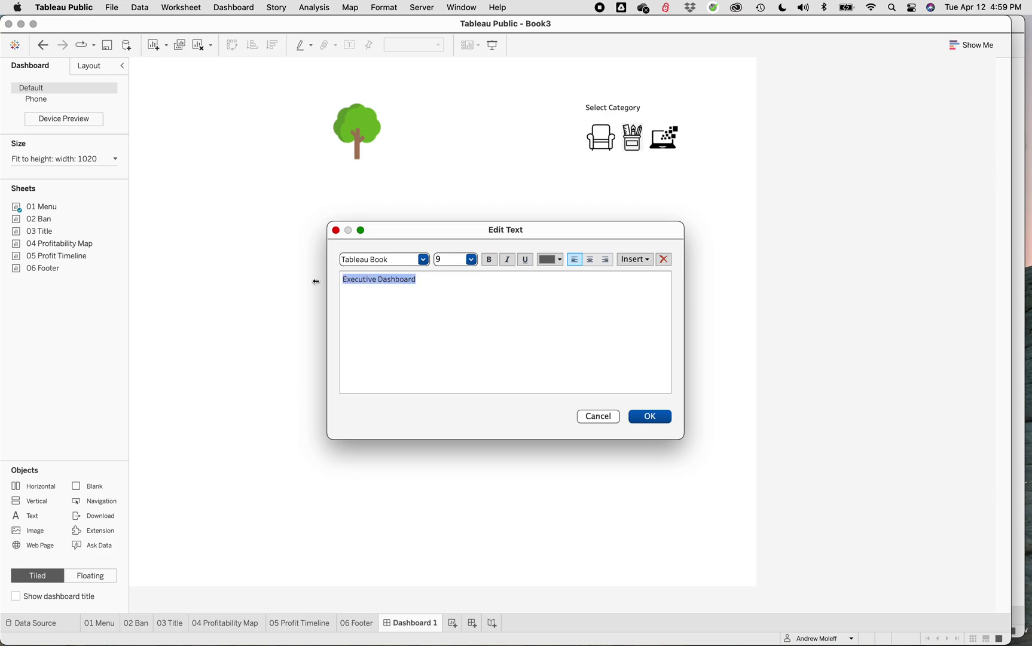
click(424, 261)
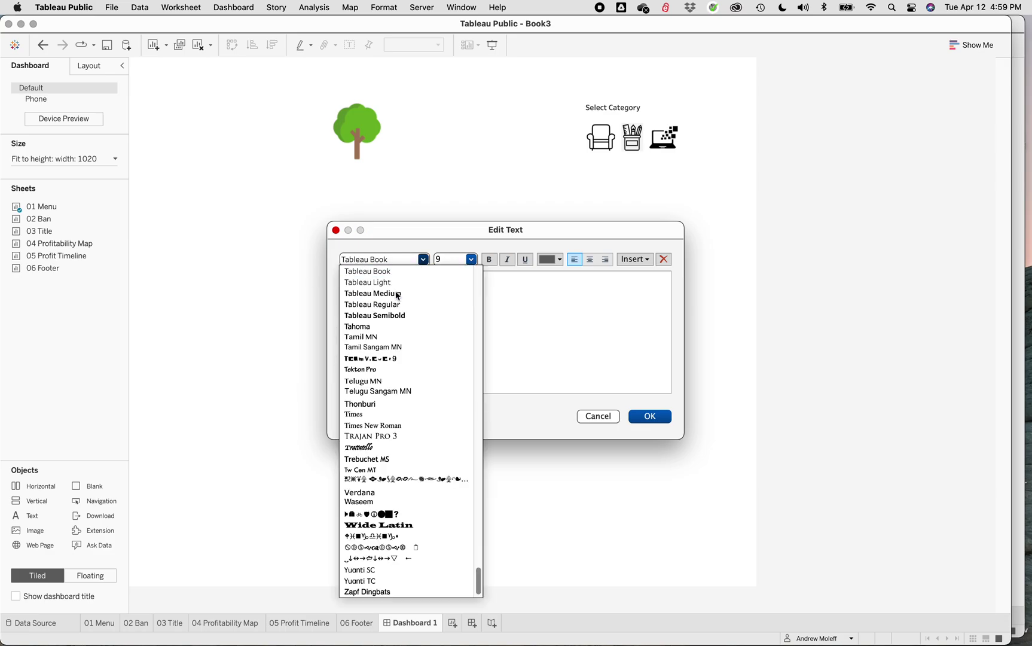
click(395, 292)
click(489, 259)
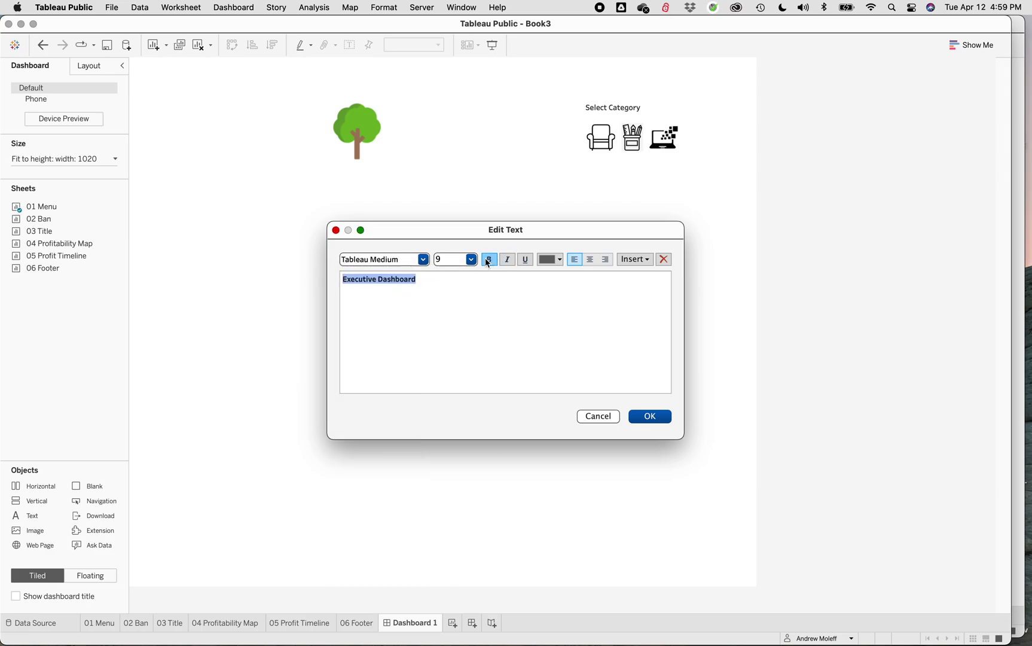
click(472, 263)
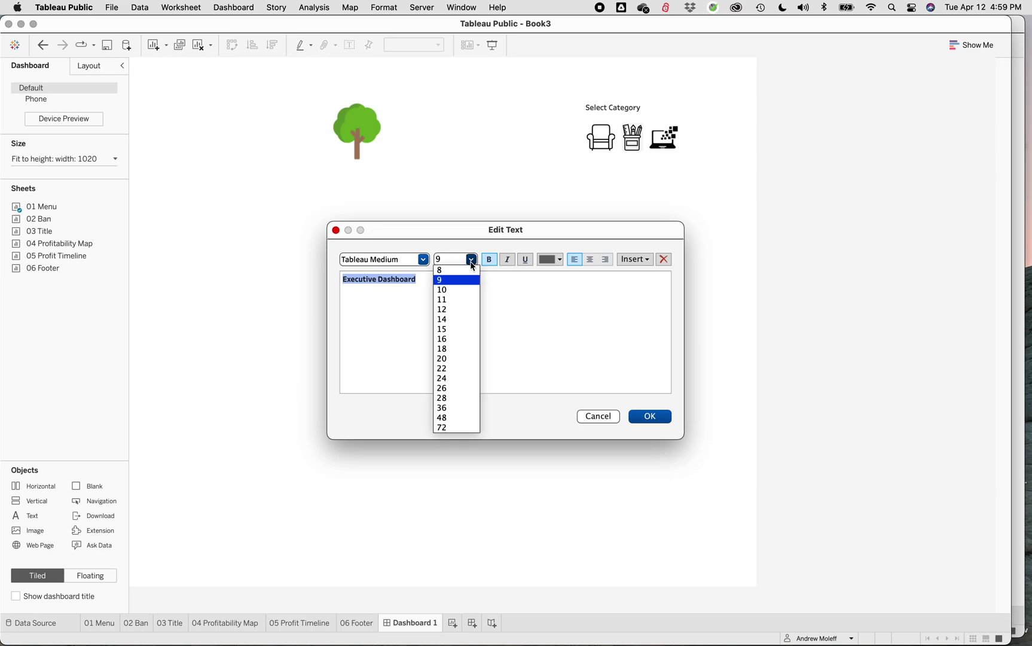
click(458, 360)
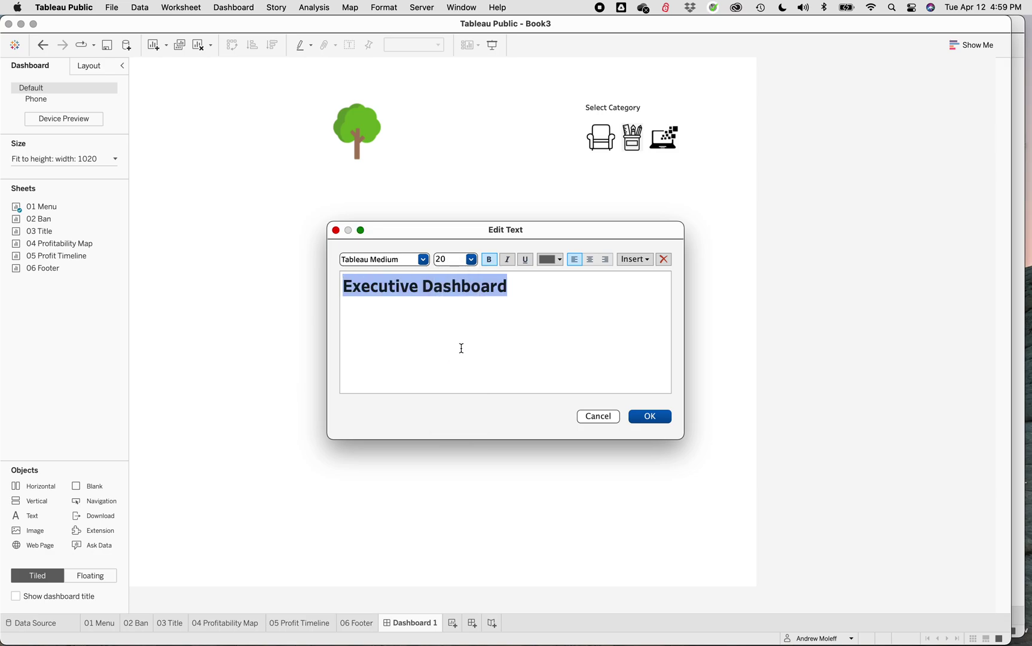
click(560, 260)
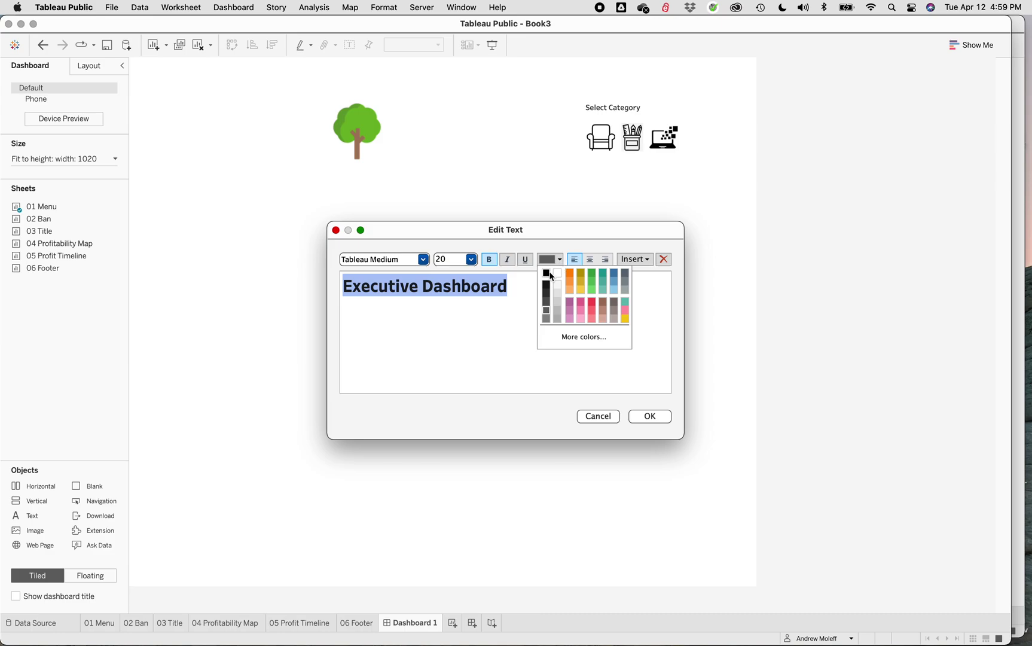
click(547, 274)
click(516, 348)
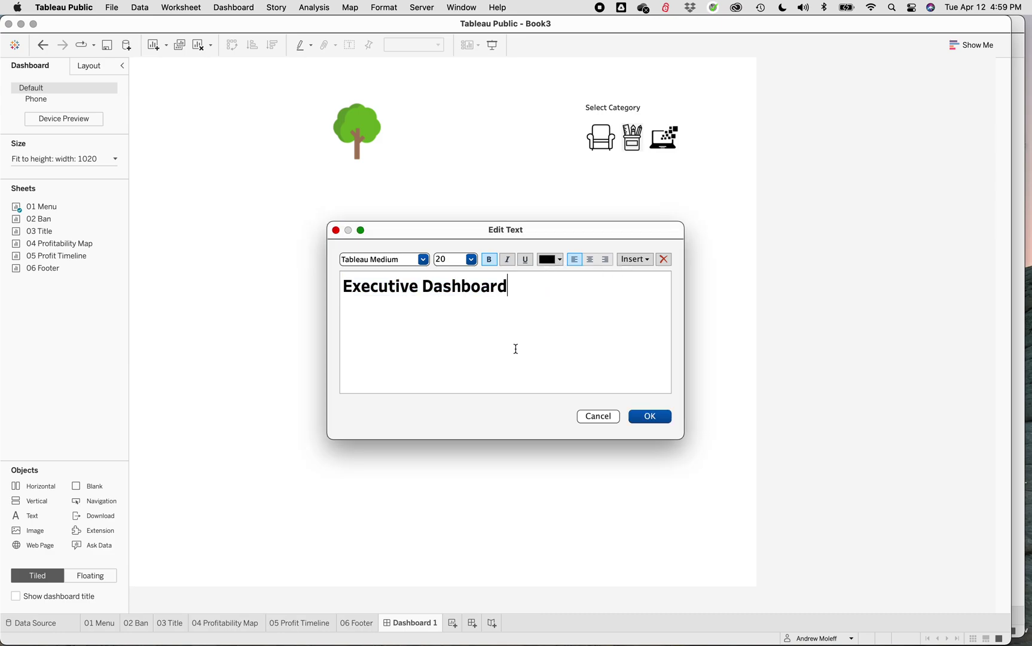
click(652, 416)
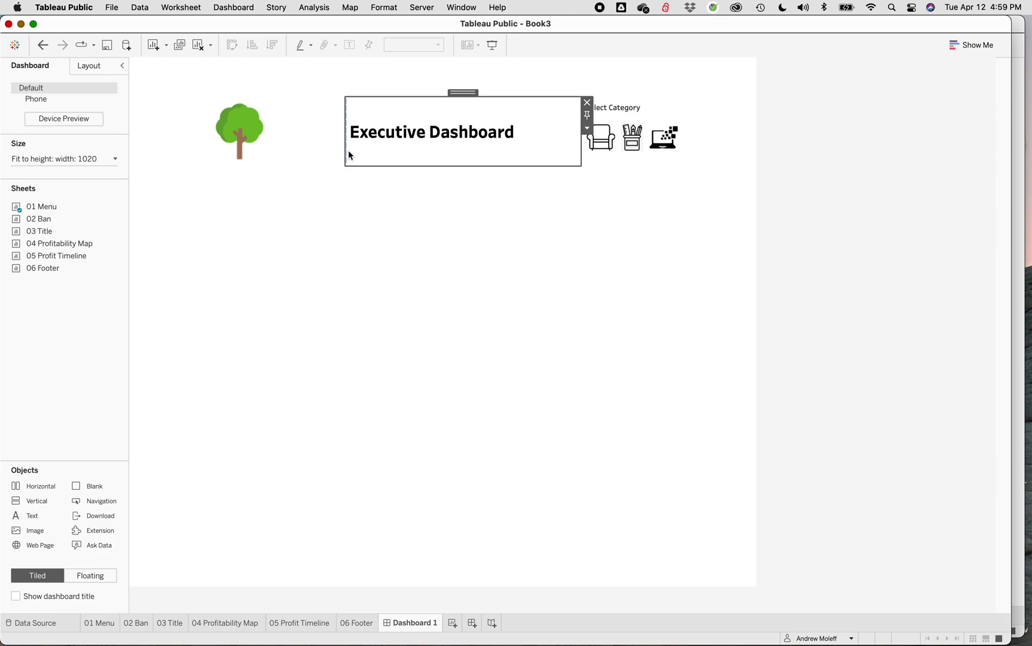
drag(346, 152, 237, 154)
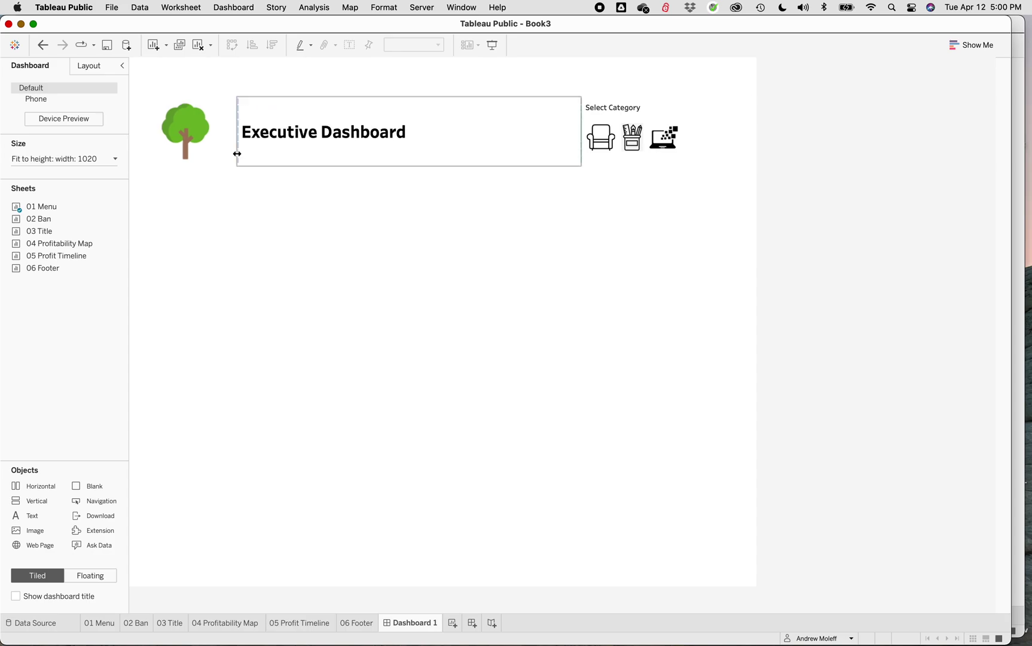
Widen the title's text object toward the category menu so the menu sits against the header's outer edge
click(579, 153)
drag(579, 153, 643, 152)
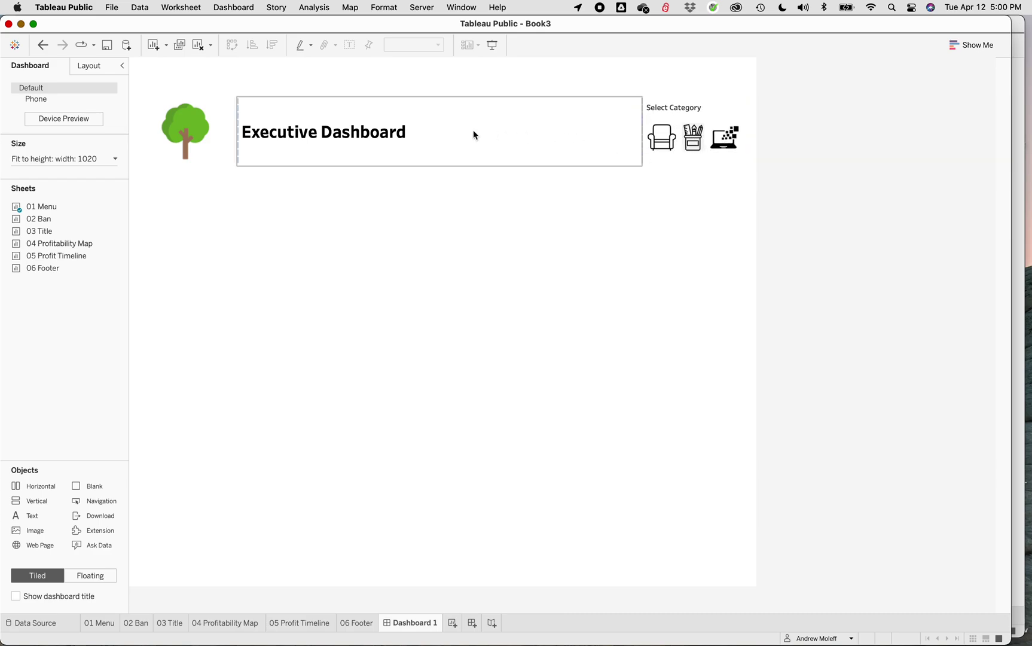
click(409, 138)
click(214, 152)
click(387, 148)
click(683, 119)
click(451, 144)
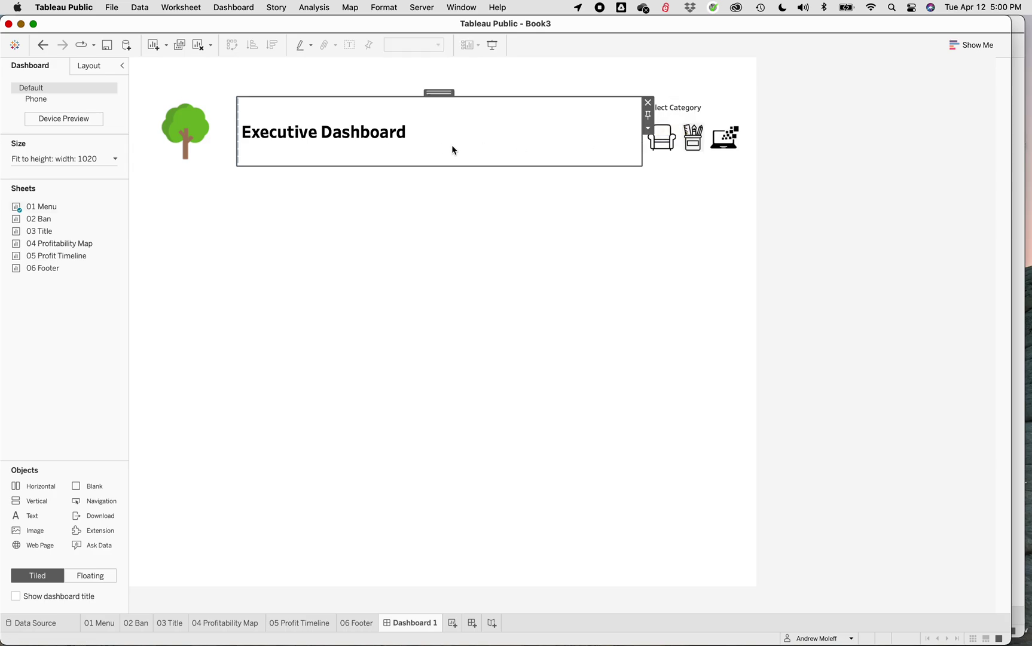
click(225, 162)
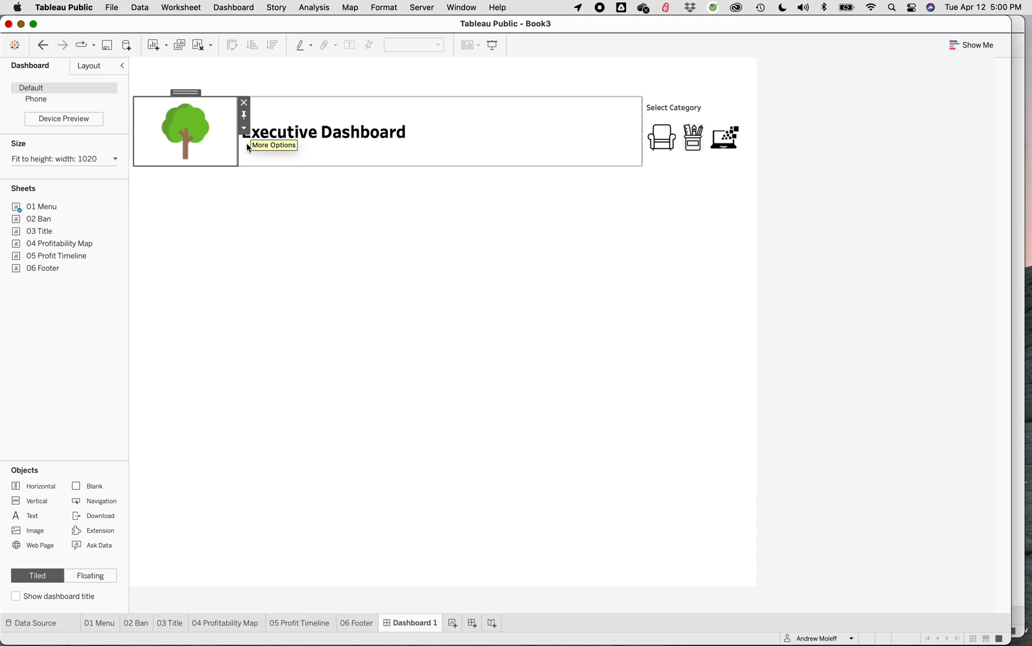
Align the Executive Dashboard title to the horizontal center and vertical bottom of its text object
click(465, 133)
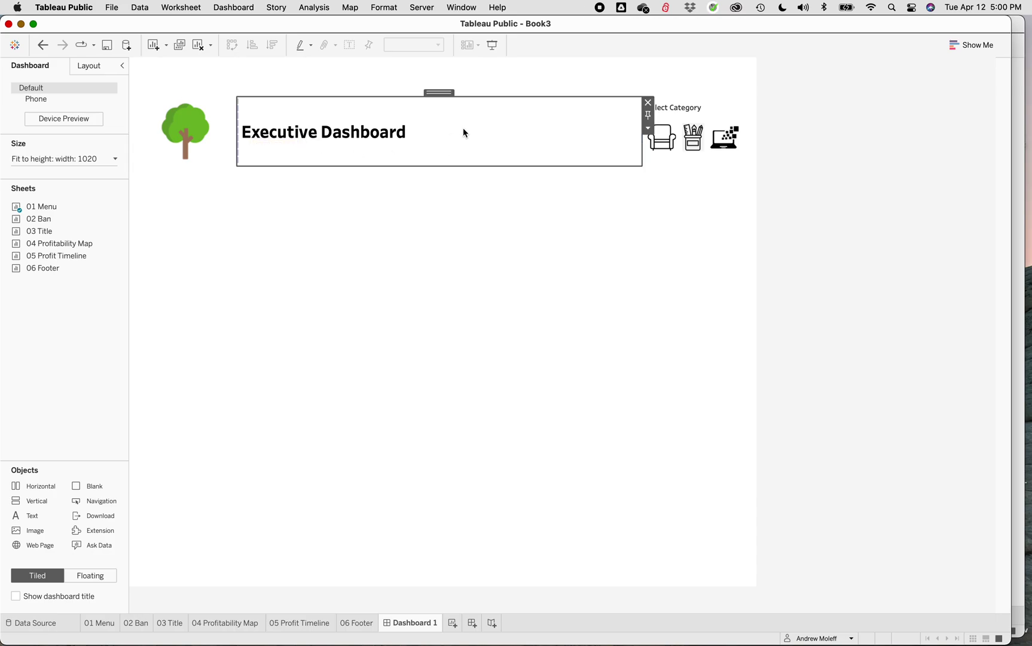
right_click(463, 132)
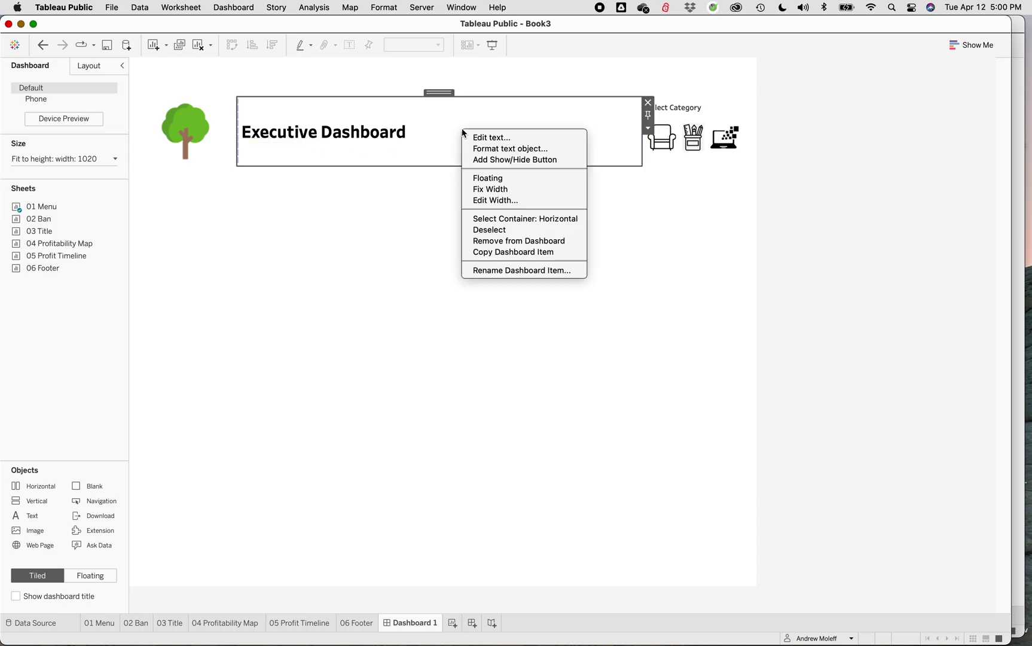
click(494, 149)
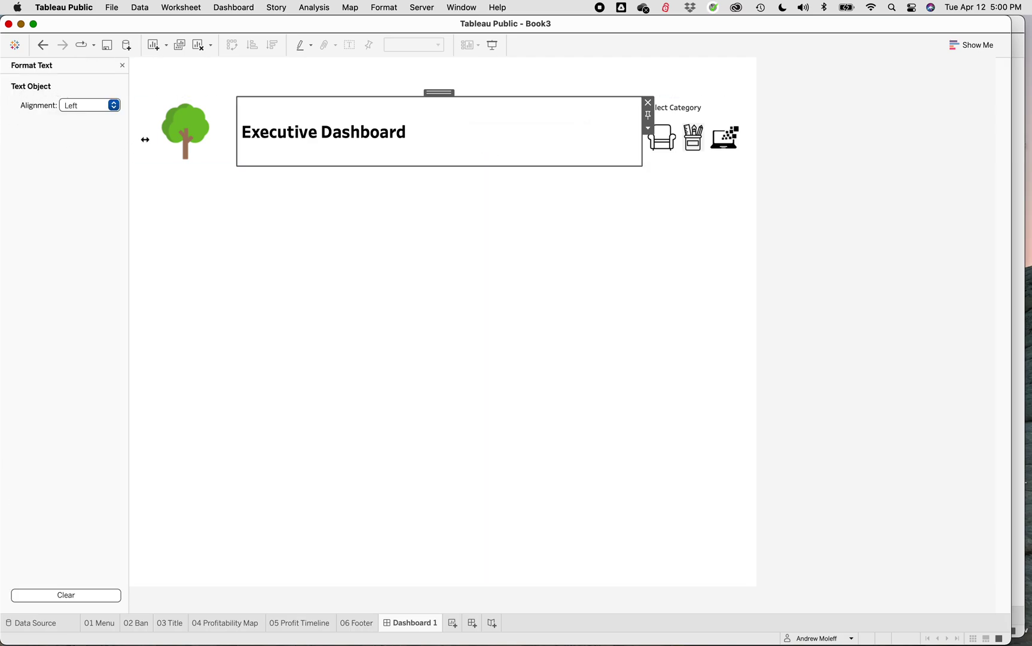
click(112, 106)
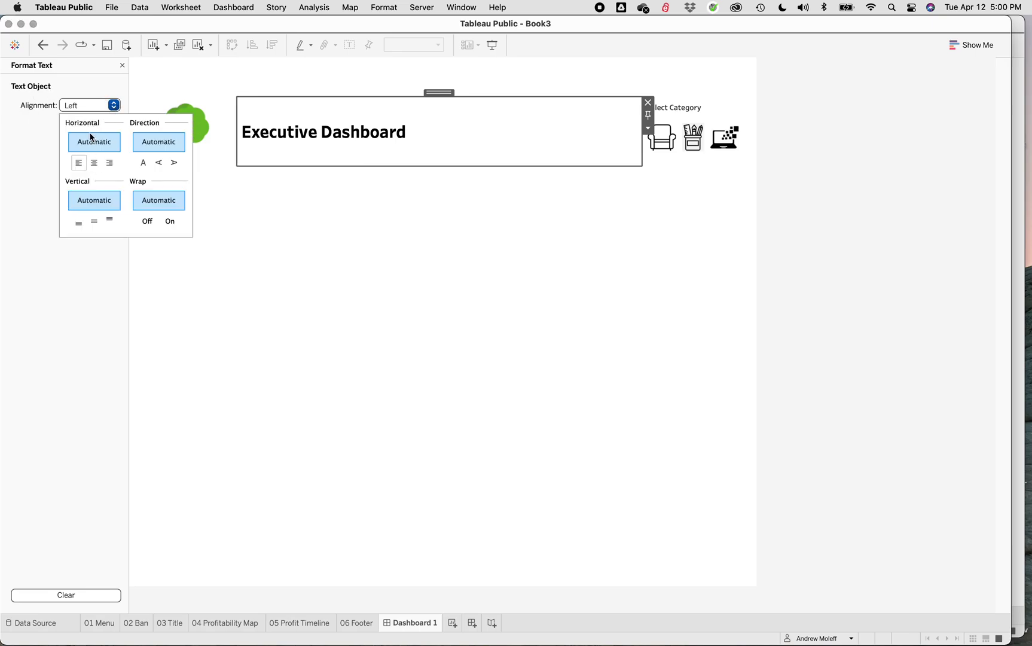
click(95, 163)
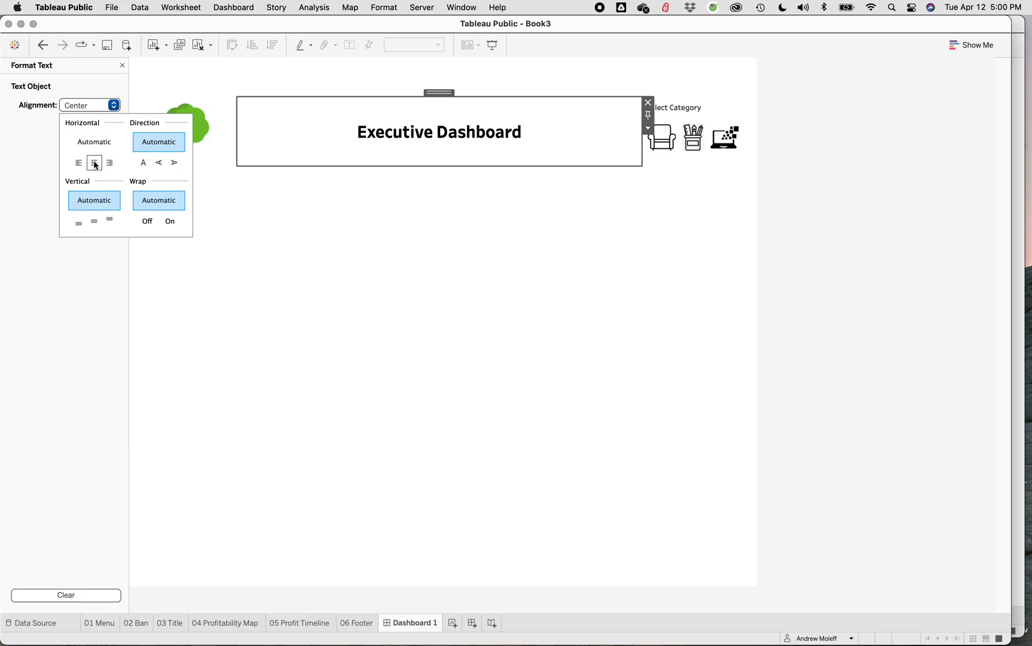
click(79, 225)
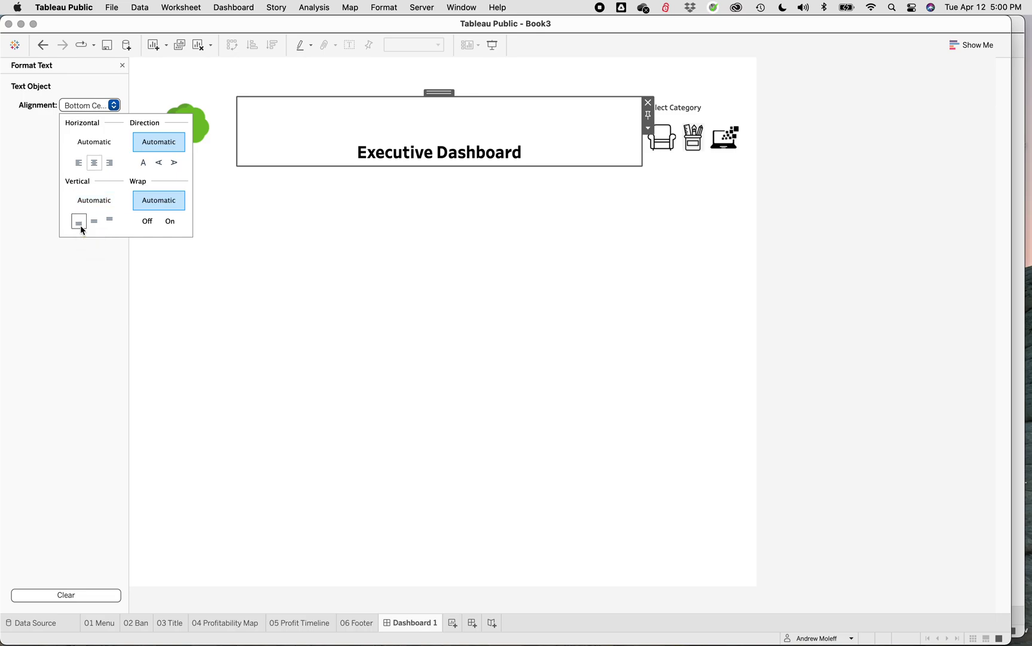
click(320, 216)
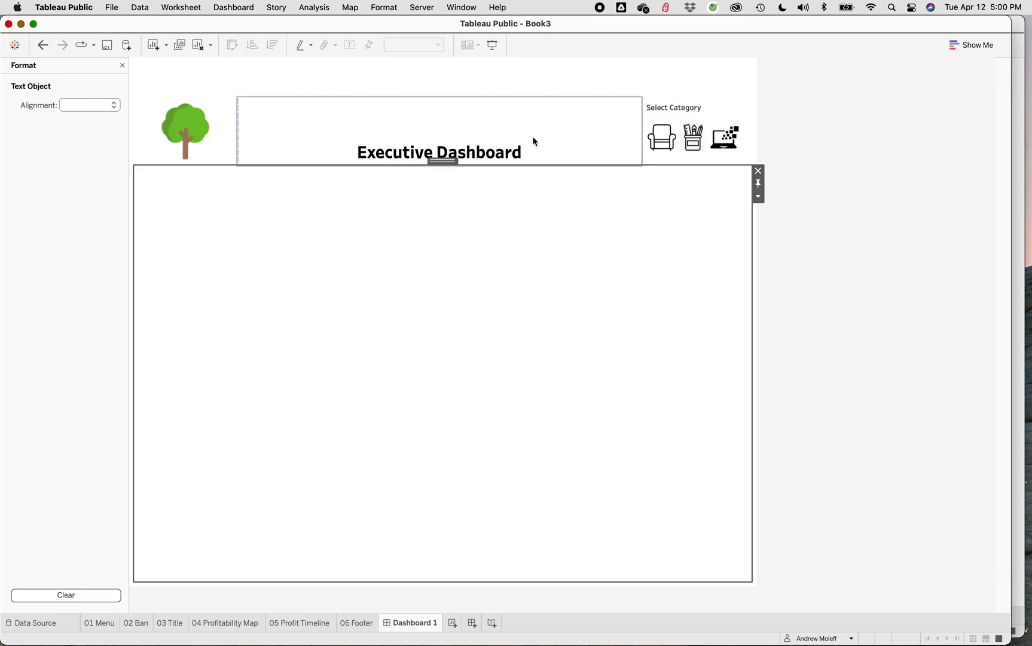
Try to change the Executive Dashboard title's font size to 24
click(530, 153)
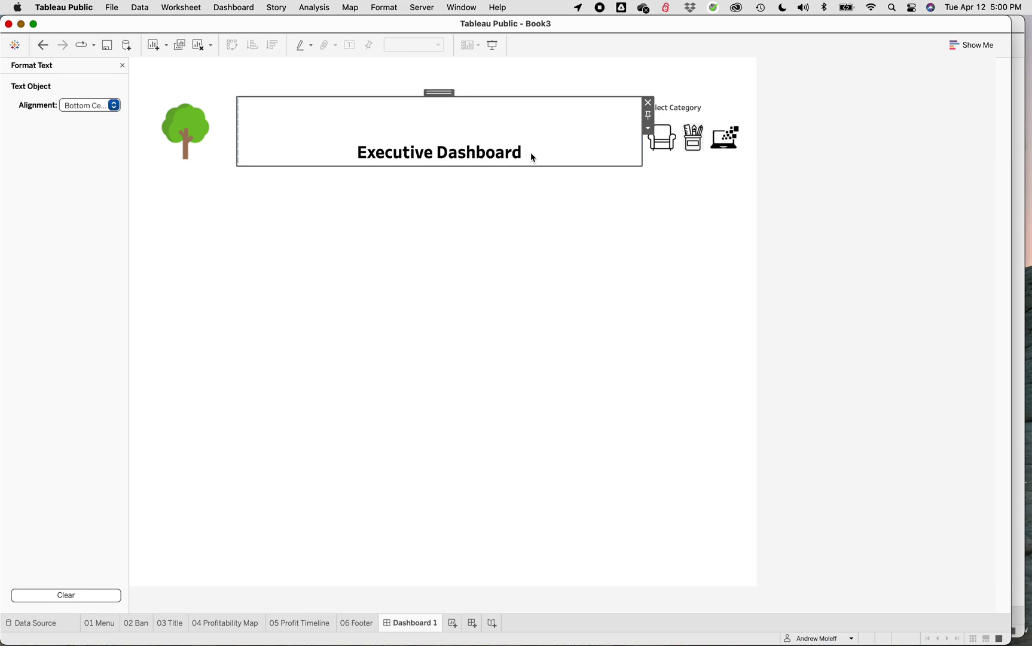
right_click(455, 163)
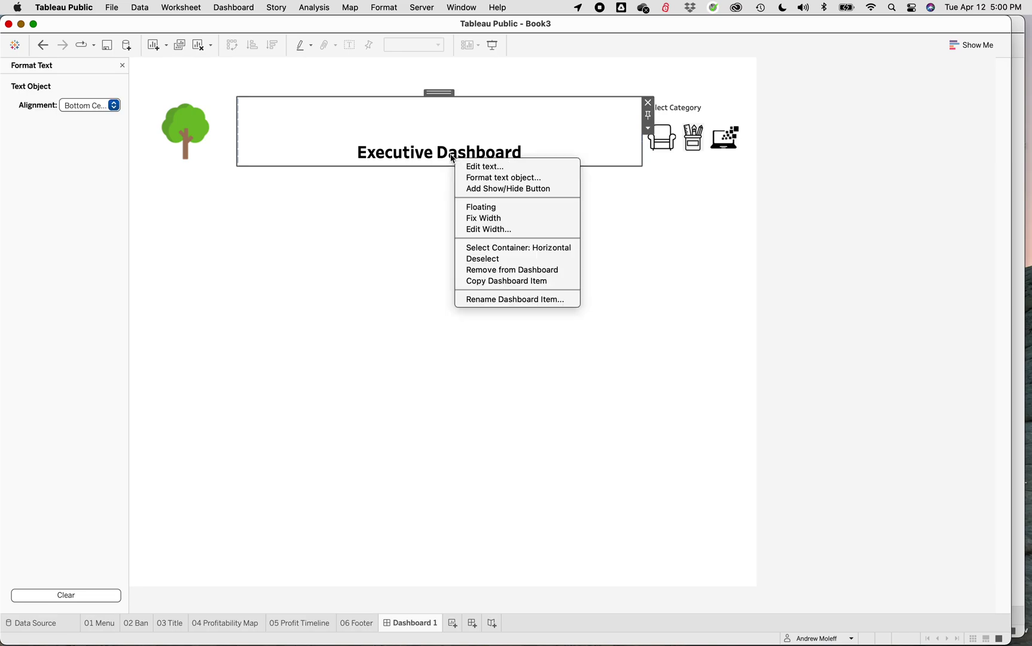
click(456, 162)
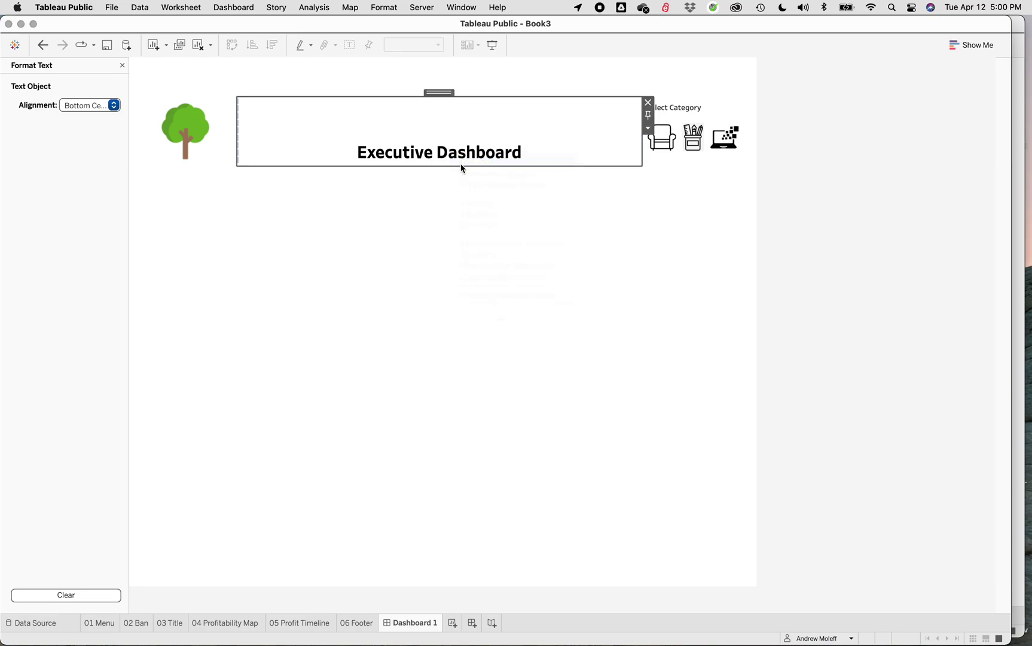
click(472, 259)
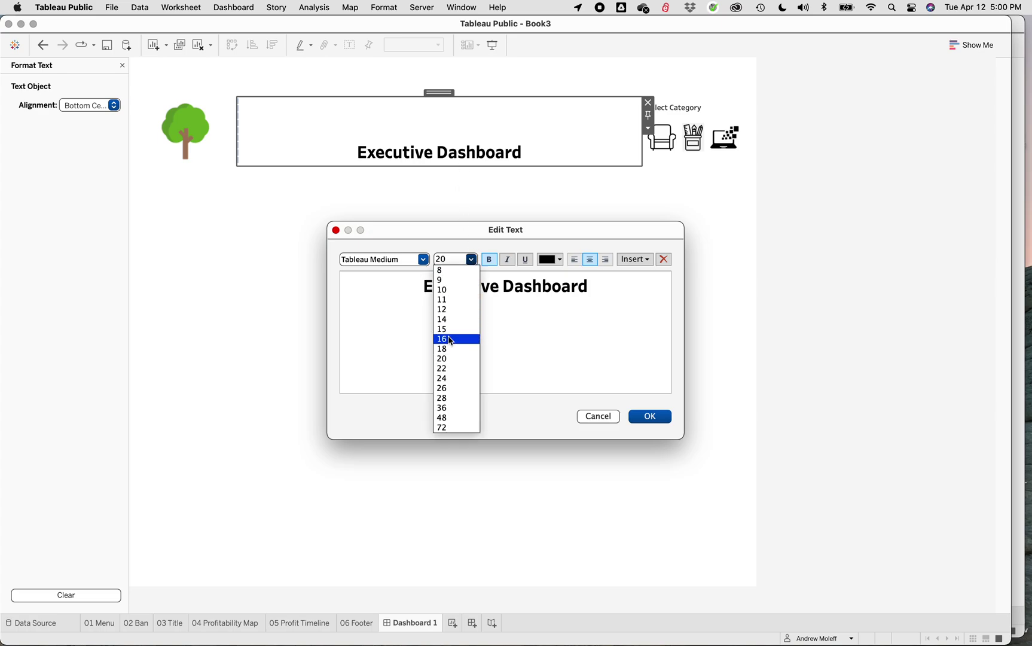
click(447, 379)
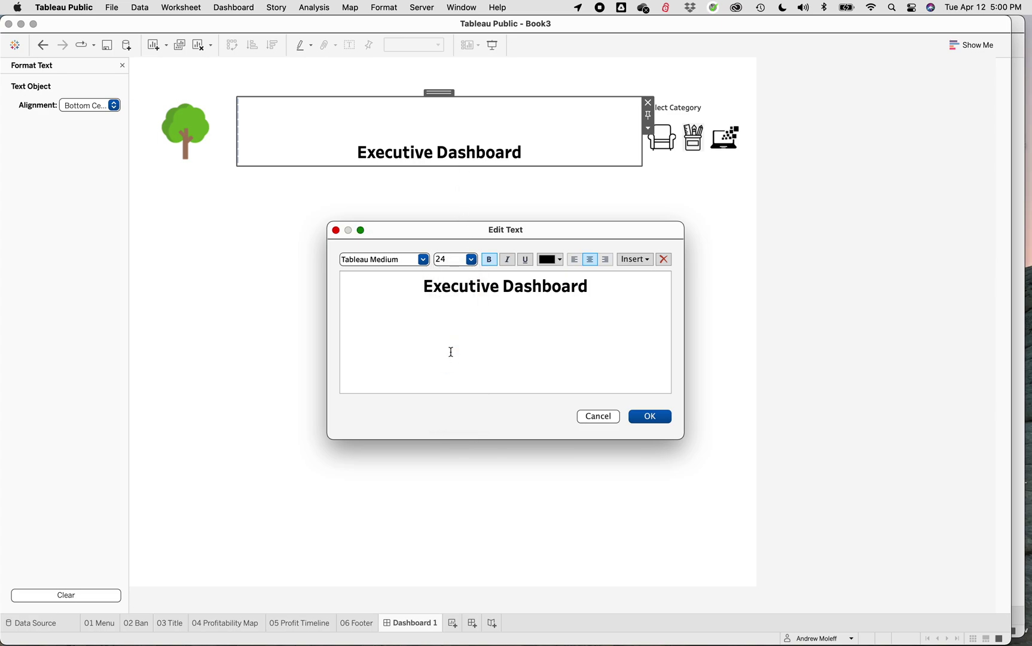
click(651, 418)
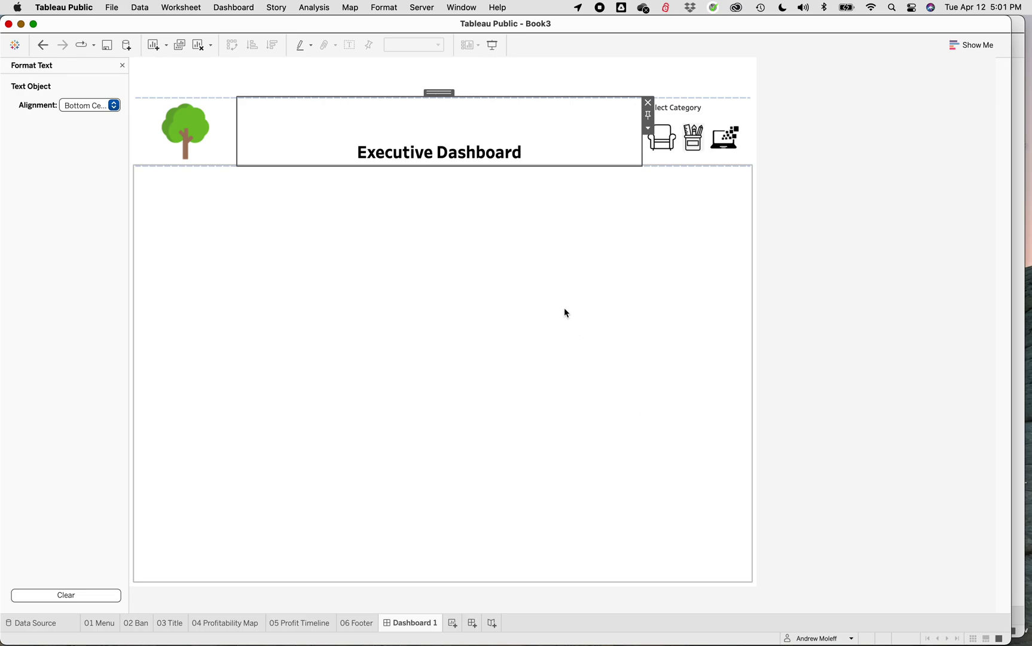
click(511, 198)
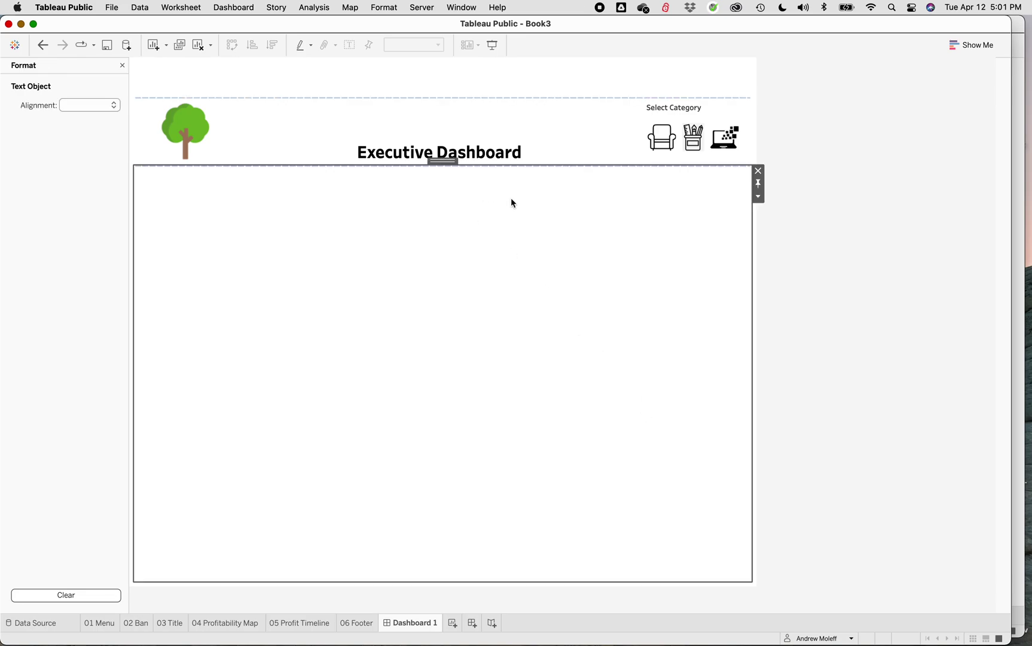
click(492, 159)
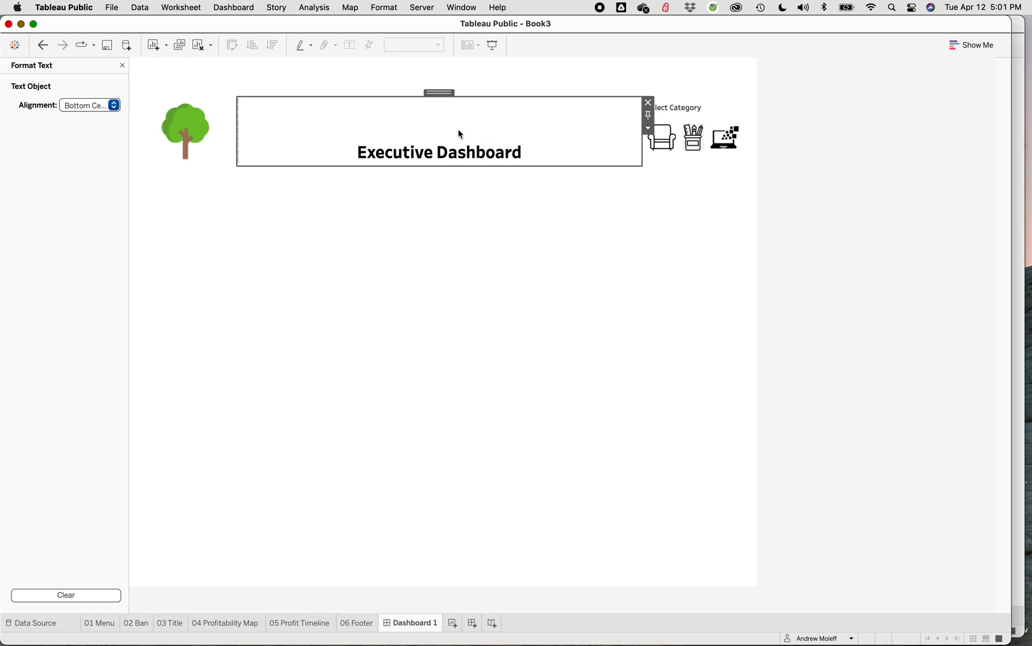
click(357, 205)
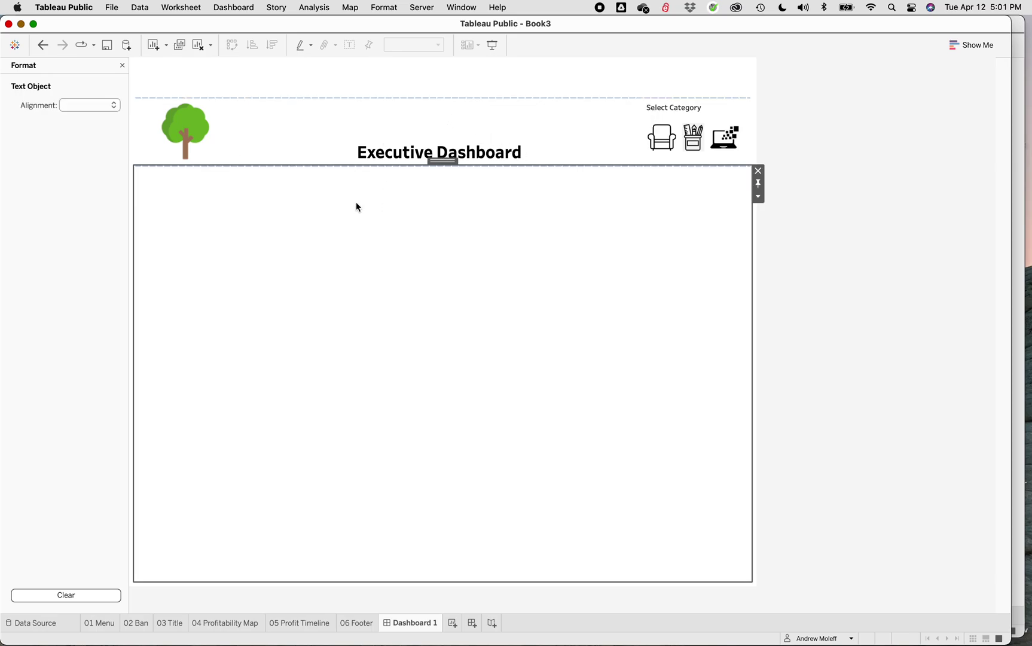
Select the horizontal container holding the logo, title and category menu, and fix its height
click(372, 127)
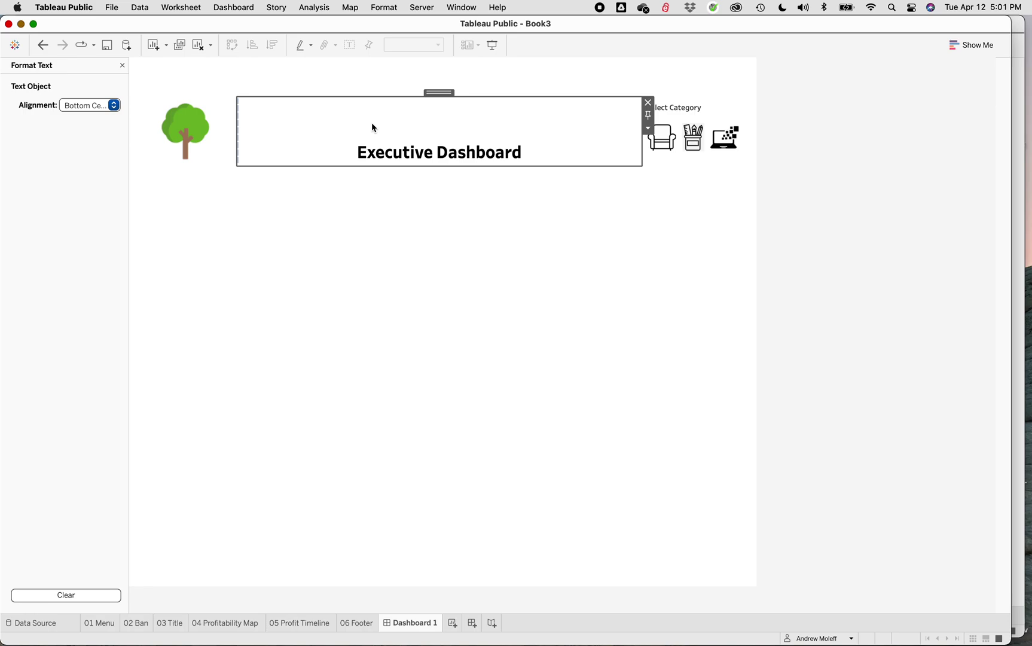
double_click(440, 93)
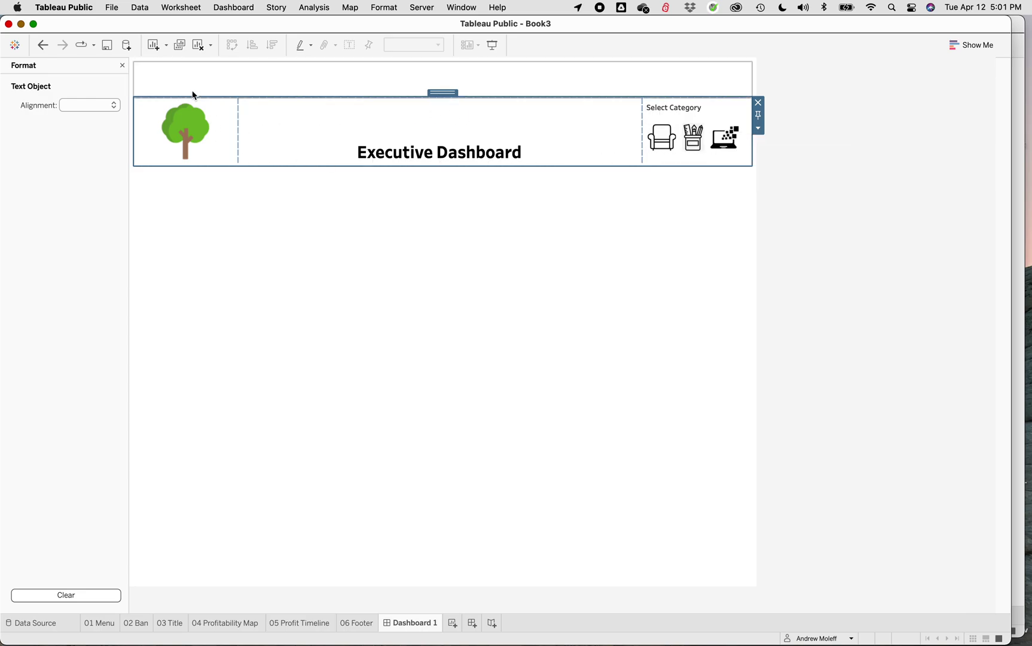
click(758, 129)
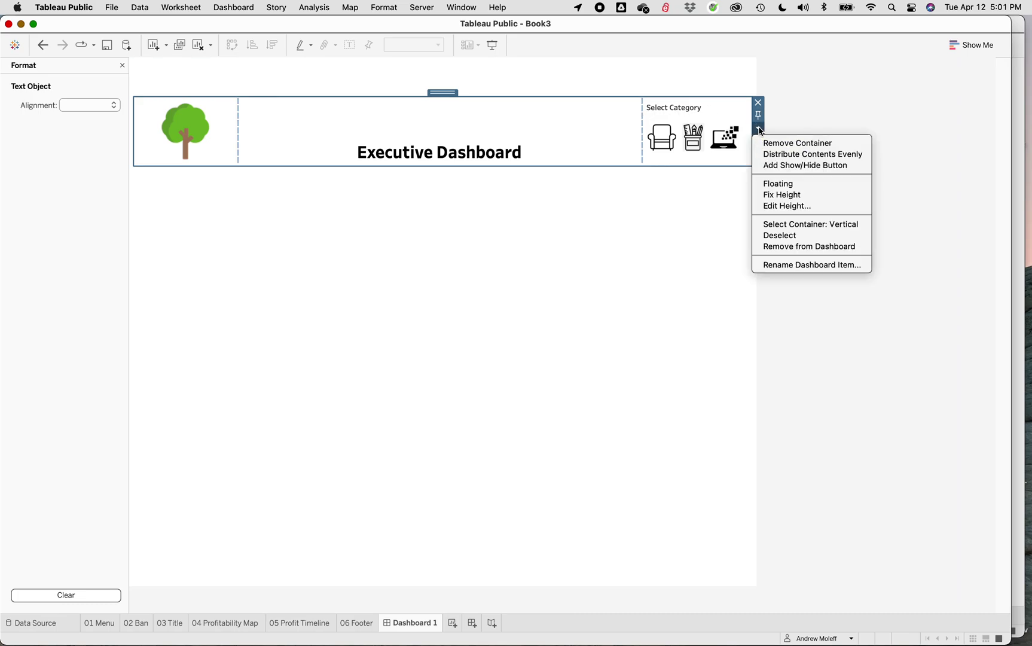
click(774, 195)
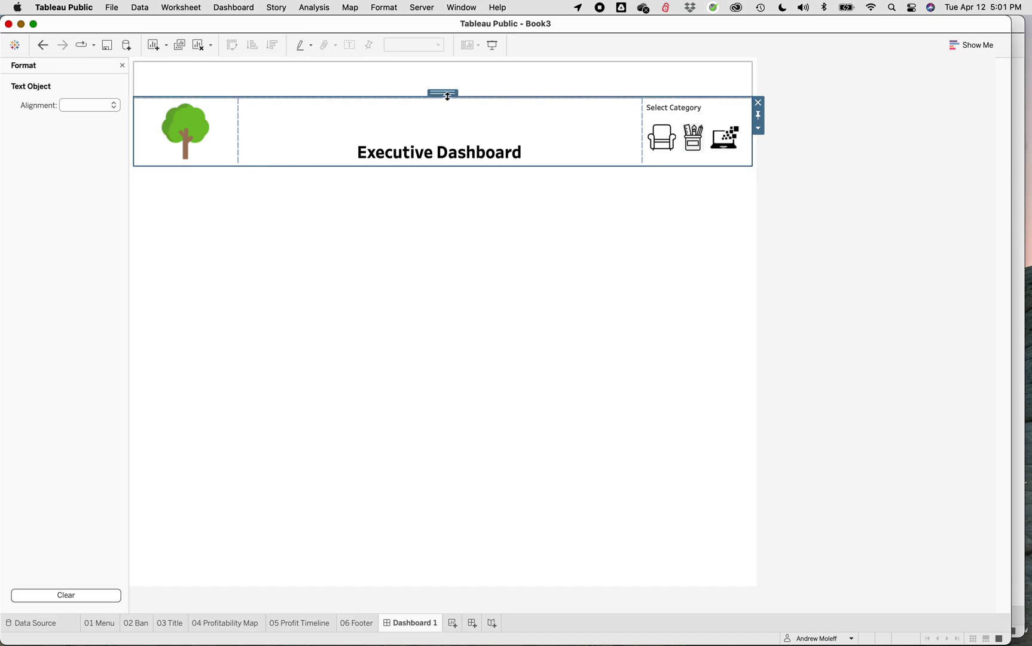
Slightly reduce the header band's height and remove the empty object above it so the header starts at the dashboard's upper edge
mouse_move(447, 95)
mouse_down()
mouse_move(444, 85)
mouse_move(447, 98)
mouse_up()
mouse_move(440, 157)
mouse_down()
mouse_move(426, 76)
mouse_move(425, 148)
mouse_up()
click(443, 75)
click(443, 77)
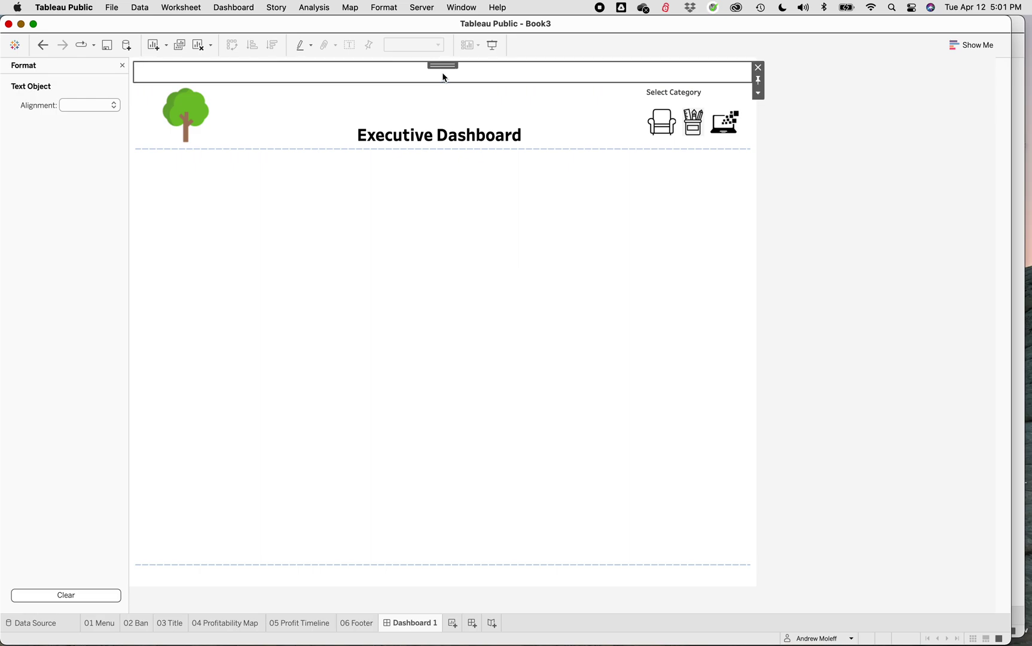
click(757, 67)
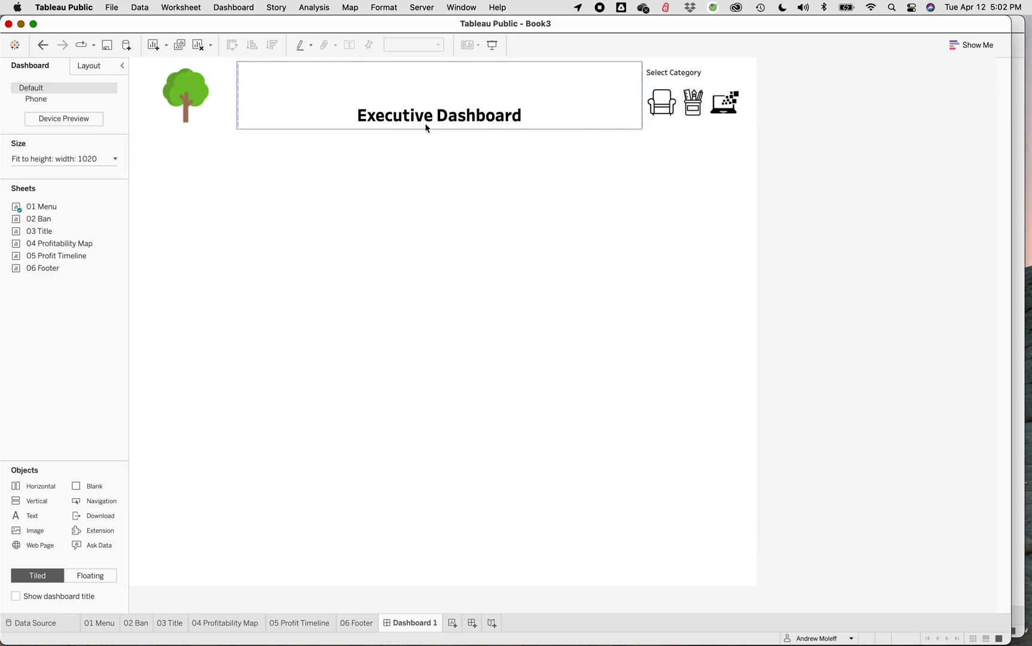
Check whether the header's horizontal container still has a fixed height
click(369, 84)
double_click(438, 66)
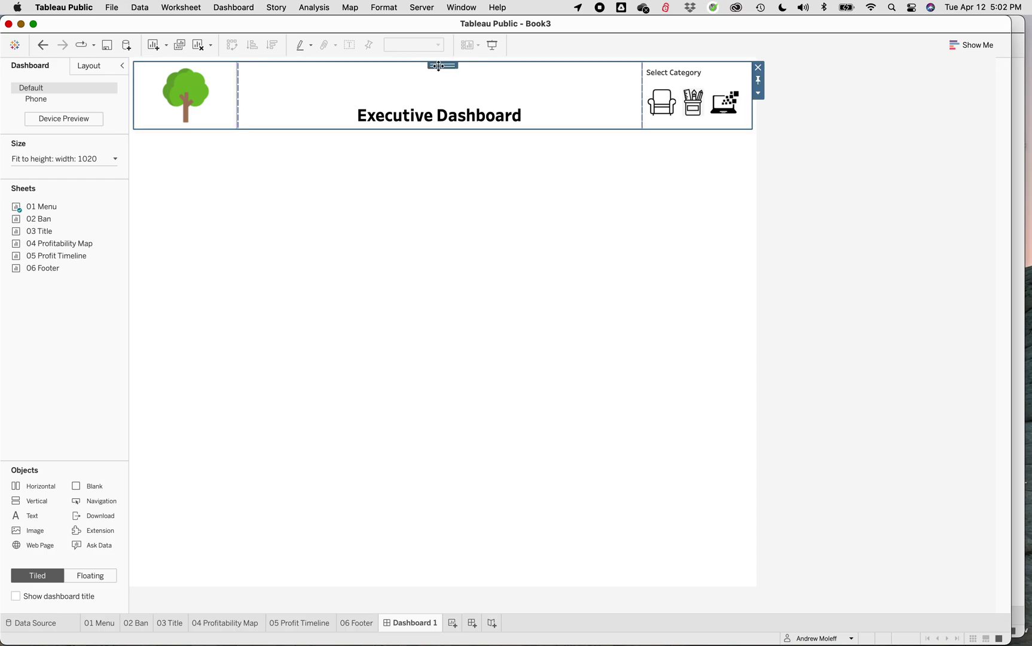
click(758, 94)
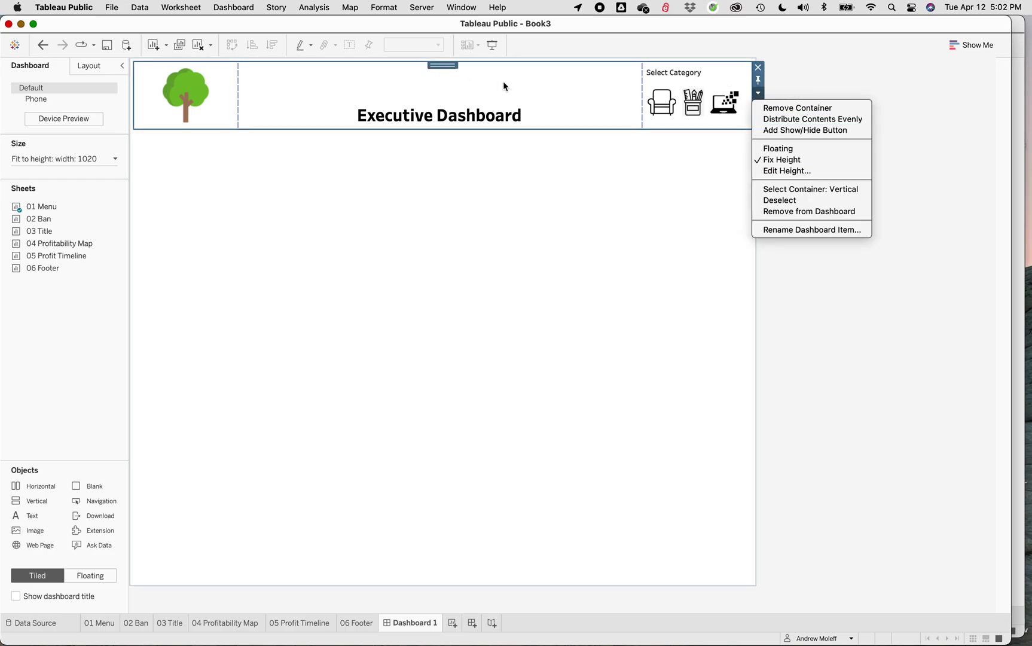
click(843, 295)
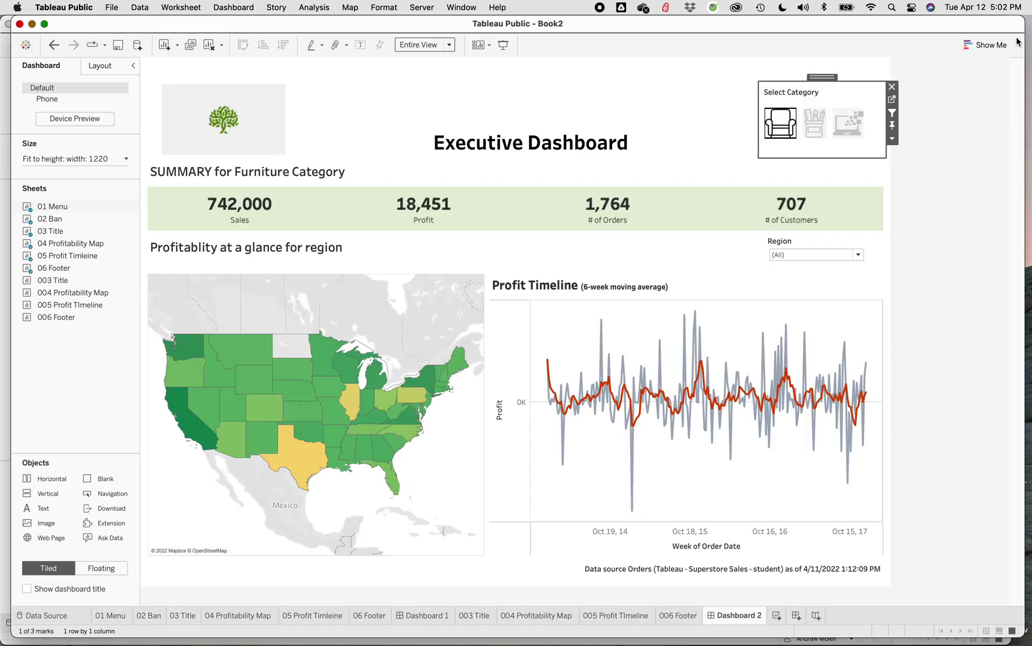
Review the finished Executive Dashboard layout in the Book2 workbook and return to Book3
click(1018, 43)
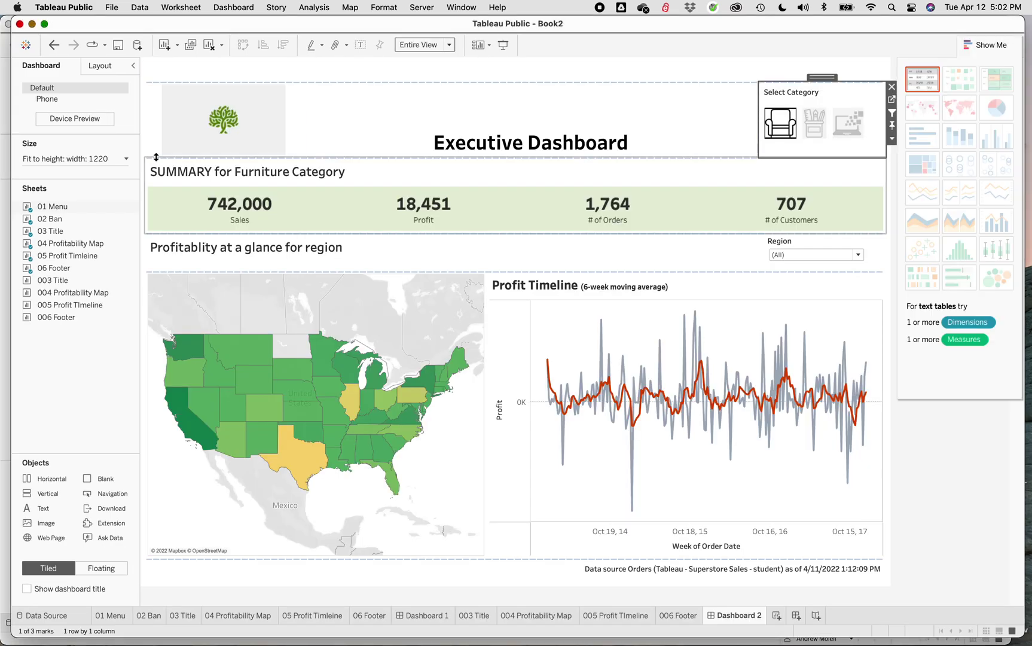
click(780, 518)
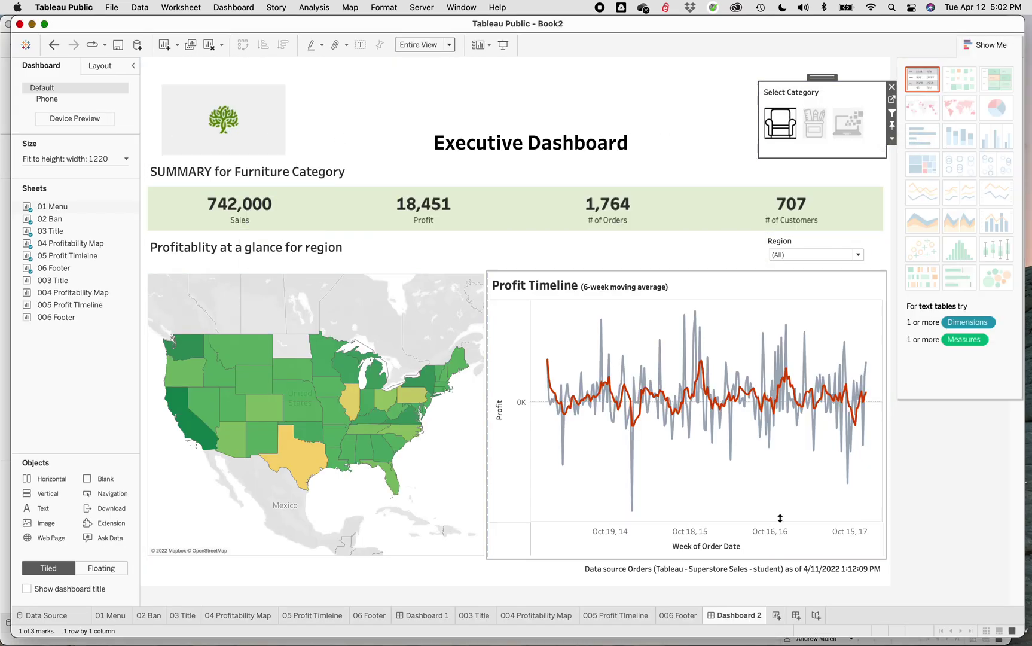
click(7, 180)
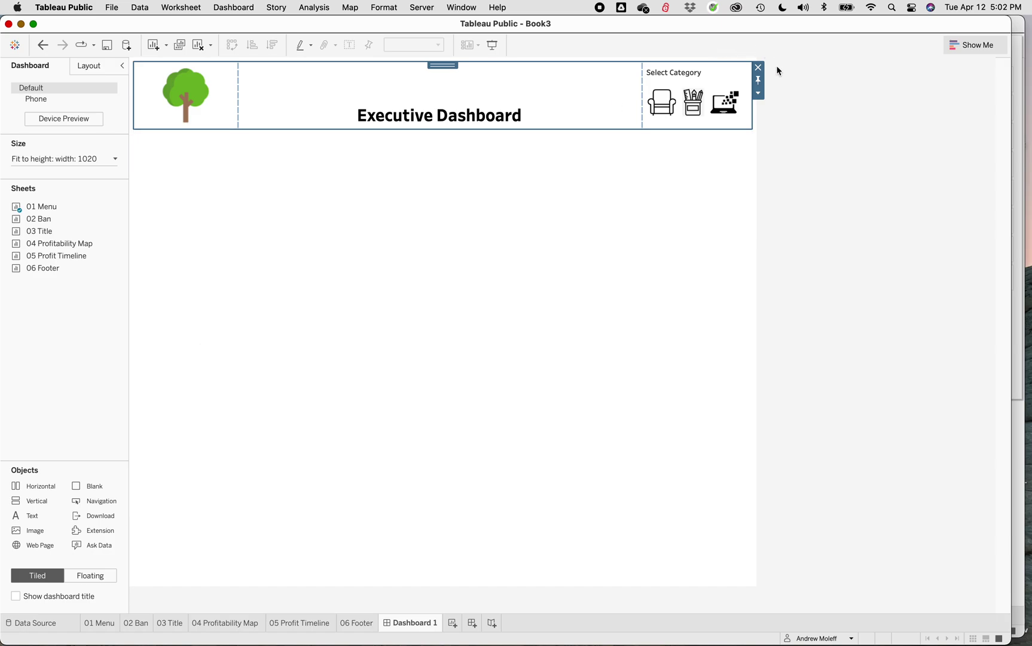
click(1020, 28)
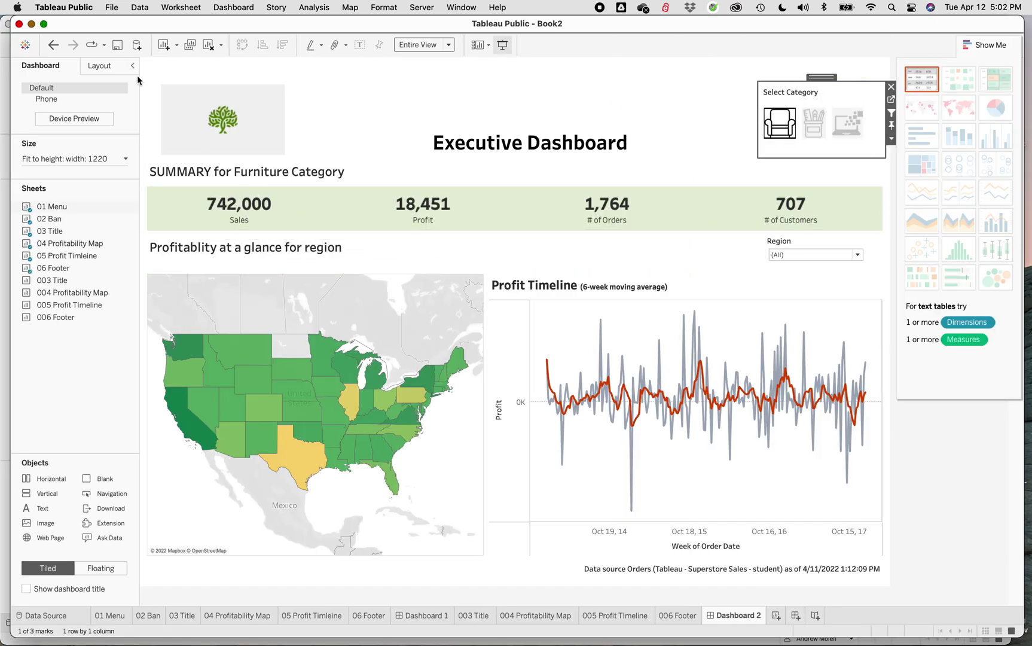
click(6, 99)
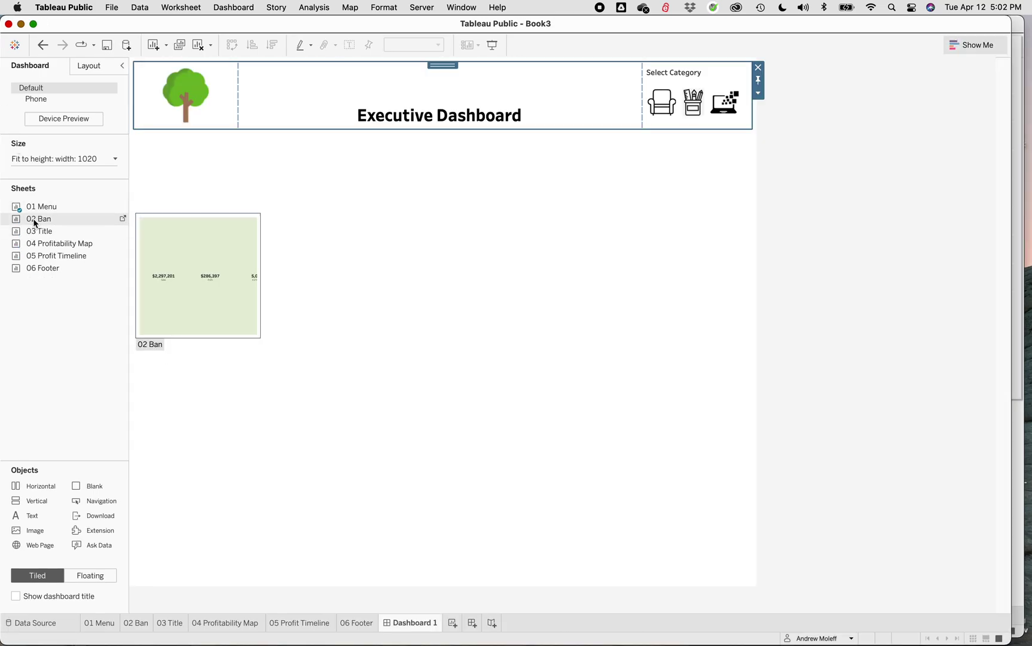
Place the 02 Ban sheet directly below the header and increase its height to show the full row of summary figures
drag(60, 219, 244, 129)
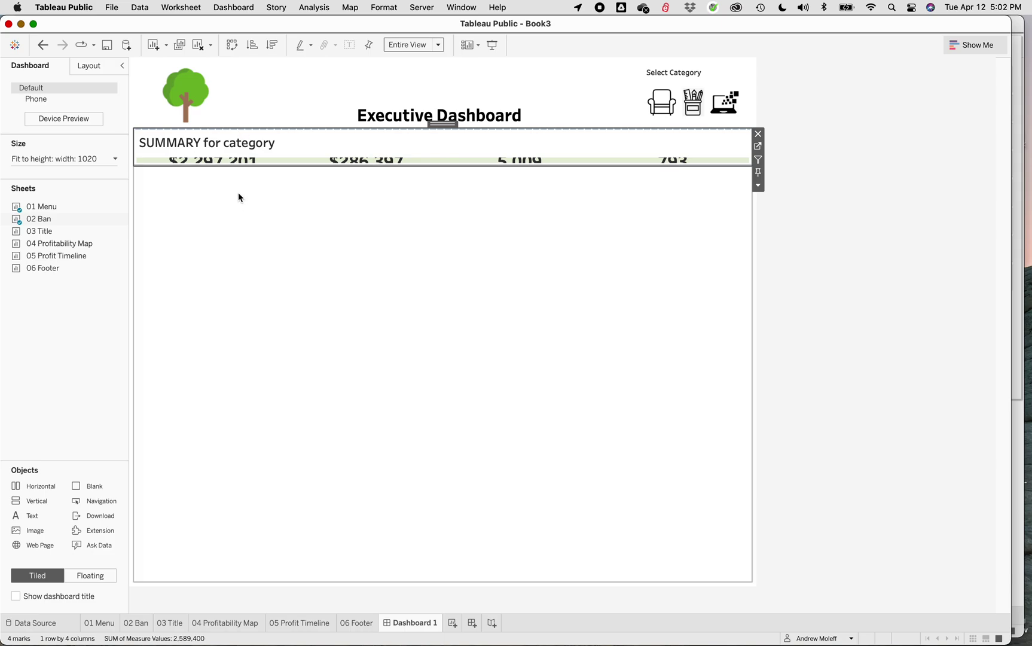
drag(426, 168, 416, 210)
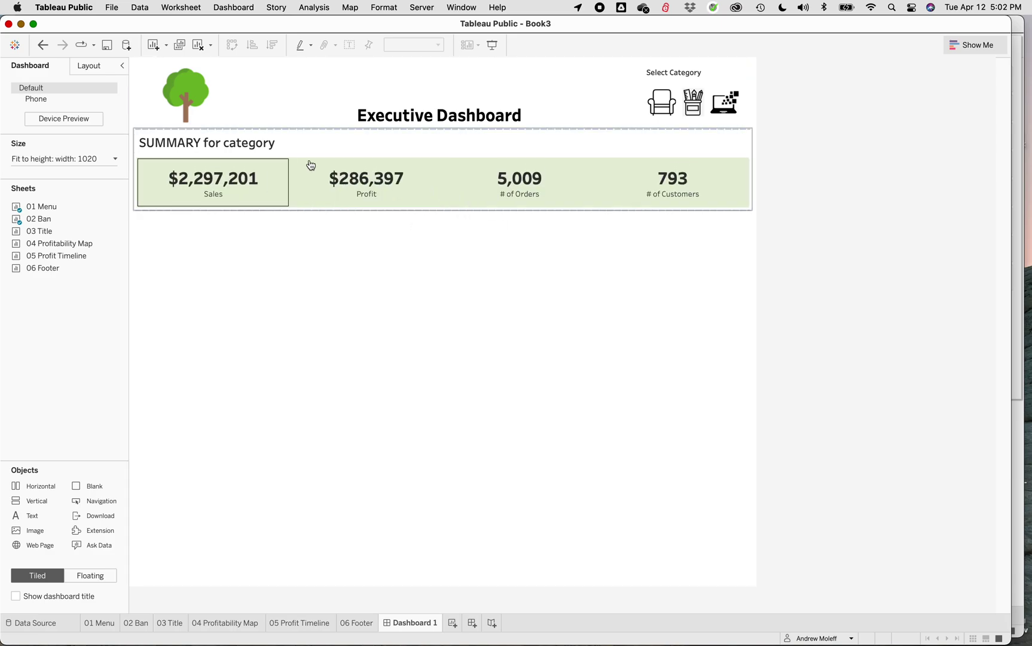
mouse_move(185, 184)
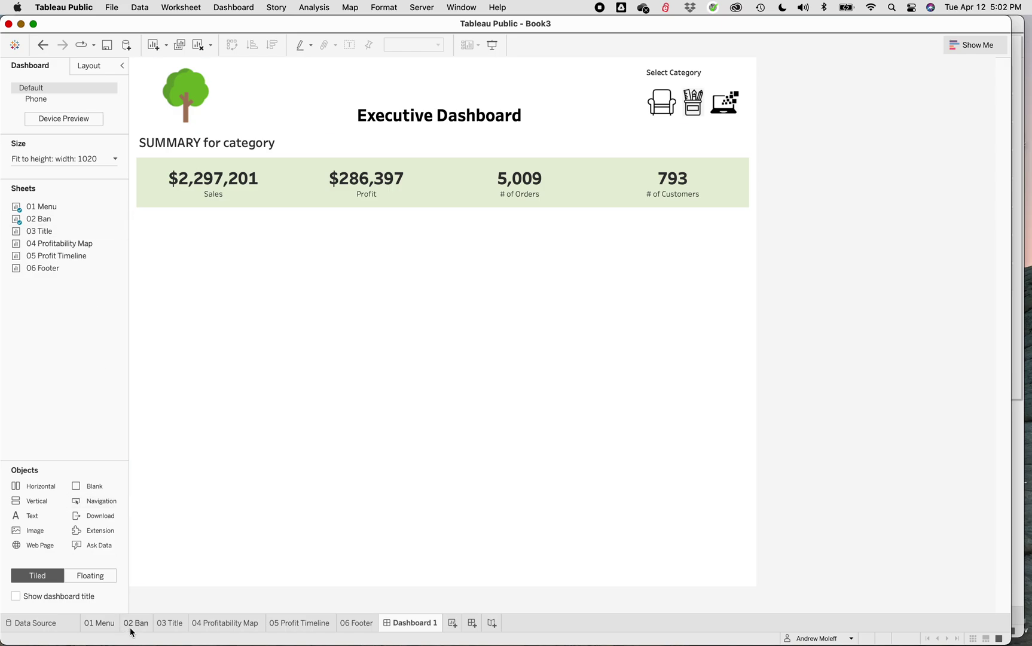
mouse_move(79, 218)
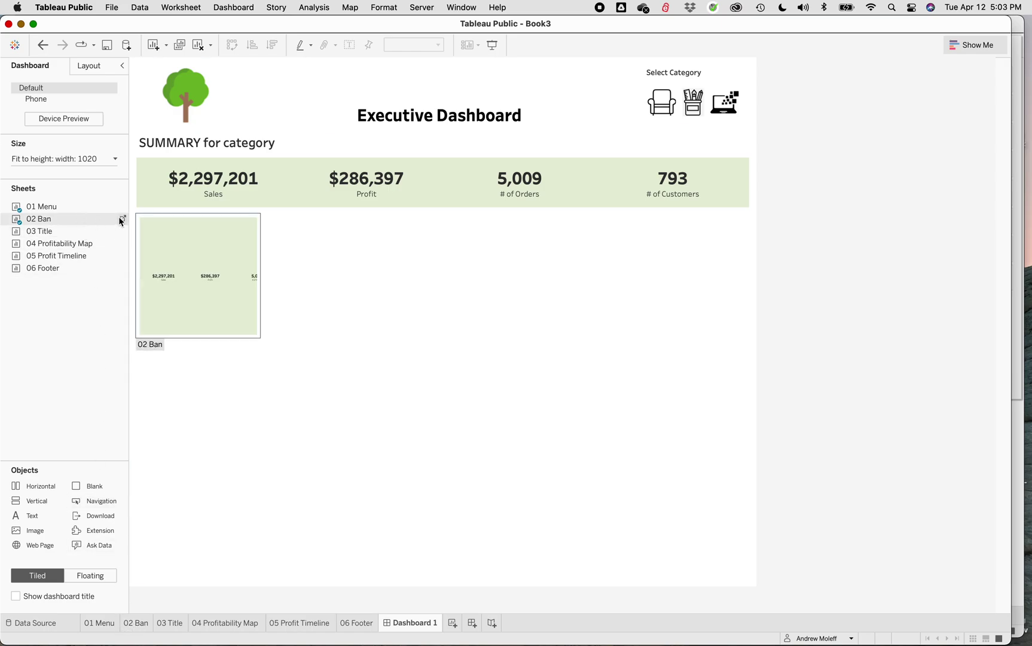
click(704, 151)
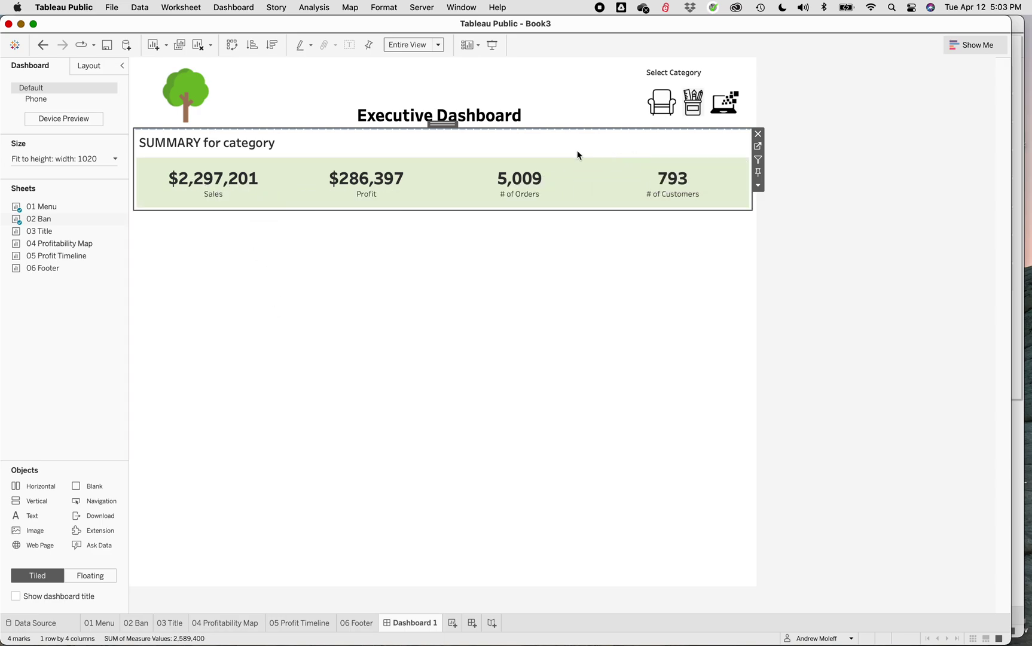
mouse_move(634, 166)
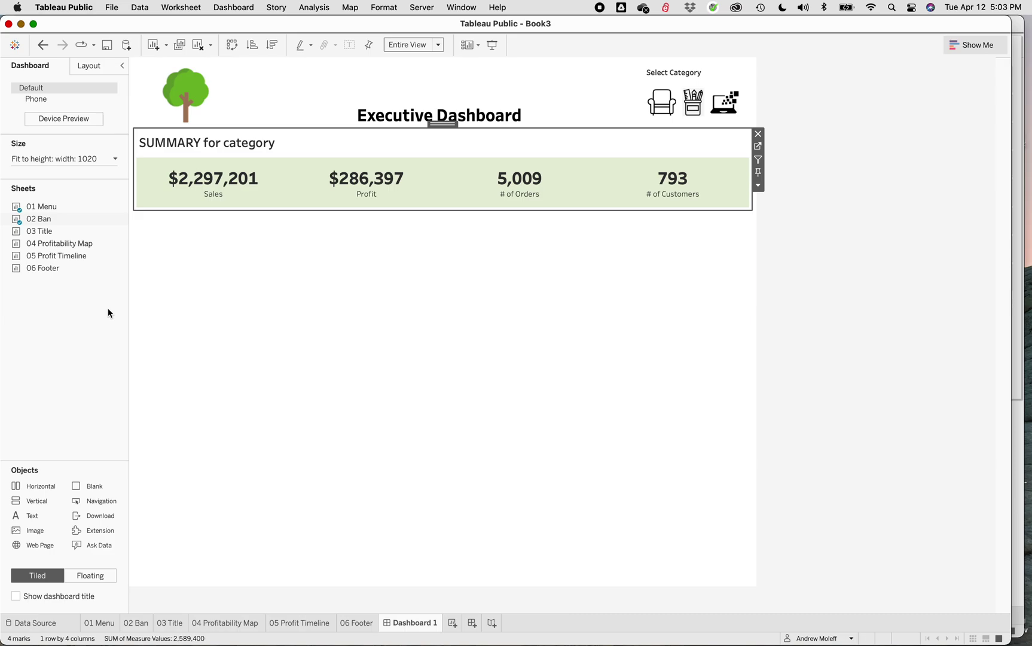
Place the 06 Footer sheet at the dashboard's lower edge, fit it to Entire View and reduce its height to a thin strip
mouse_move(47, 269)
mouse_down()
mouse_move(196, 396)
mouse_move(212, 574)
mouse_move(221, 540)
mouse_move(223, 562)
mouse_up()
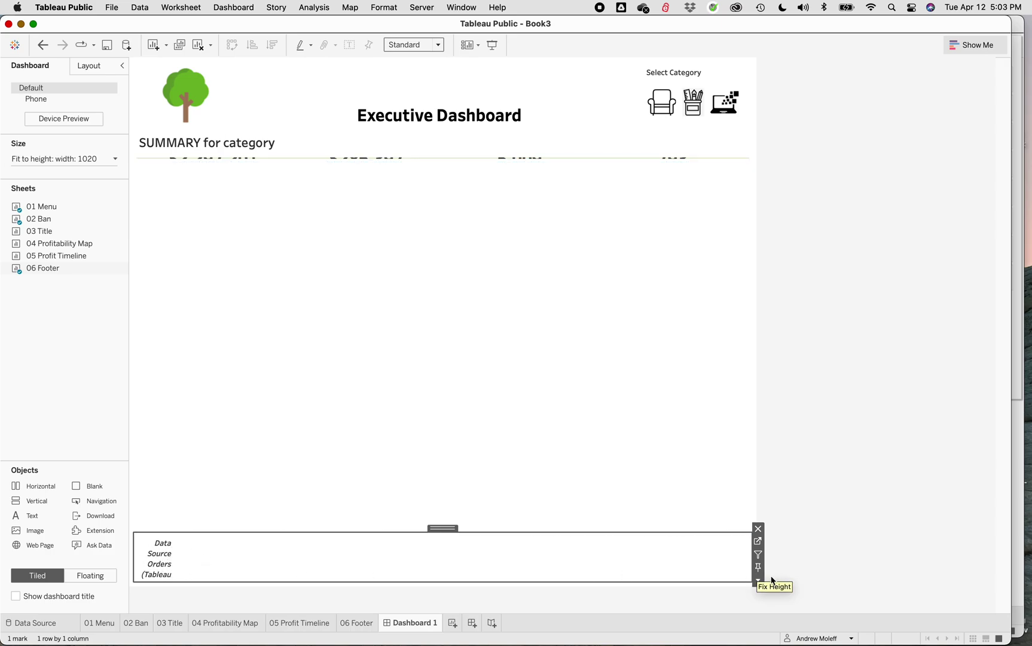
click(439, 46)
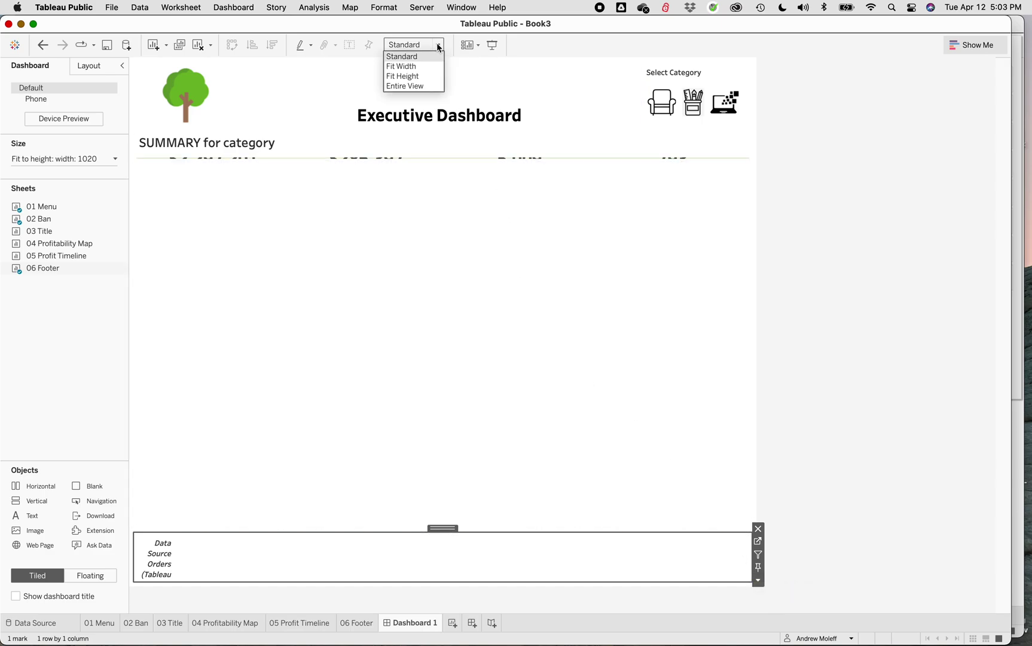
click(422, 88)
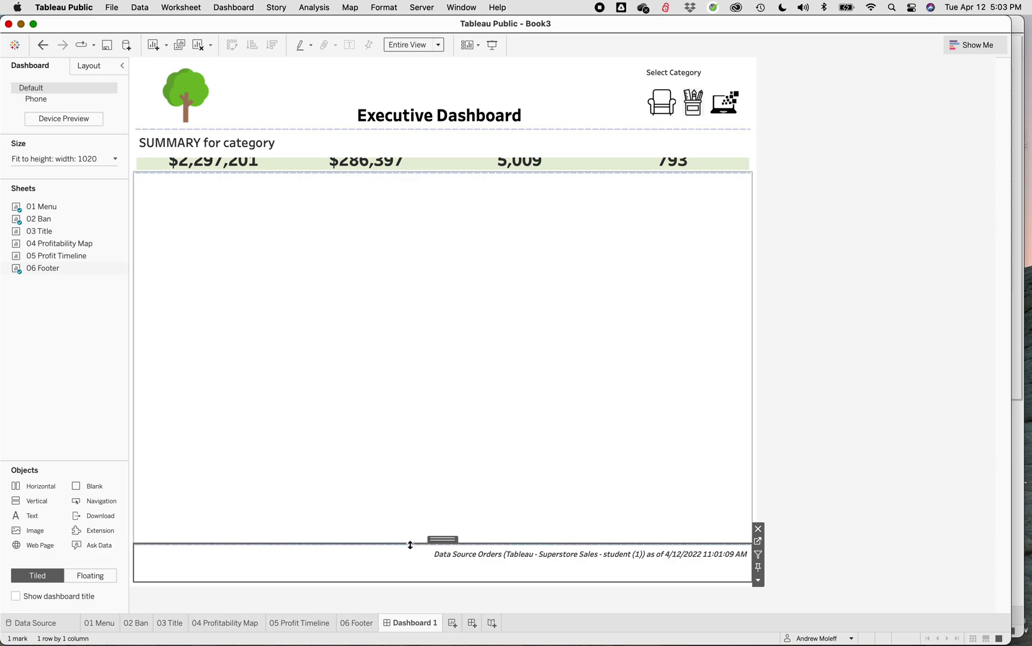
drag(411, 544, 407, 555)
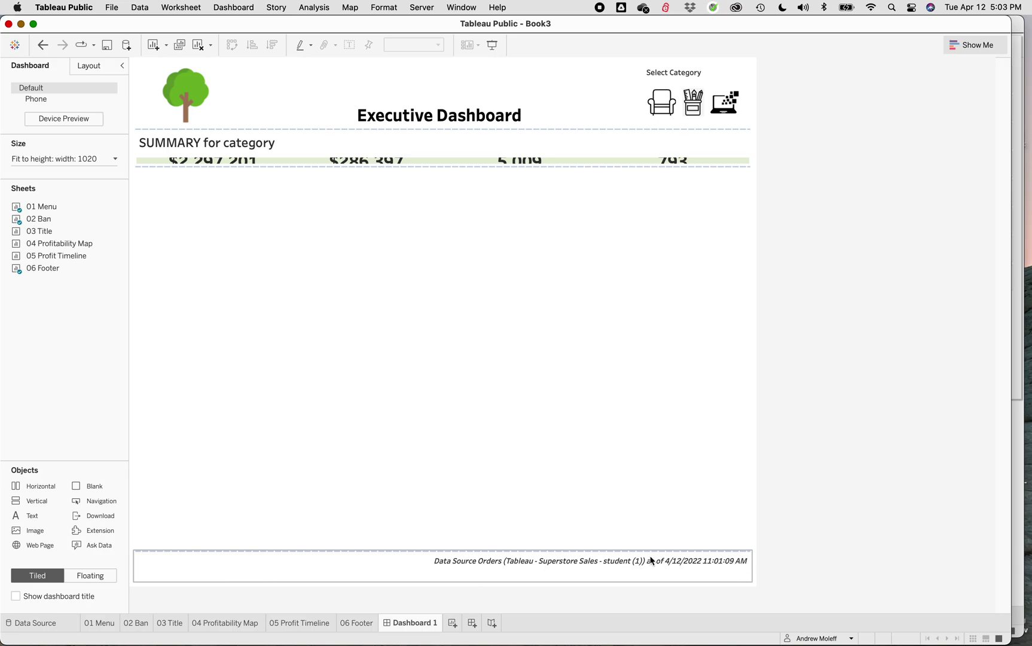
Enlarge the summary band again so its full row of figures fits, and check whether its height is fixed
click(346, 267)
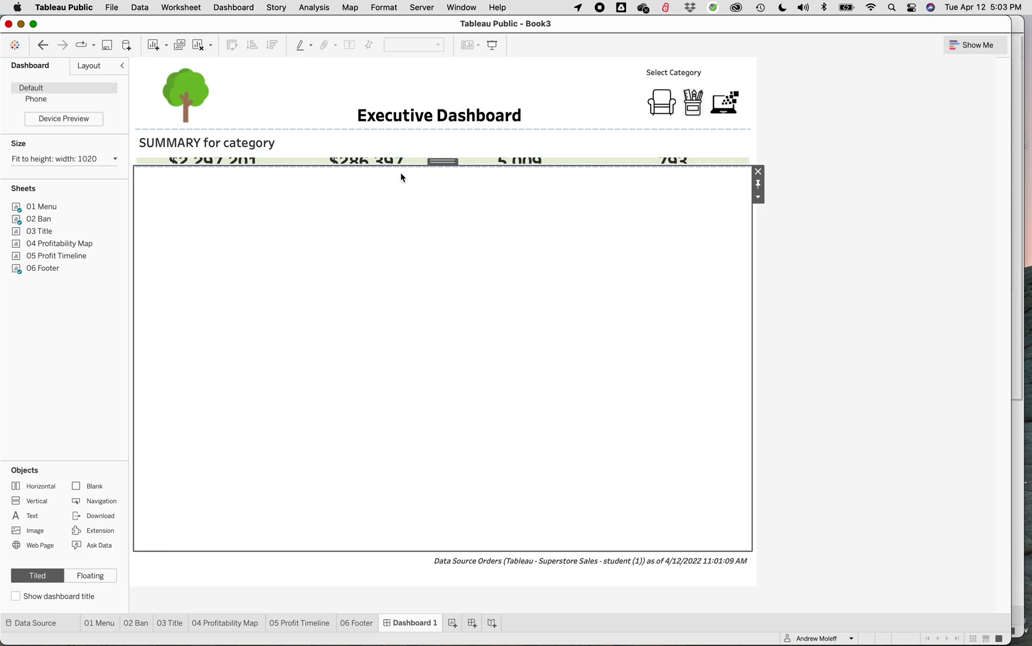
drag(408, 167, 405, 203)
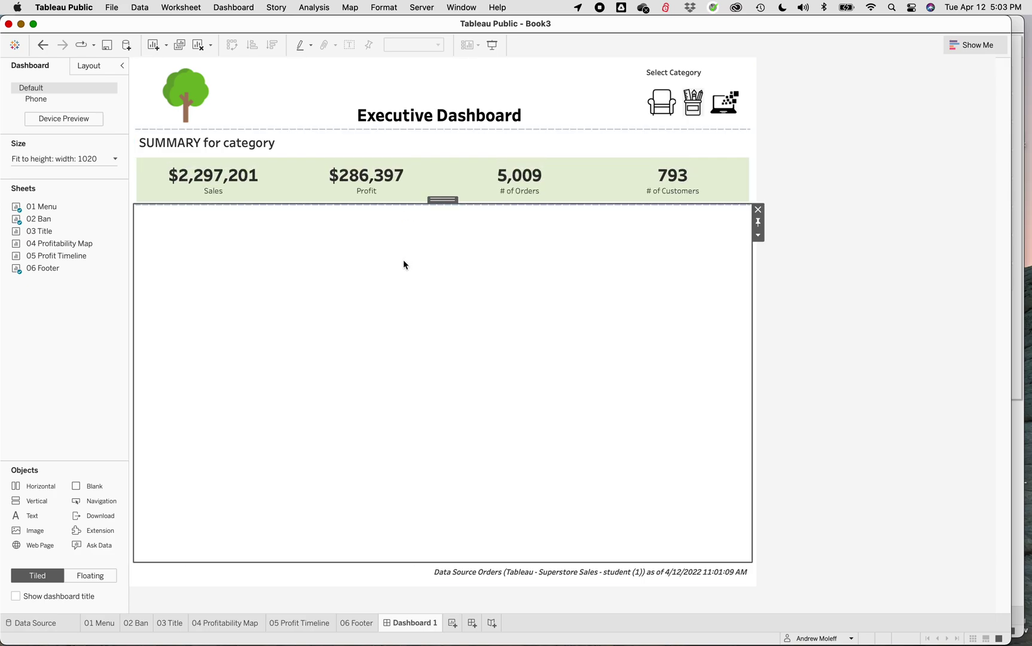
click(433, 146)
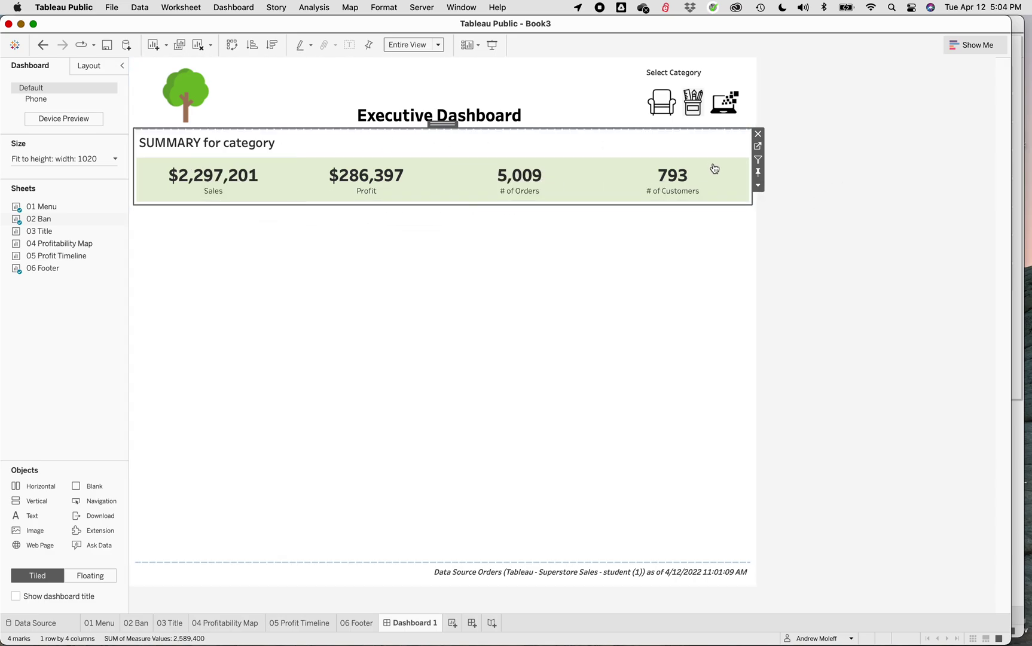
click(758, 185)
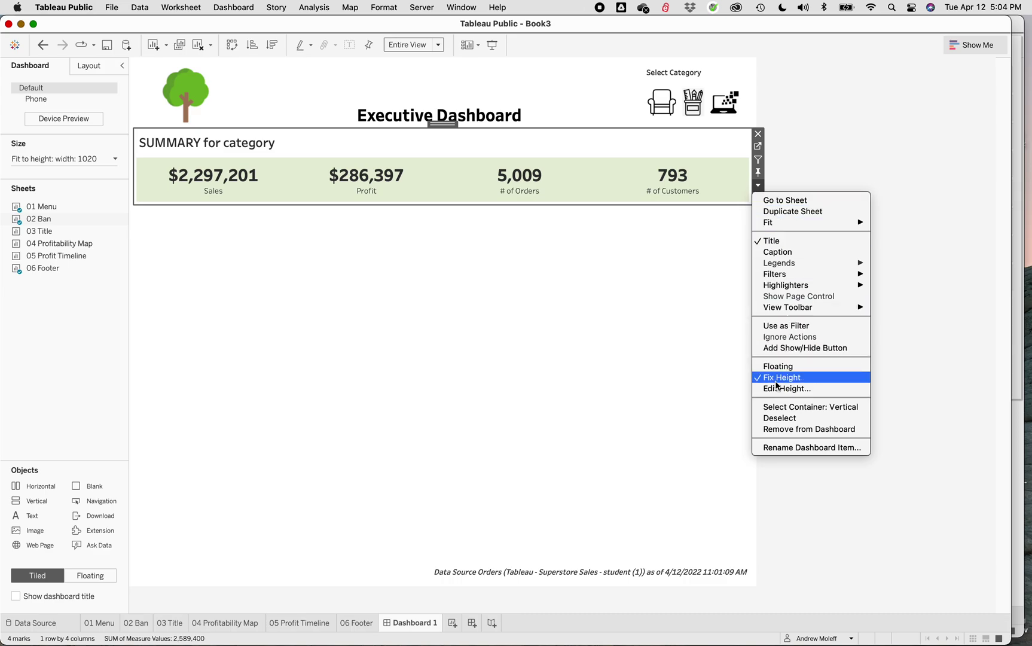
click(822, 134)
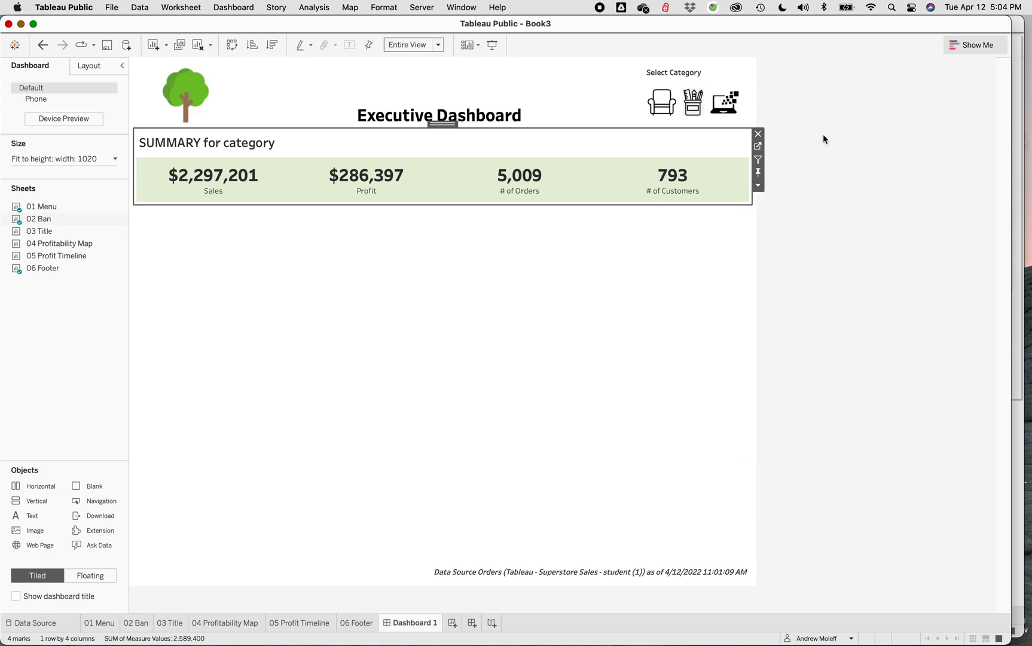
Examine the profitability title row and its Region filter in the finished Book2 dashboard, and return to Book3
click(400, 349)
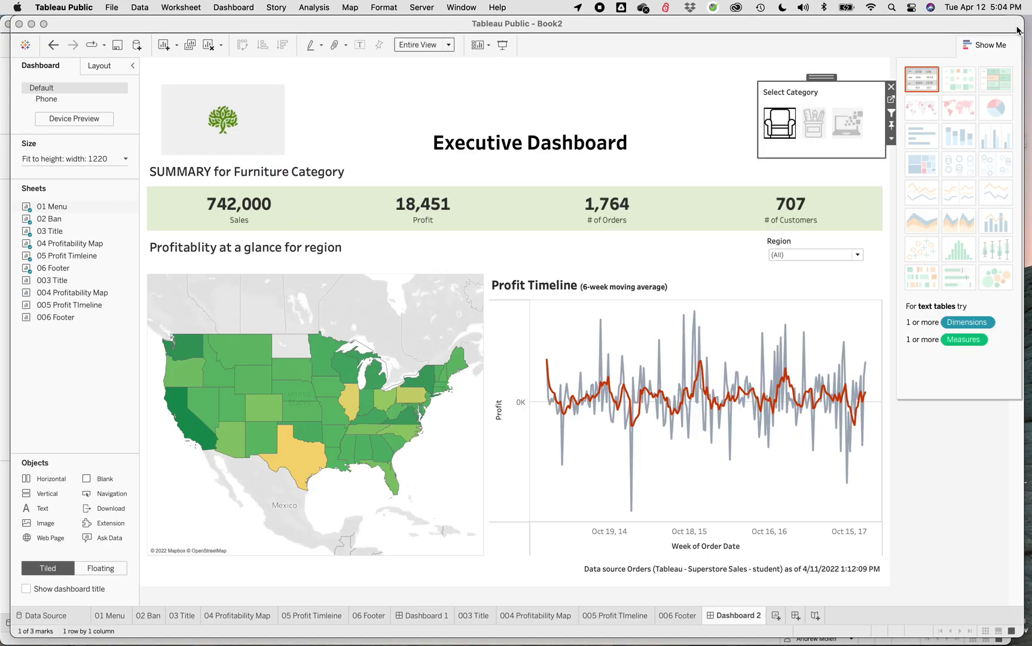
click(1016, 29)
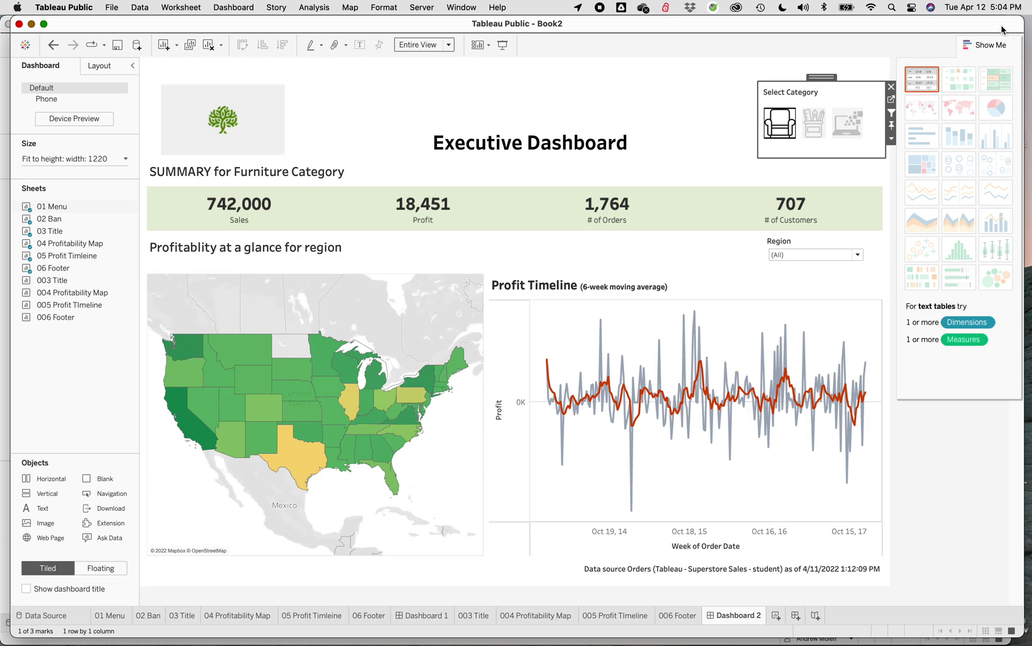
click(804, 252)
click(6, 161)
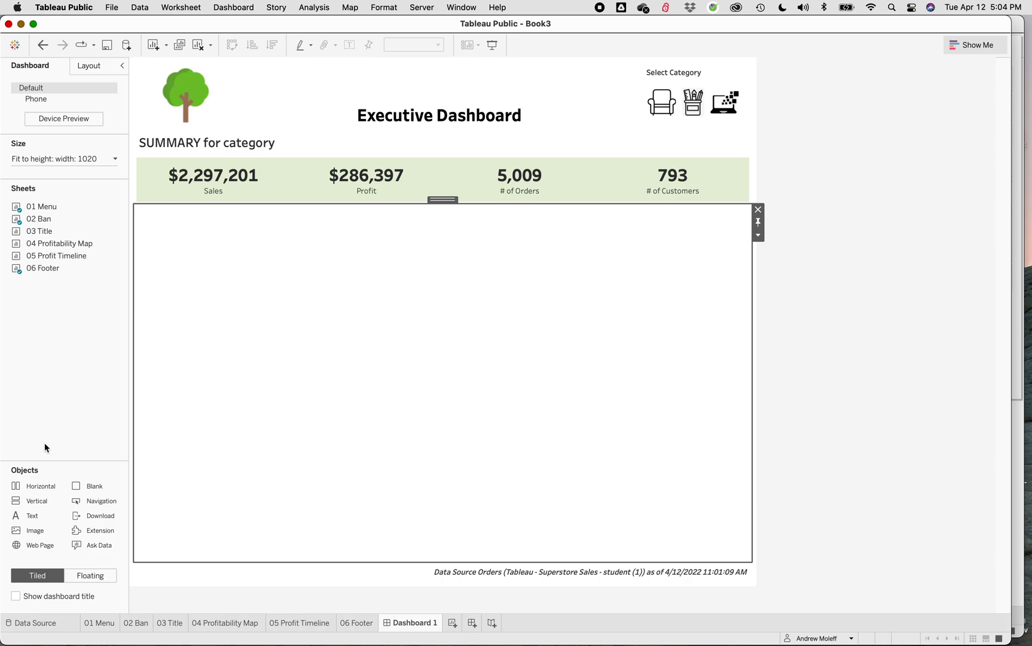
Add a horizontal container directly below the summary band and place the 03 Title sheet inside it
drag(37, 487, 272, 269)
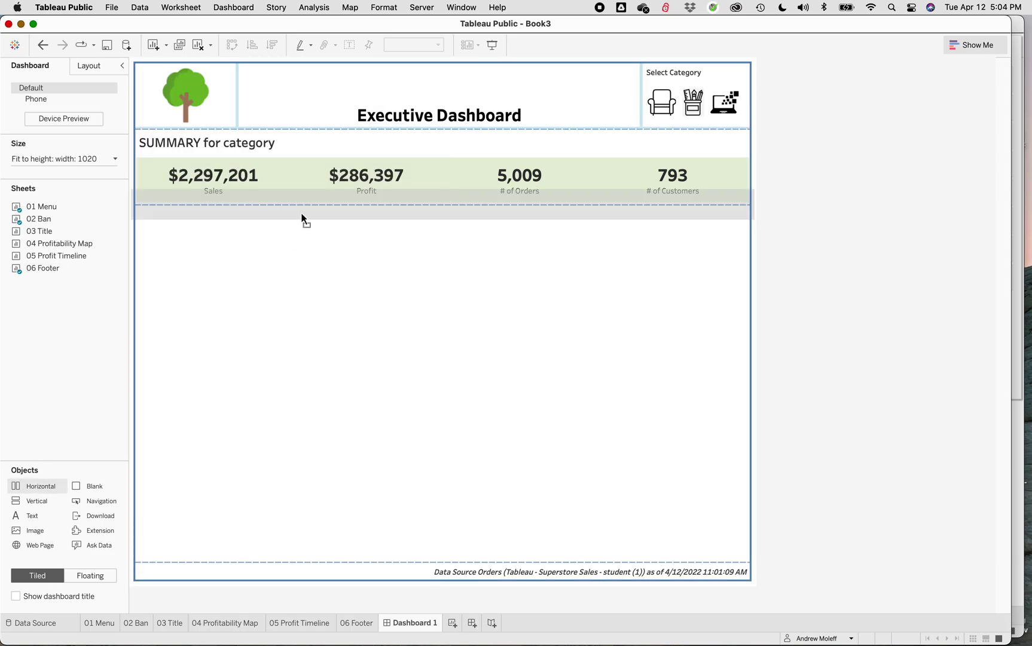
drag(301, 215, 300, 214)
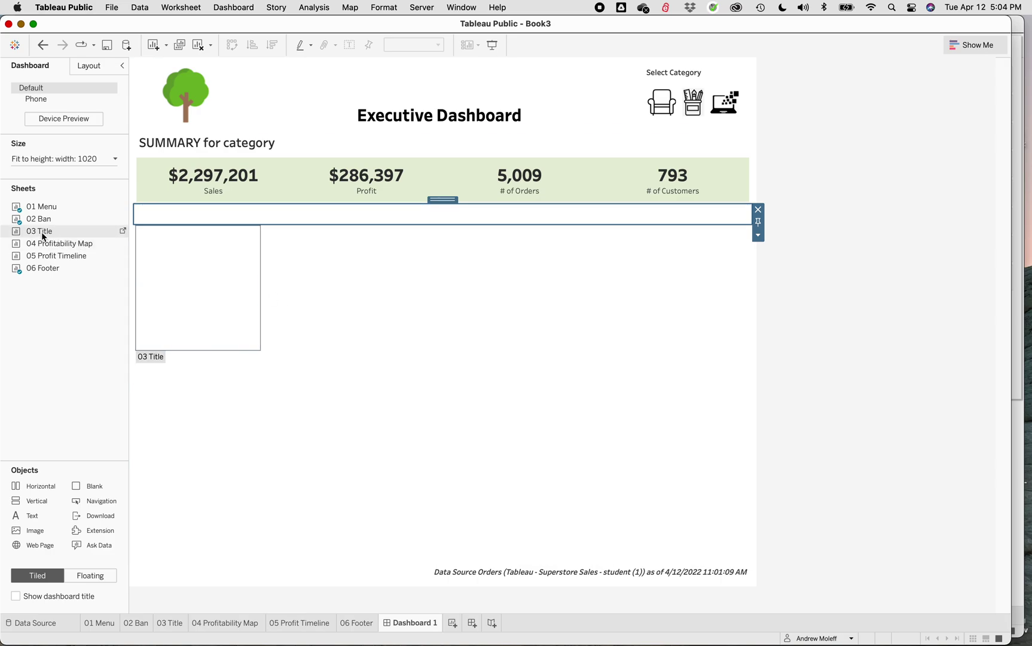
drag(46, 231, 167, 218)
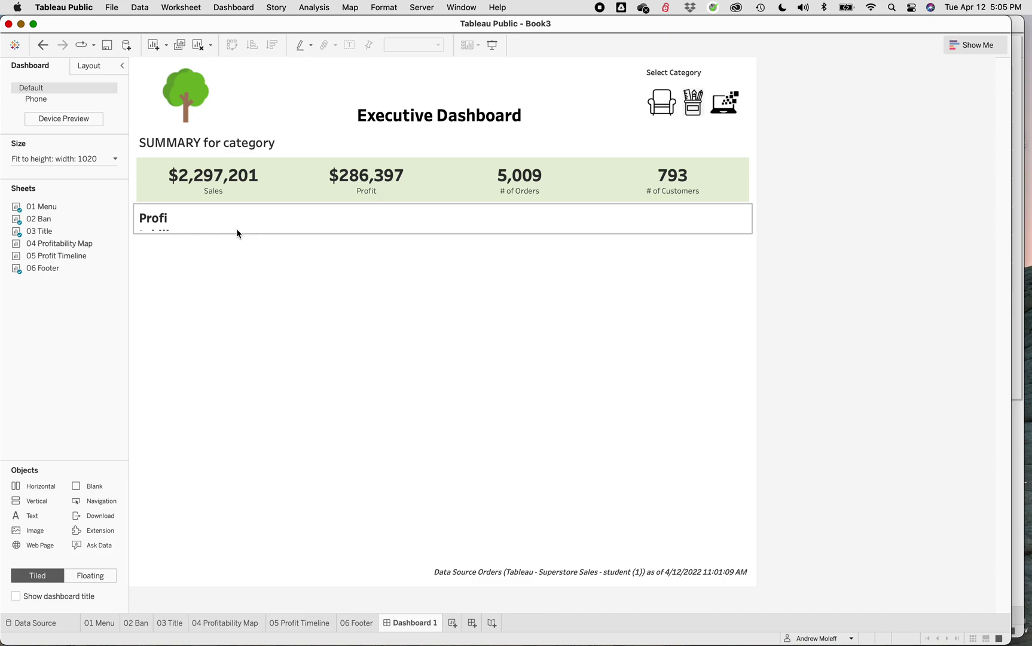
Fit the 03 Title sheet to Entire View so its heading shows on one line
click(293, 218)
click(438, 45)
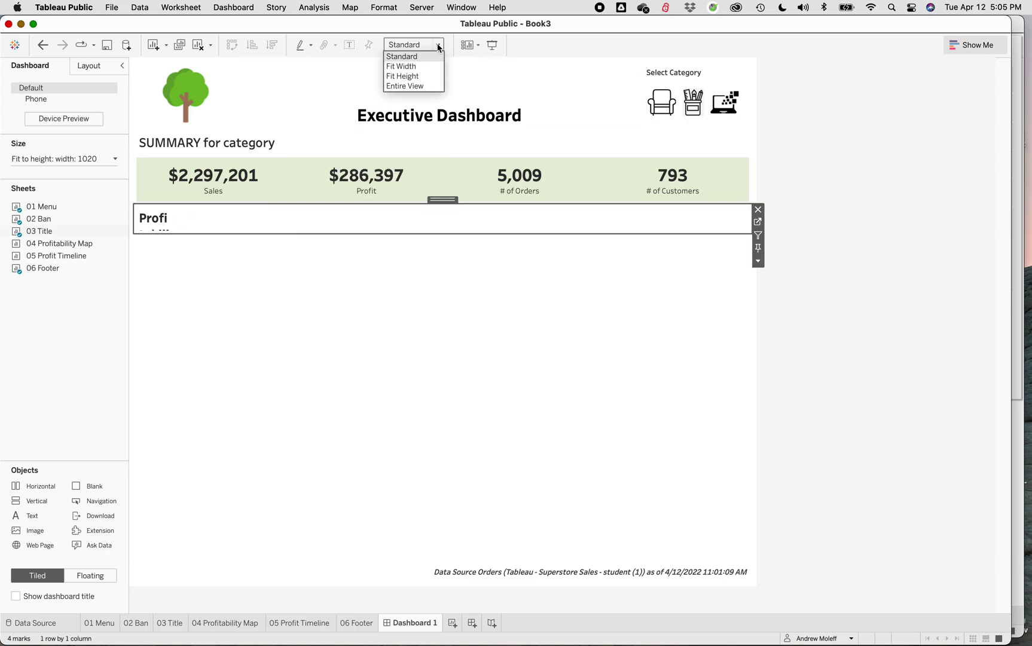
click(412, 85)
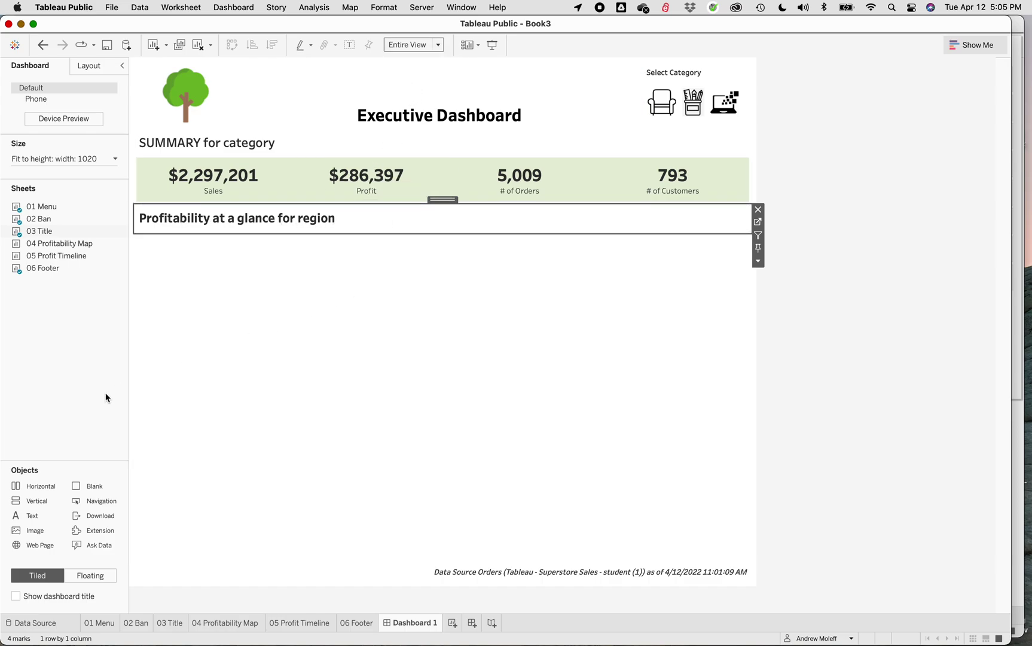
drag(94, 487, 275, 224)
drag(560, 218, 742, 217)
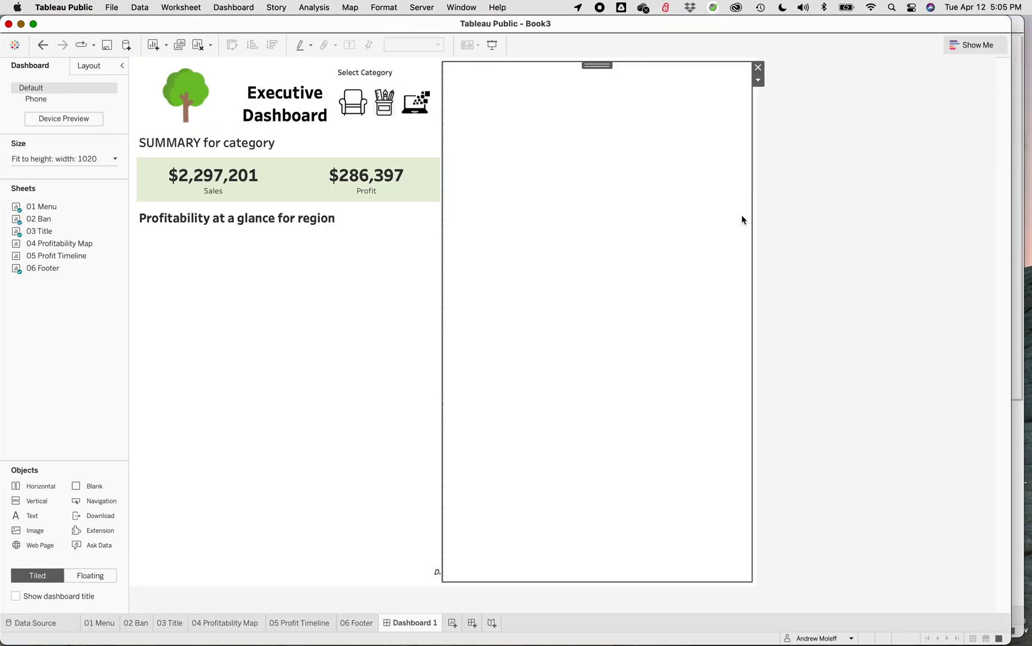
click(758, 67)
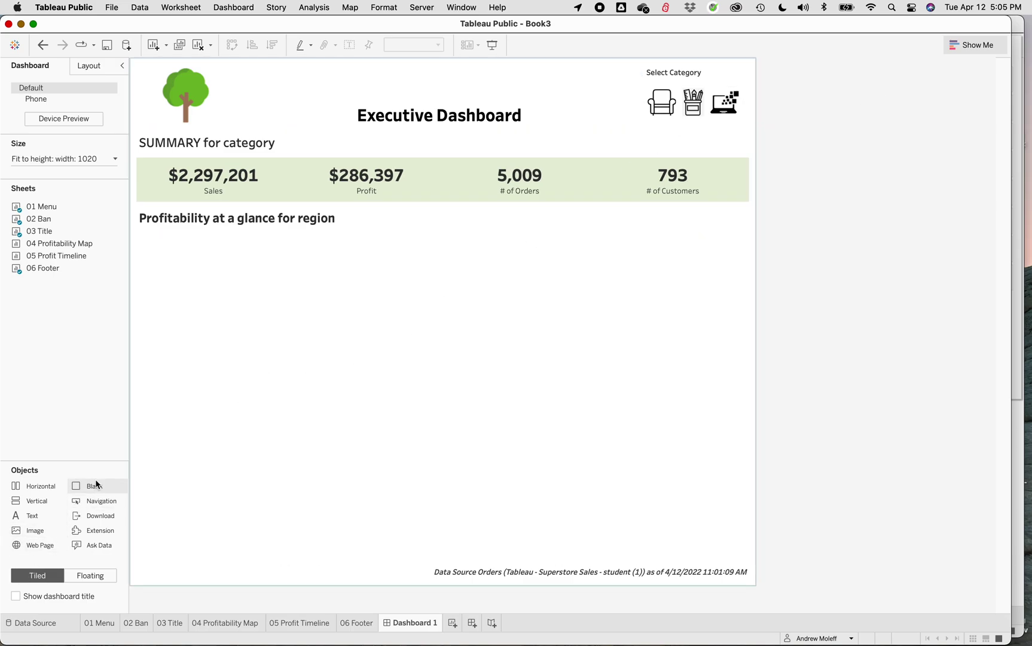
Add a Blank object after the profitability title in its container and narrow it to a small box at the row's far end
drag(92, 485, 719, 223)
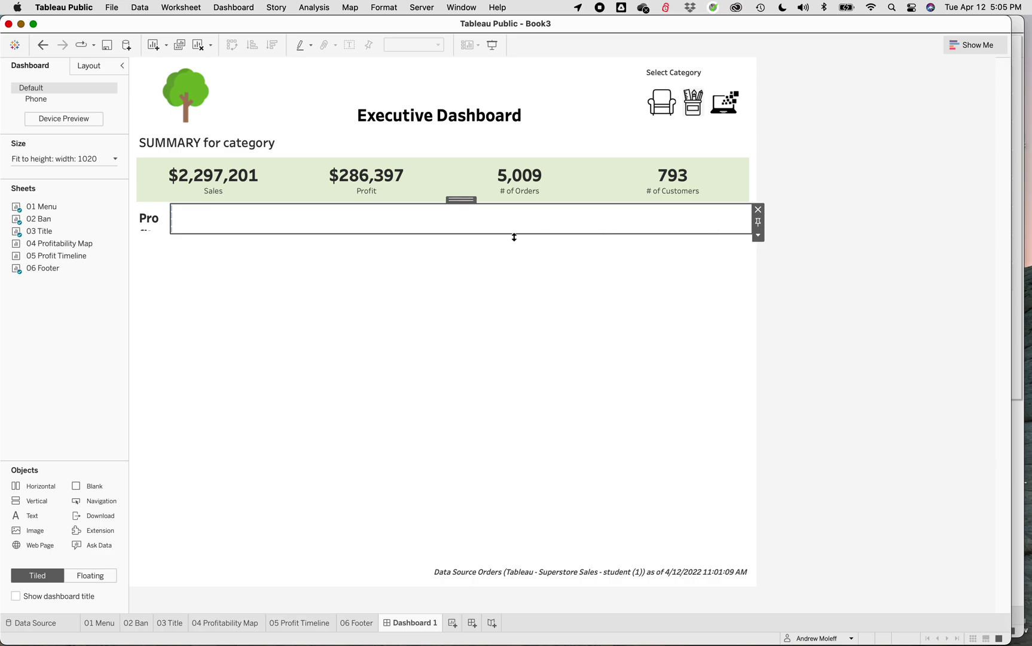
drag(173, 221, 707, 221)
click(573, 239)
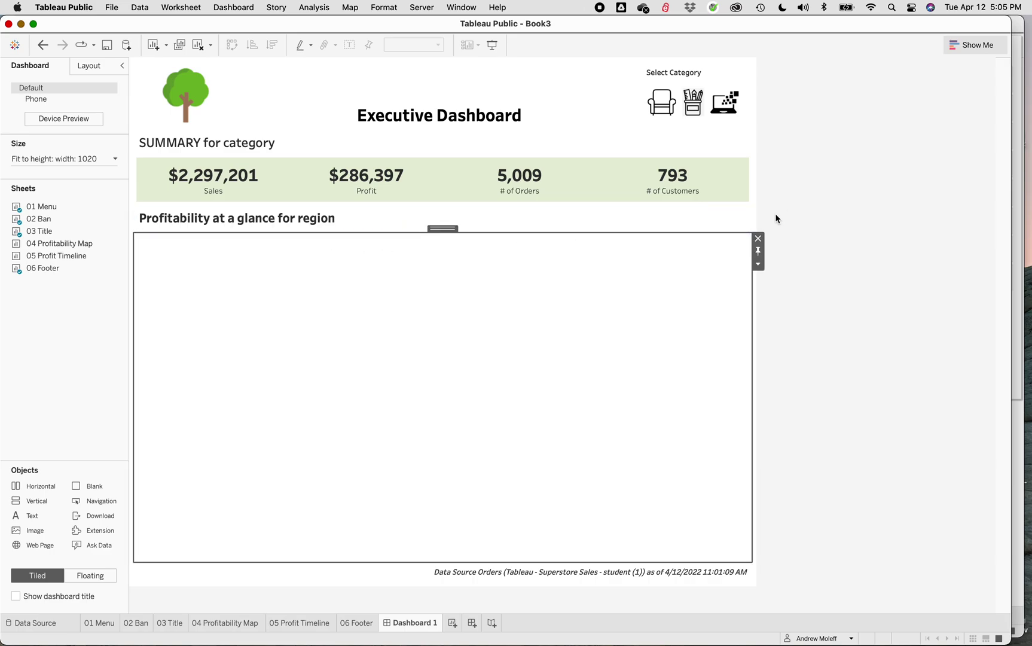
click(732, 223)
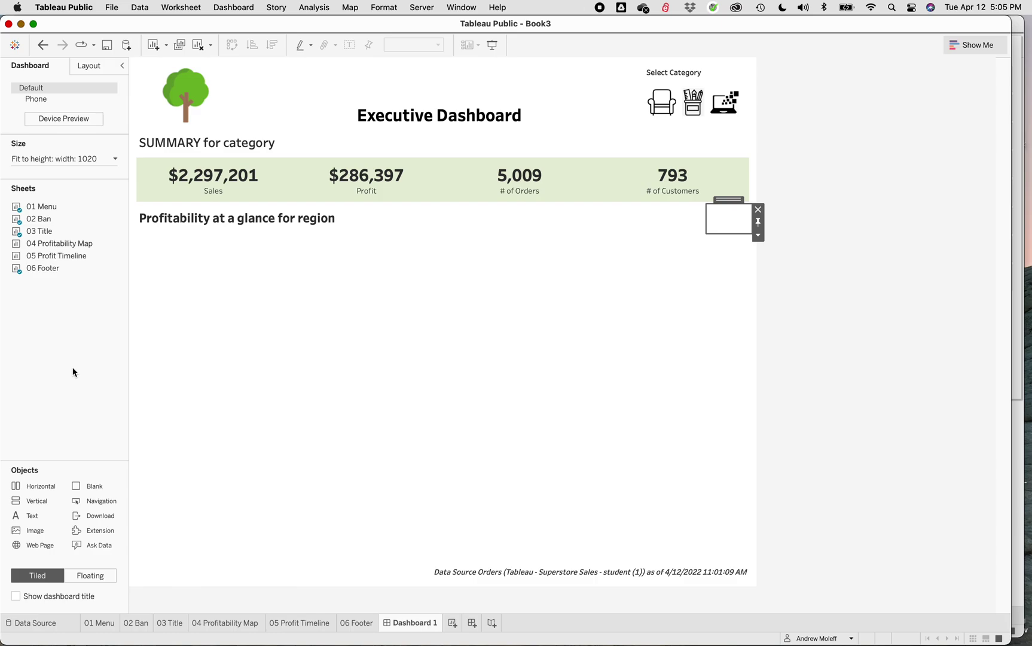
Add the Region field to Detail on the 04 Profitability Map sheet and return to Dashboard 1
mouse_move(60, 246)
mouse_move(112, 245)
click(216, 625)
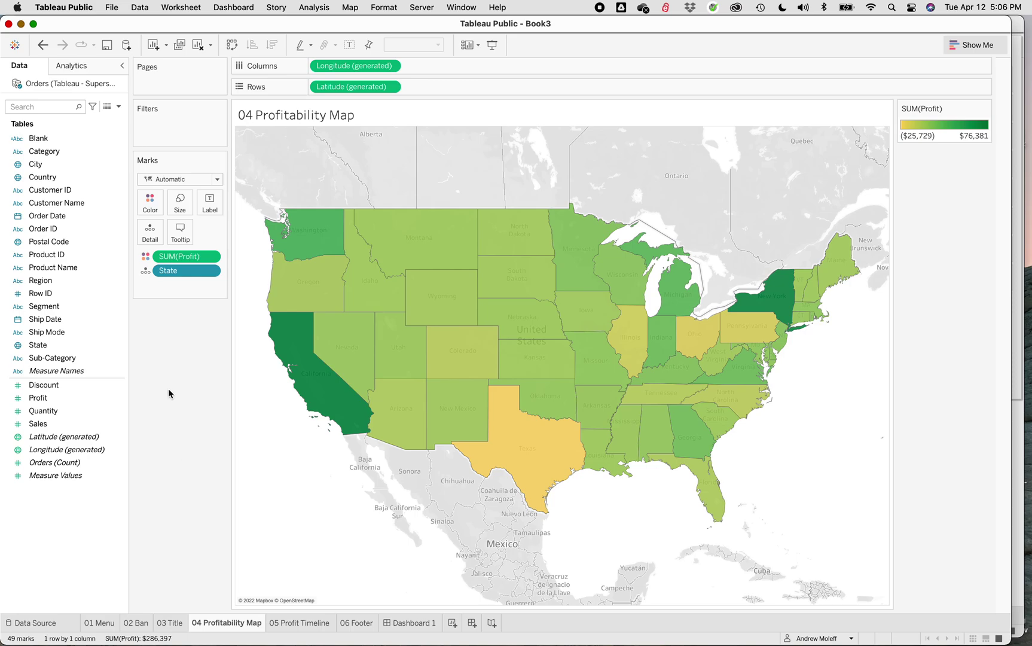
click(49, 283)
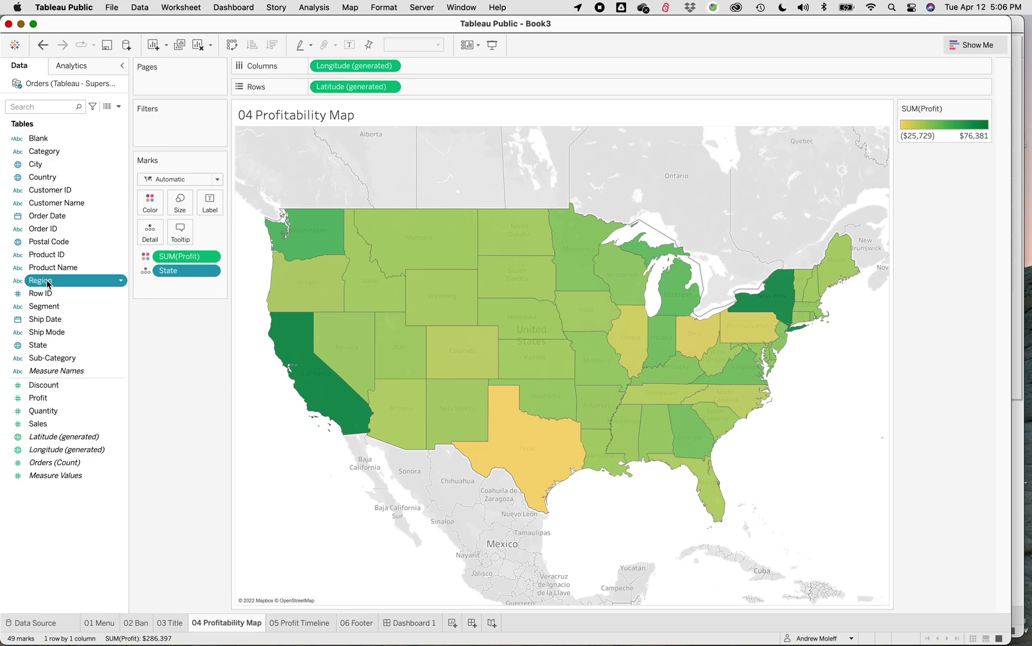
drag(47, 284, 150, 232)
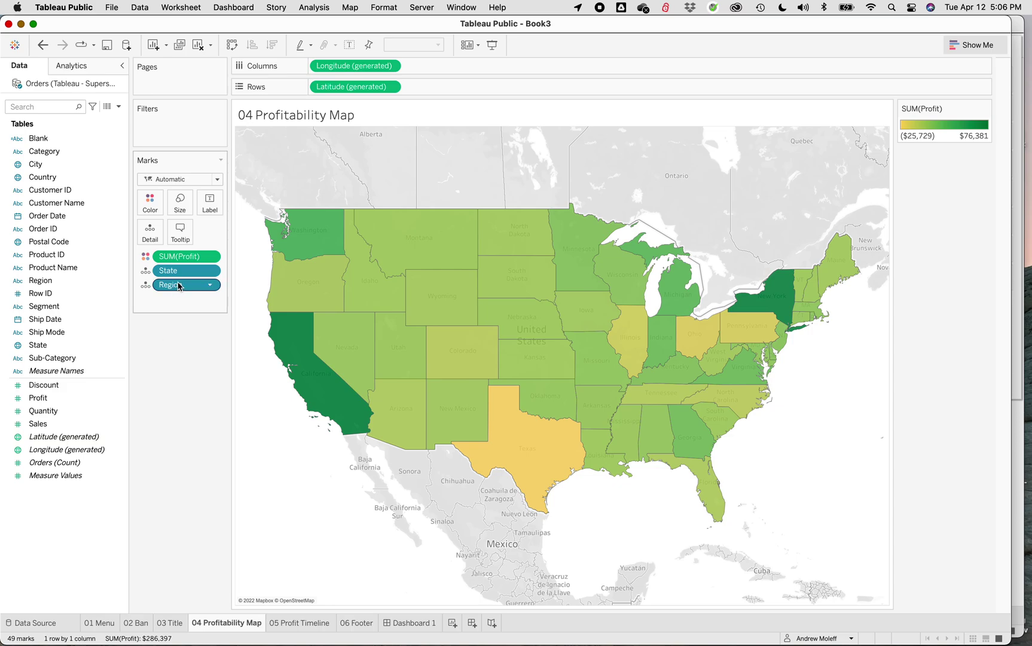
click(210, 285)
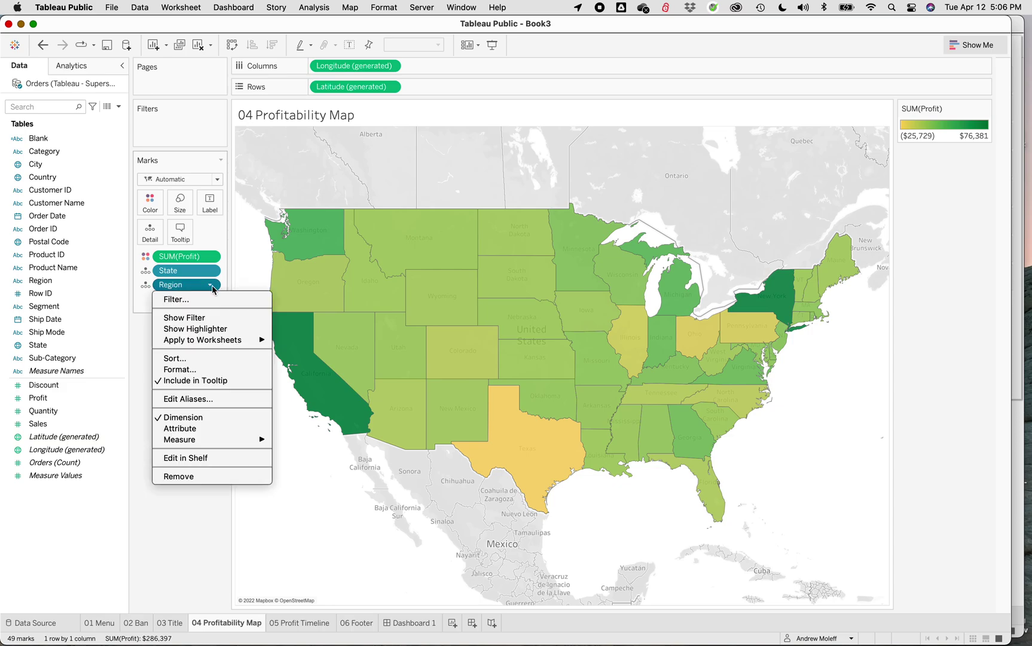
click(143, 340)
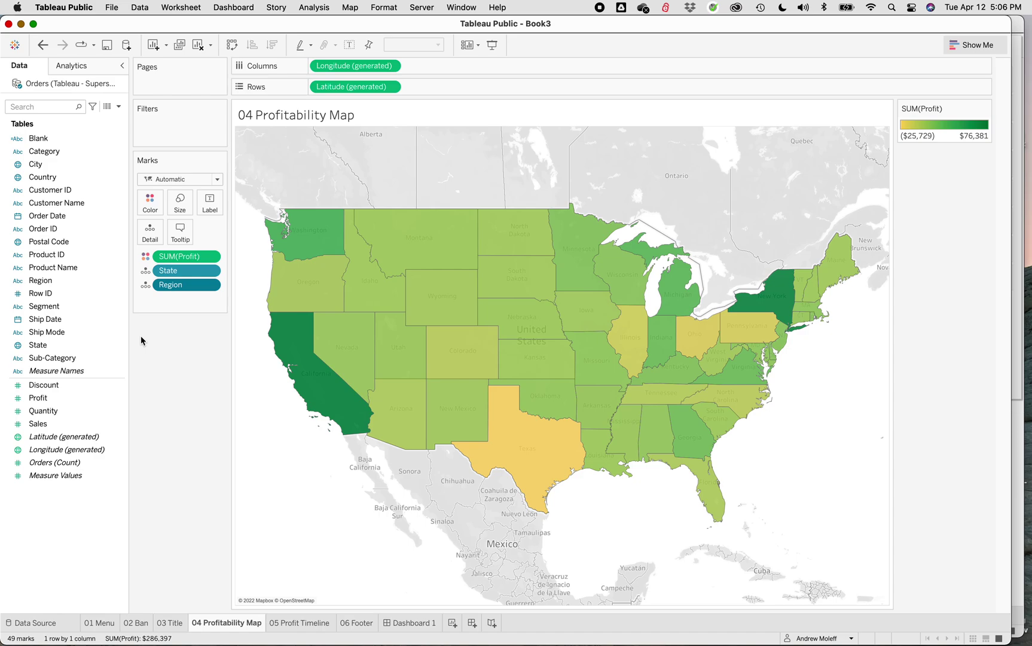
click(407, 628)
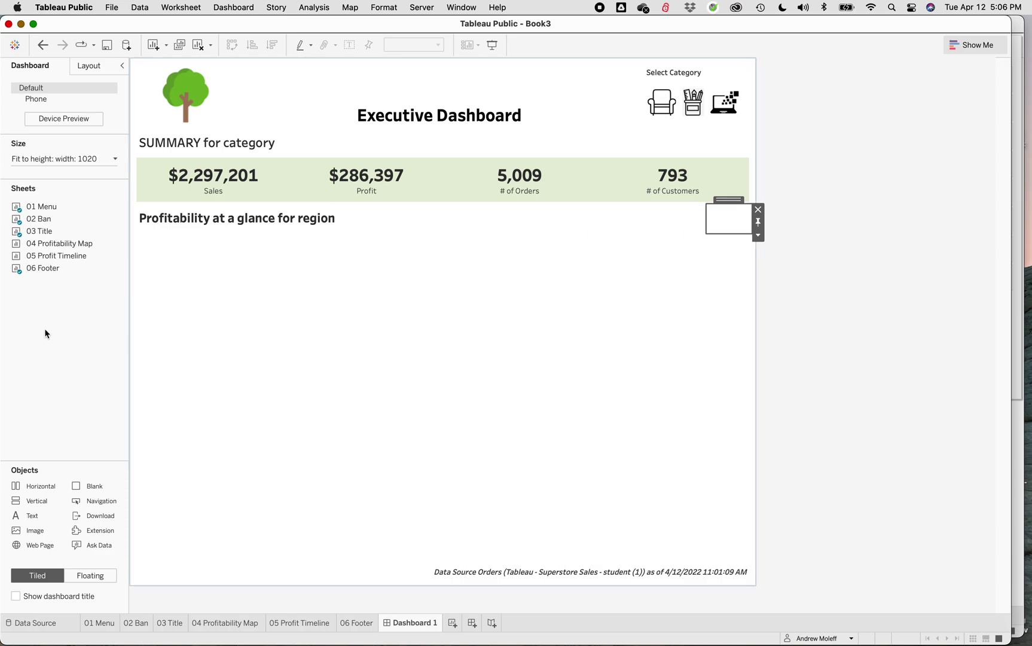
Add a horizontal container directly below the profitability title row and increase its height to fill about half the empty area
click(1018, 95)
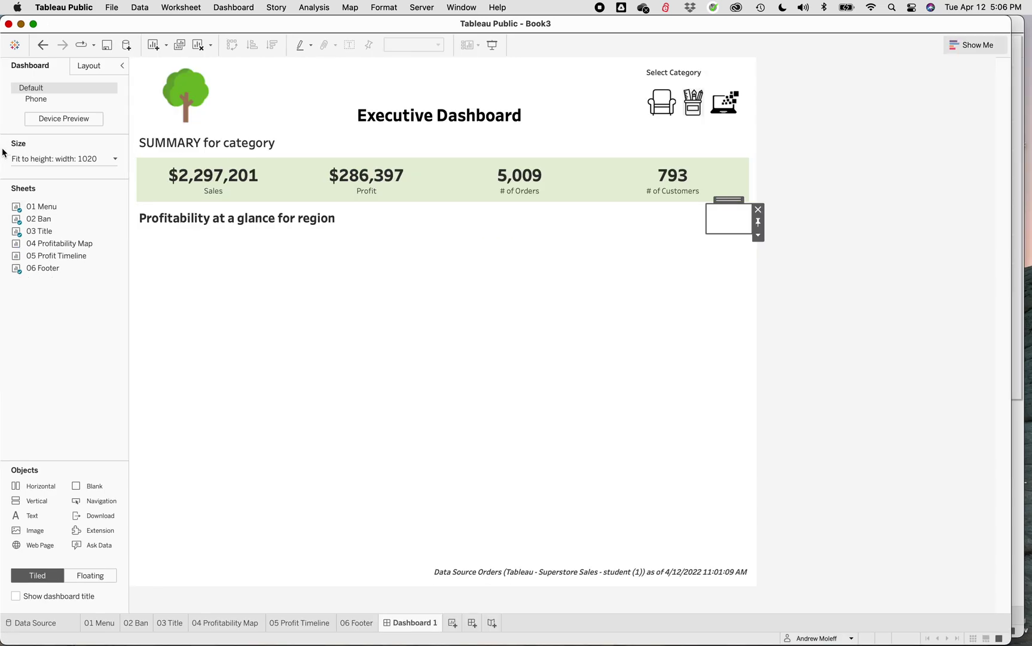
mouse_move(18, 245)
drag(35, 487, 315, 388)
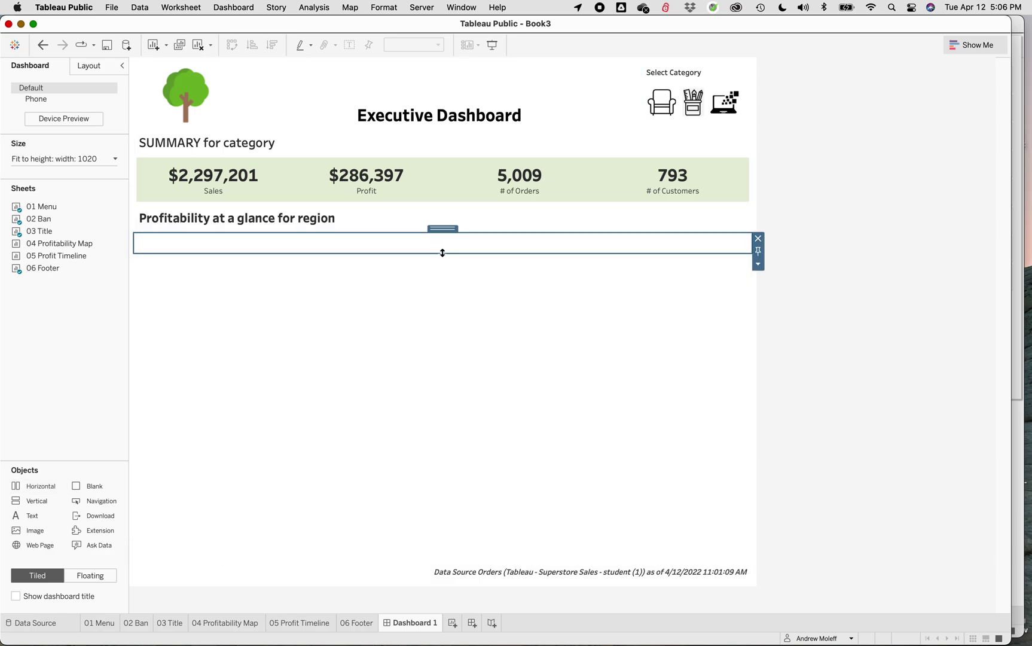
drag(442, 252, 422, 439)
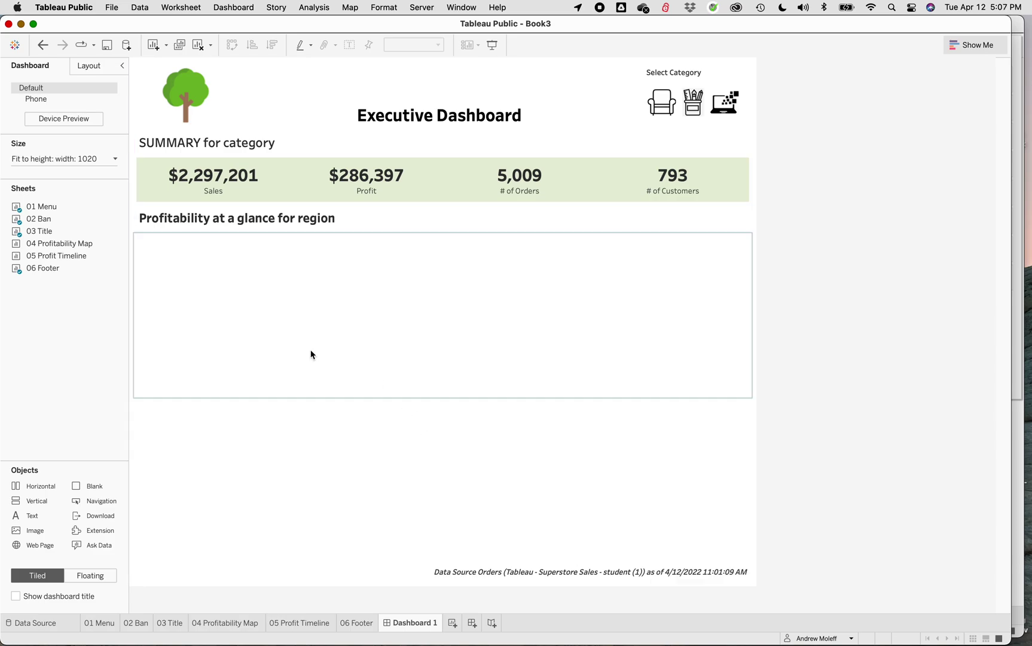
Remove the empty container above the footer and extend the horizontal container below the profitability title down to the footer
click(295, 344)
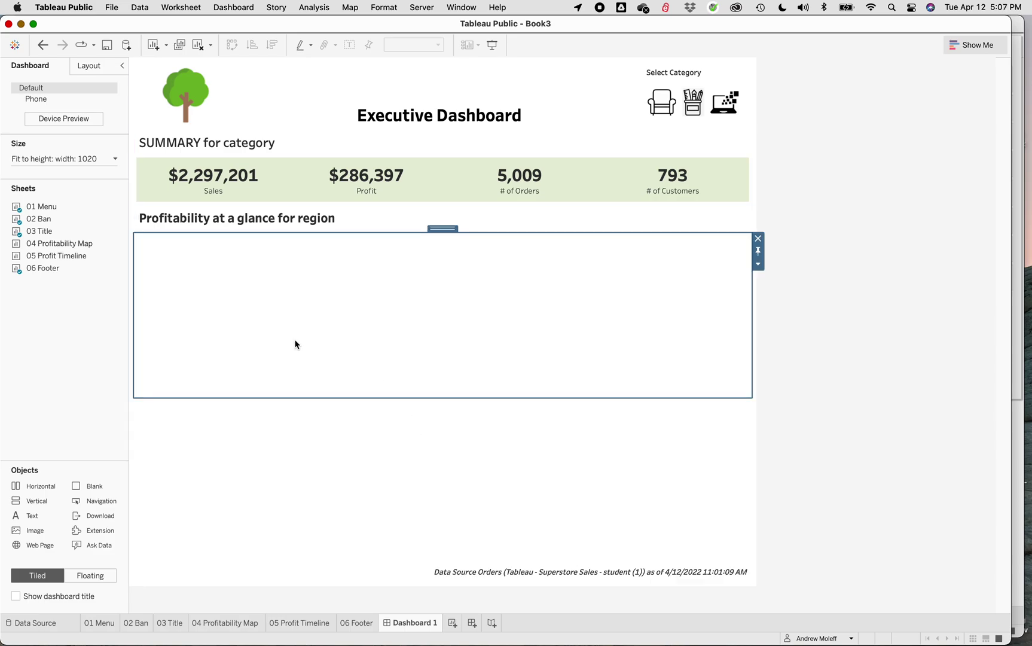
click(424, 458)
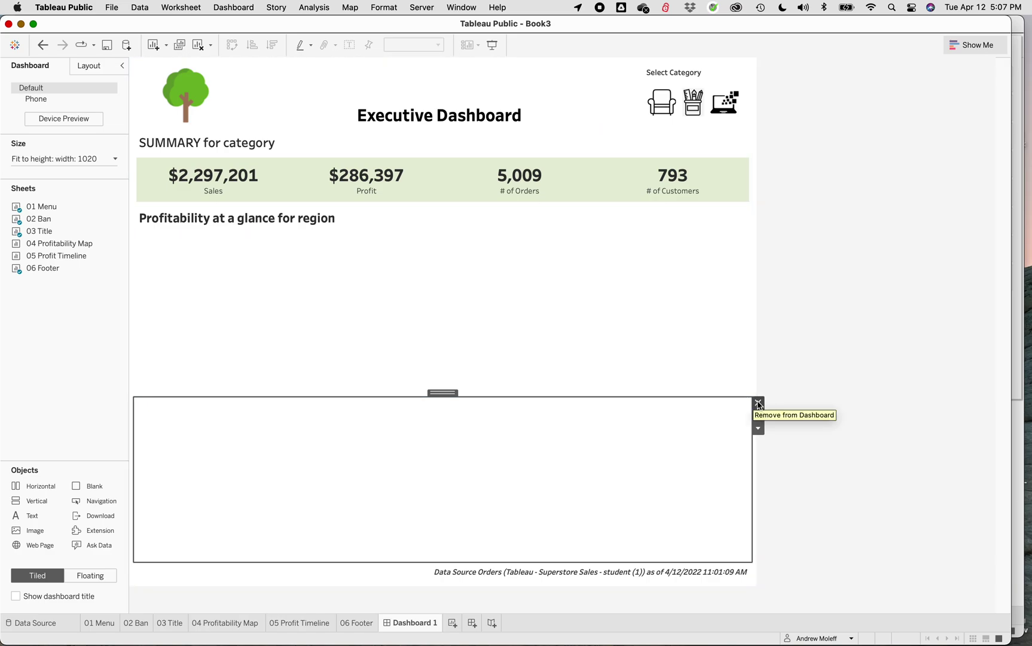
click(495, 398)
drag(498, 411, 502, 504)
click(620, 479)
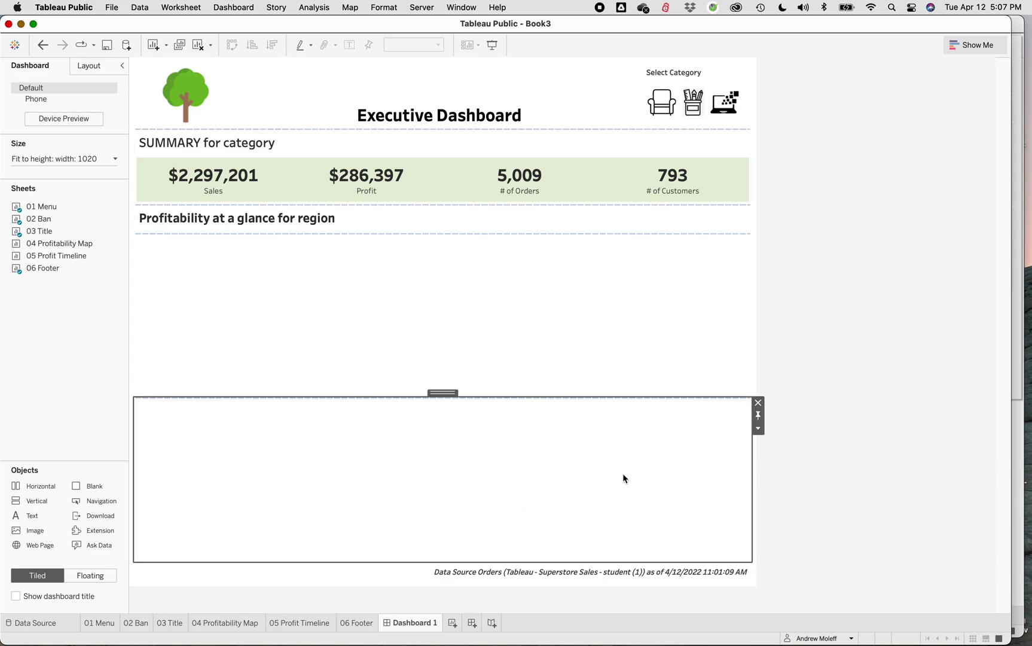
click(757, 402)
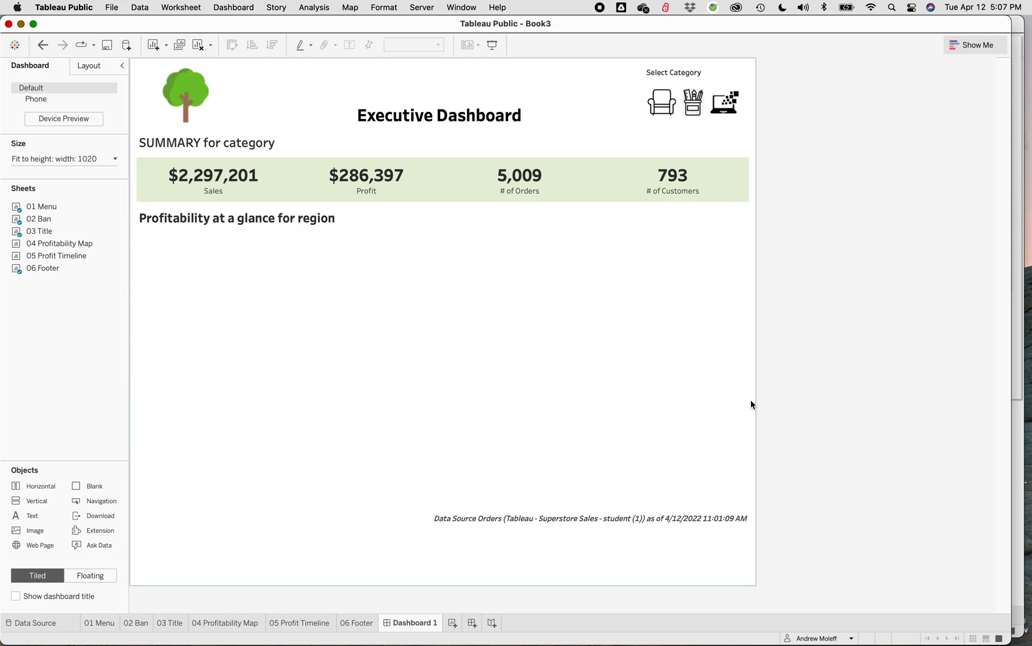
drag(426, 509, 422, 556)
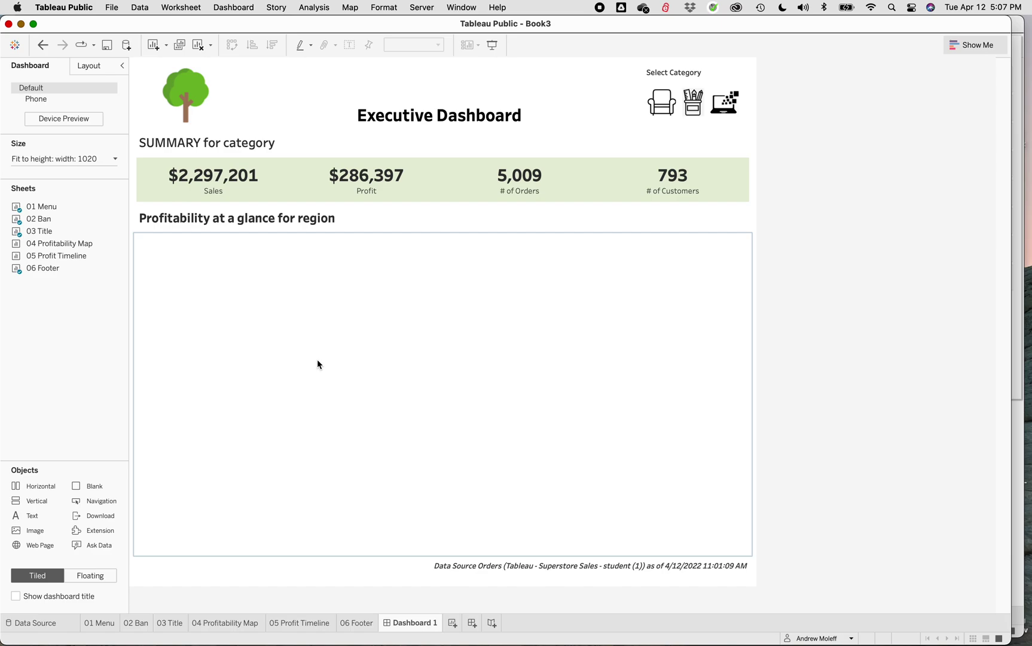
Place the 04 Profitability Map sheet in the empty horizontal container and remove its Profit color legend from the dashboard
drag(55, 244, 226, 345)
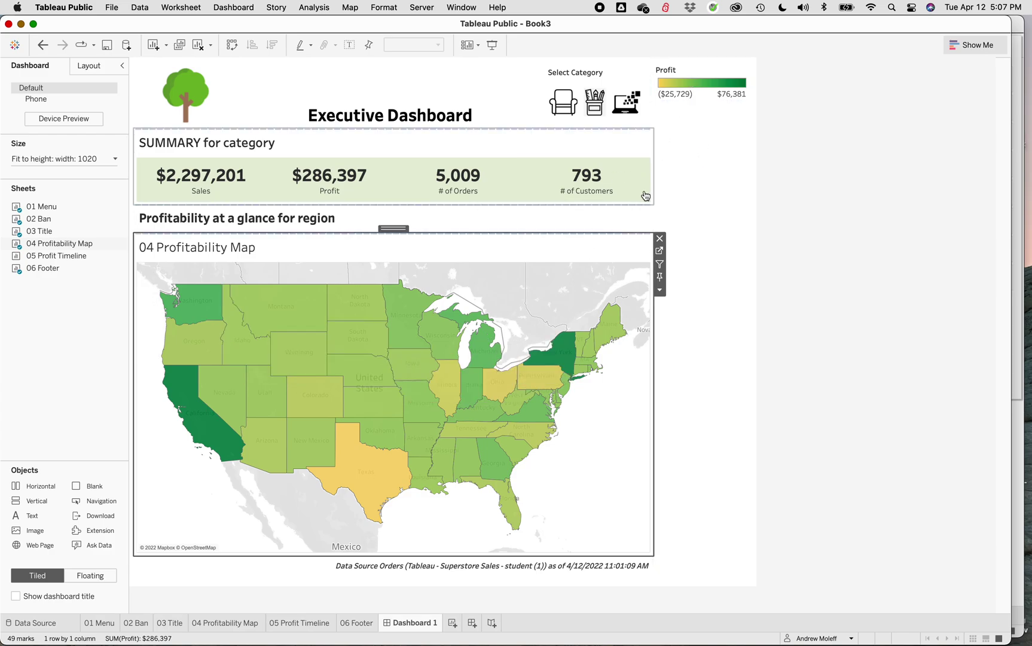
click(742, 75)
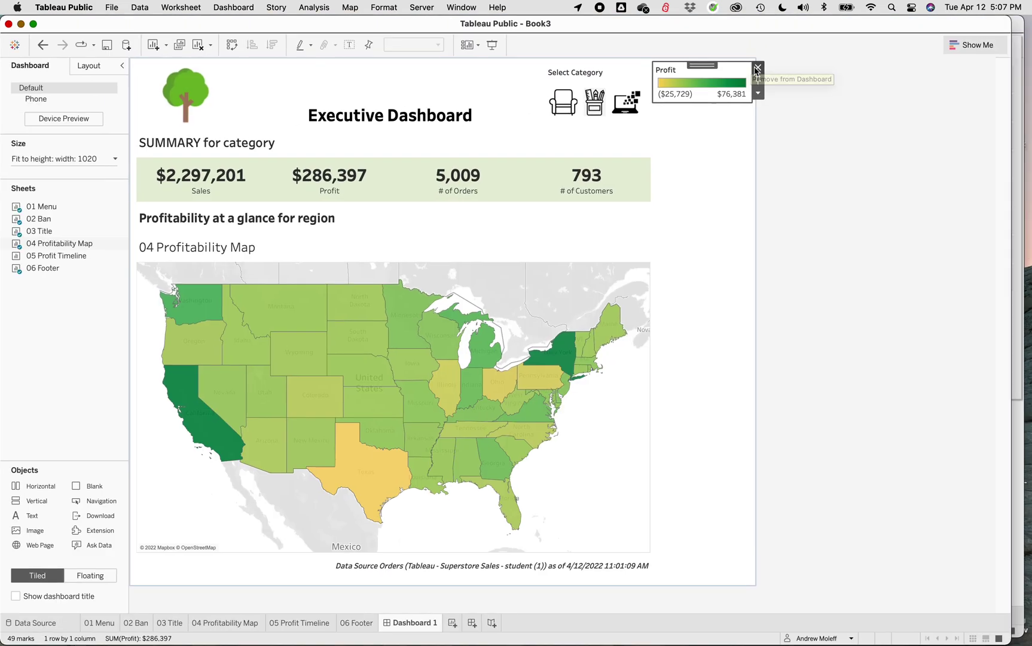
click(756, 68)
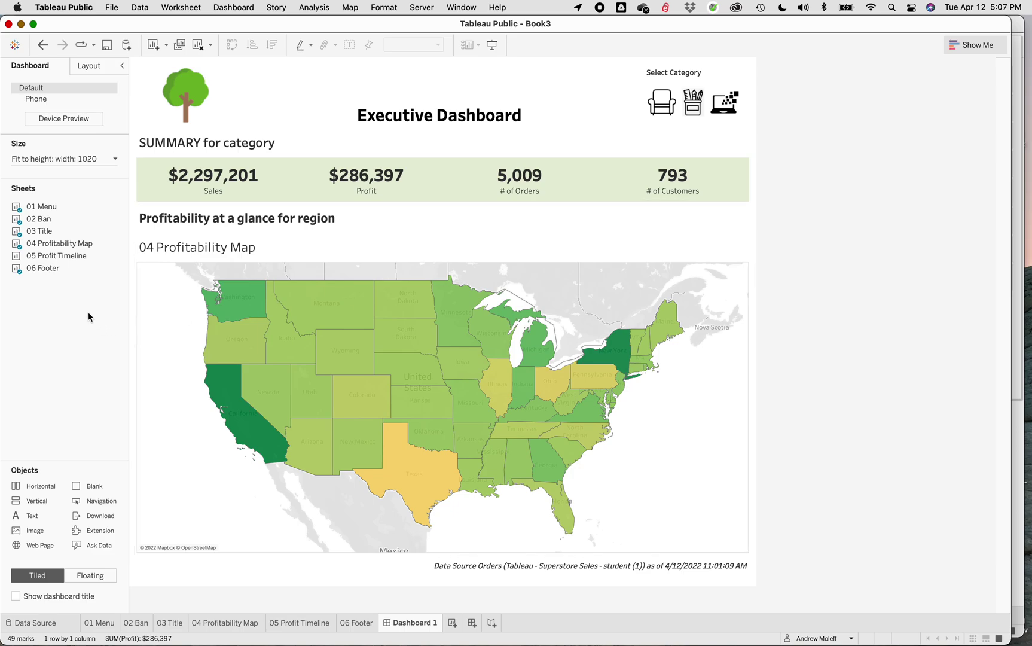
Add the 05 Profit Timeline sheet to the right of the map in the same container and remove its Measure Names legend
mouse_move(59, 261)
drag(58, 261, 461, 477)
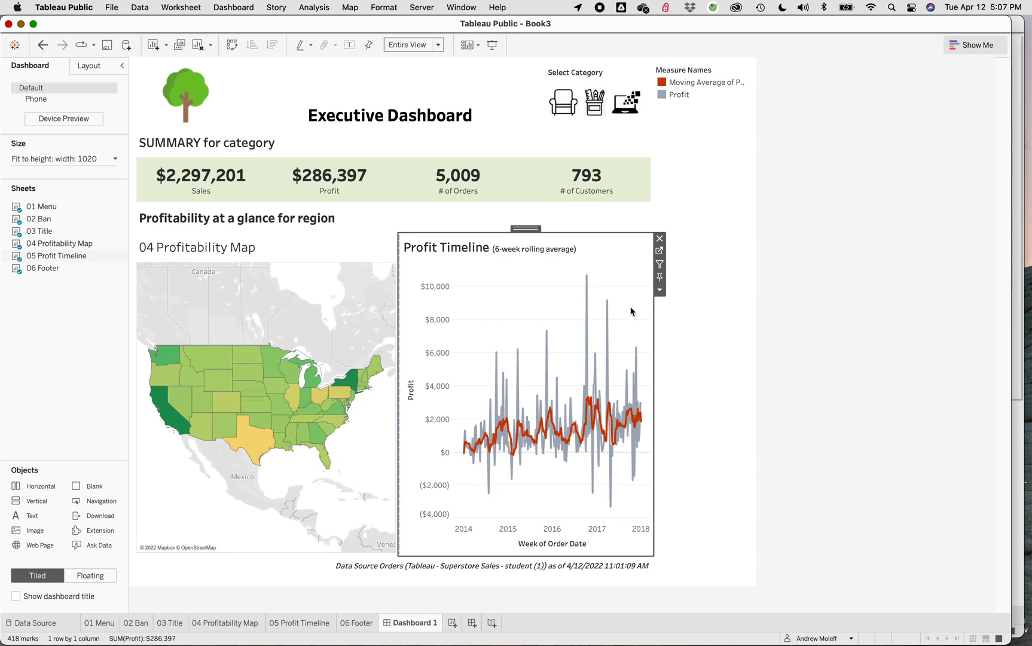
click(729, 88)
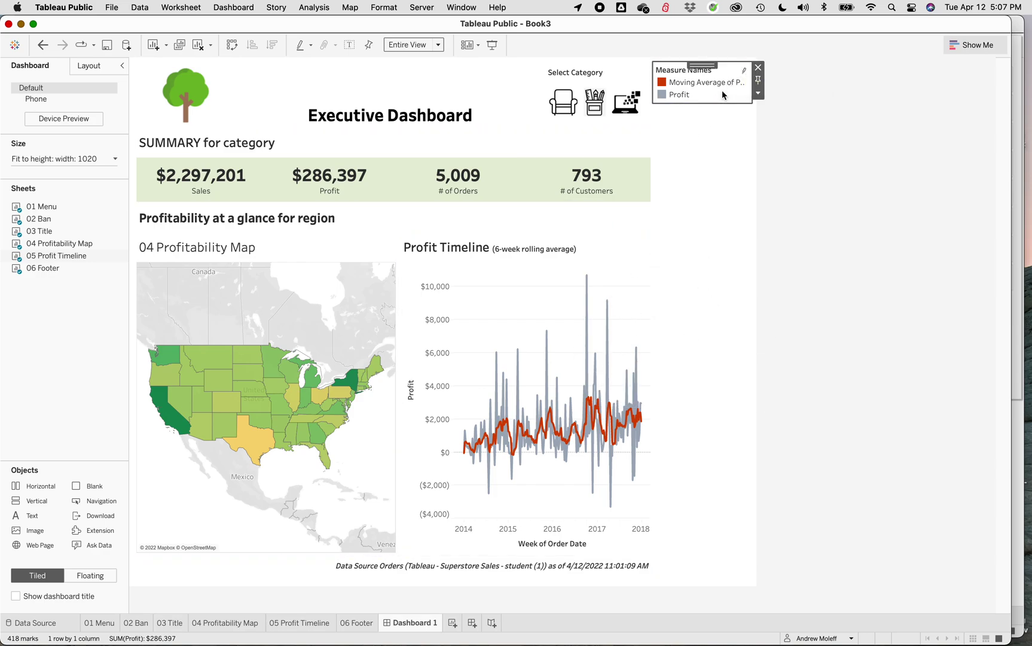
click(757, 67)
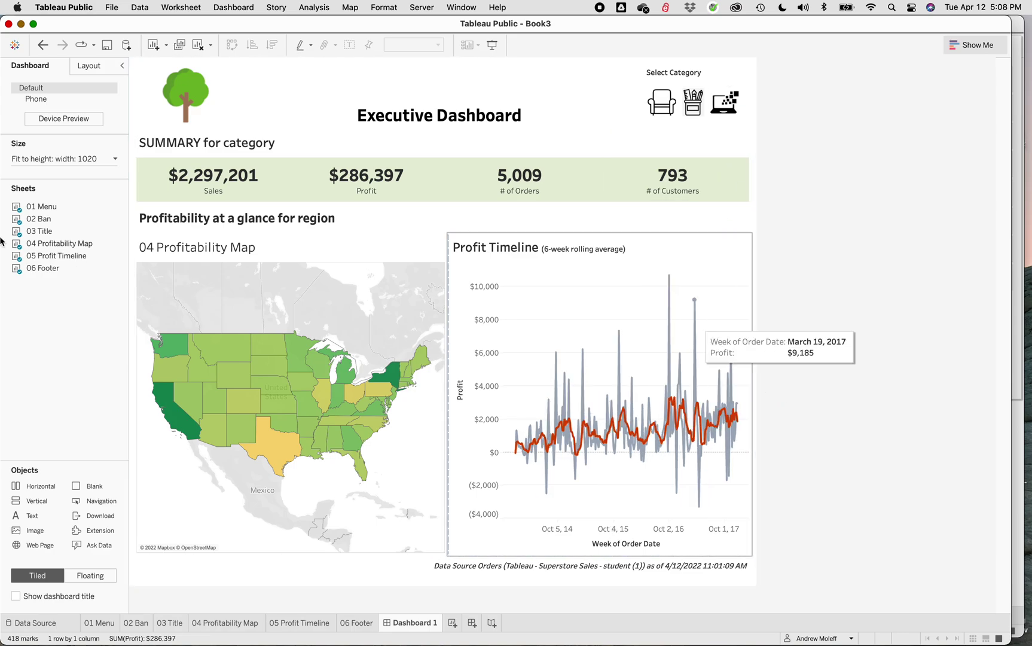
Widen the dashboard by setting its minimum and maximum width to 1220 px
click(115, 159)
click(64, 223)
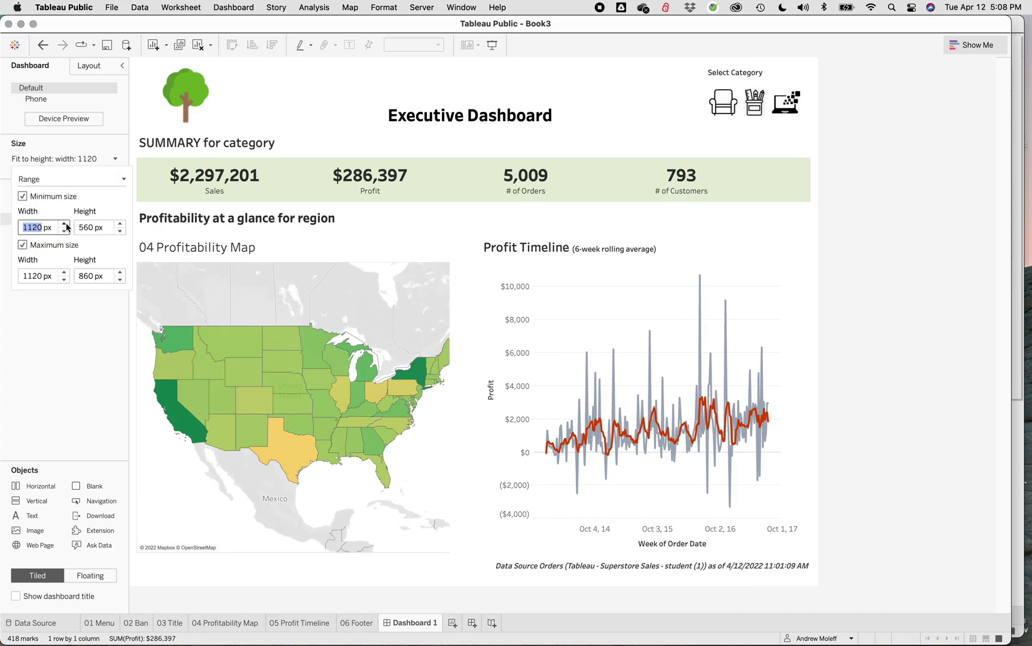
click(64, 224)
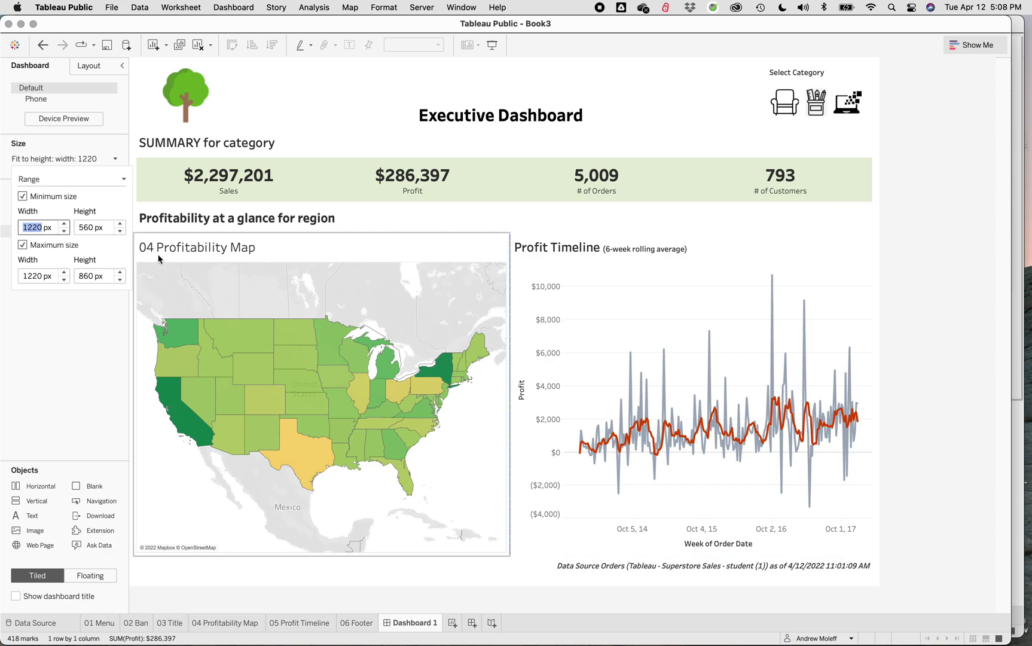
click(188, 251)
right_click(191, 251)
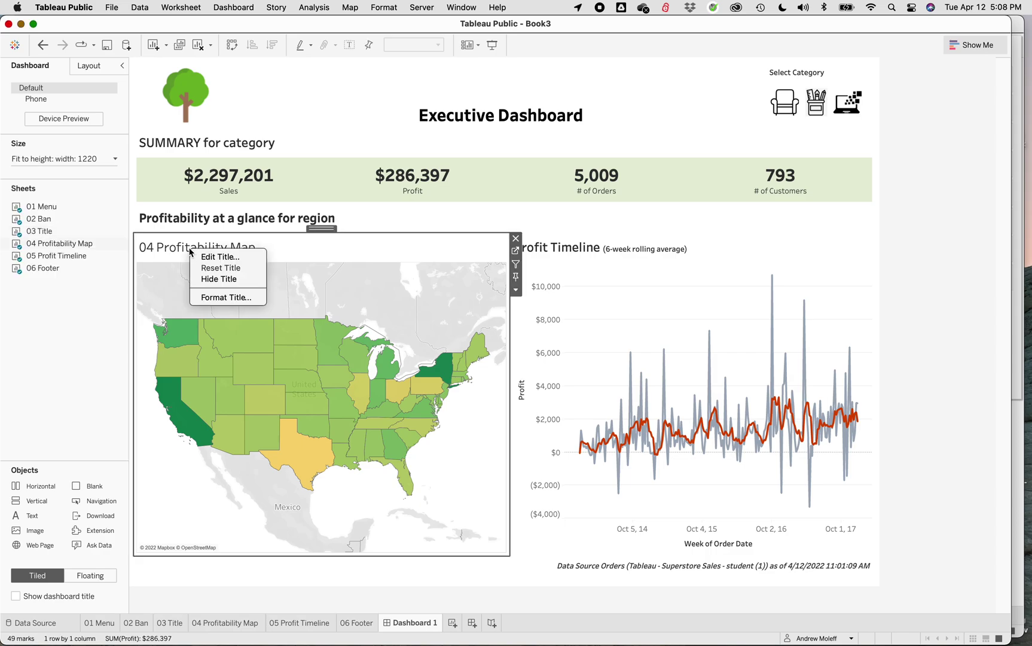
key(Escape)
click(369, 221)
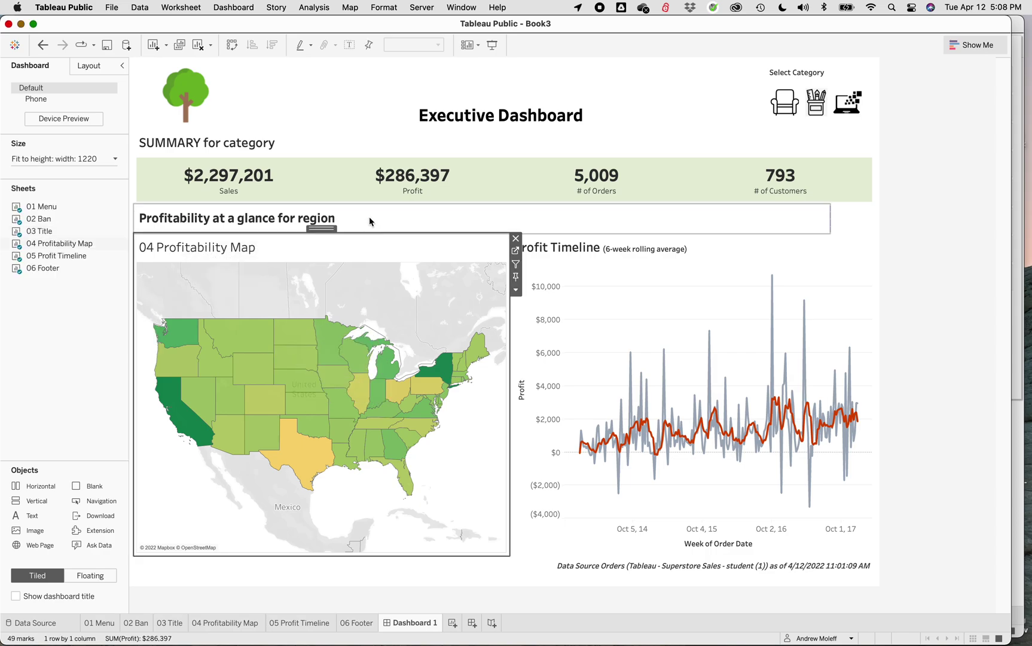
click(343, 188)
click(335, 308)
right_click(229, 248)
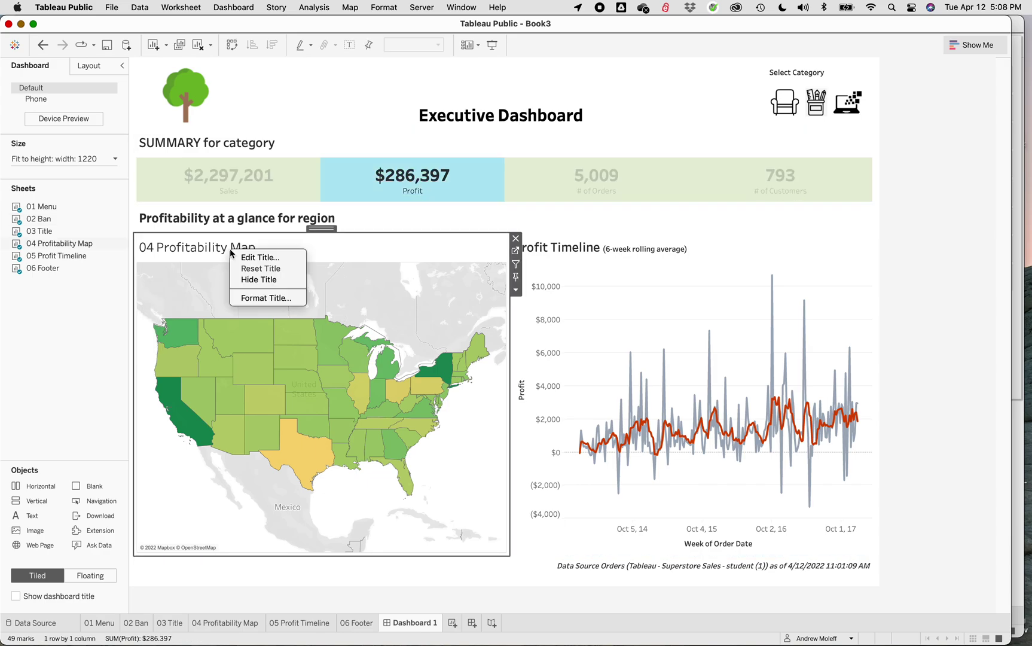
click(245, 258)
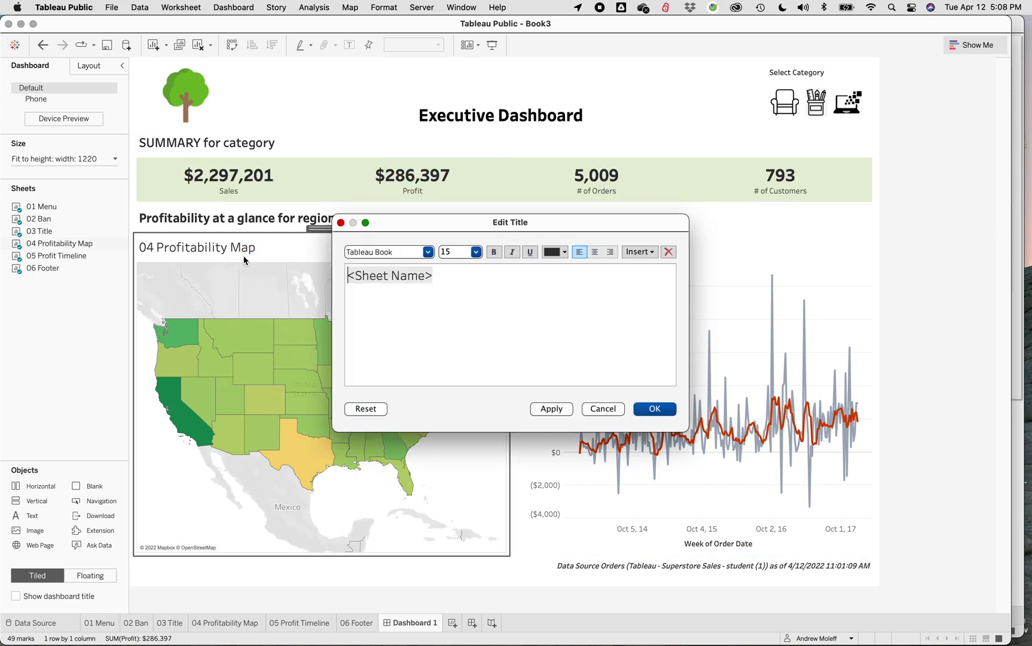
click(611, 410)
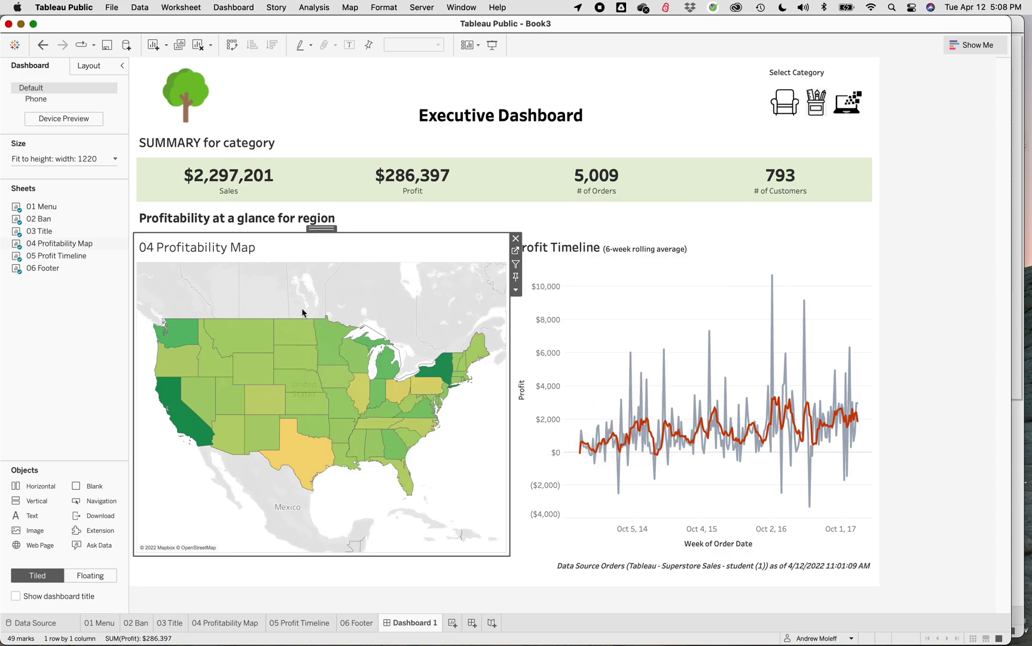
Hide the title of the 04 Profitability Map sheet on the dashboard
right_click(241, 250)
click(252, 280)
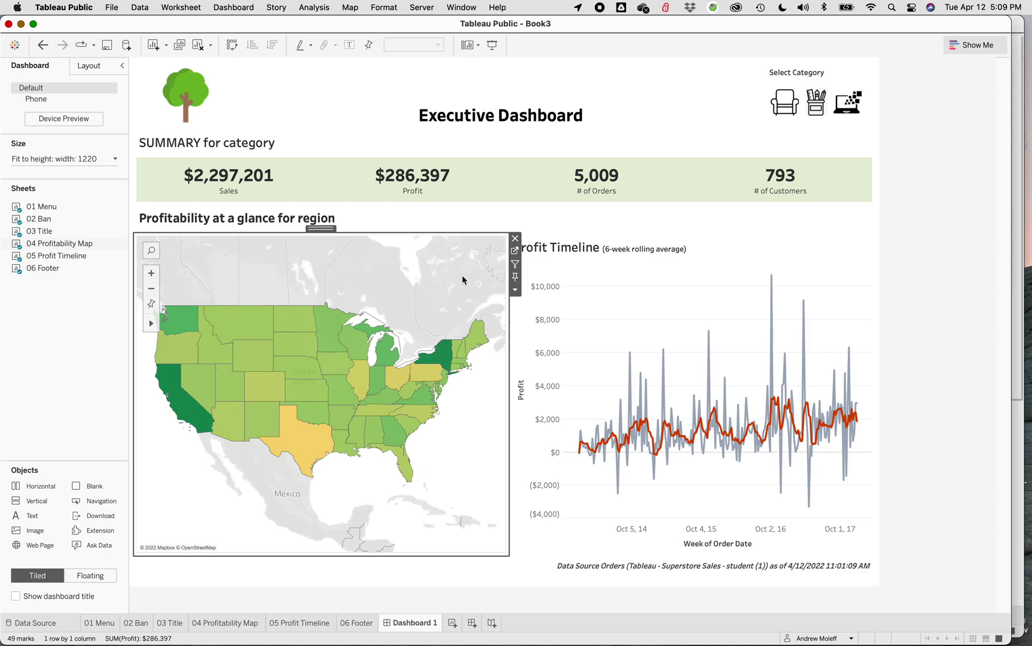
click(514, 291)
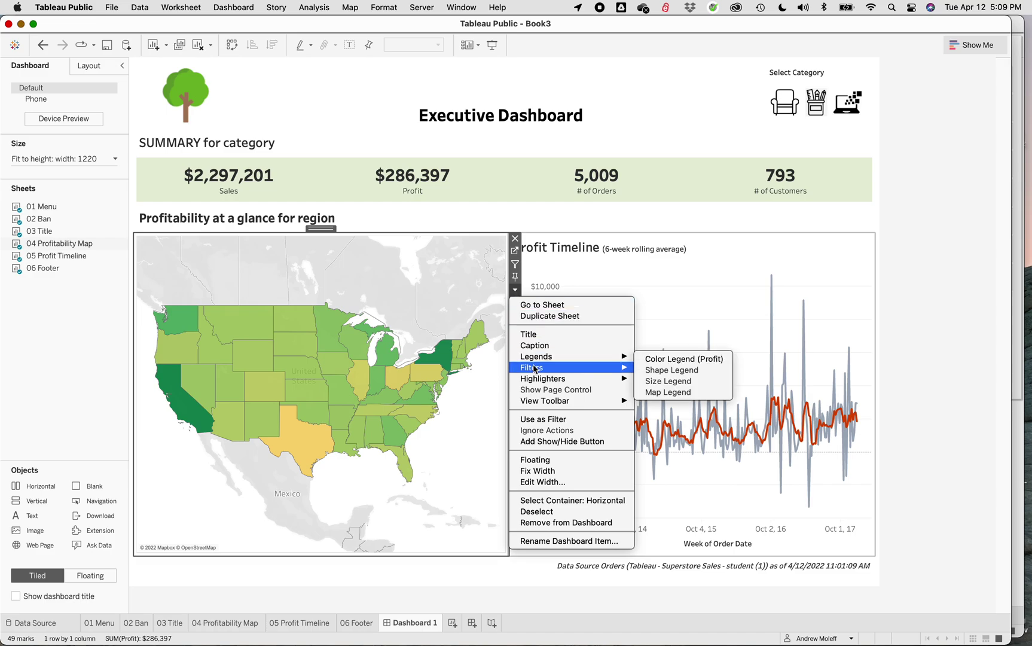
mouse_move(535, 370)
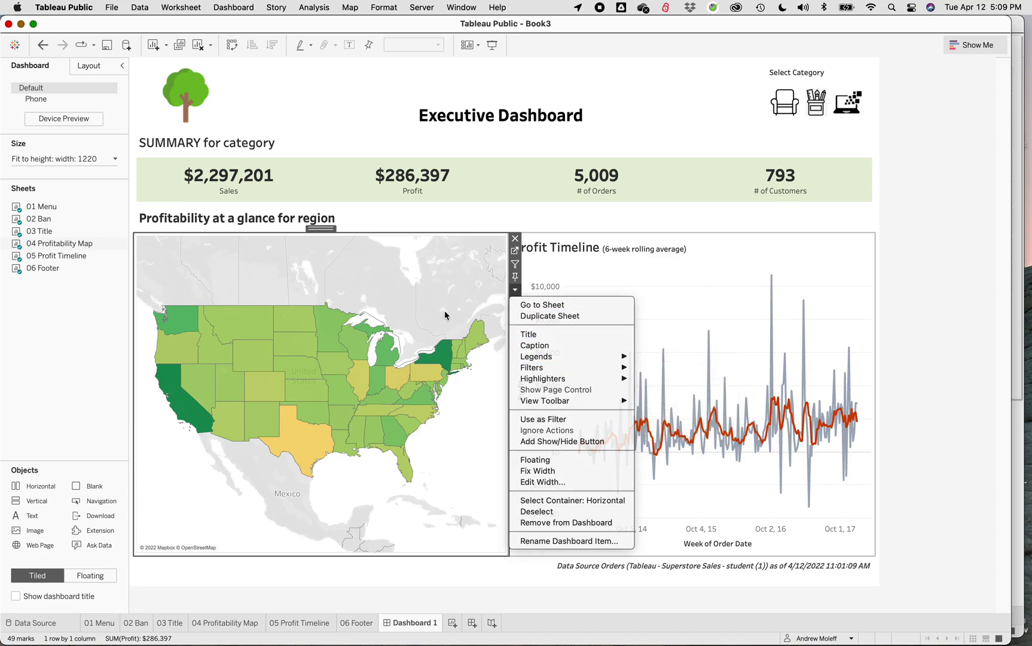
click(443, 310)
click(432, 210)
click(358, 297)
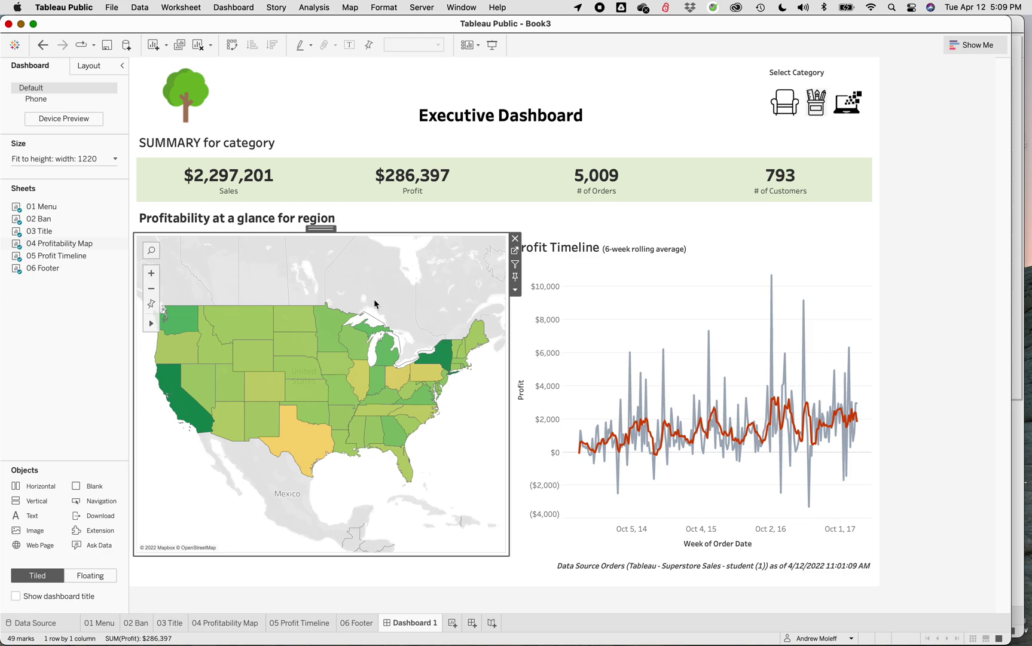
Show the Region filter for the profitability map and change it to the Multiple Values (dropdown) style
click(516, 290)
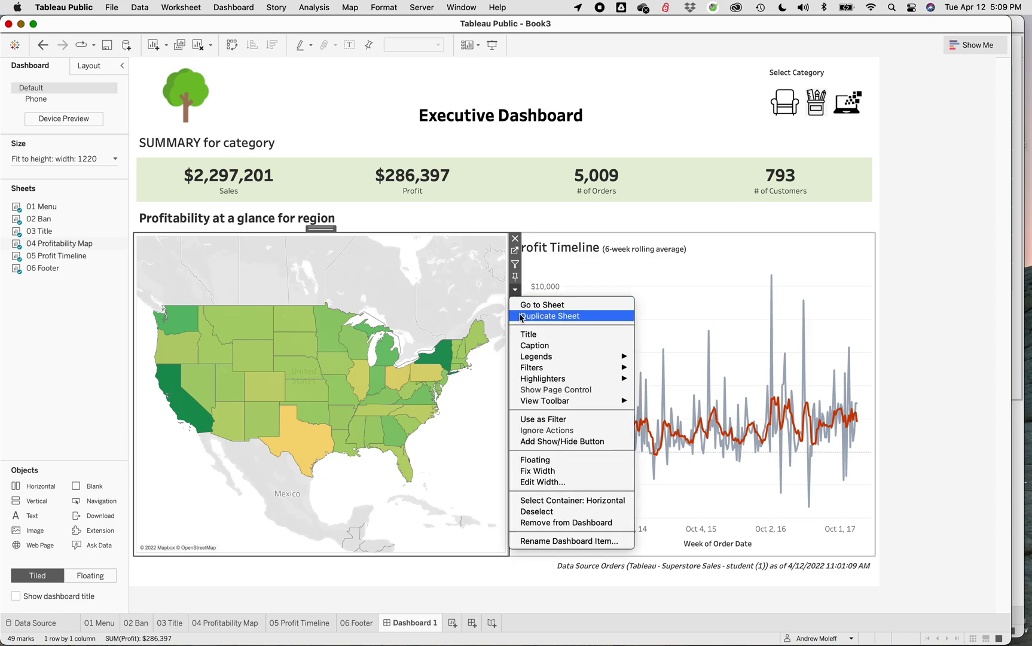
mouse_move(529, 367)
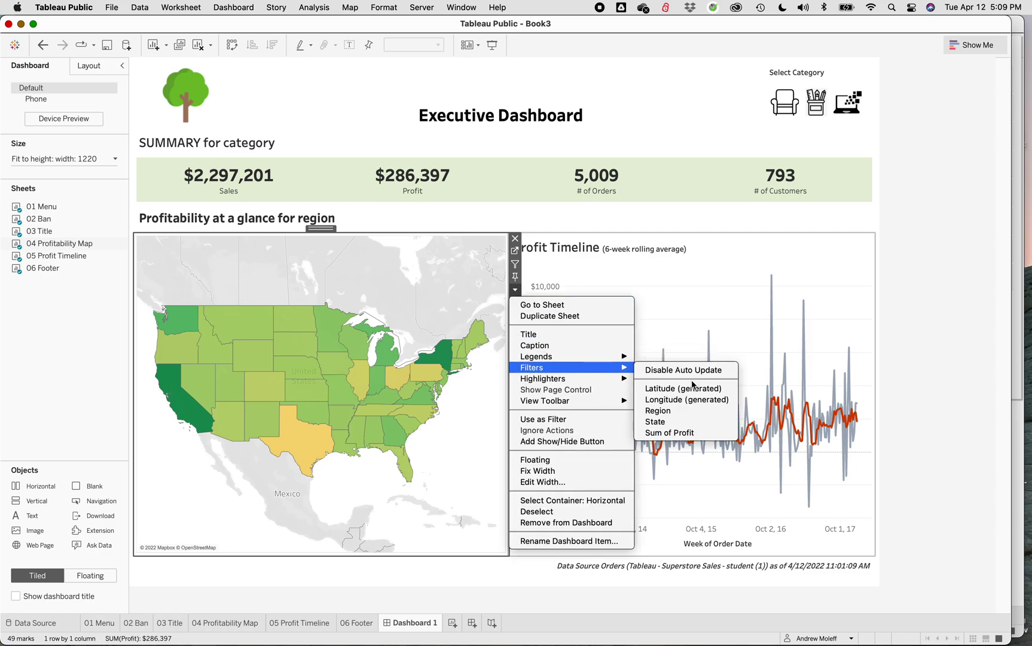
click(673, 410)
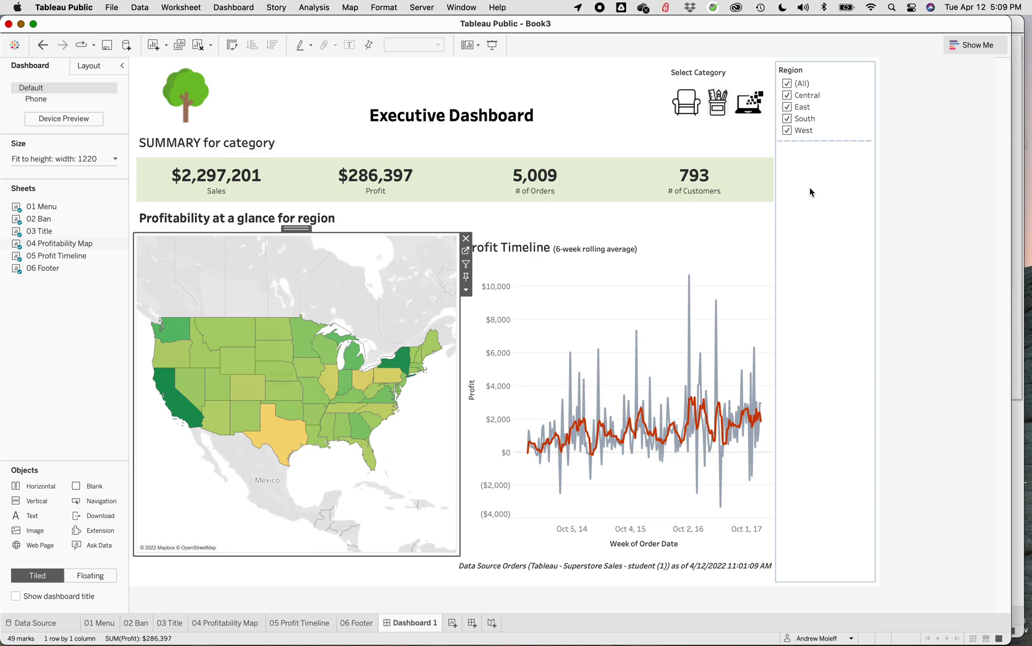
click(858, 85)
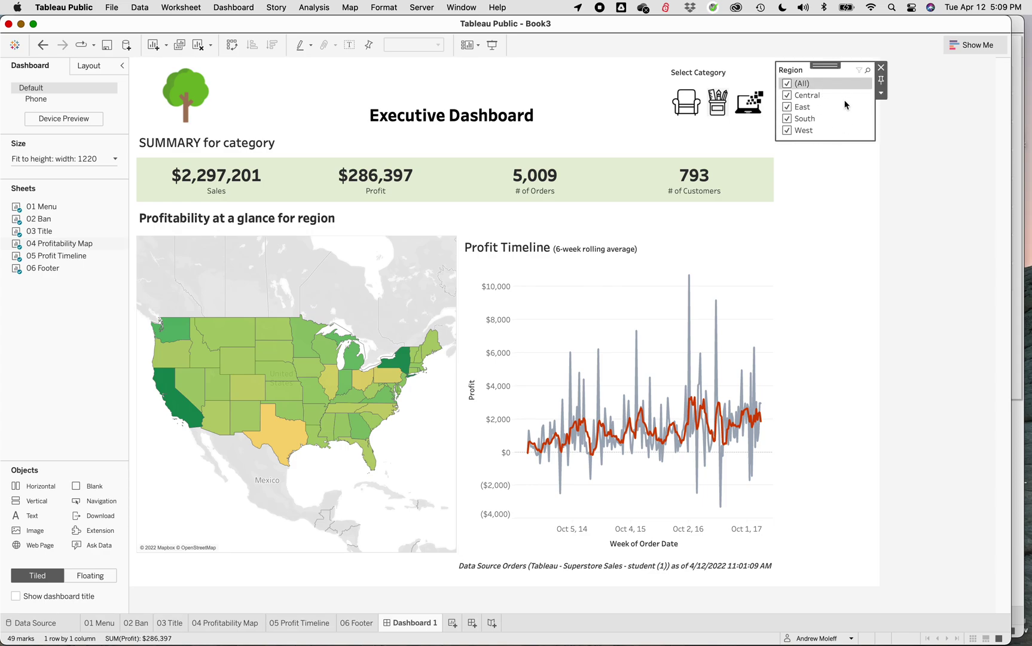
click(883, 95)
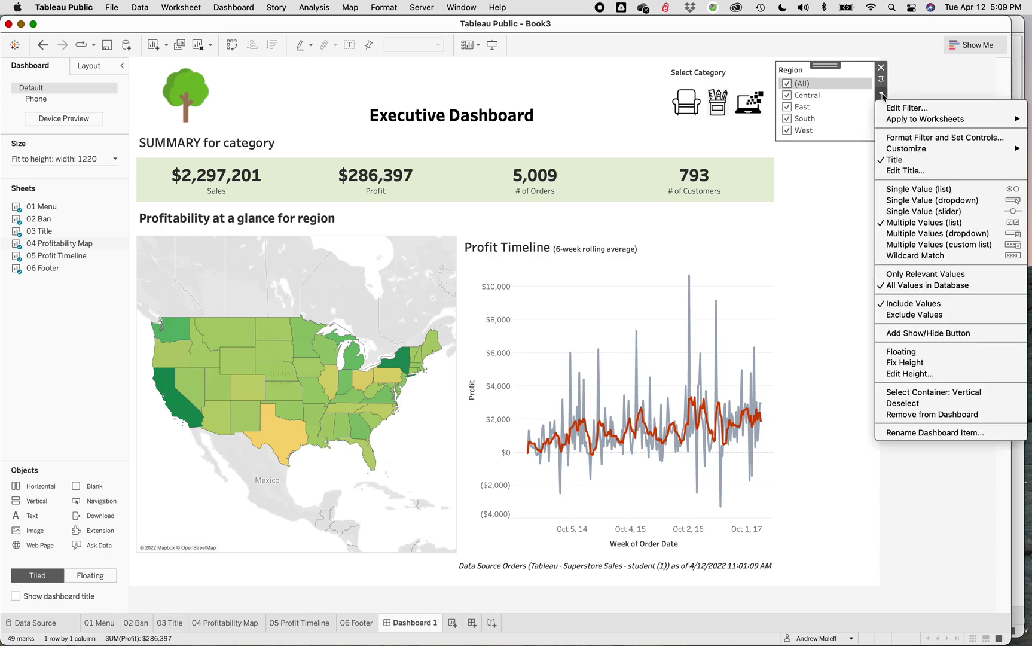
click(898, 237)
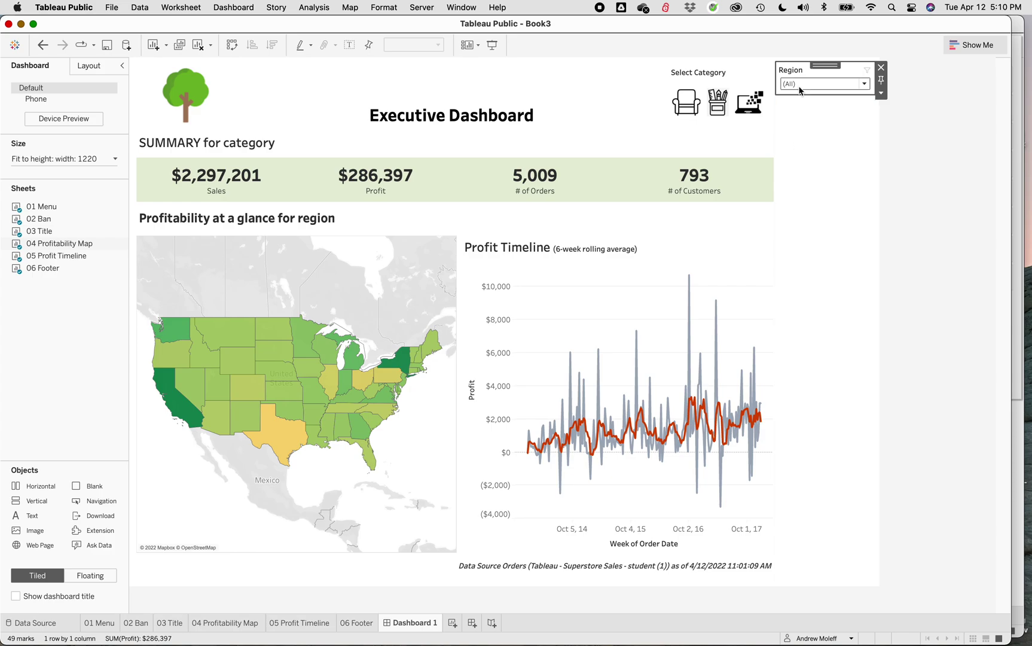
Test the Region filter on the map by excluding Central, East and South, and reselect all regions
click(864, 84)
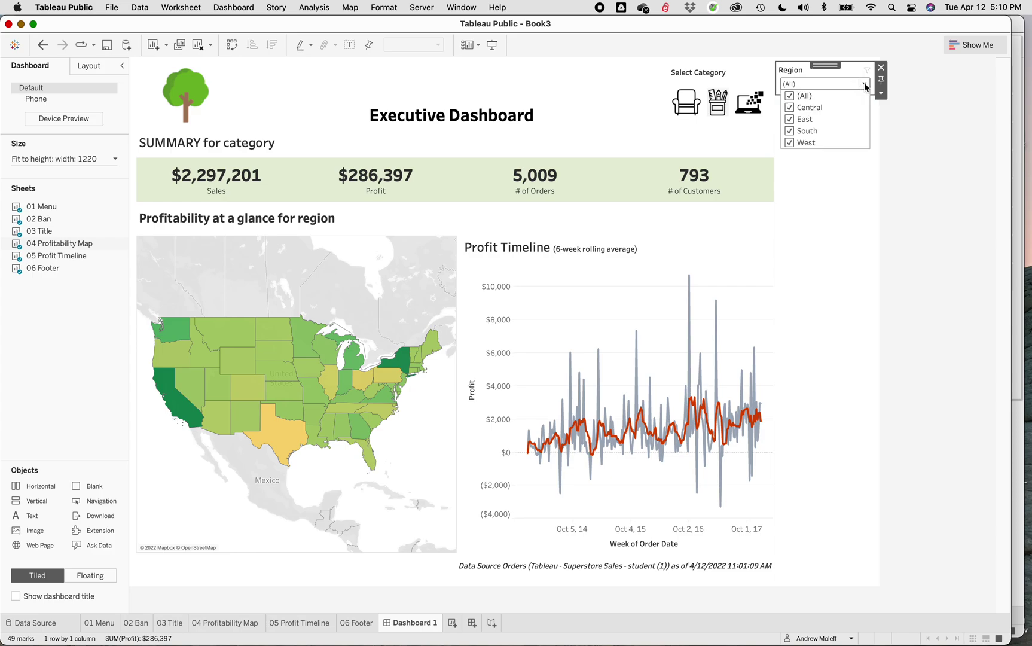
click(790, 108)
click(790, 119)
click(790, 131)
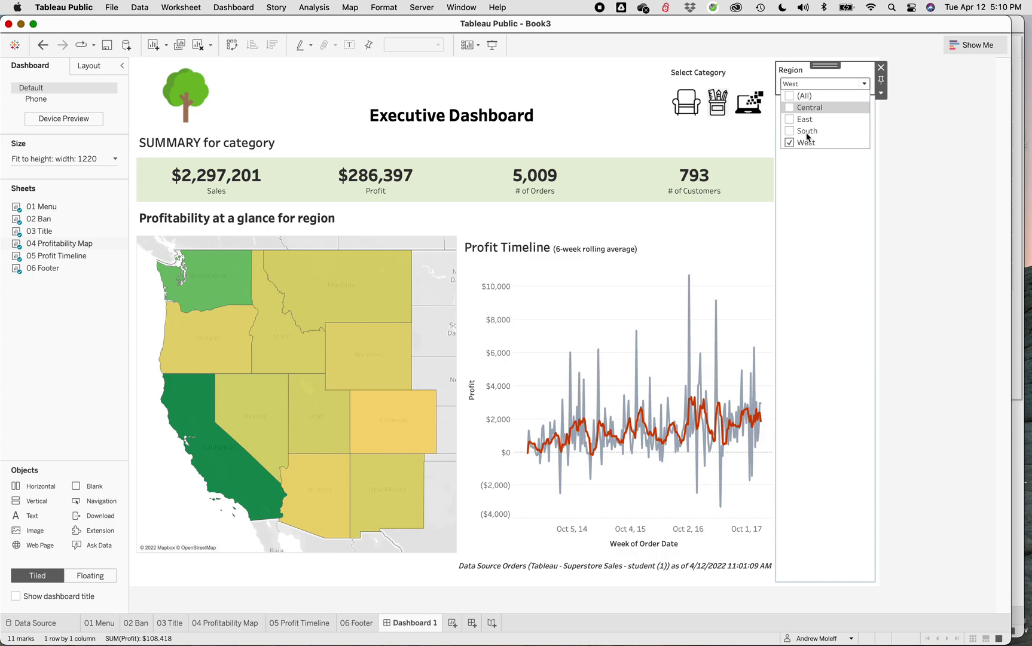
click(790, 130)
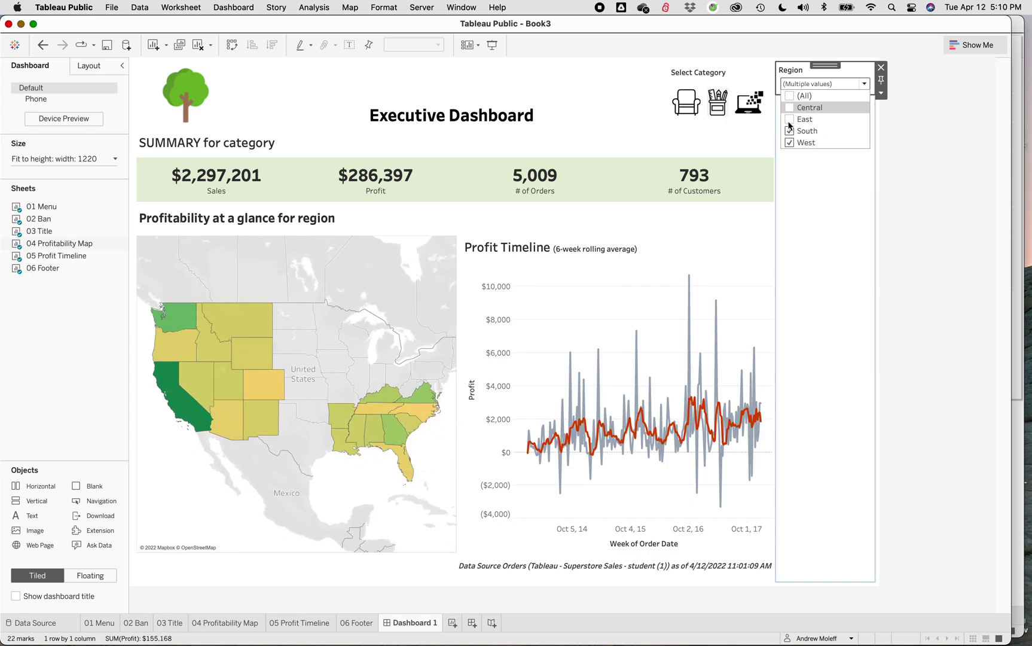
click(789, 118)
click(790, 107)
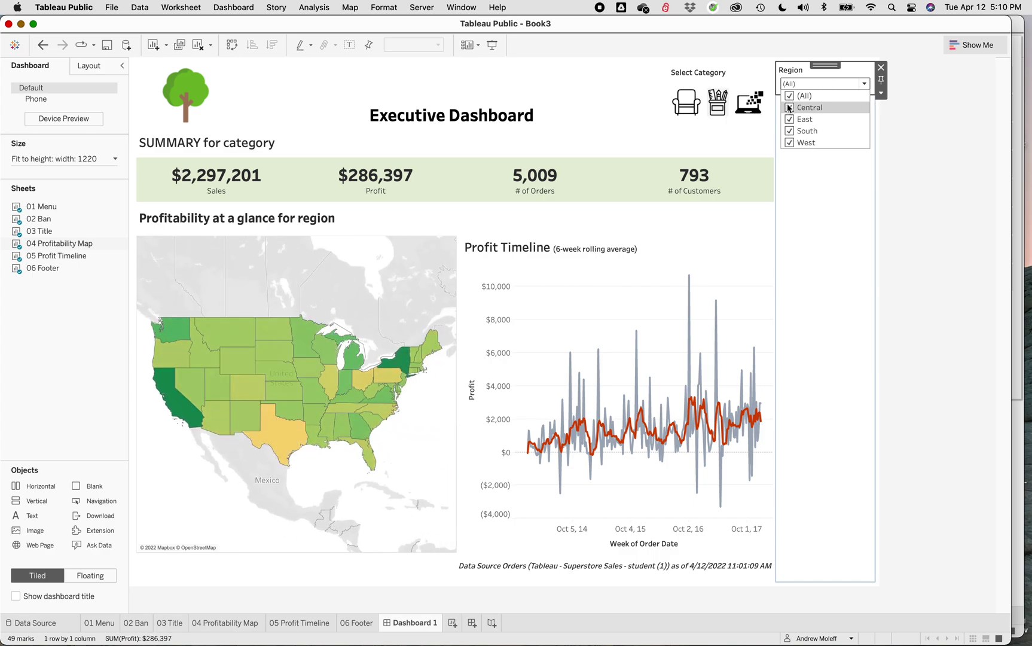
Apply the Region filter to selected worksheets, adding 03 Title and 05 Profit Timeline
click(881, 93)
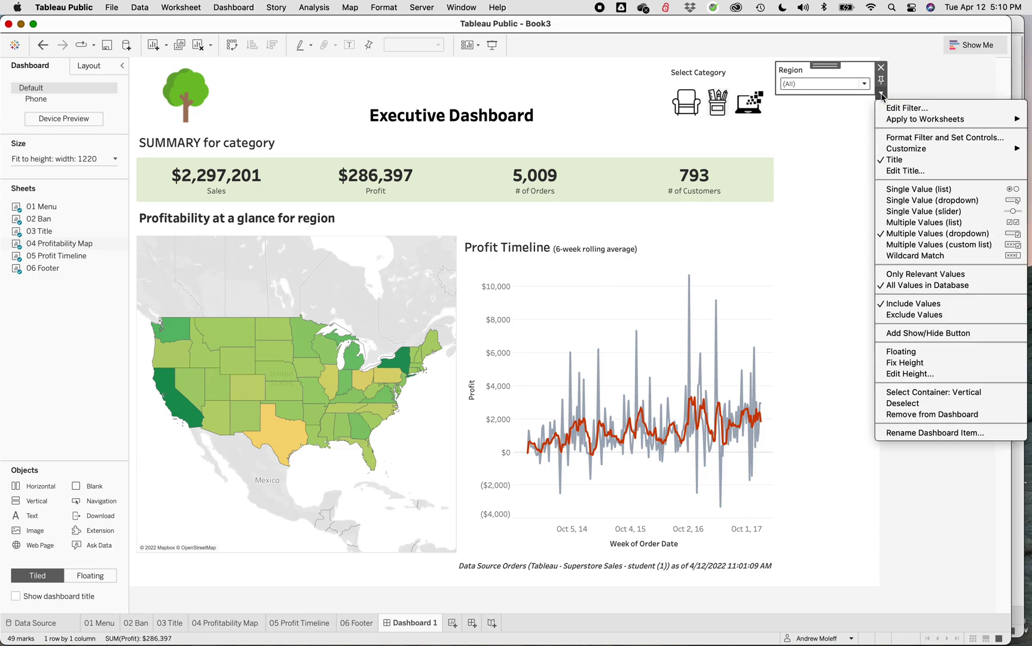
mouse_move(894, 124)
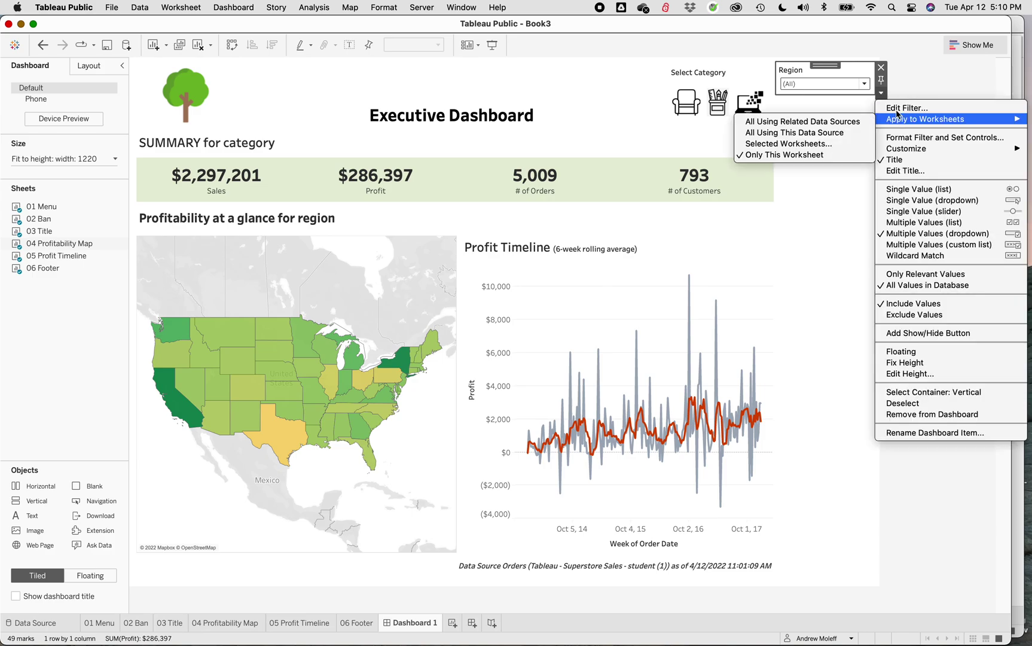
click(789, 144)
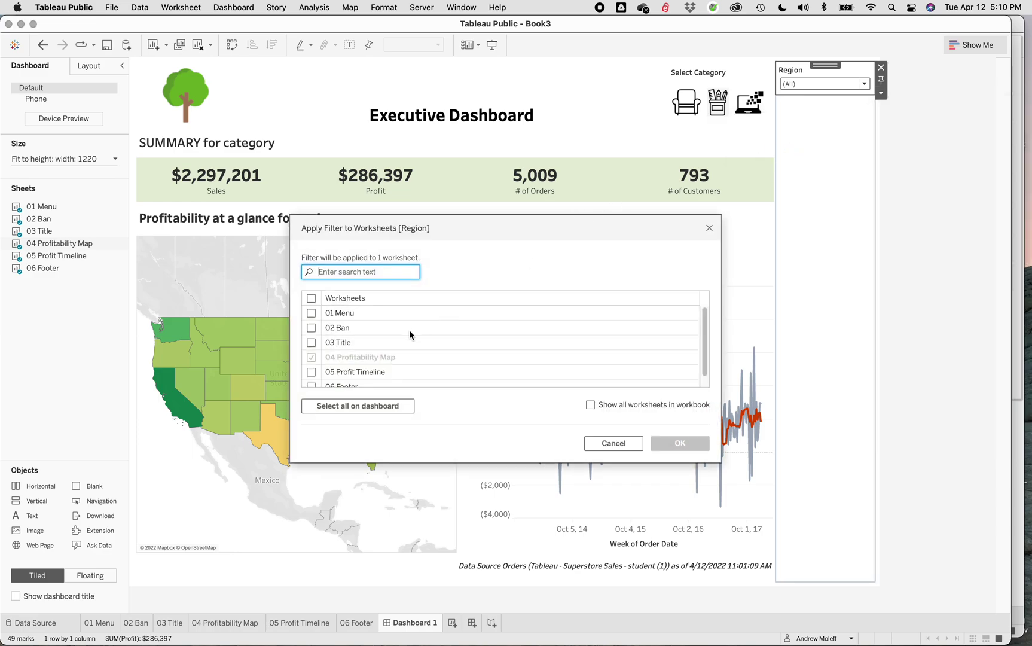
click(311, 342)
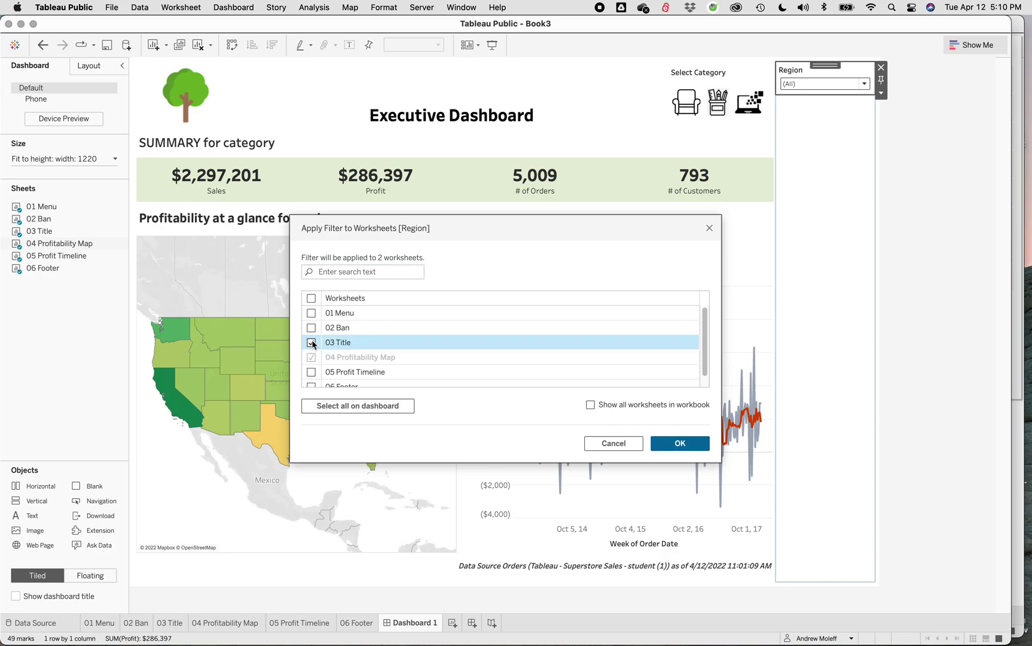
click(311, 373)
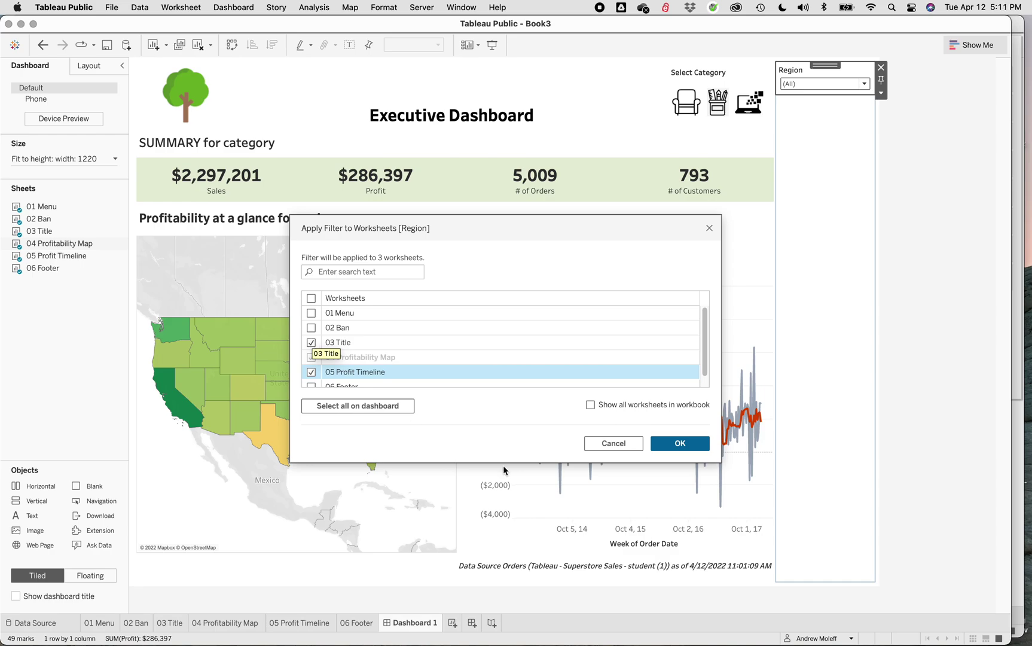
click(677, 445)
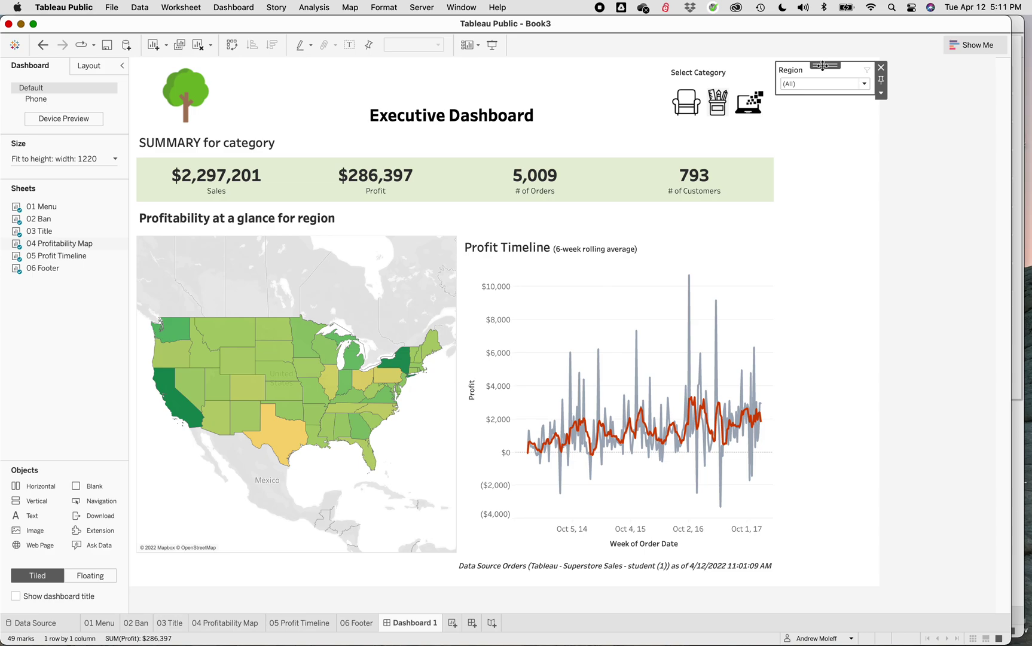
Place the Region filter at the end of the profitability title row in place of the blank object, and widen it slightly
drag(822, 66, 732, 228)
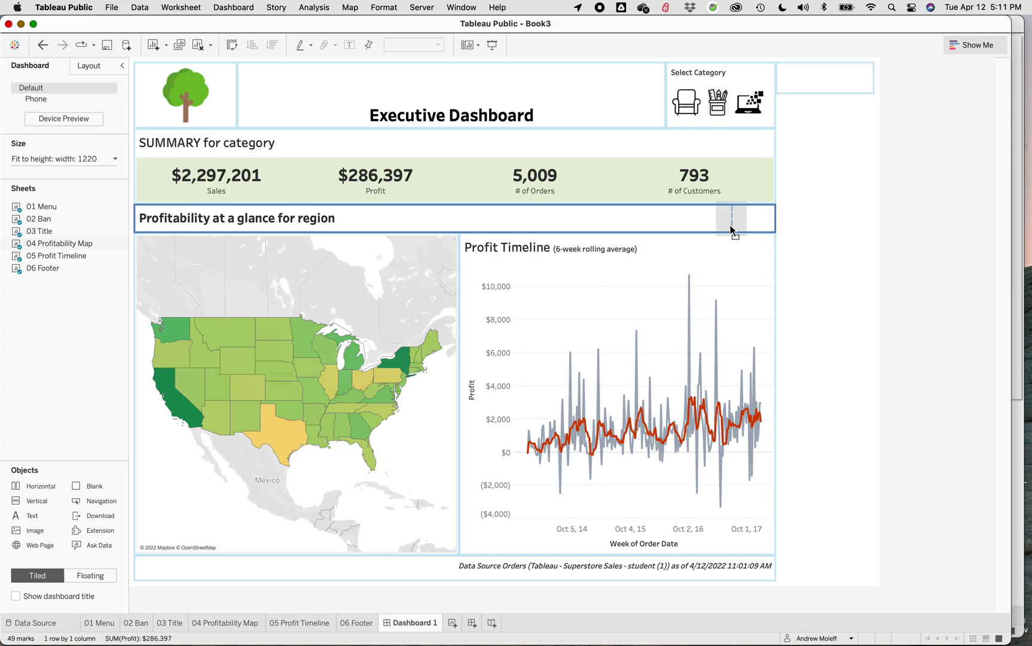
drag(730, 225, 729, 225)
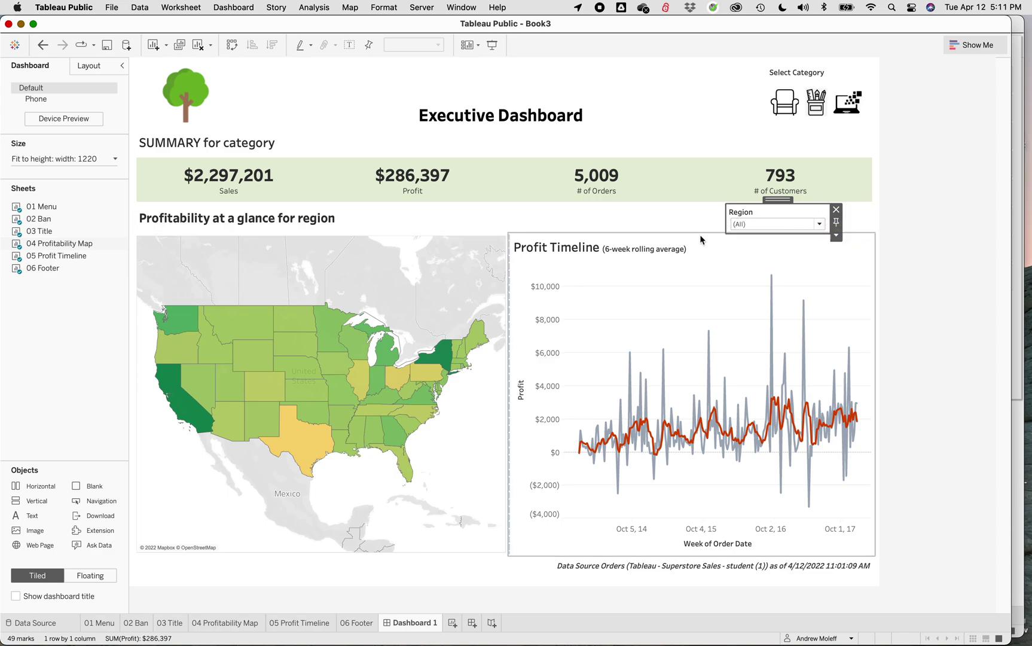
right_click(862, 218)
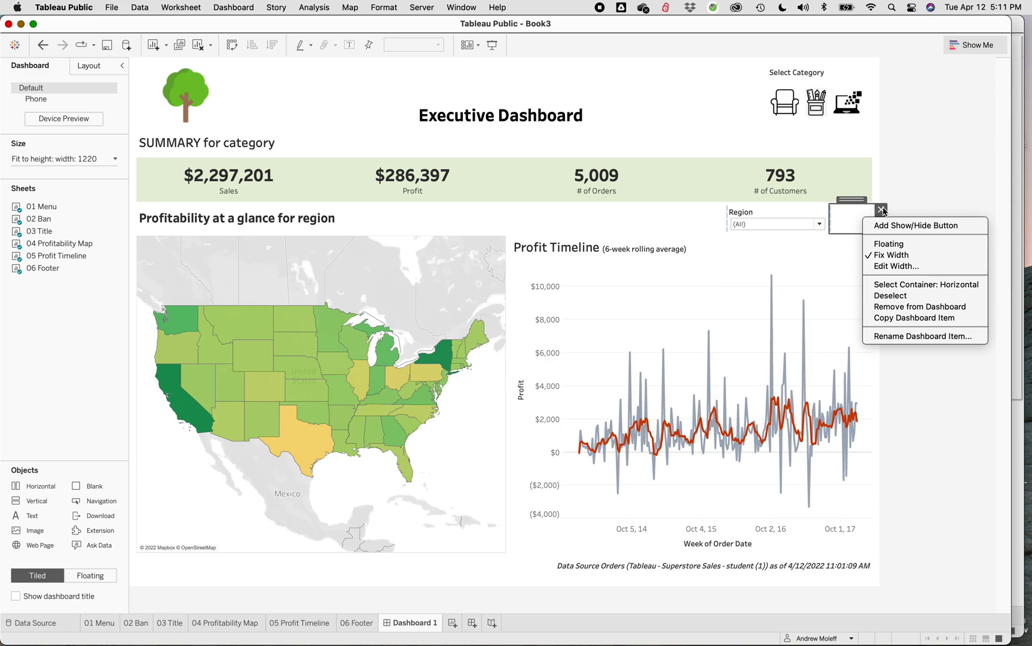
click(882, 211)
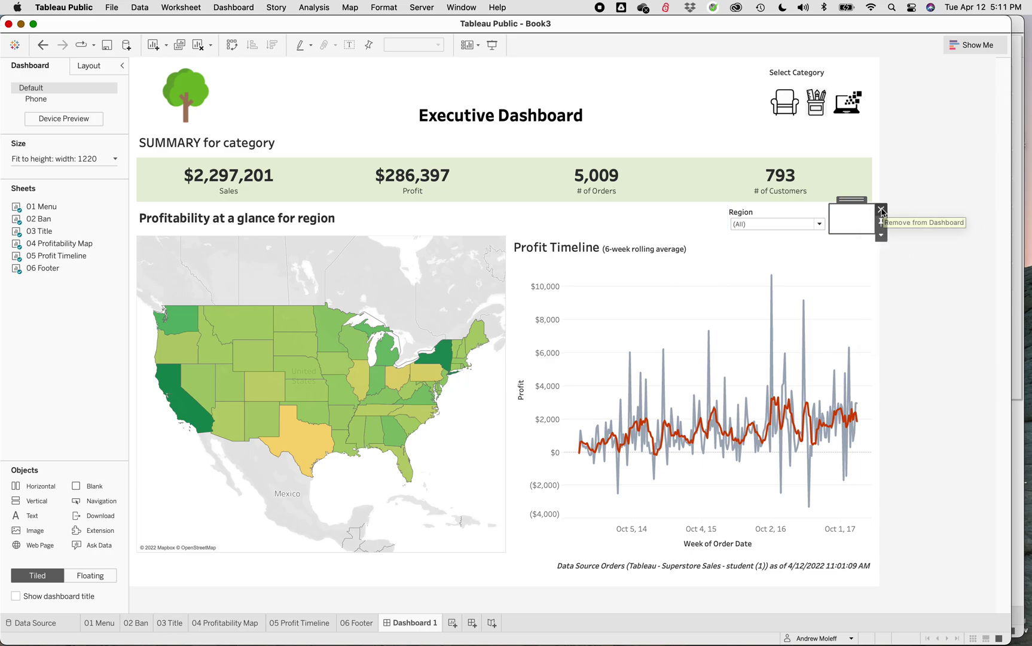
click(881, 211)
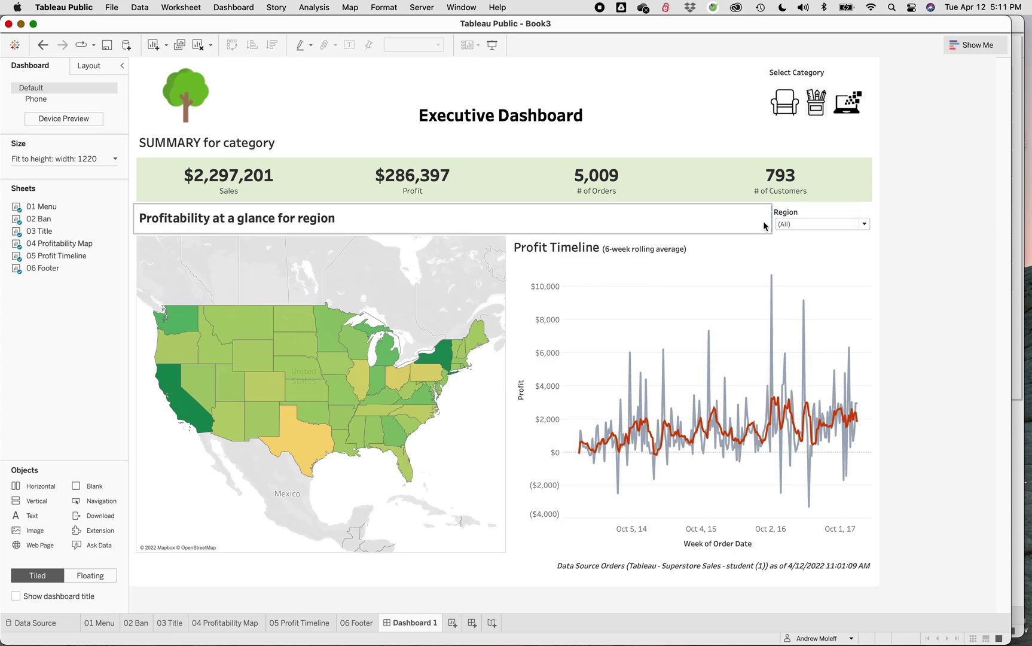
drag(770, 221, 746, 222)
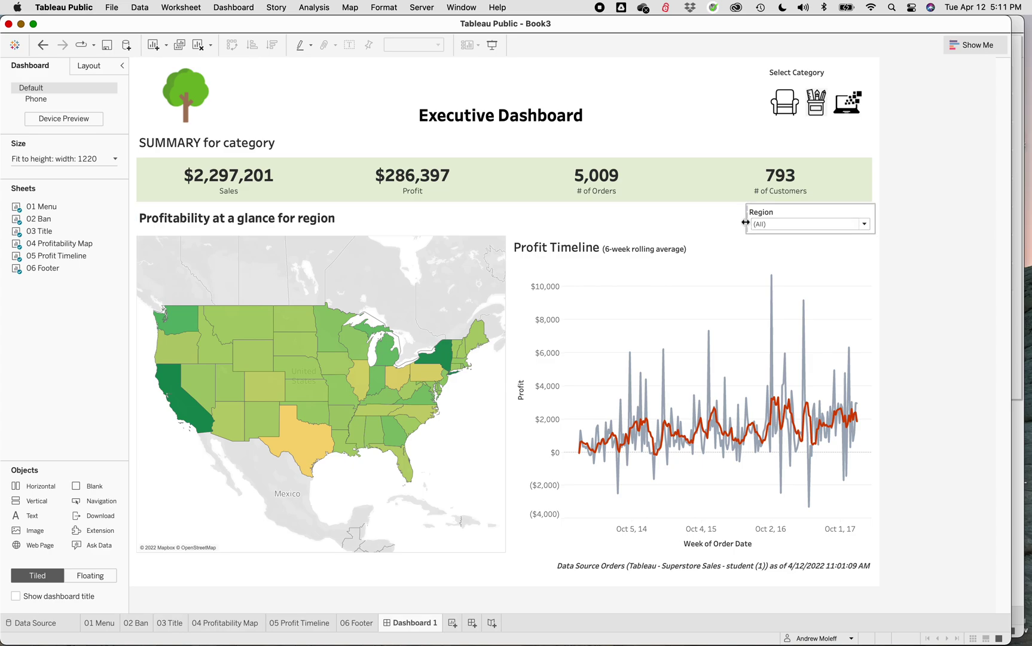
click(645, 221)
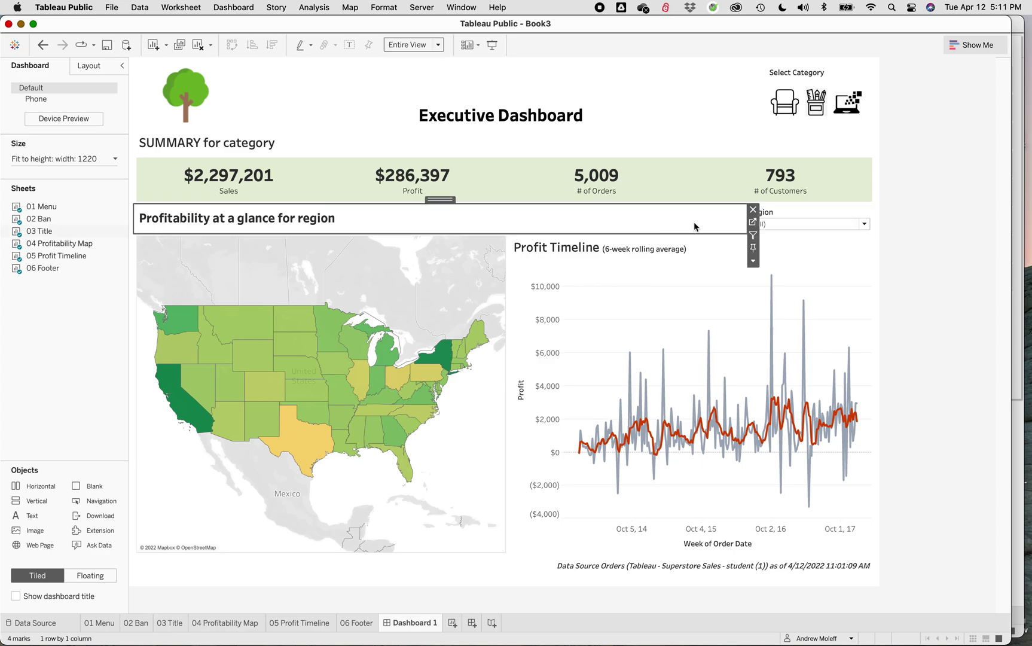
Test the relocated Region filter on the map and timeline by limiting it to Central and West
click(864, 223)
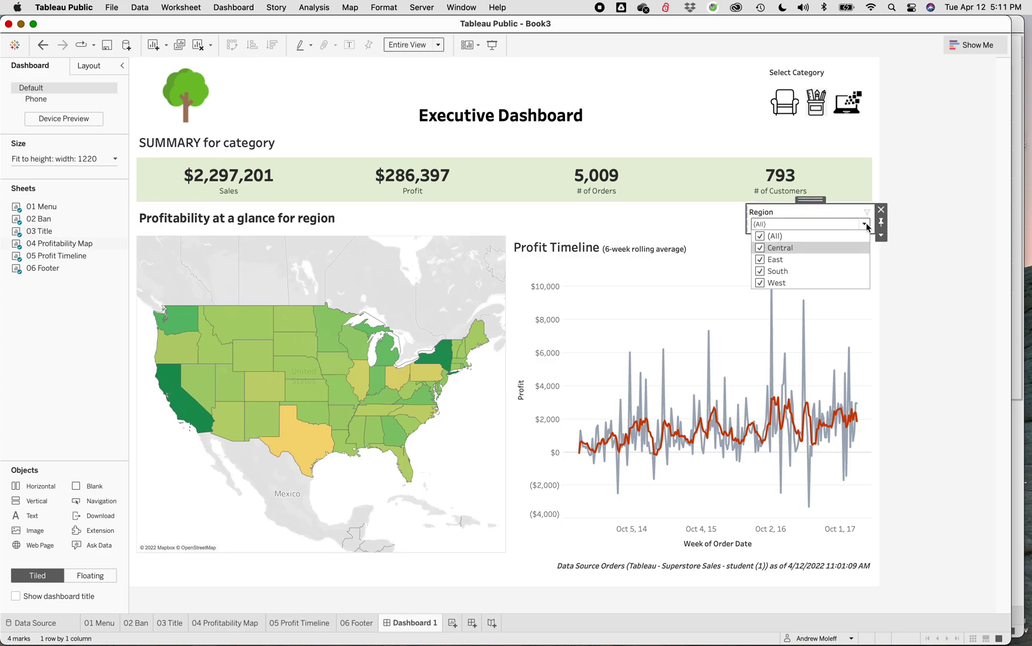
click(760, 259)
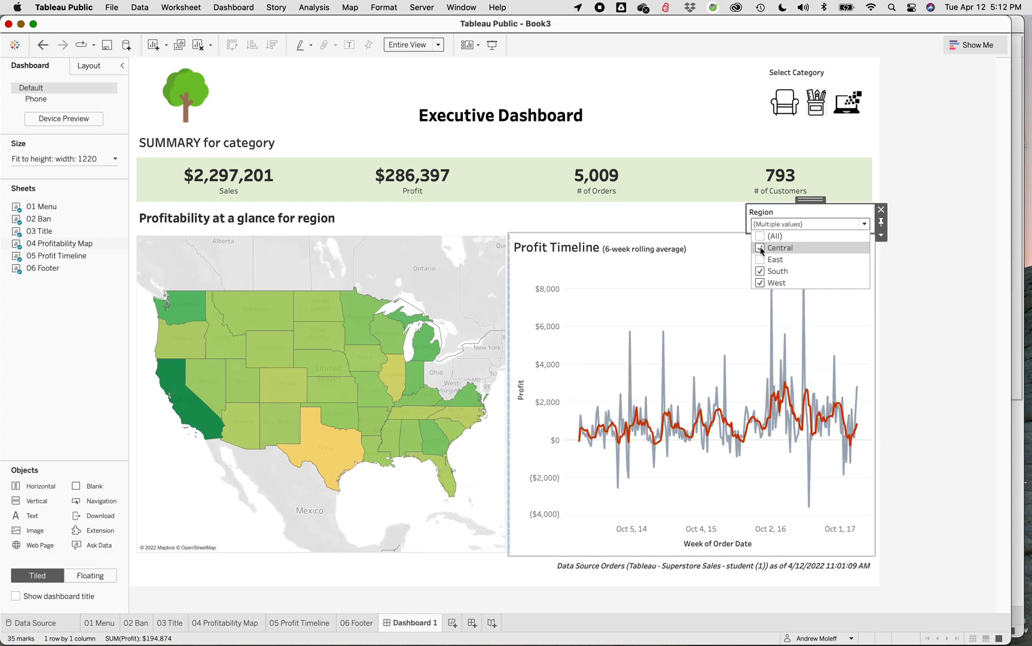
click(760, 248)
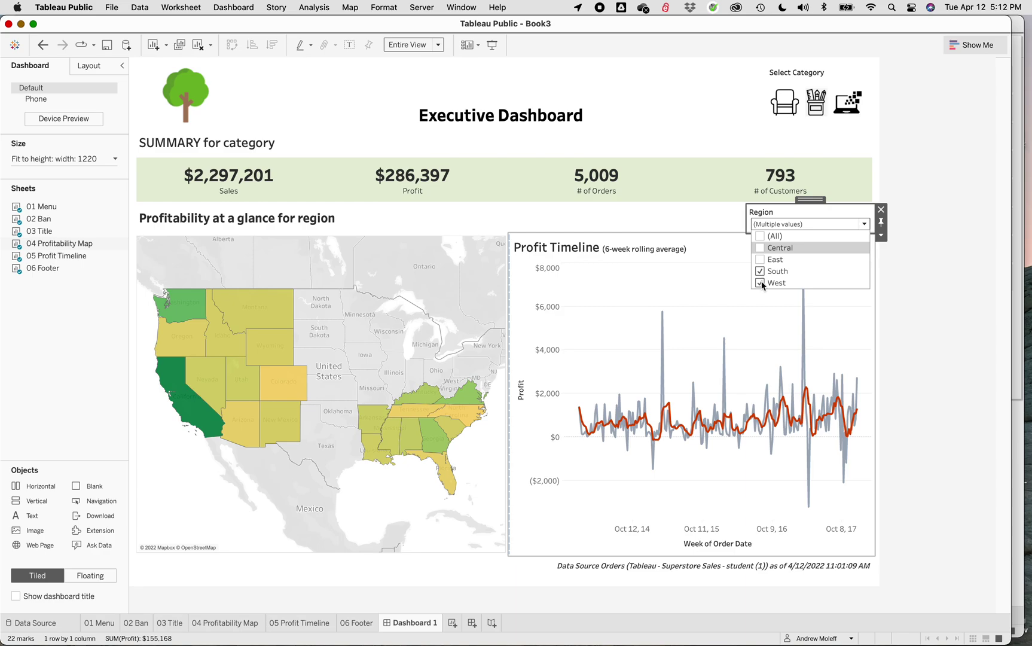
click(760, 248)
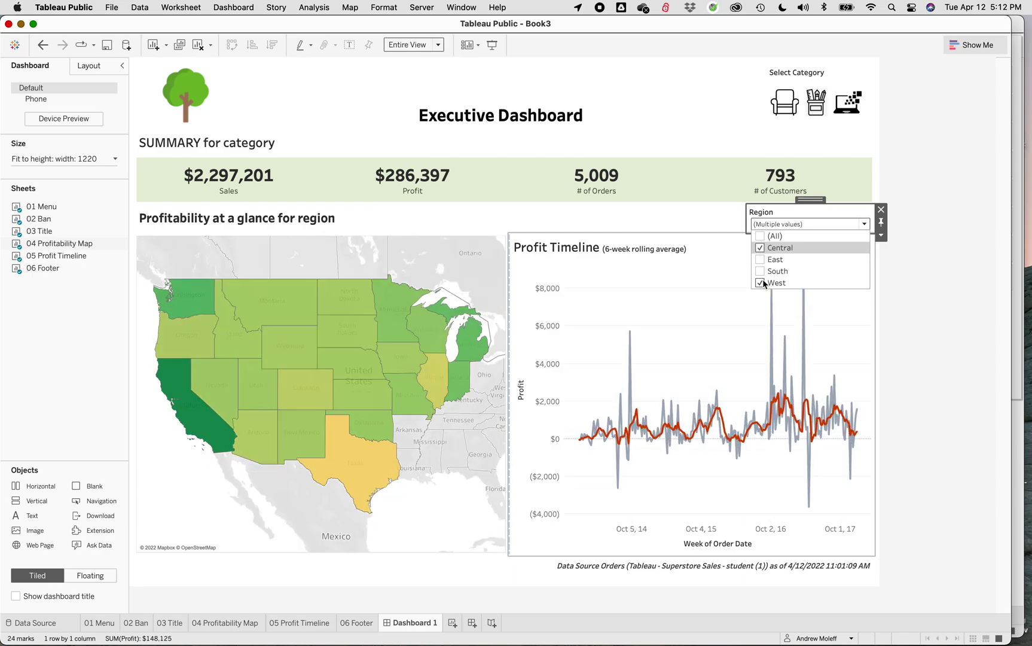
click(711, 226)
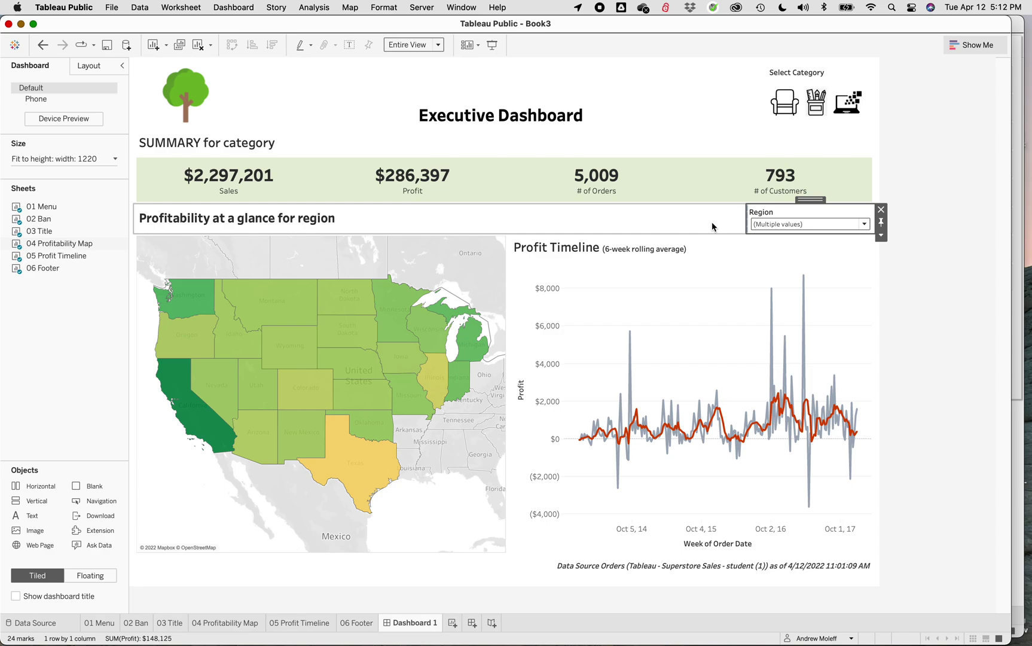
Set the Select Category menu sheet to act as a filter for the dashboard
click(780, 112)
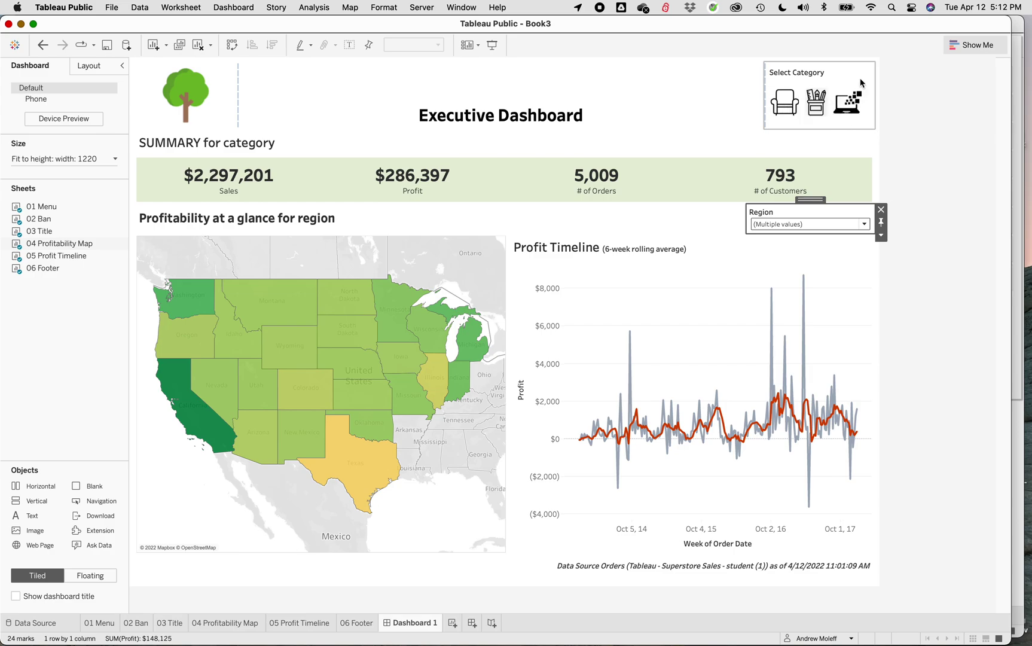
click(814, 83)
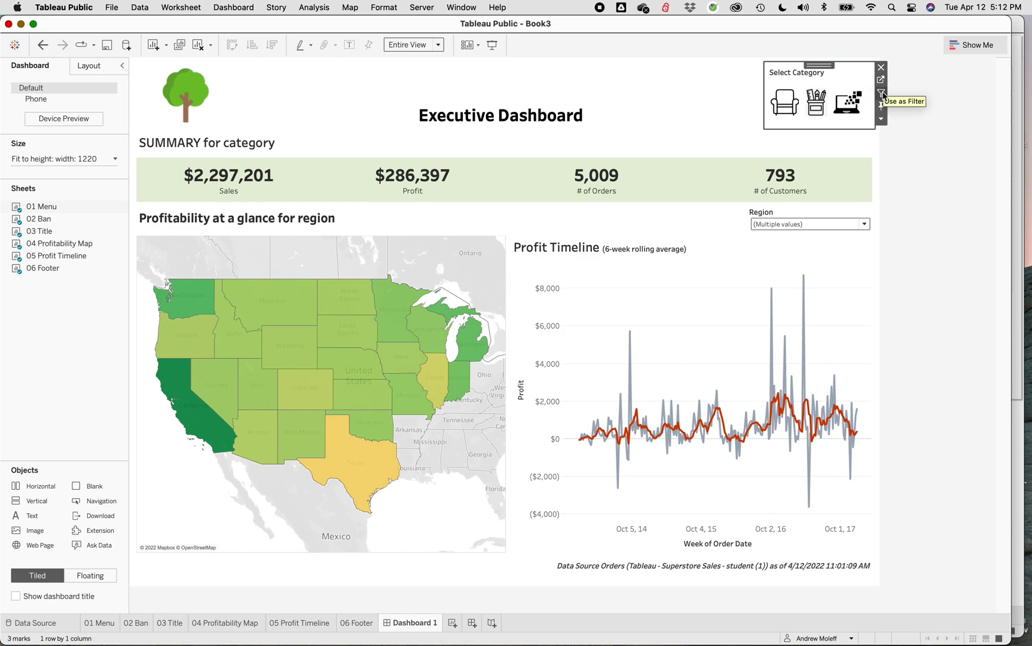
click(880, 94)
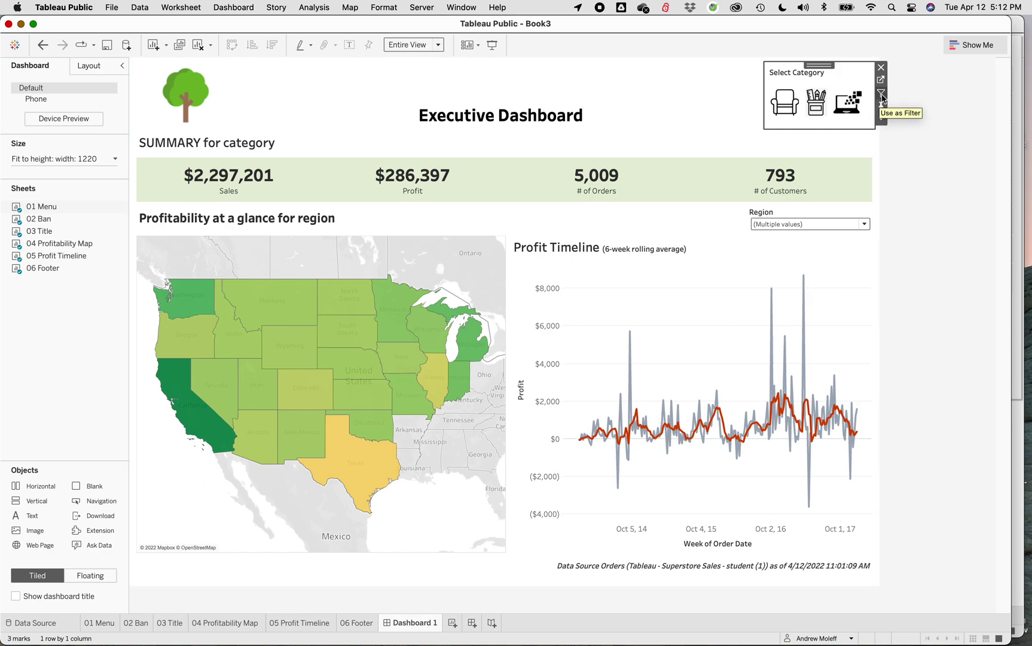
click(882, 98)
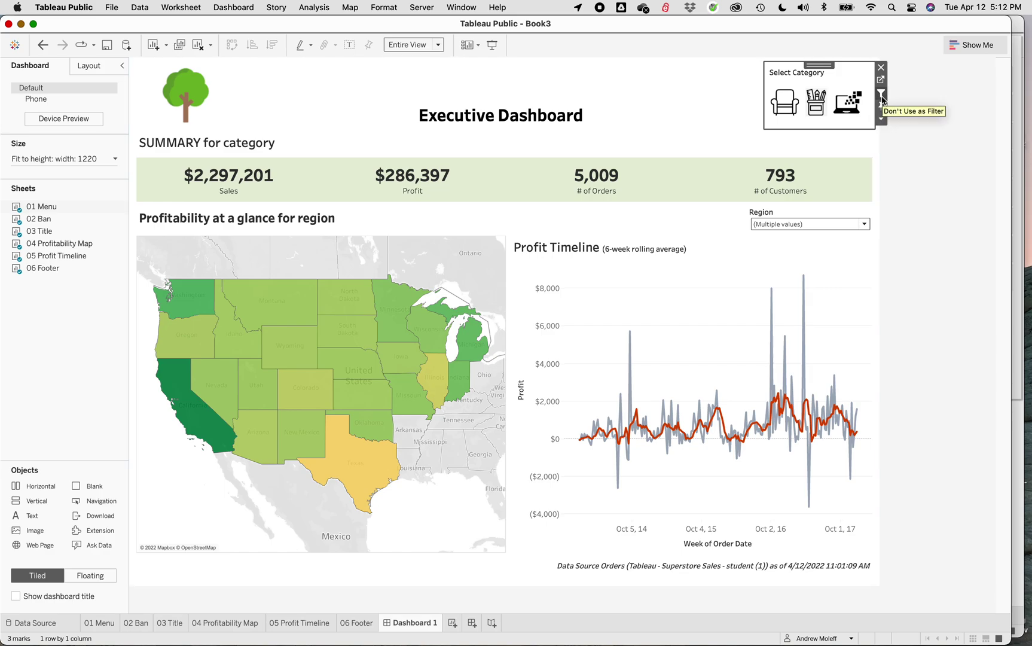
Test the category menu by filtering the dashboard by Furniture, Office Supplies and the computer category, ending on Furniture
click(785, 110)
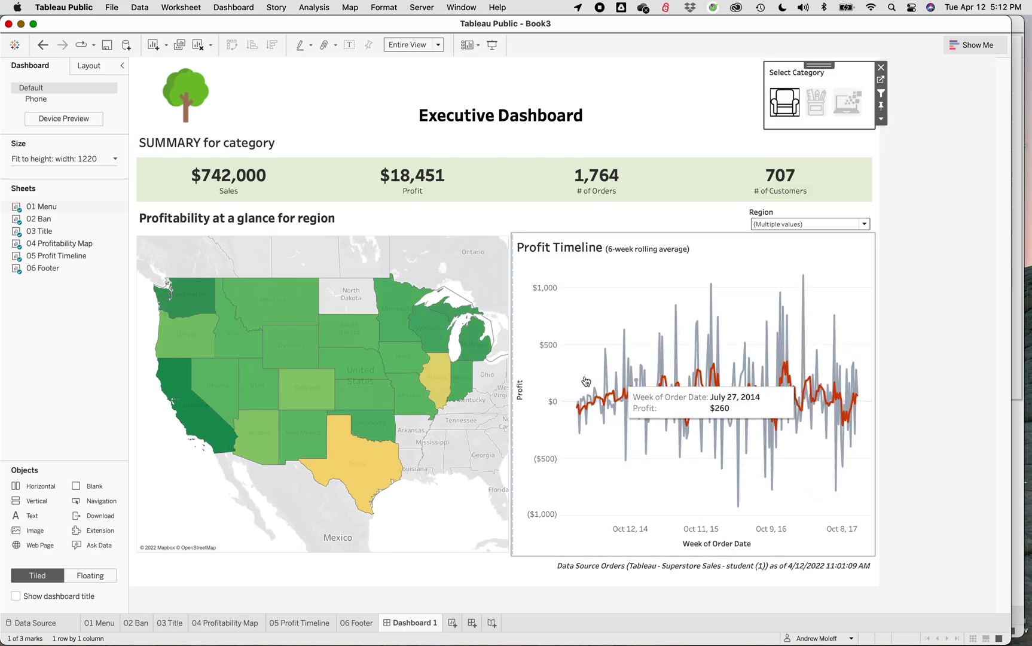
click(818, 228)
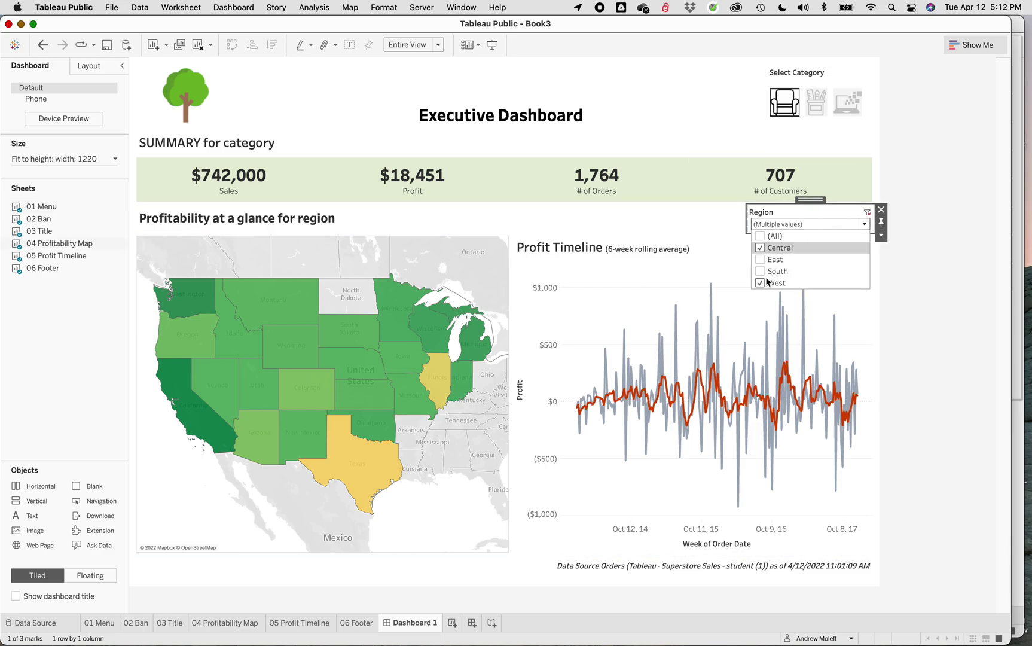
click(822, 109)
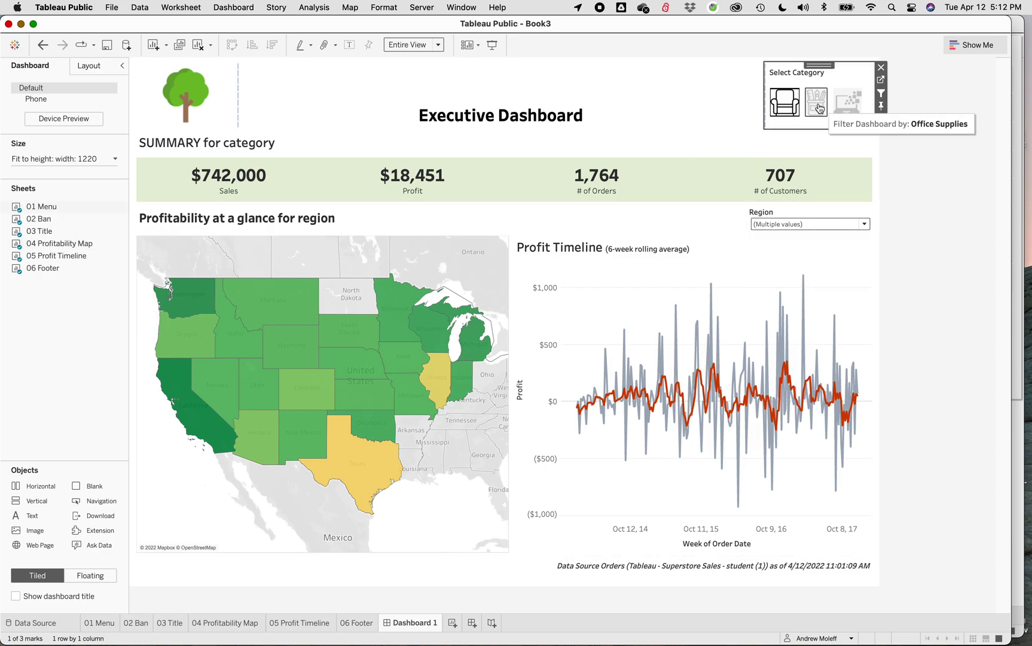
click(819, 109)
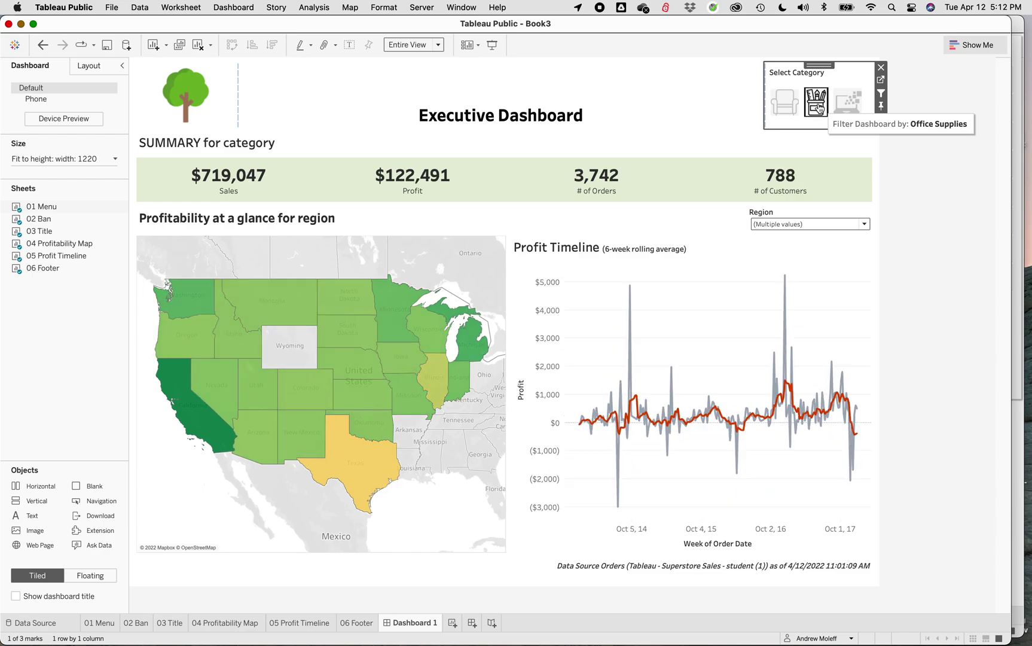
click(846, 106)
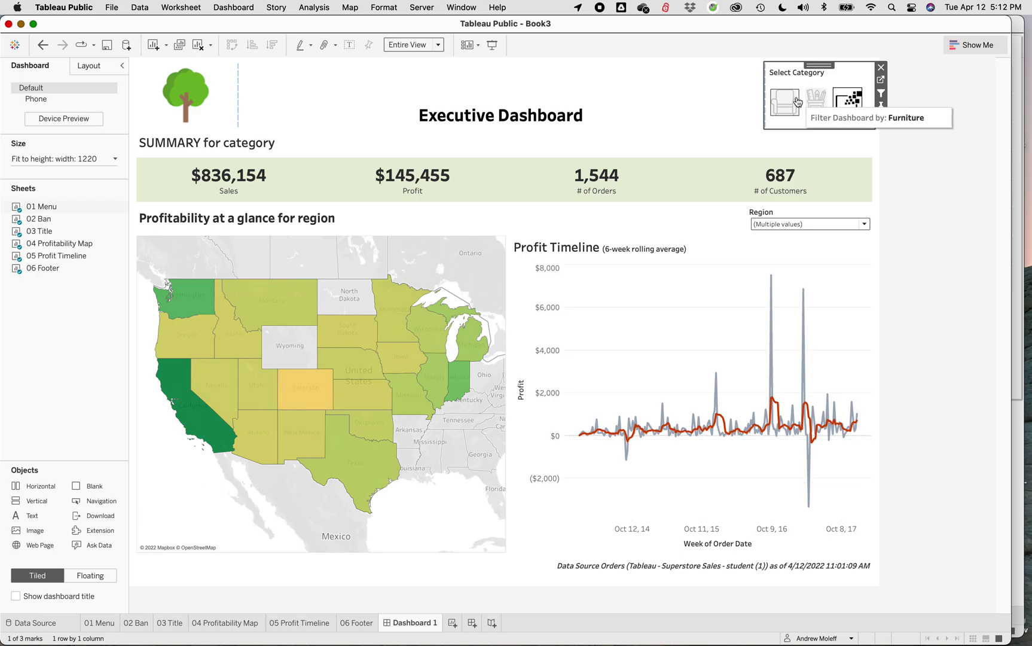
click(816, 102)
click(783, 106)
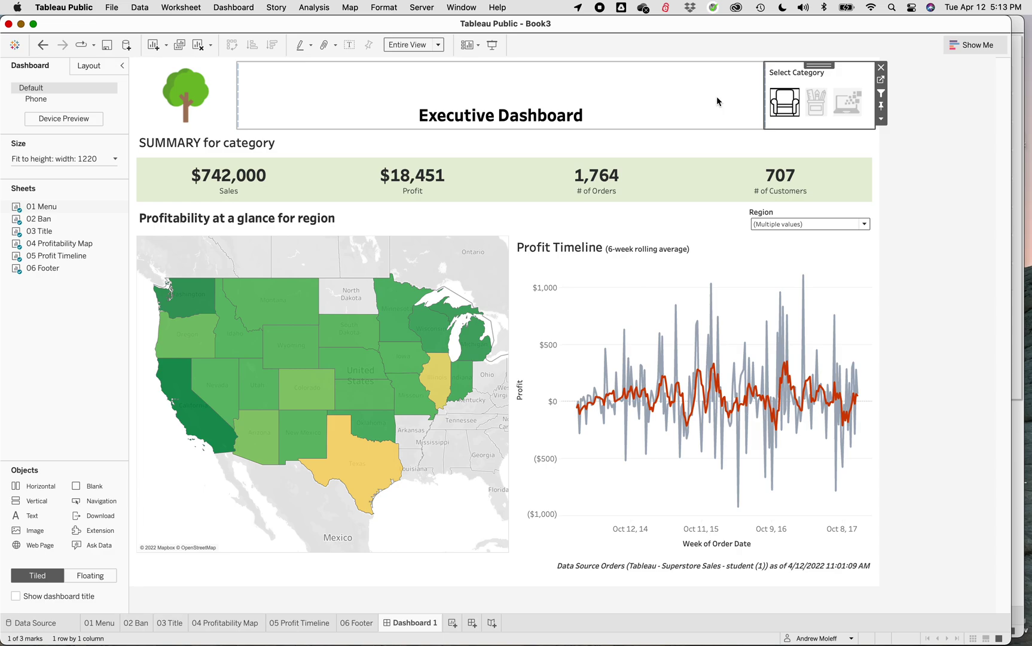
Insert the Category field before the word "category" in the "SUMMARY for category" title
click(247, 149)
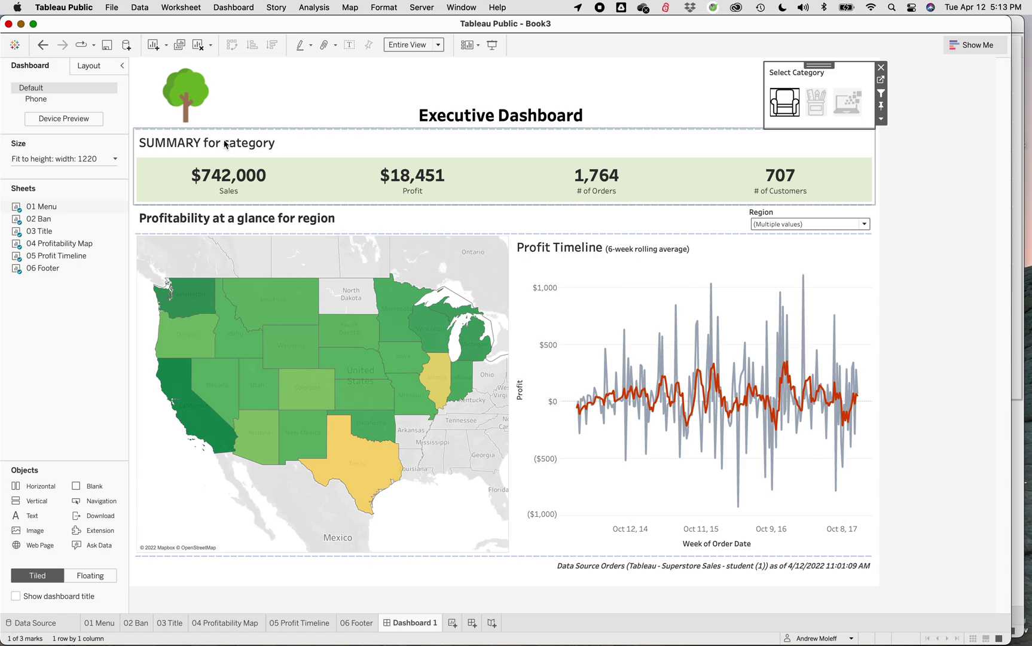
right_click(224, 144)
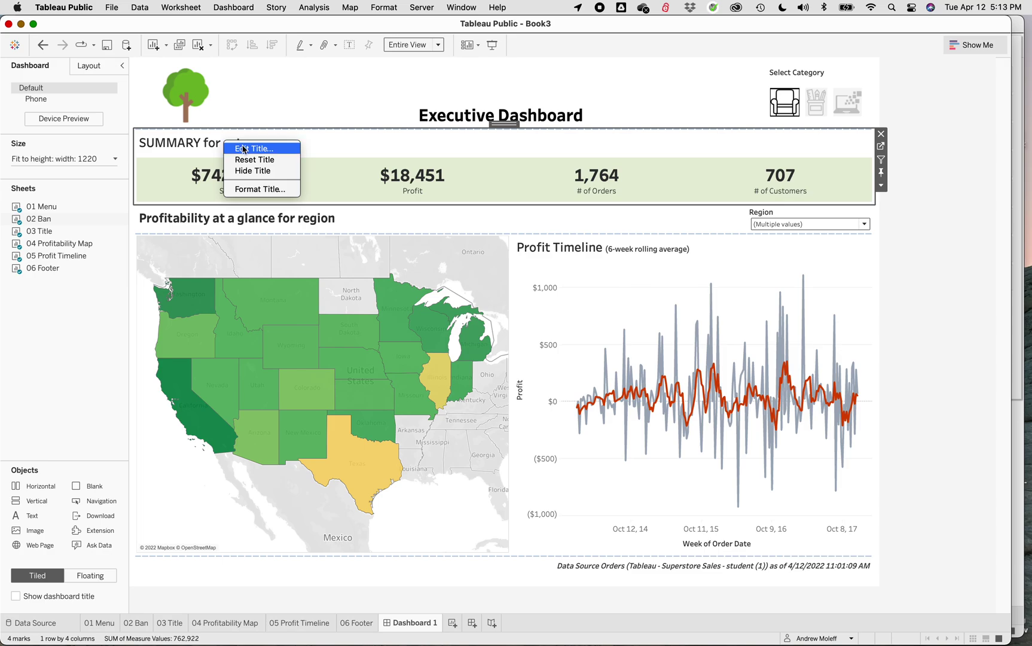
click(244, 149)
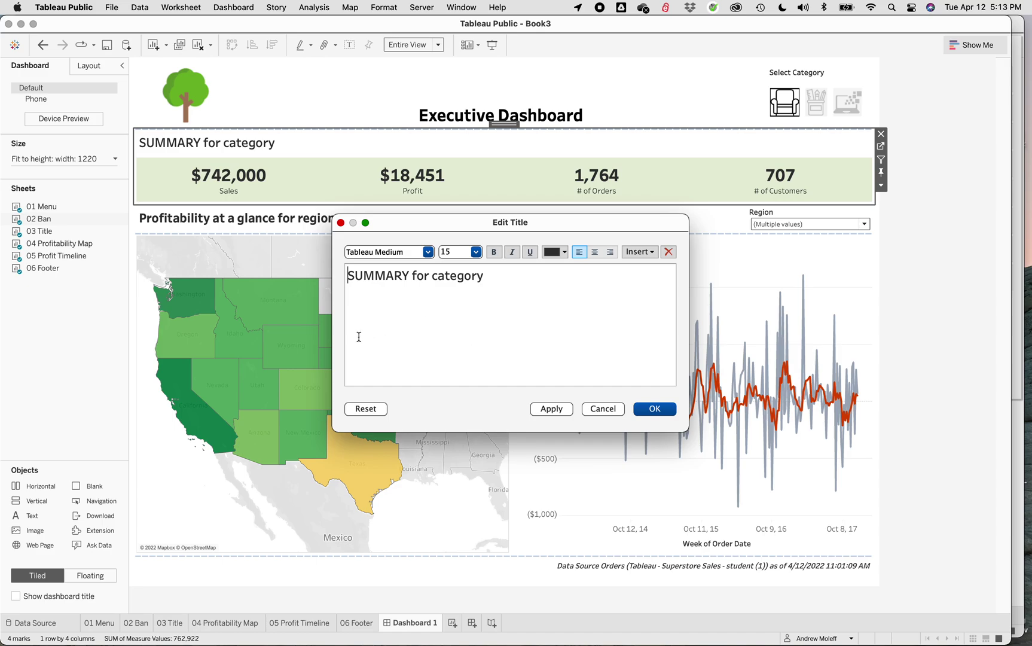
click(432, 274)
click(649, 253)
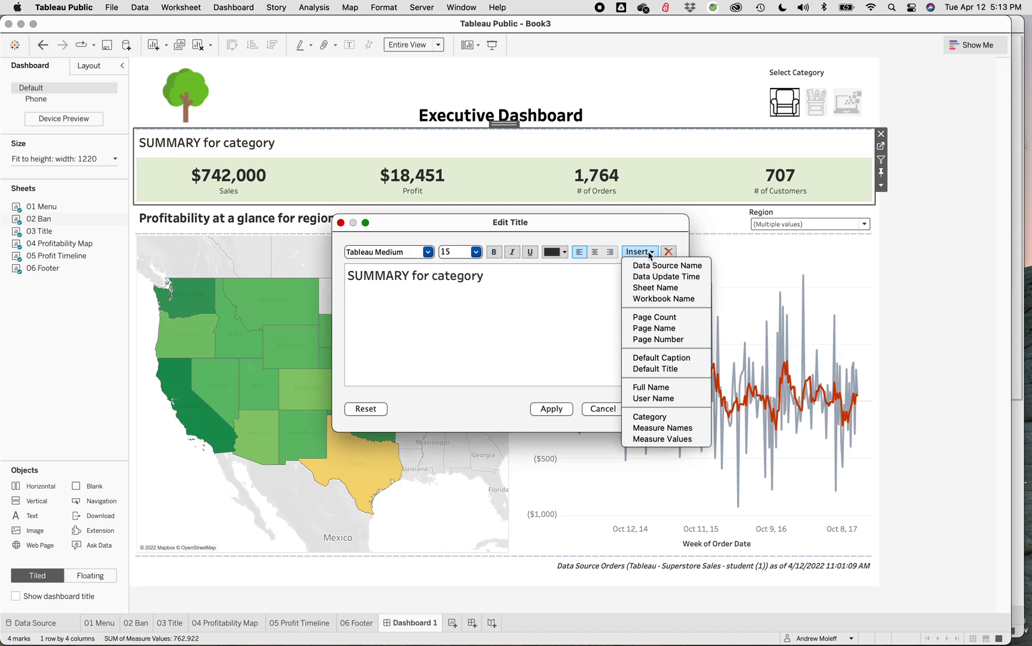
click(647, 419)
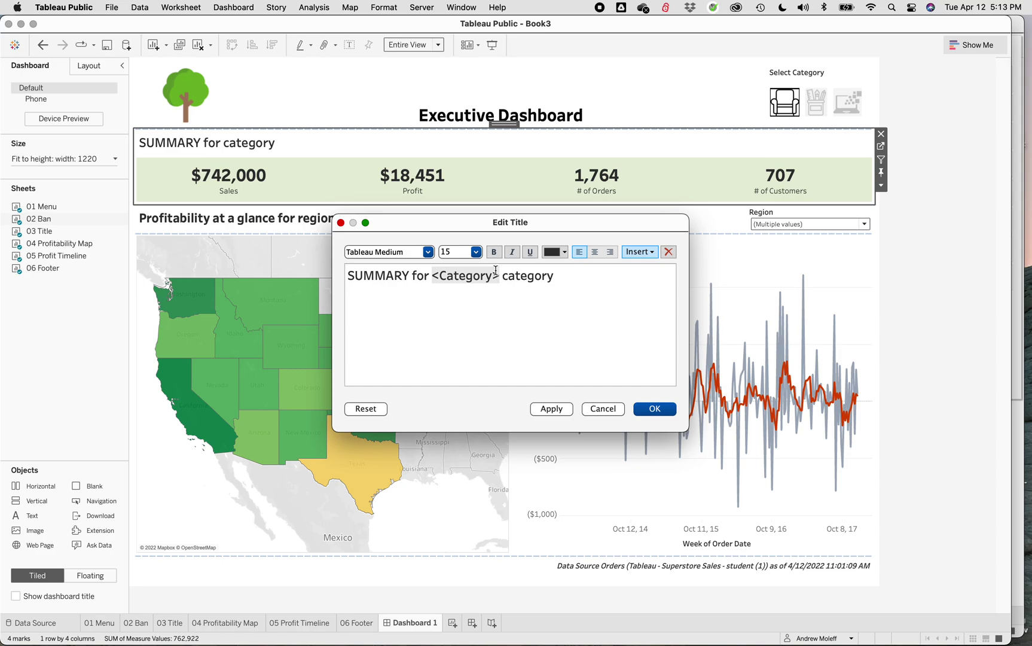
Make the inserted Category field in the SUMMARY title bold and blue, and apply the title changes
drag(499, 276, 433, 276)
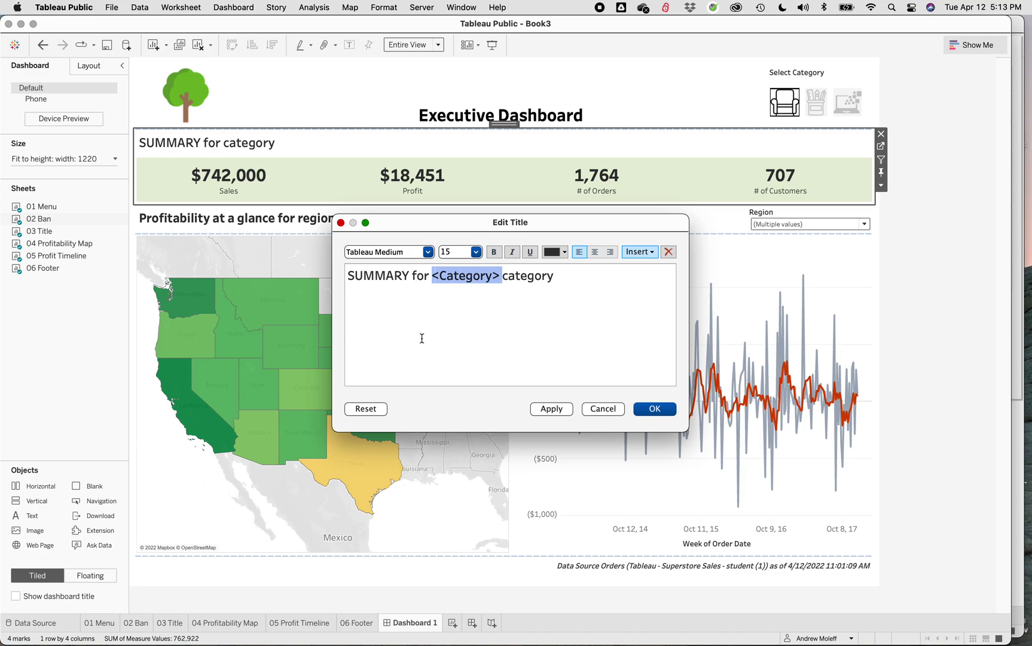
click(494, 251)
click(565, 253)
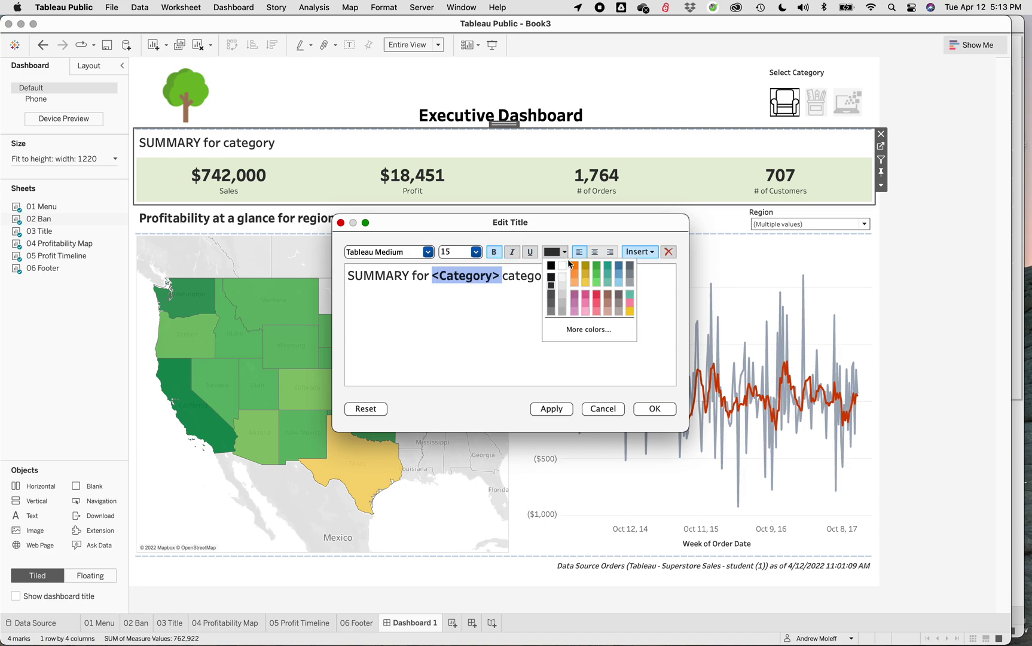
click(617, 270)
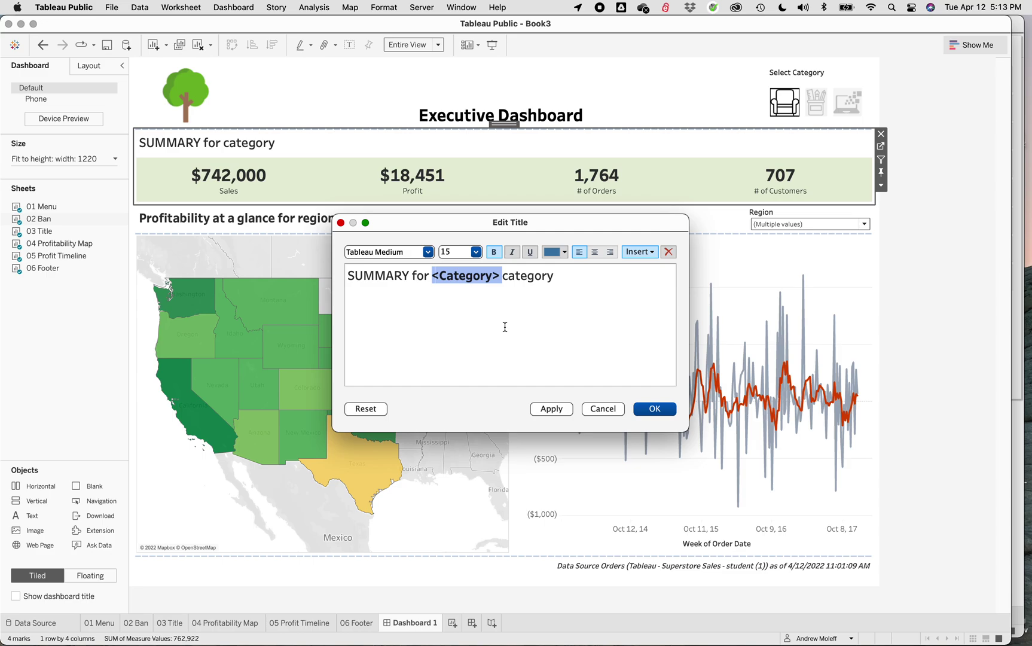
click(551, 409)
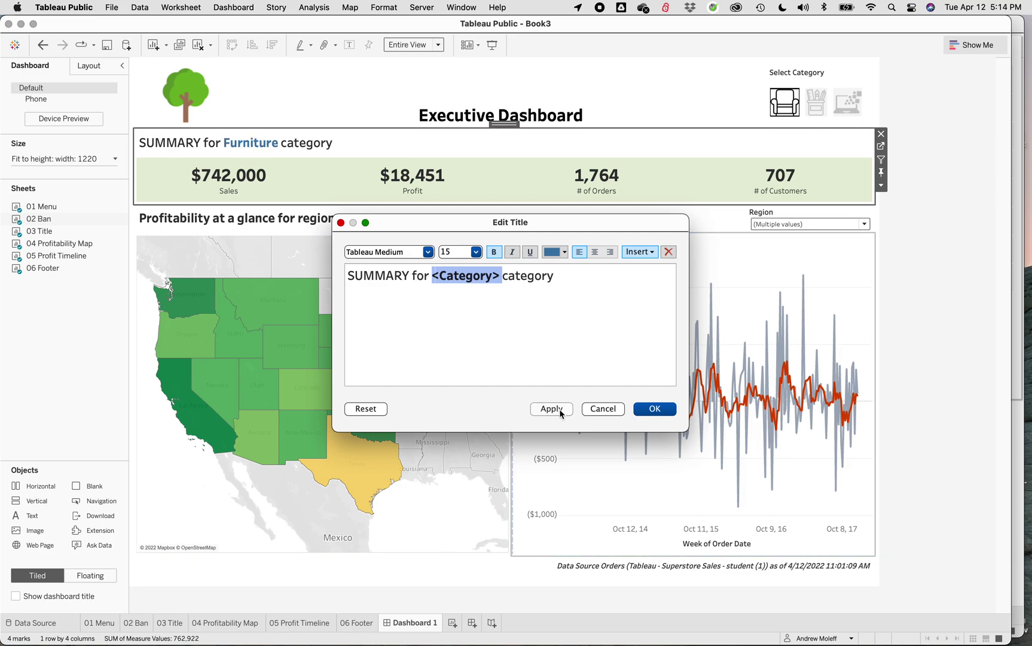
click(658, 410)
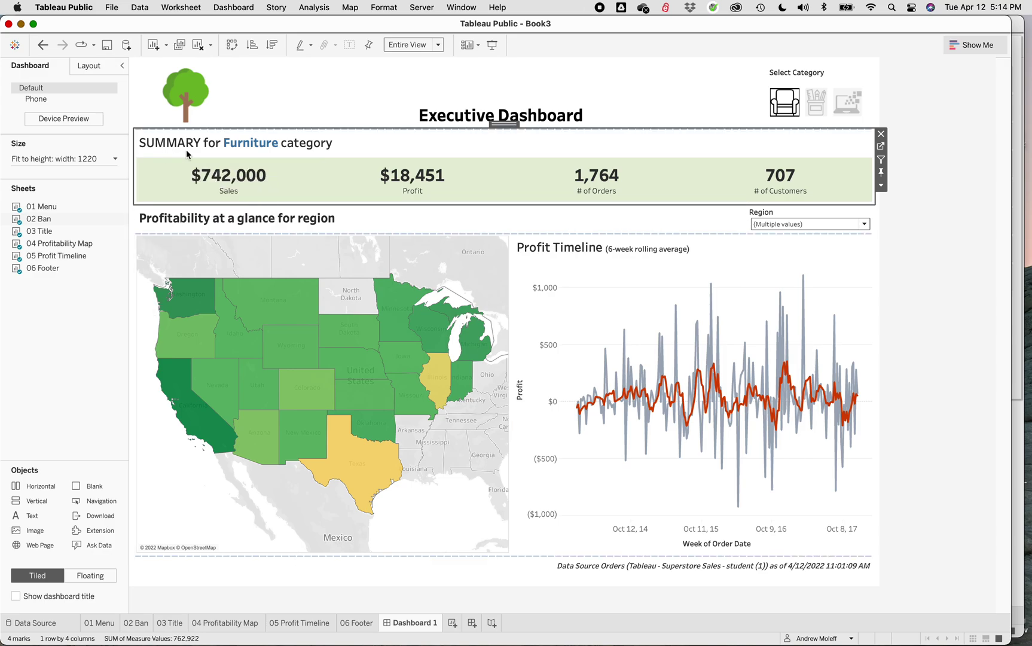
Test the dynamic SUMMARY title by filtering to Office Supplies, clearing the category selection and filtering to Furniture
click(810, 103)
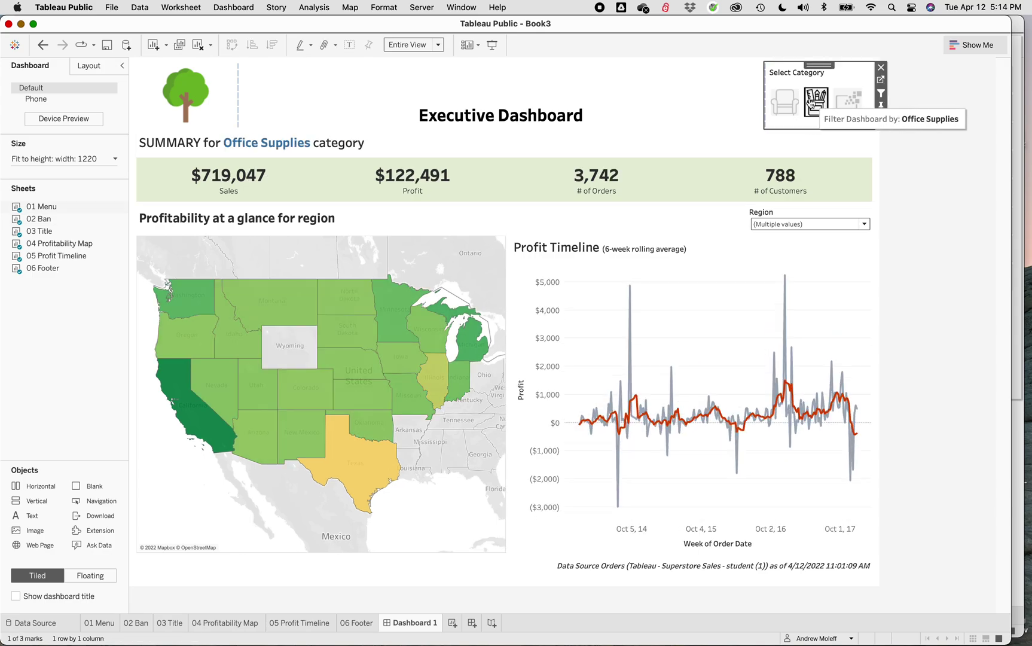
click(814, 103)
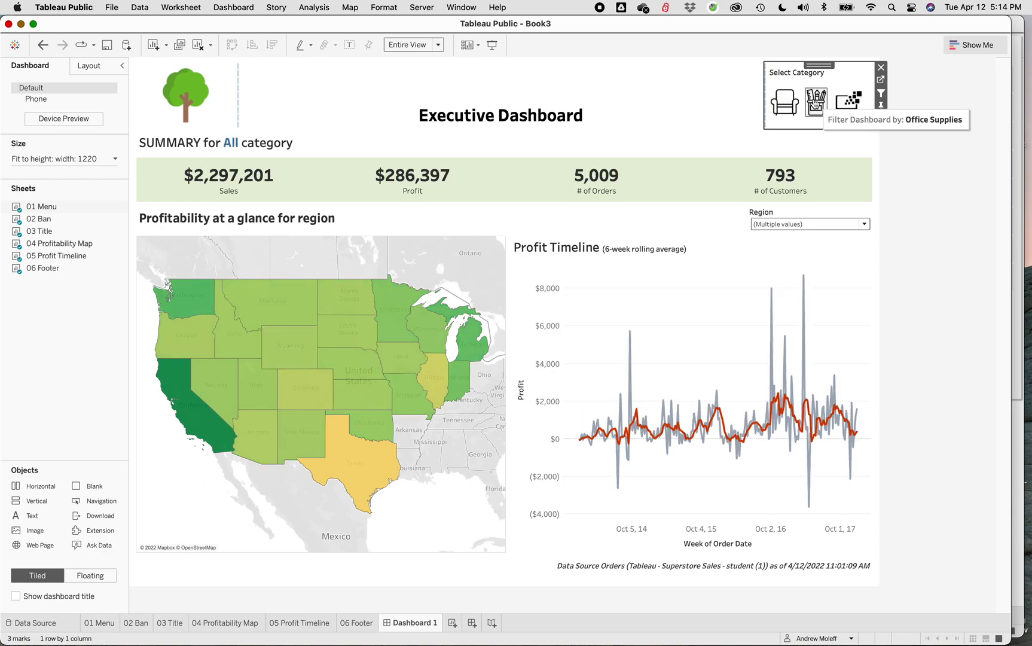
click(791, 106)
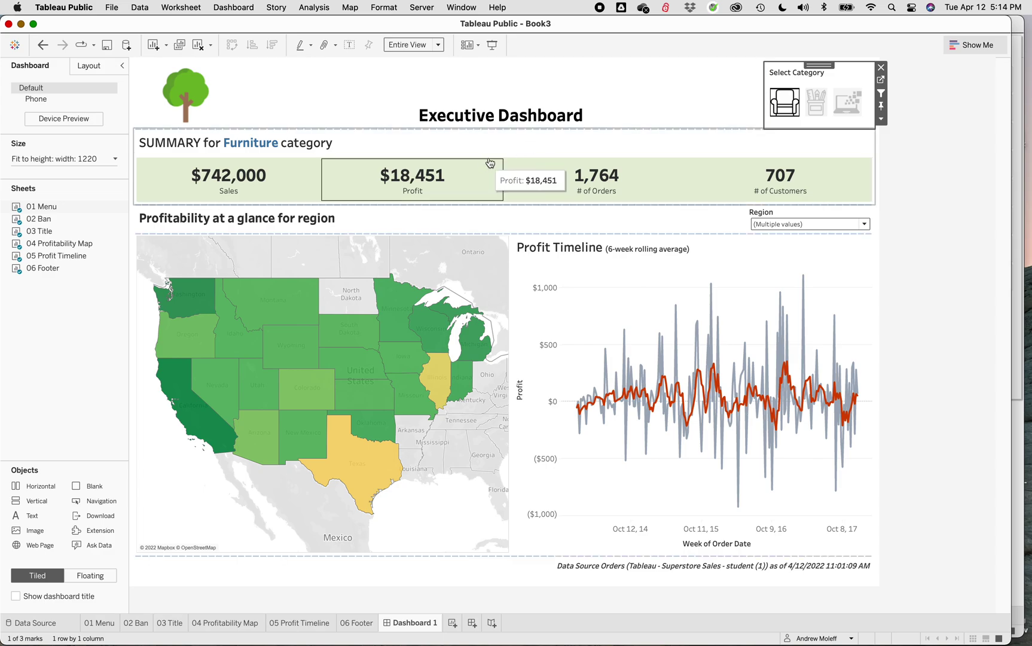
On the 02 Ban sheet, create a calculated field named "Category / Categories"
click(537, 147)
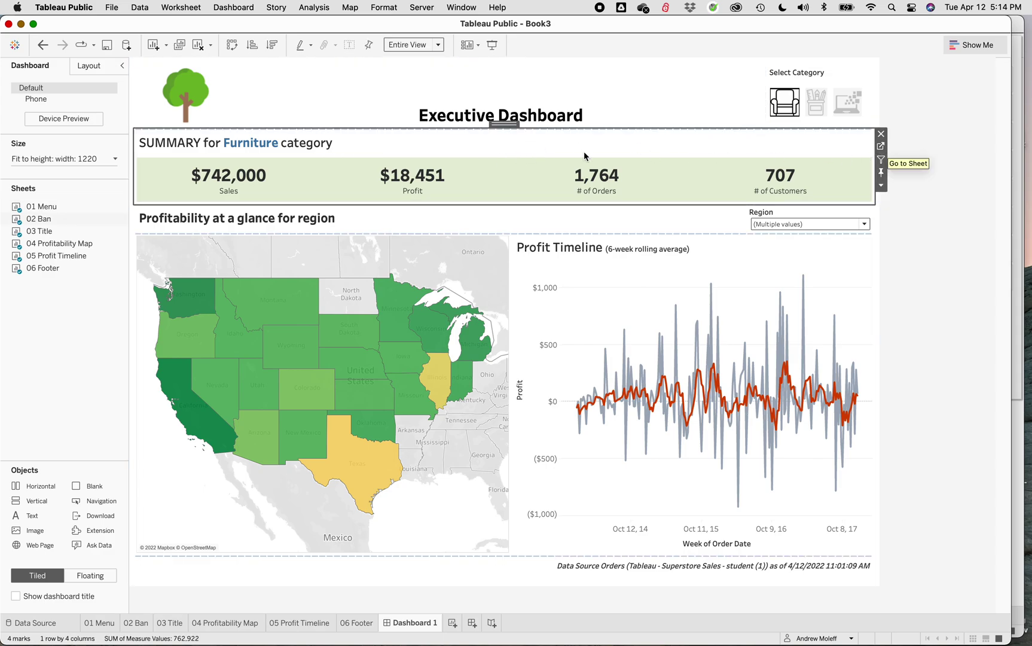
mouse_move(48, 221)
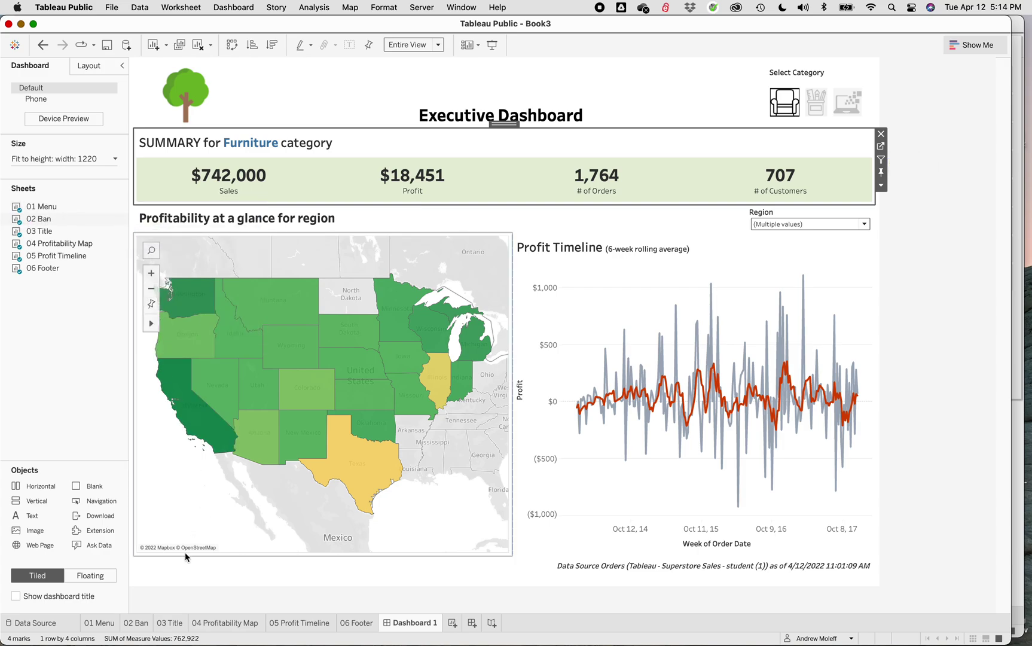
click(136, 624)
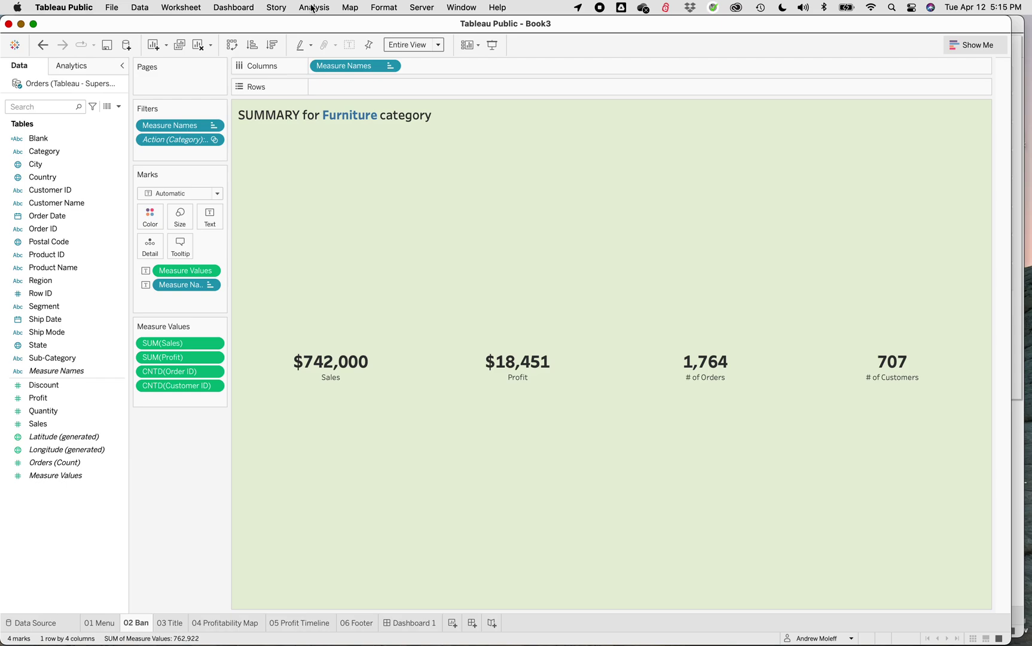
click(119, 107)
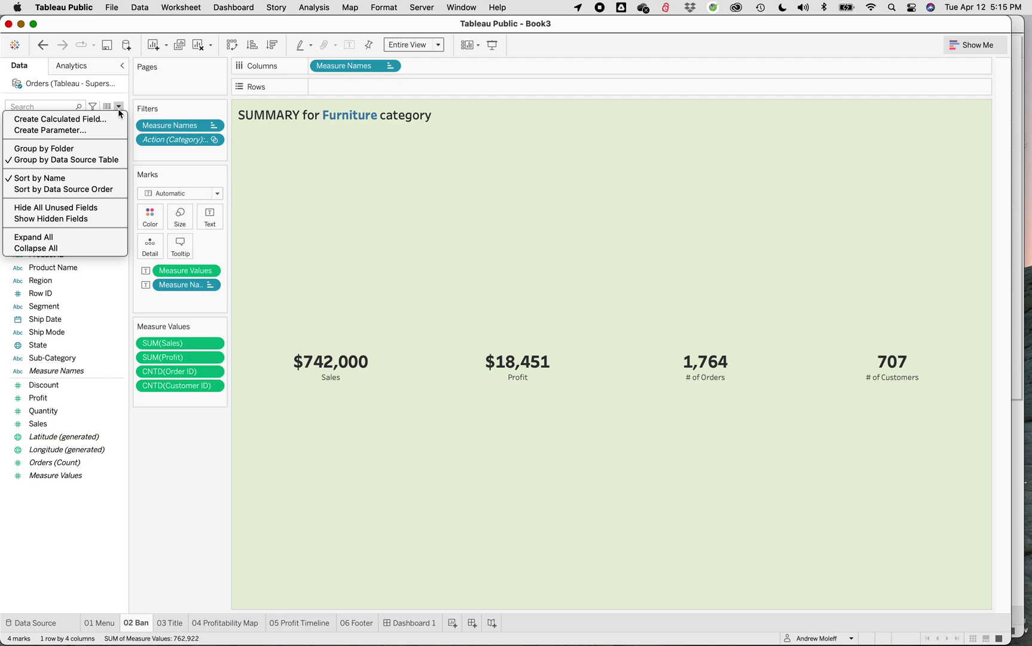
click(262, 221)
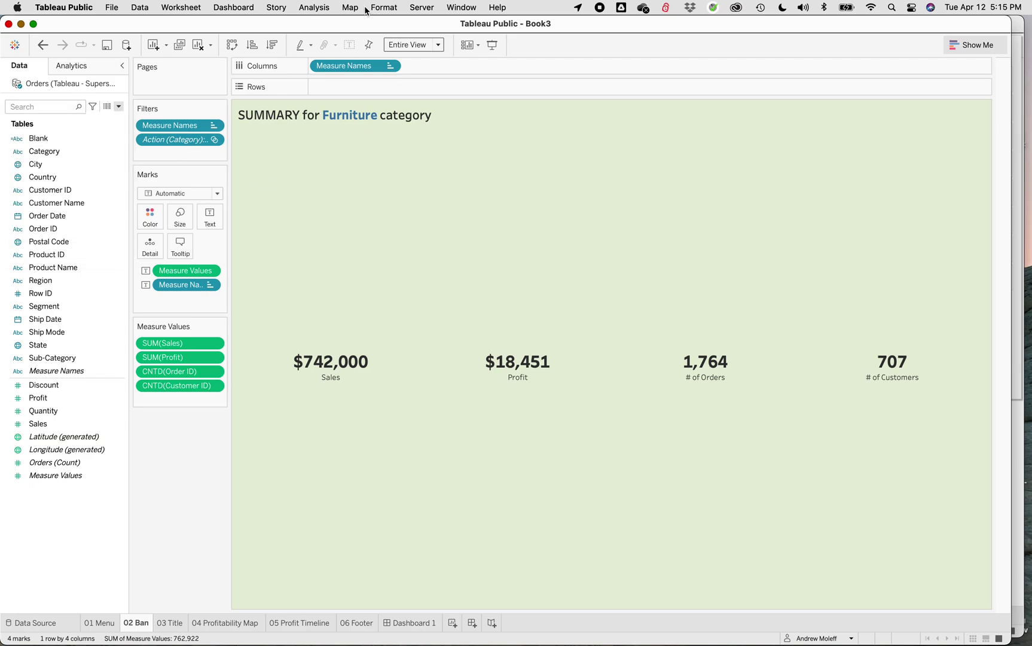
click(312, 8)
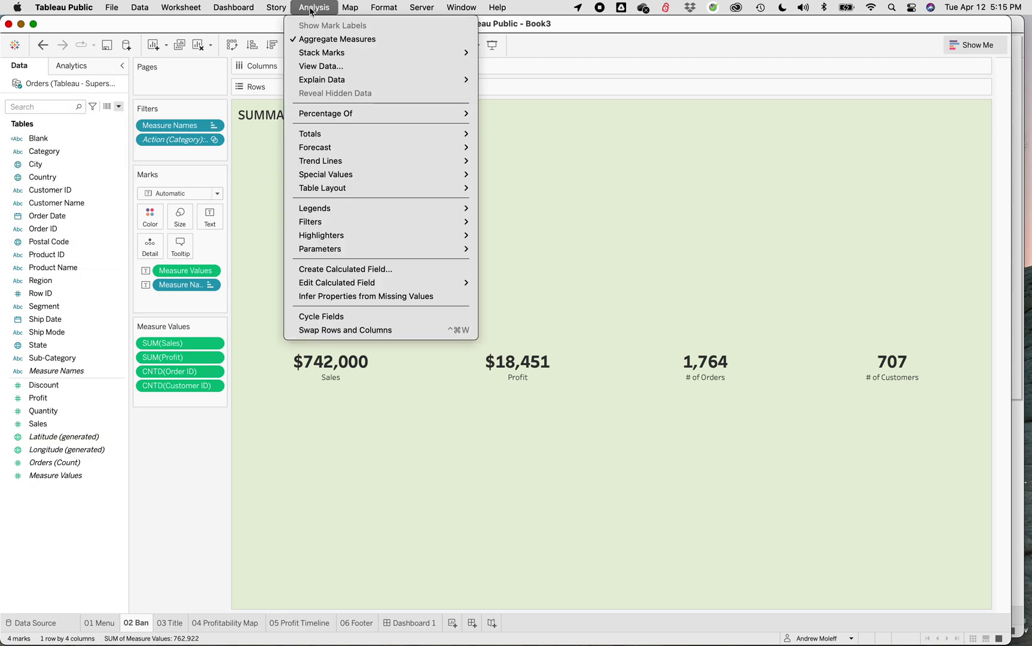
click(316, 274)
drag(424, 235, 362, 235)
text(Cate)
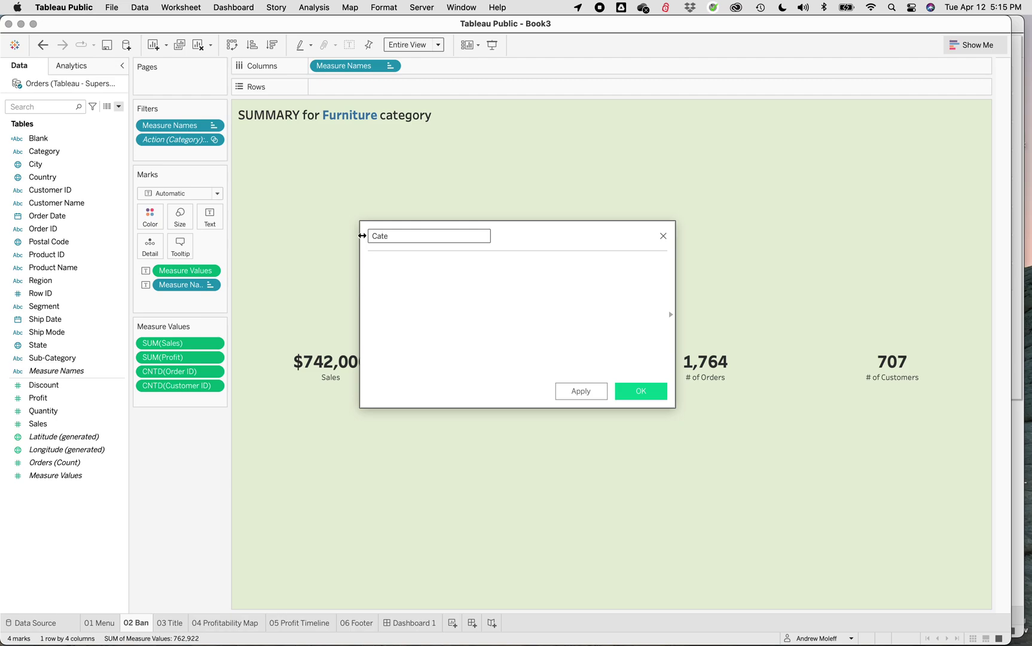
text(gory /)
text(Categories)
click(377, 257)
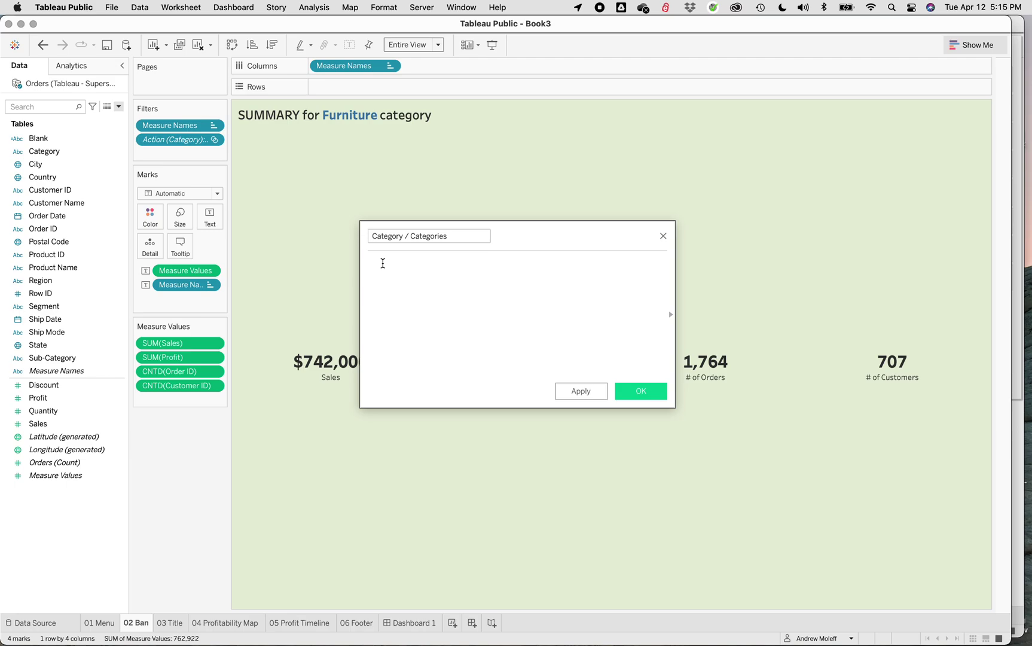
Begin the calculation with the condition IF COUNTD([Category]) > 1
text(If)
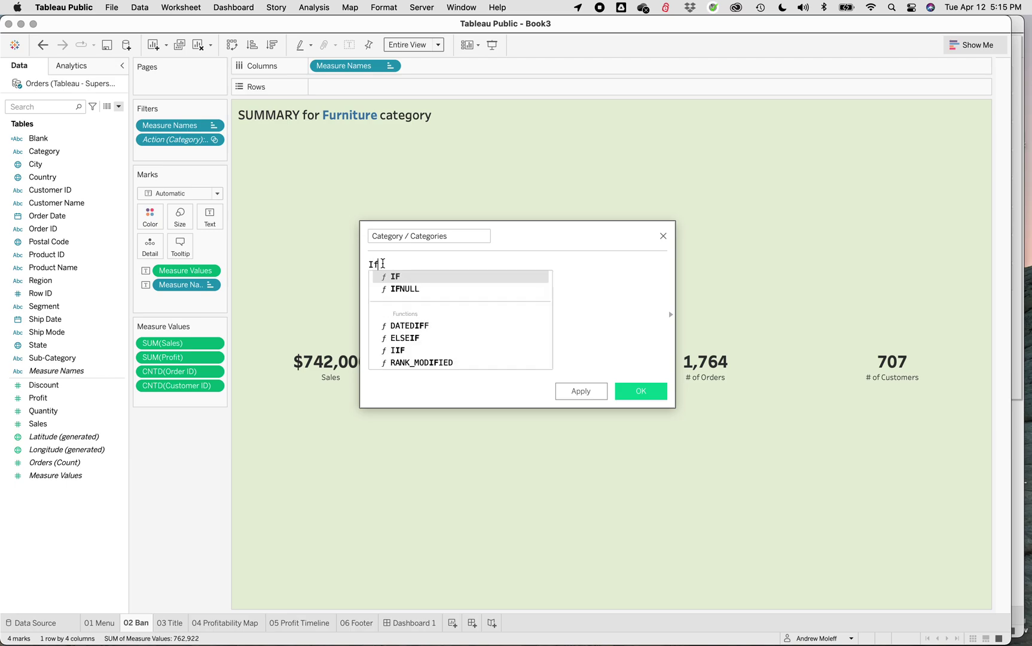
click(393, 276)
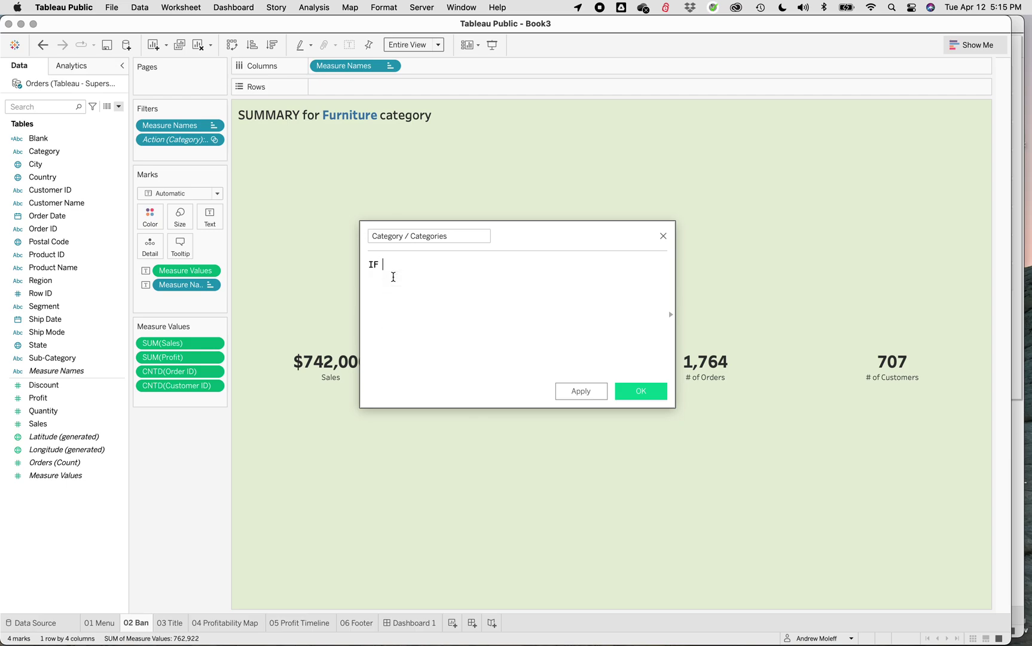
text(Count)
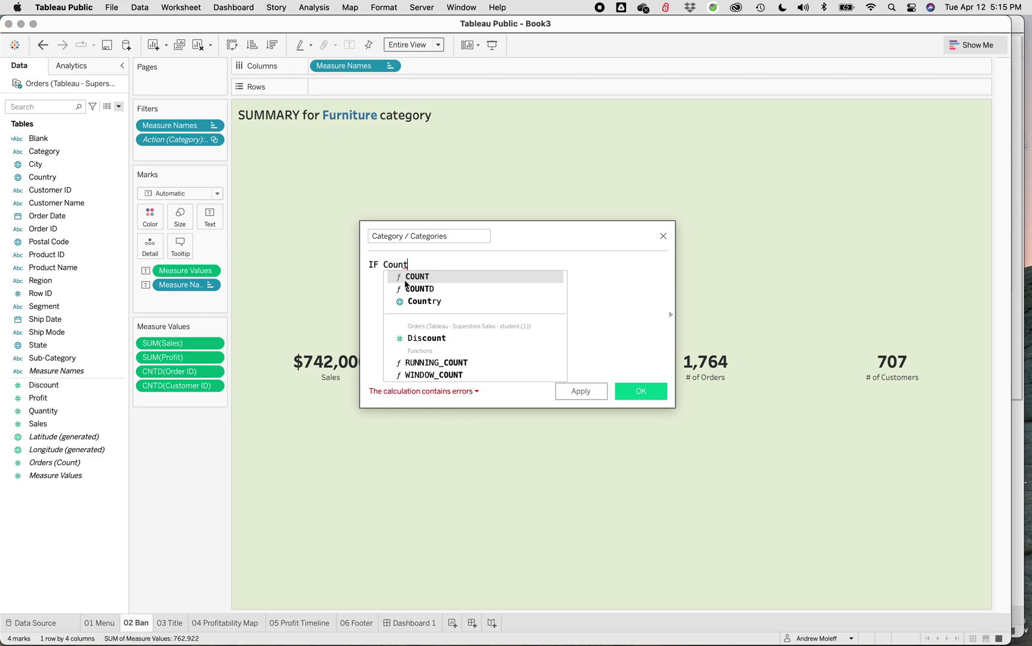
click(412, 290)
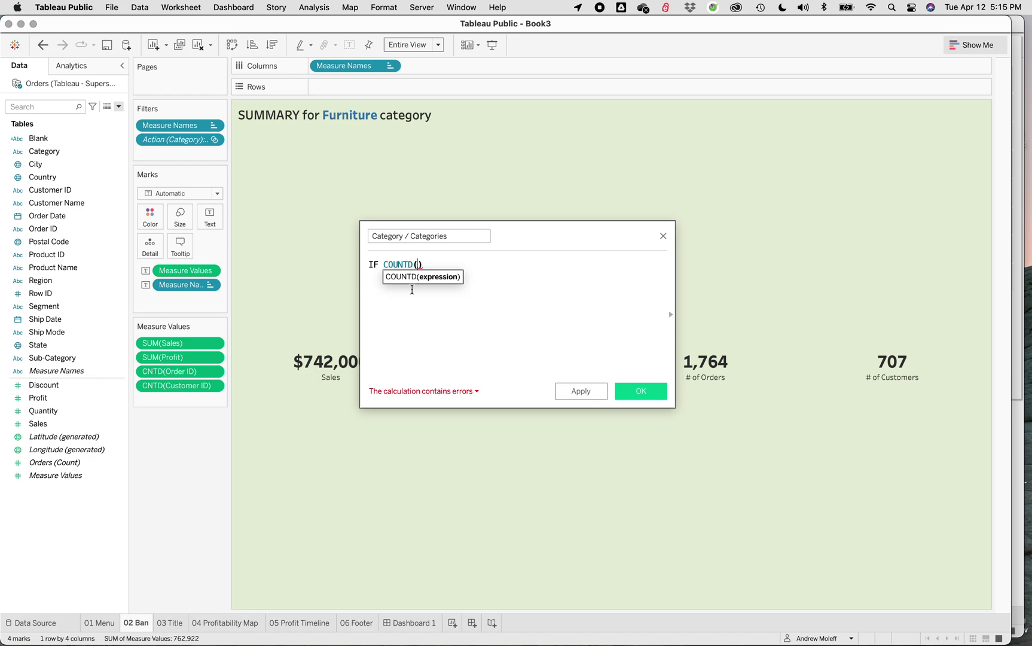
text(c)
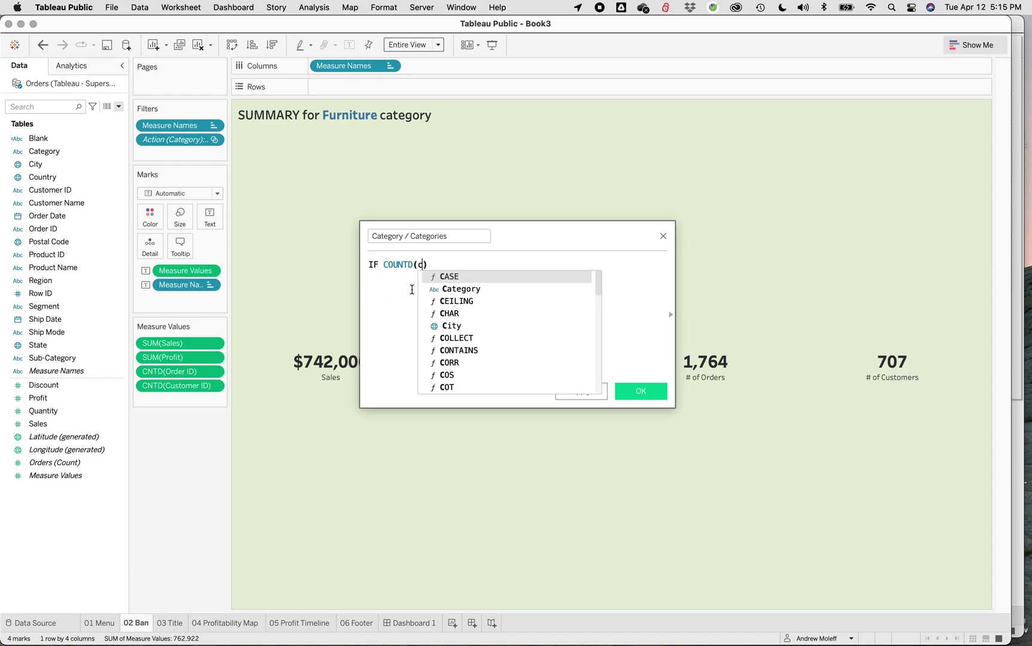
click(448, 291)
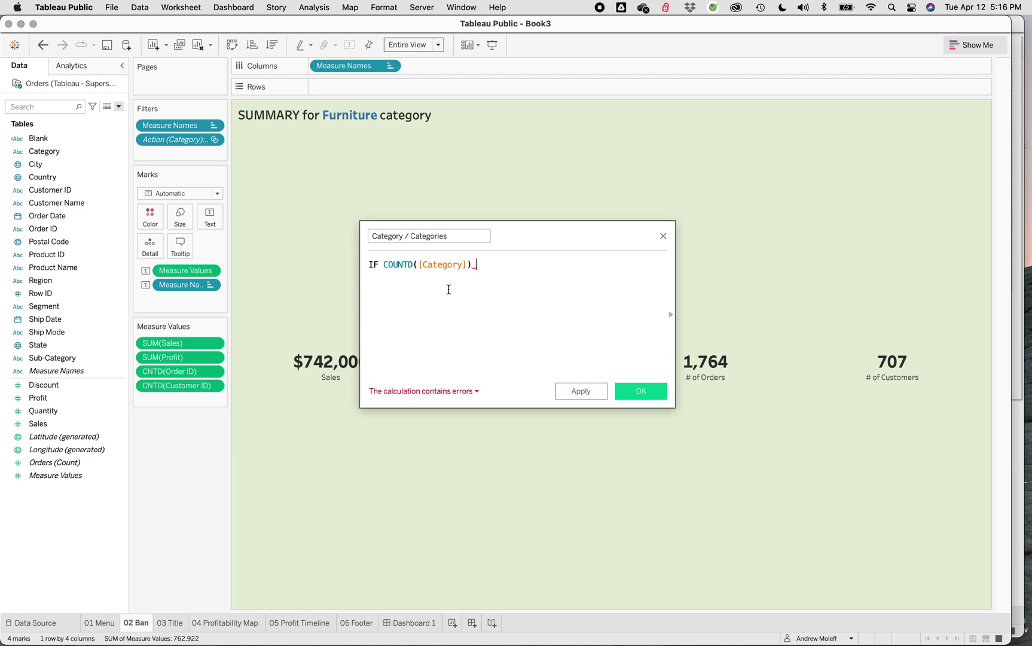
text(> 1)
Complete the formula with THEN "Categories" ELSE "Category" END on separate lines, and save the calculated field
key(Return)
text(THEN)
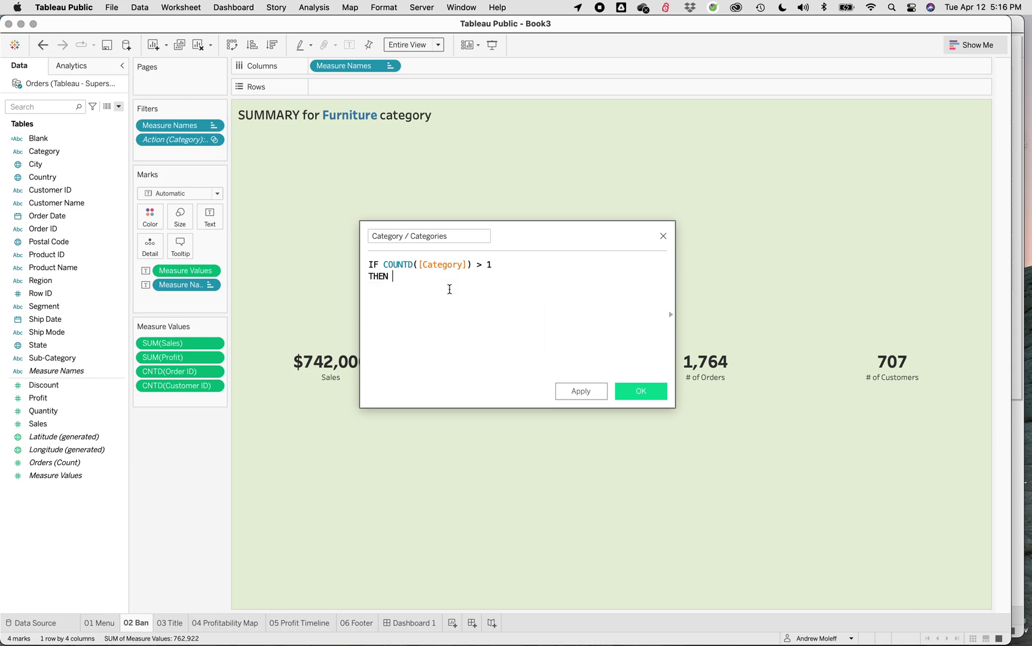
text( "Categories")
key(Return)
text(ELSE)
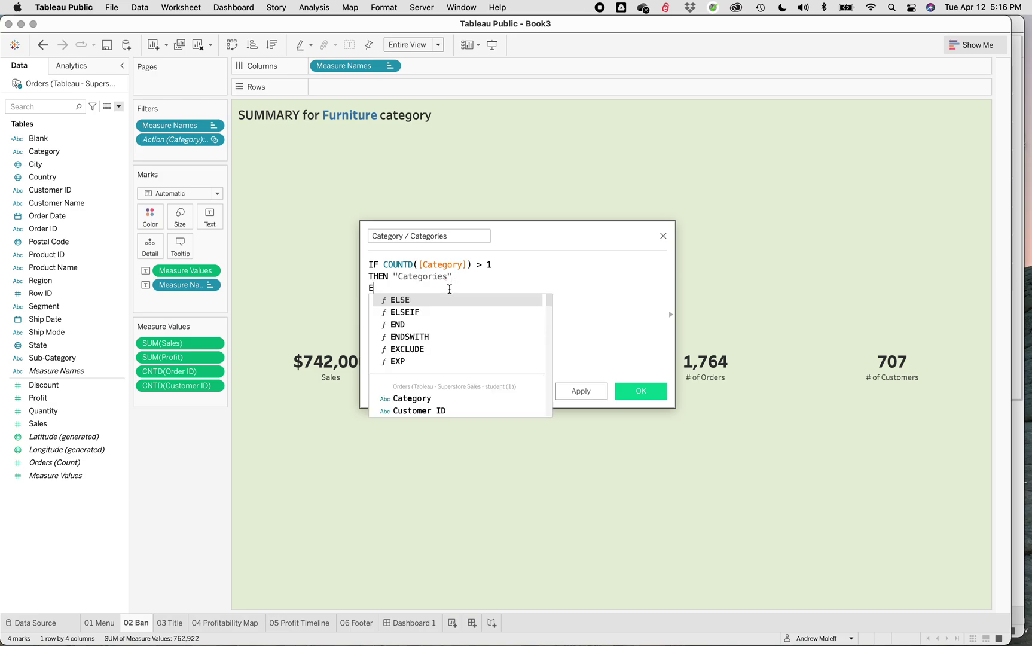
click(427, 299)
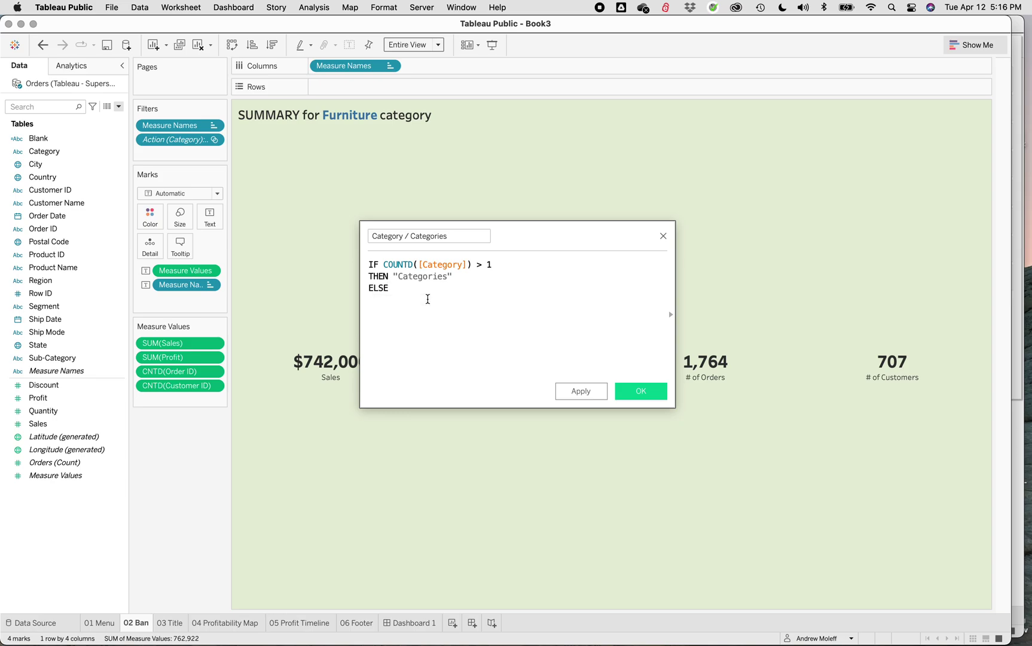
text("Category")
key(Return)
text(End)
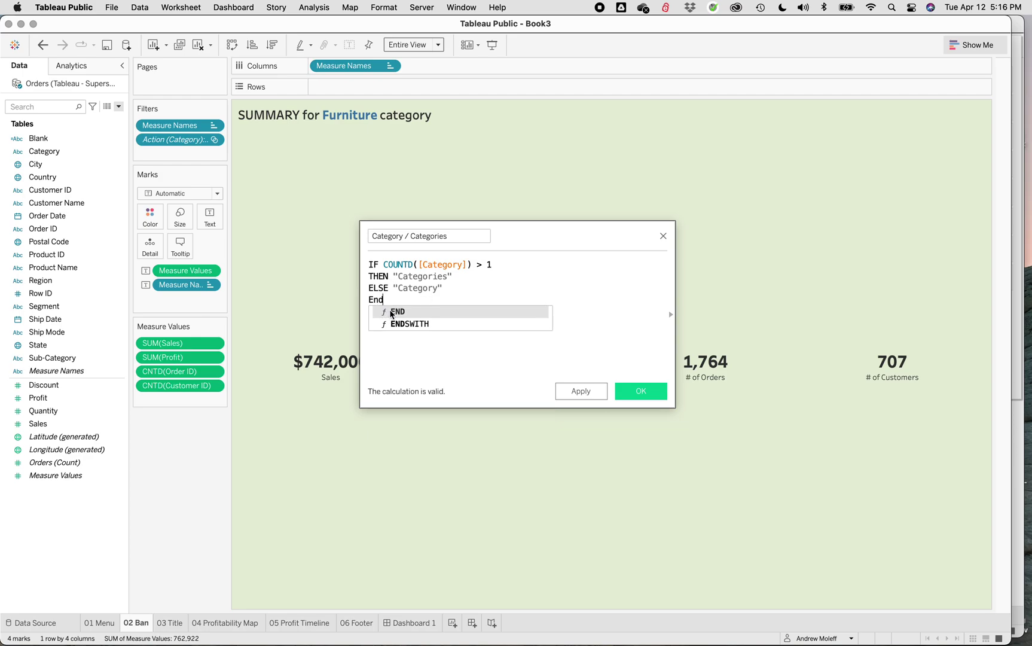
click(392, 312)
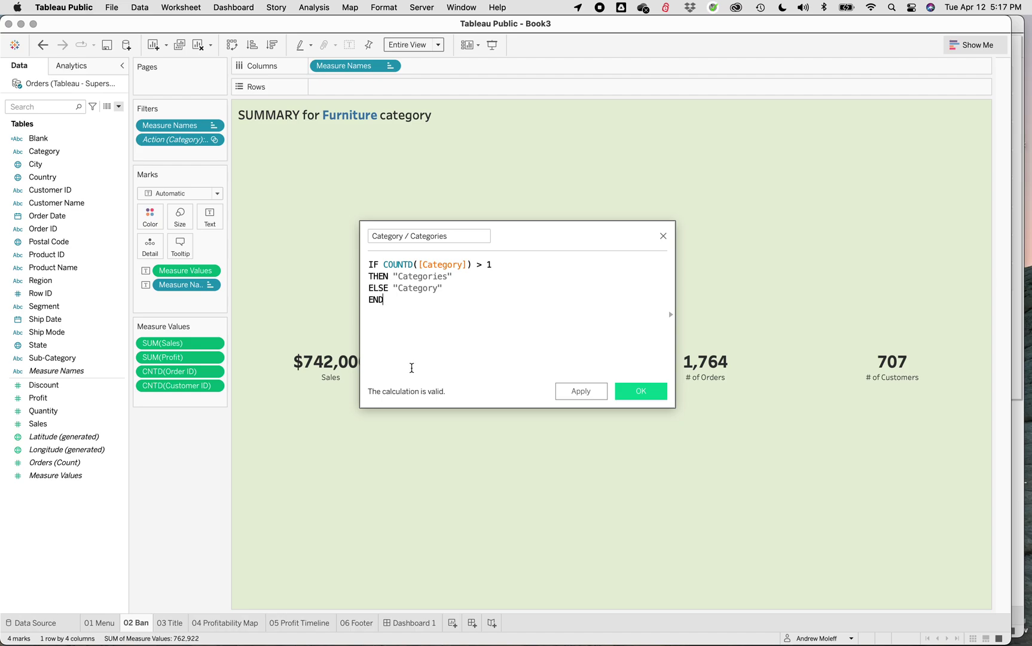
click(578, 391)
click(630, 392)
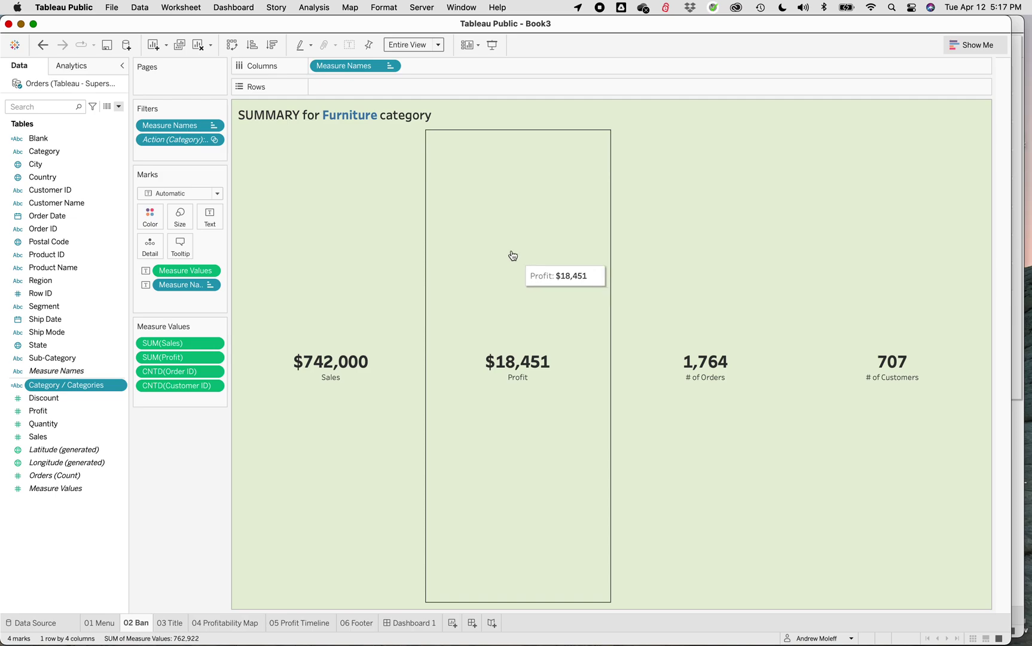
Remove the static word "category" after the Category field in the 02 Ban sheet's title and apply the change
right_click(329, 116)
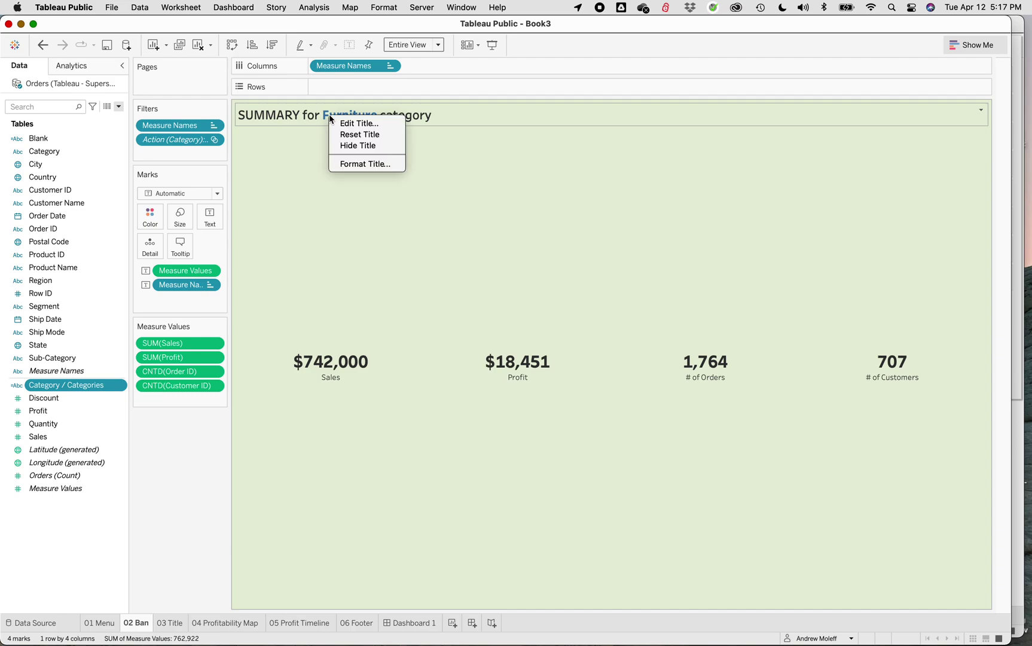
click(343, 120)
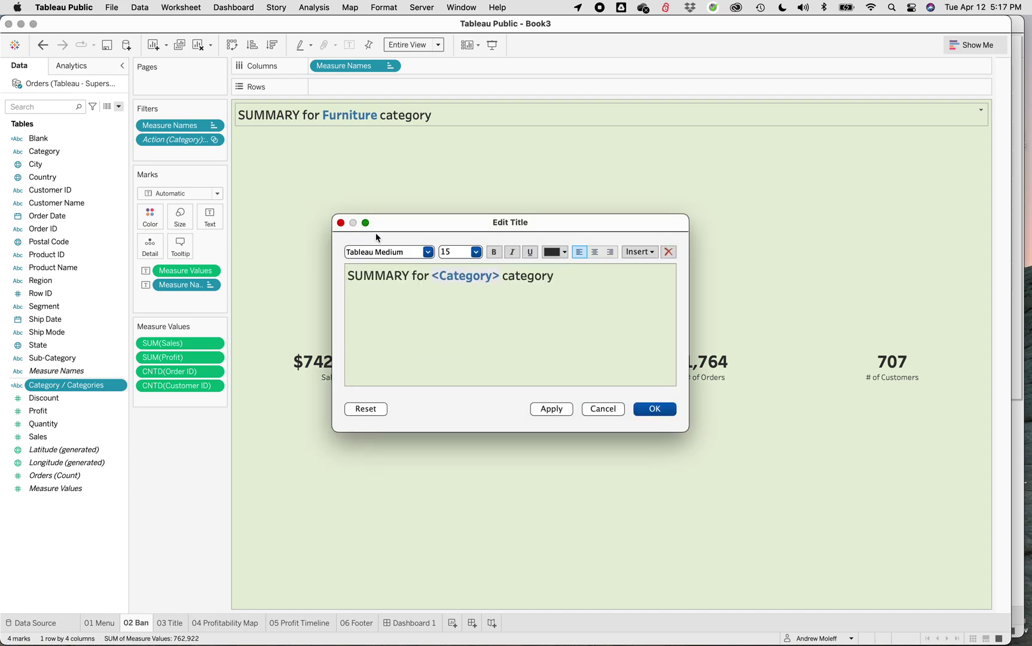
click(568, 277)
key(BackSpace)
key(BackSpace)
key(BackSpace)
key(BackSpace)
key(BackSpace)
key(BackSpace)
key(BackSpace)
key(BackSpace)
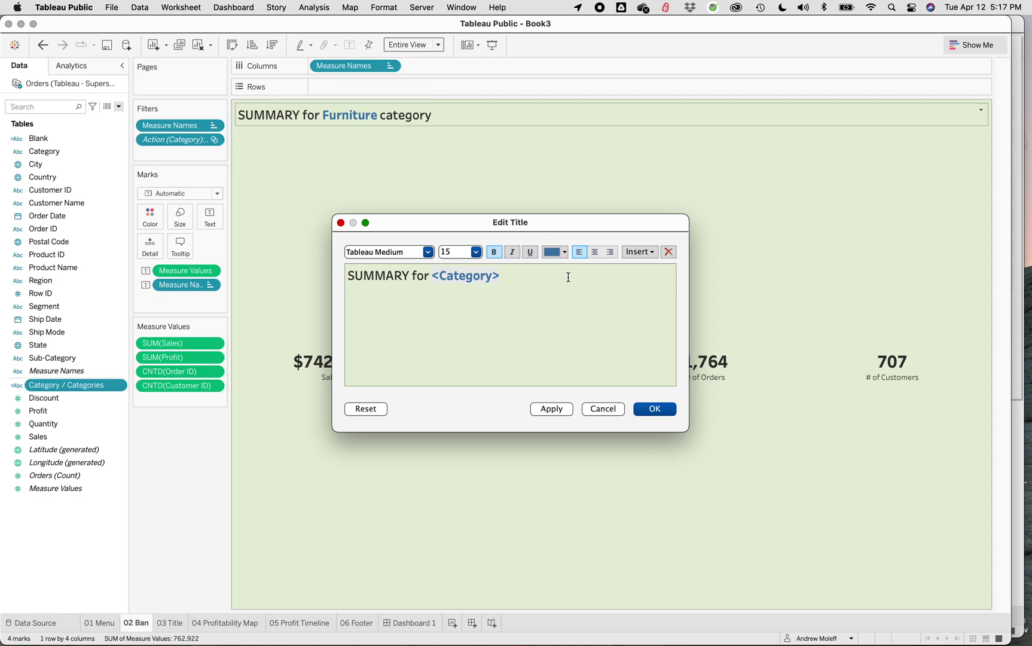
click(641, 252)
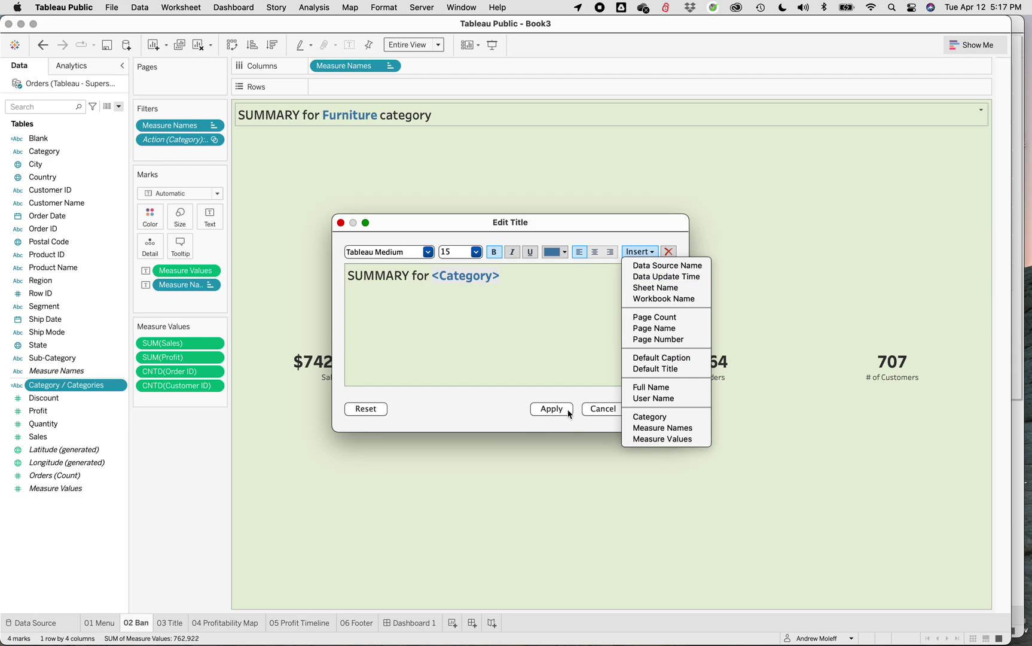
click(551, 412)
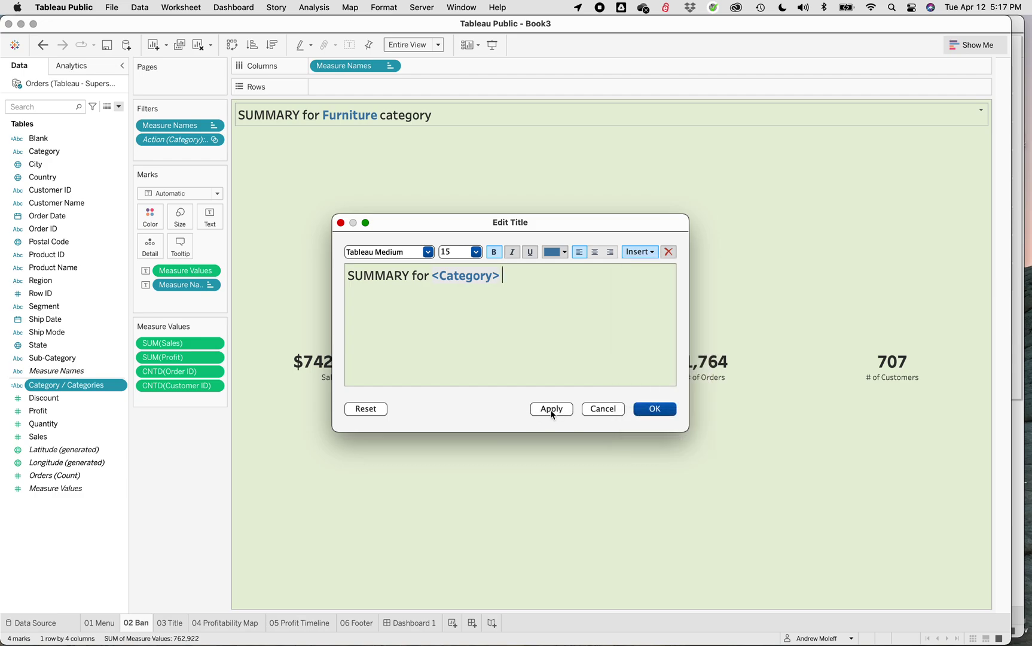
click(654, 410)
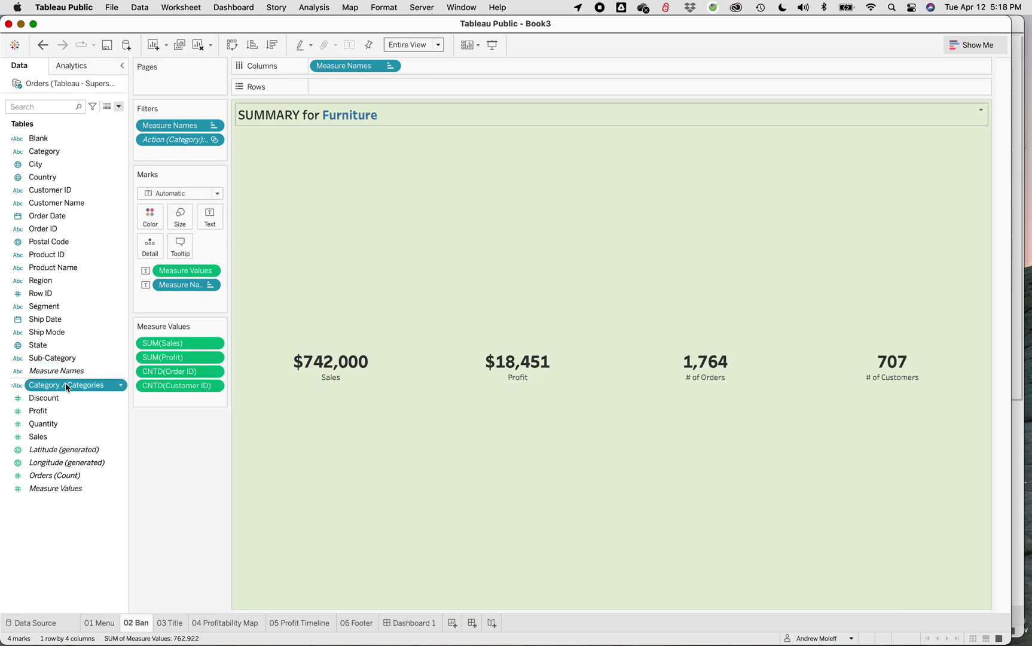
Add the Category / Categories field to the 02 Ban sheet's marks as Detail
drag(66, 387, 148, 252)
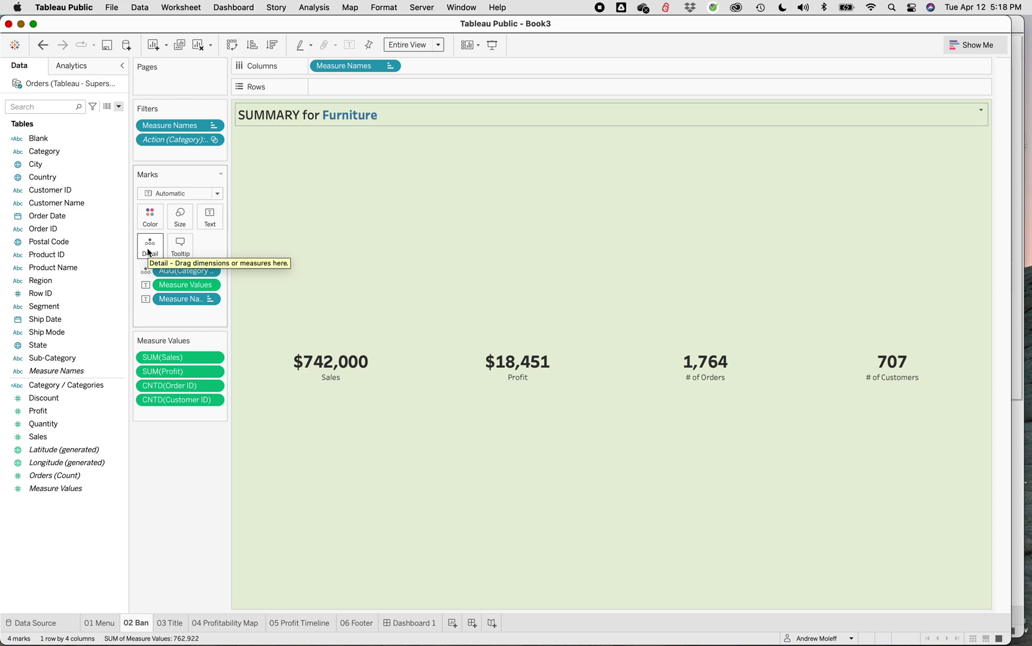
Insert the AGG(Category / Categories) field after the Category field in the 02 Ban sheet's title and apply the change
right_click(363, 113)
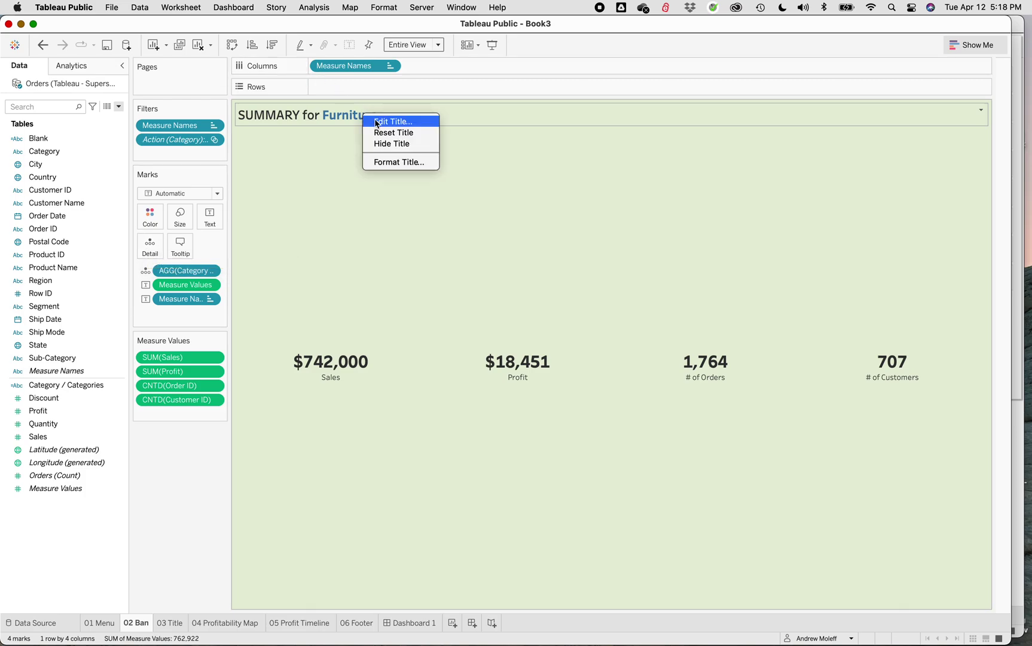
click(377, 121)
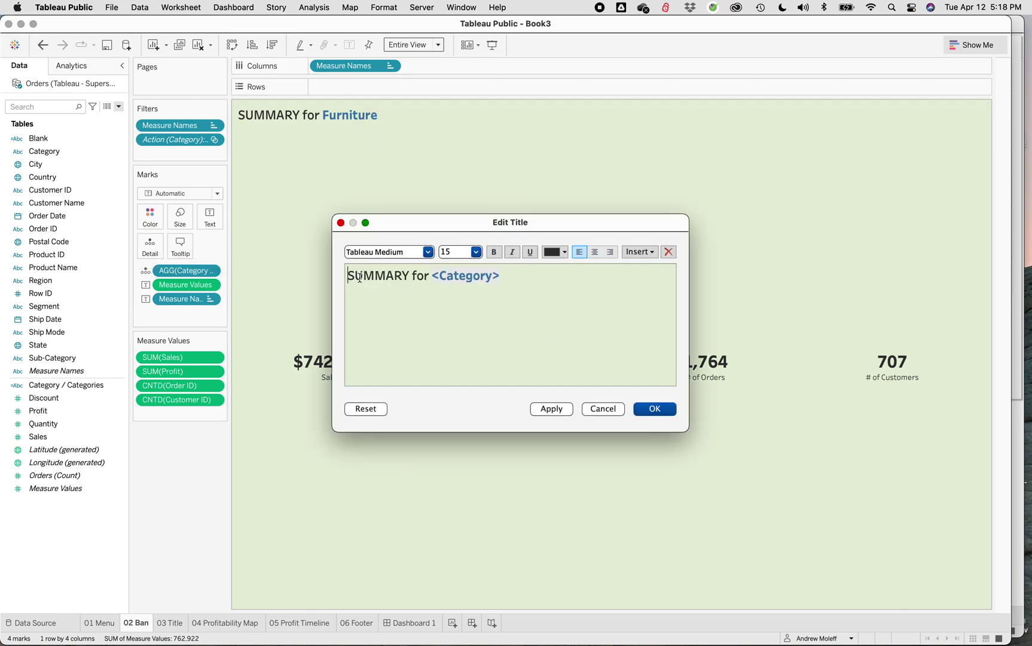
click(511, 277)
click(636, 253)
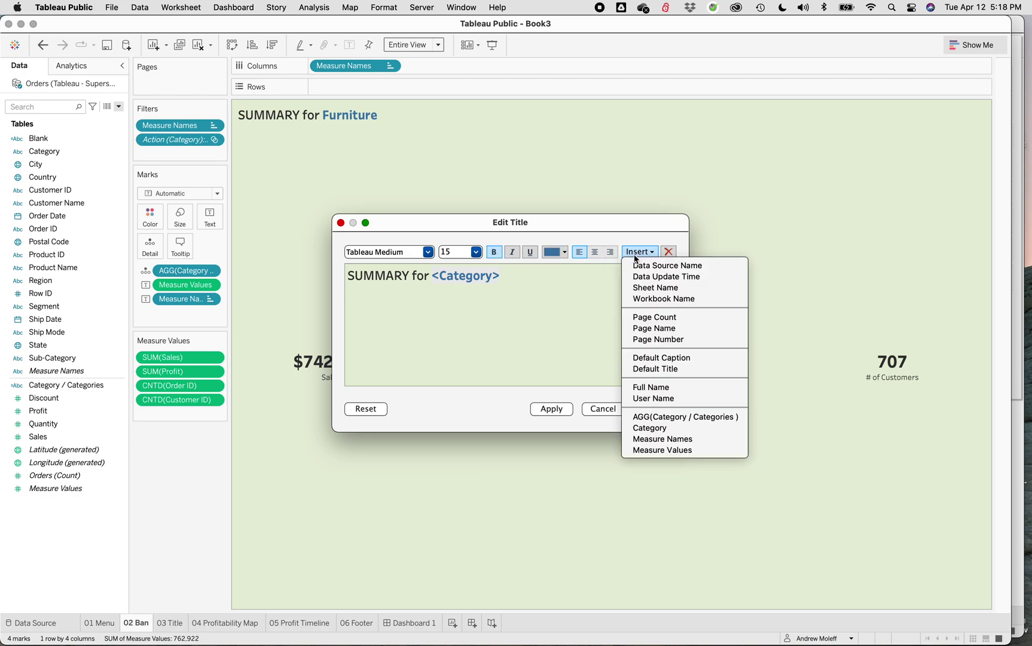
click(651, 418)
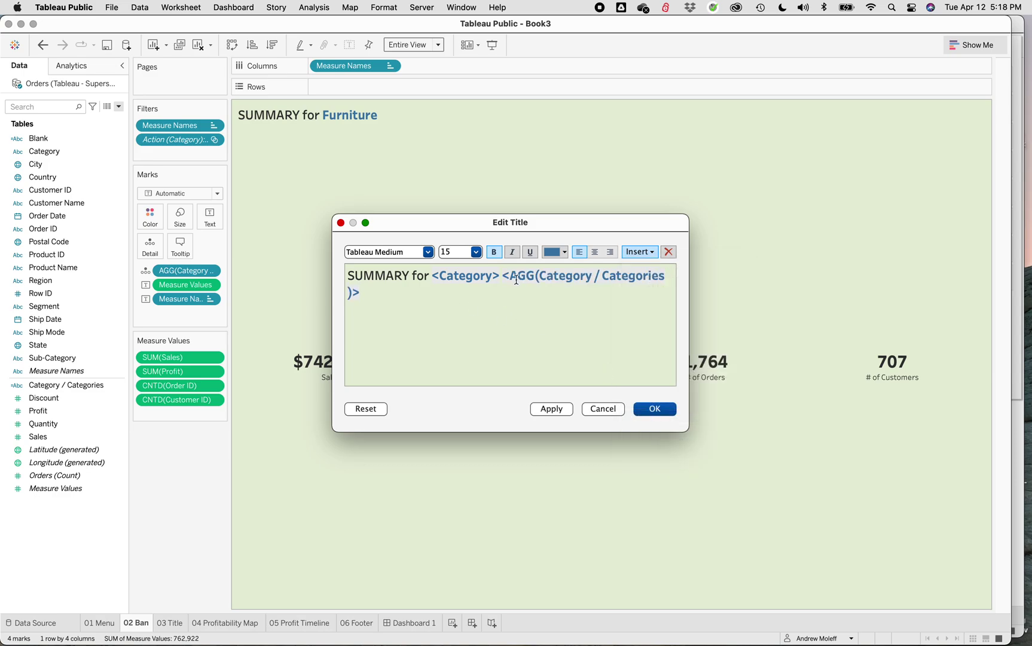
click(551, 410)
click(654, 410)
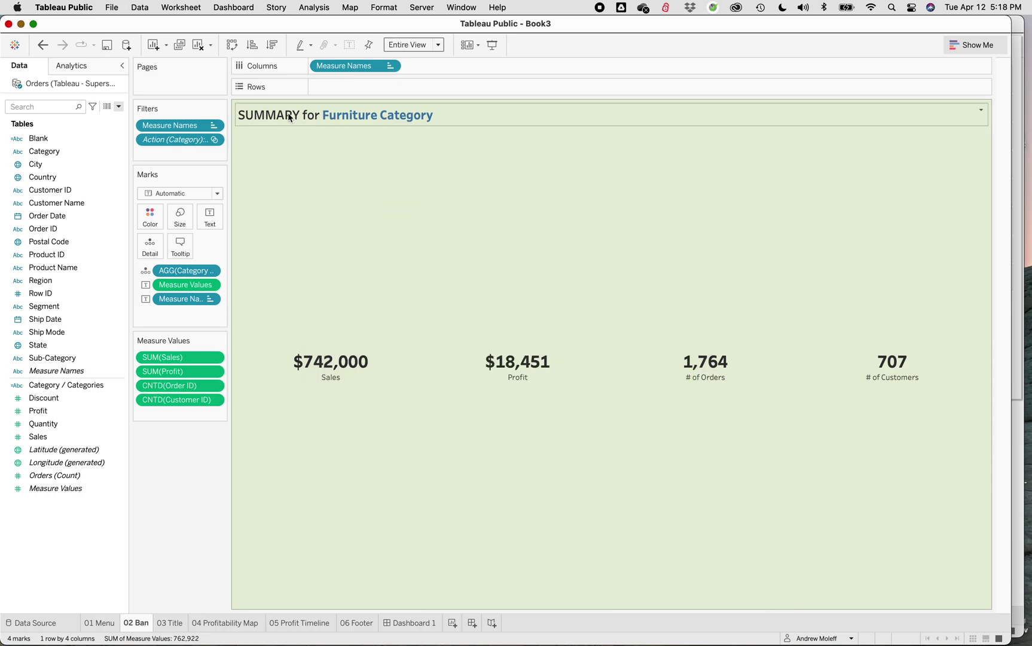
Recolor the Category / Categories field in the 02 Ban title black and apply the change
right_click(405, 115)
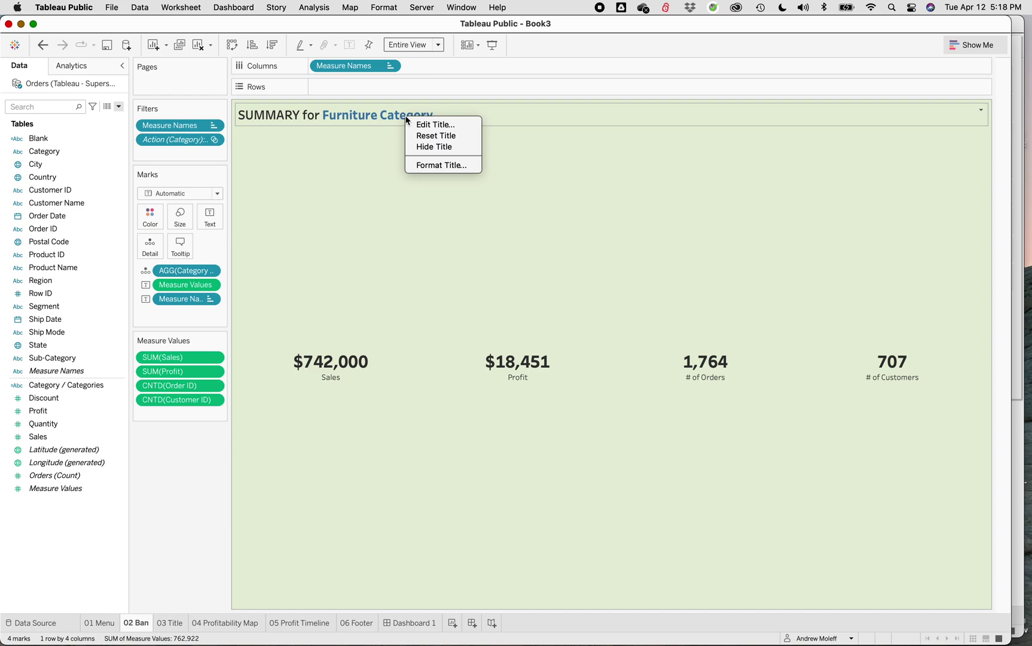
click(415, 122)
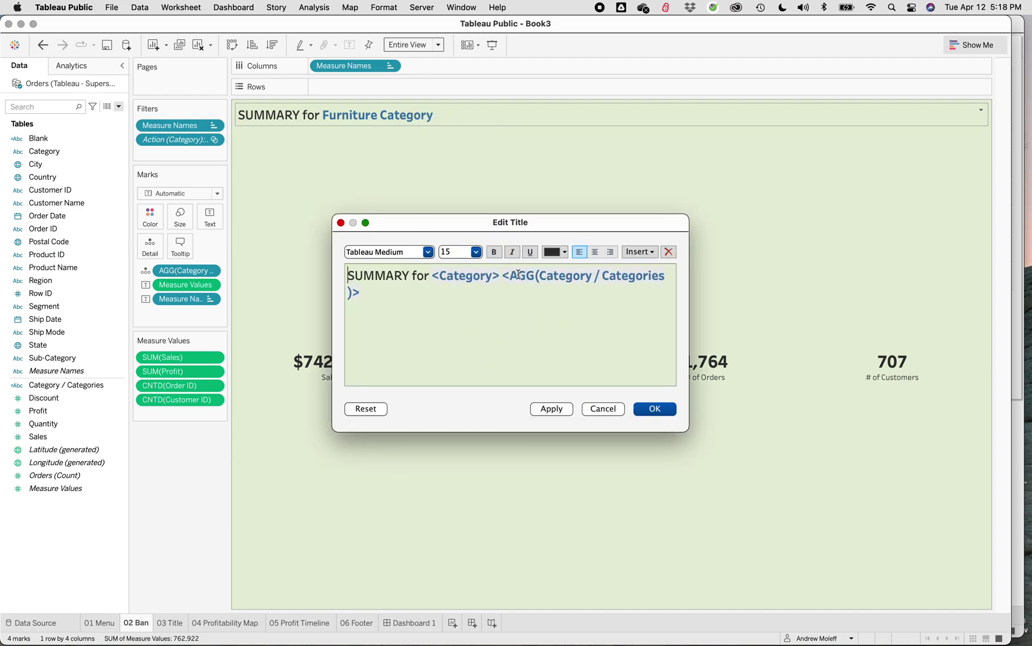
drag(503, 275, 534, 298)
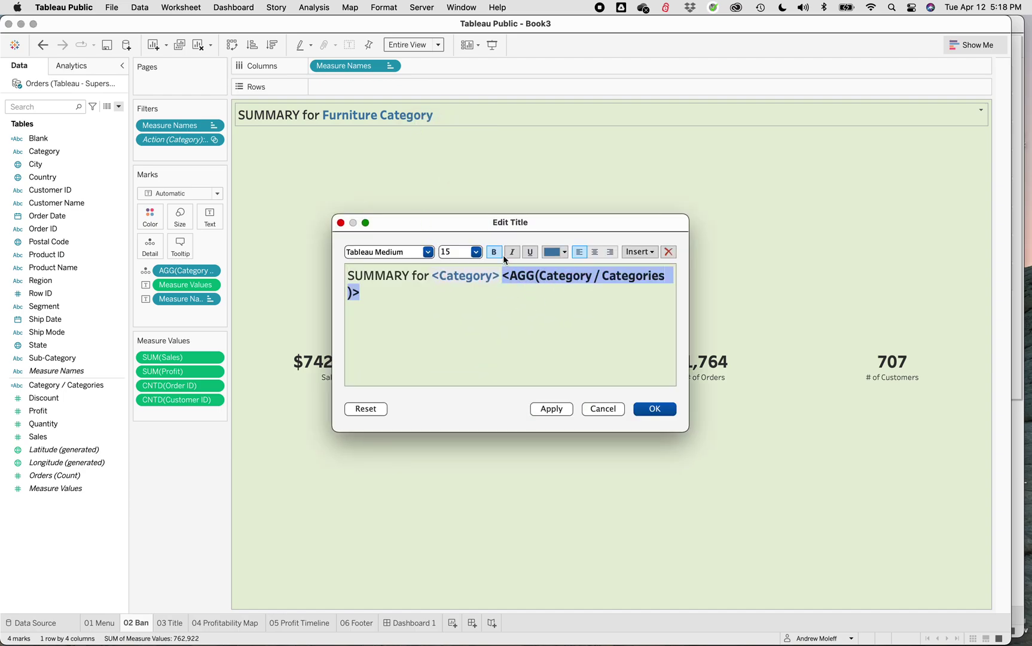
click(563, 252)
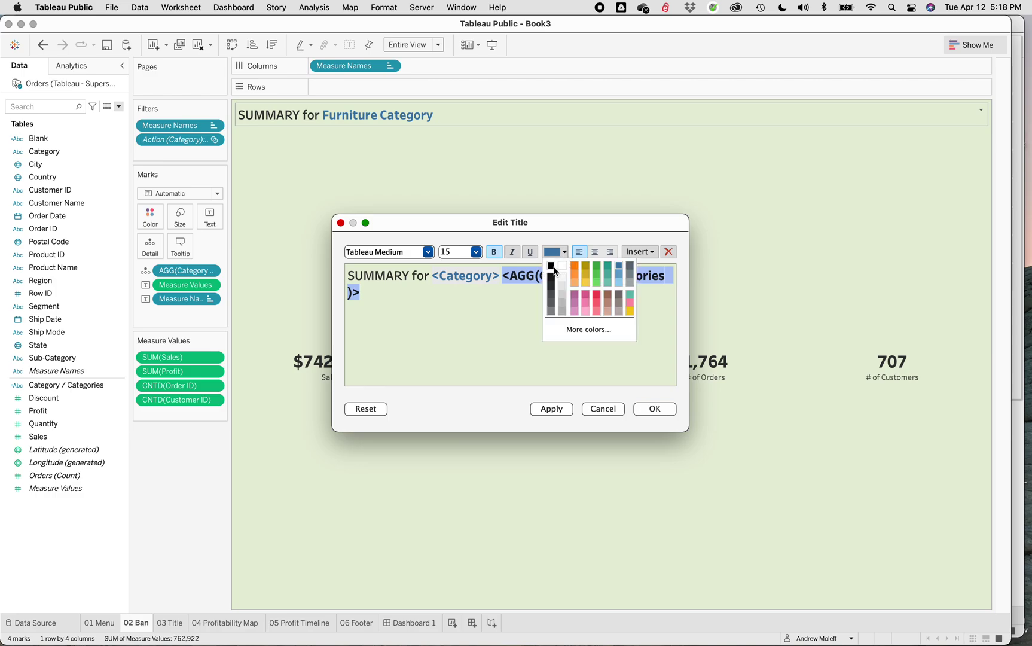
click(550, 267)
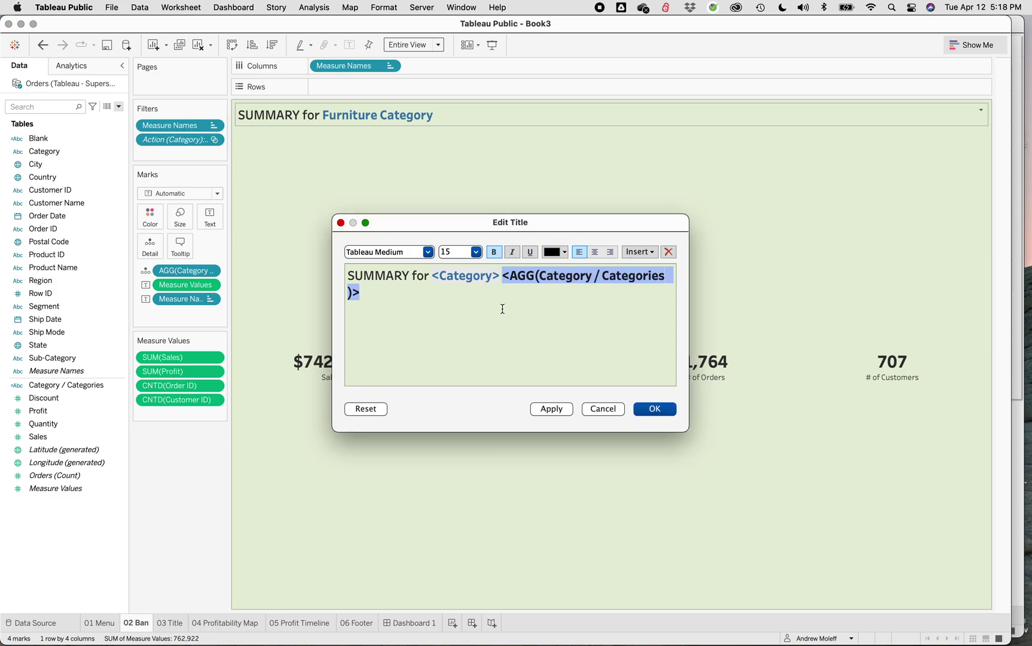
click(550, 409)
click(652, 410)
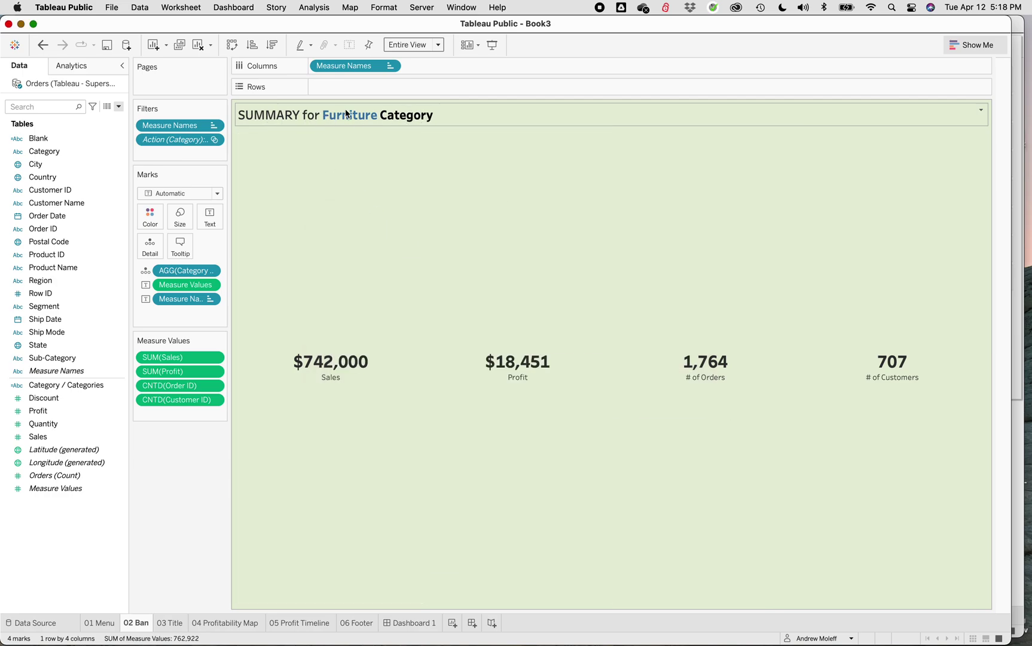
Remove bold formatting from the Category / Categories field in the 02 Ban title and apply the change
right_click(402, 115)
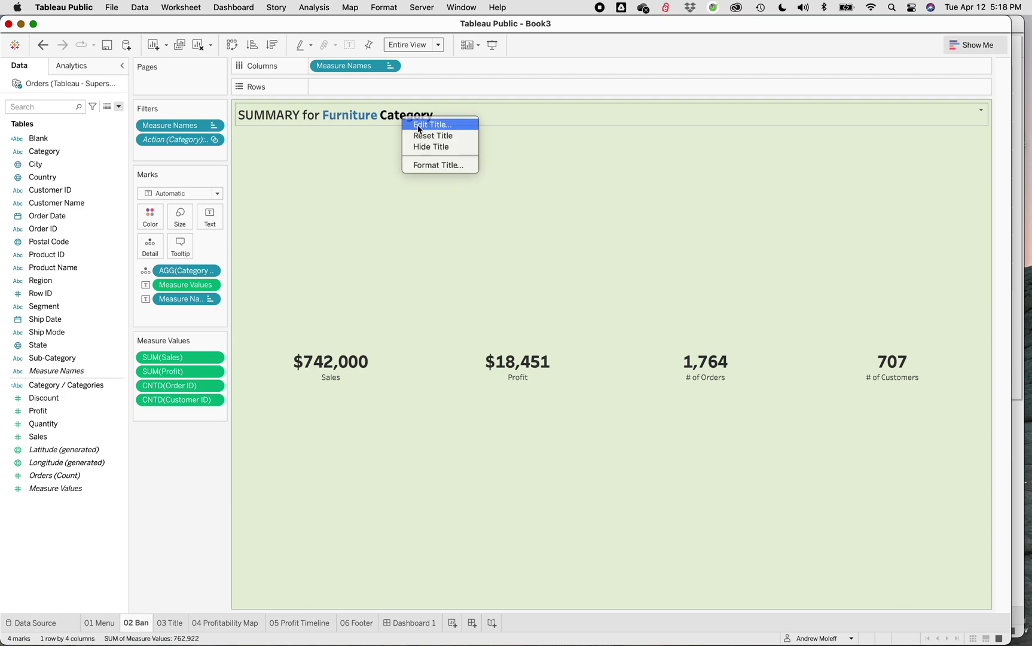
click(419, 125)
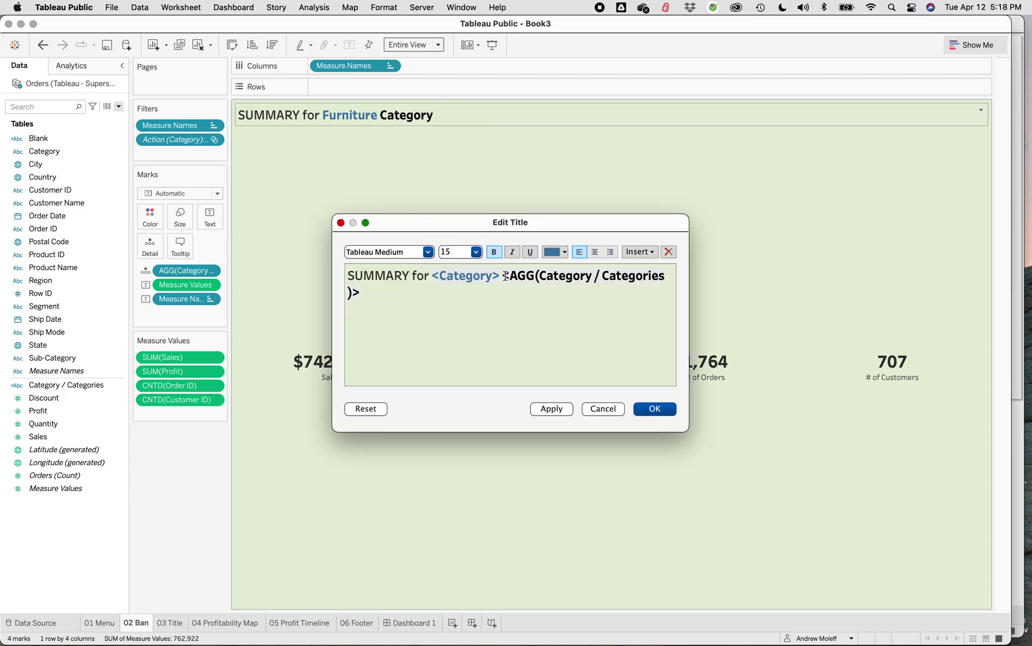
drag(503, 275, 513, 299)
click(495, 252)
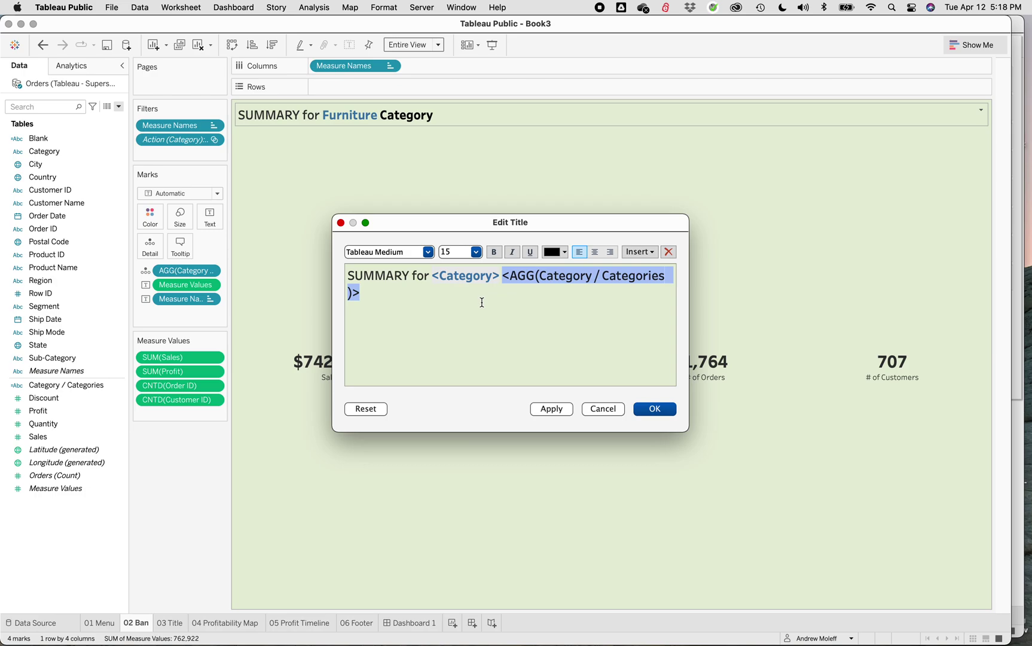
click(551, 410)
click(655, 409)
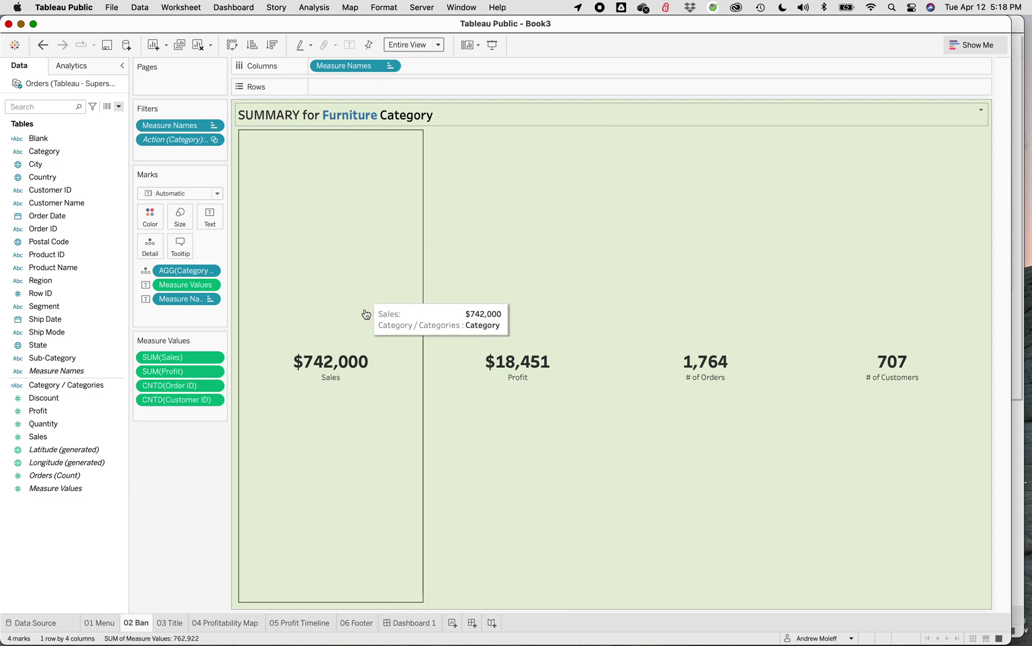
Check the summary title on Dashboard 1 by clearing the Furniture selection and selecting Furniture again
click(411, 623)
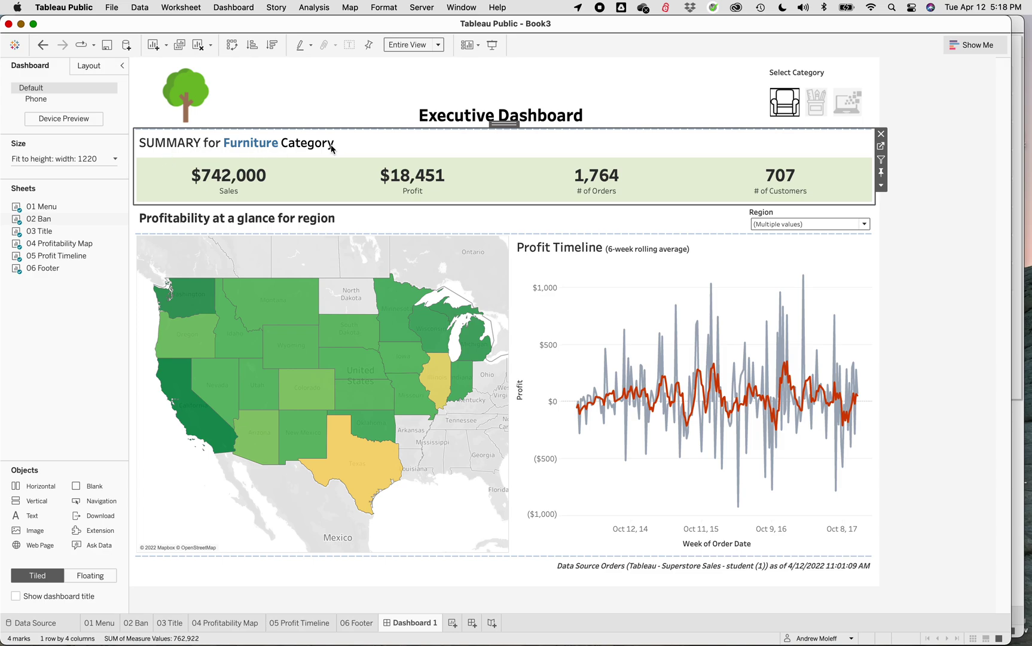
click(787, 105)
click(787, 106)
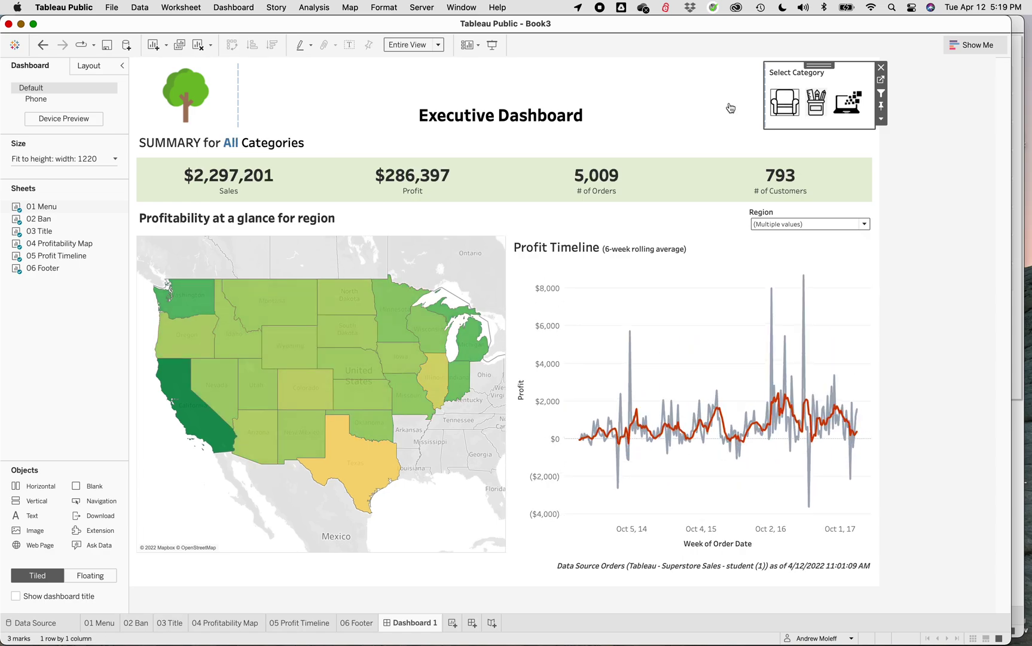
click(775, 113)
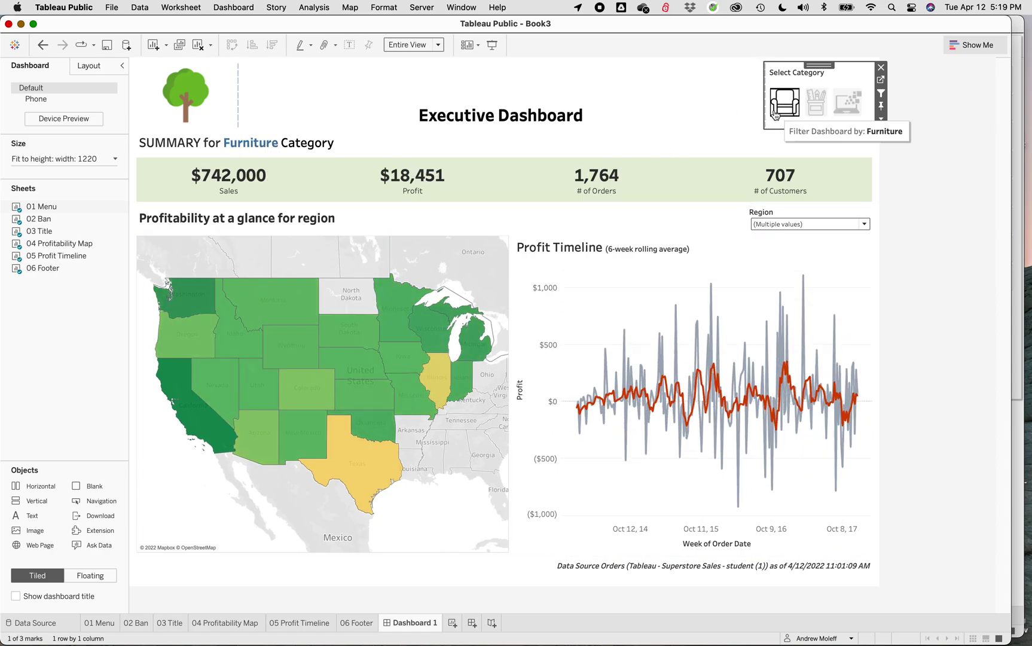
Test the summary title with Furniture and Office Supplies selected together and separately, ending with only Office Supplies selected
right_click(812, 105)
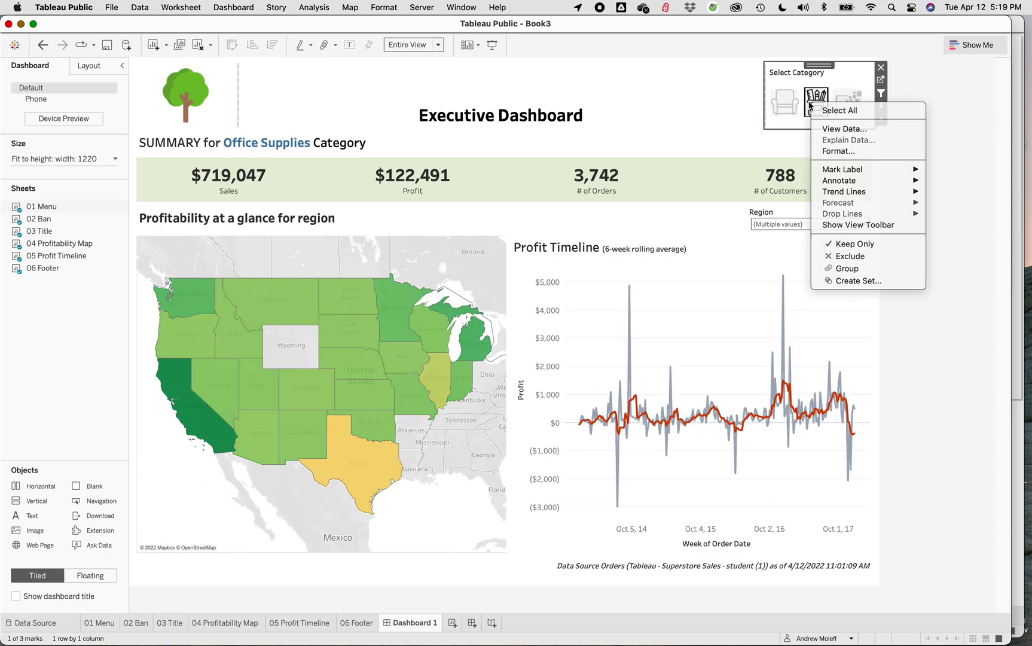
key(Escape)
super+click(787, 112)
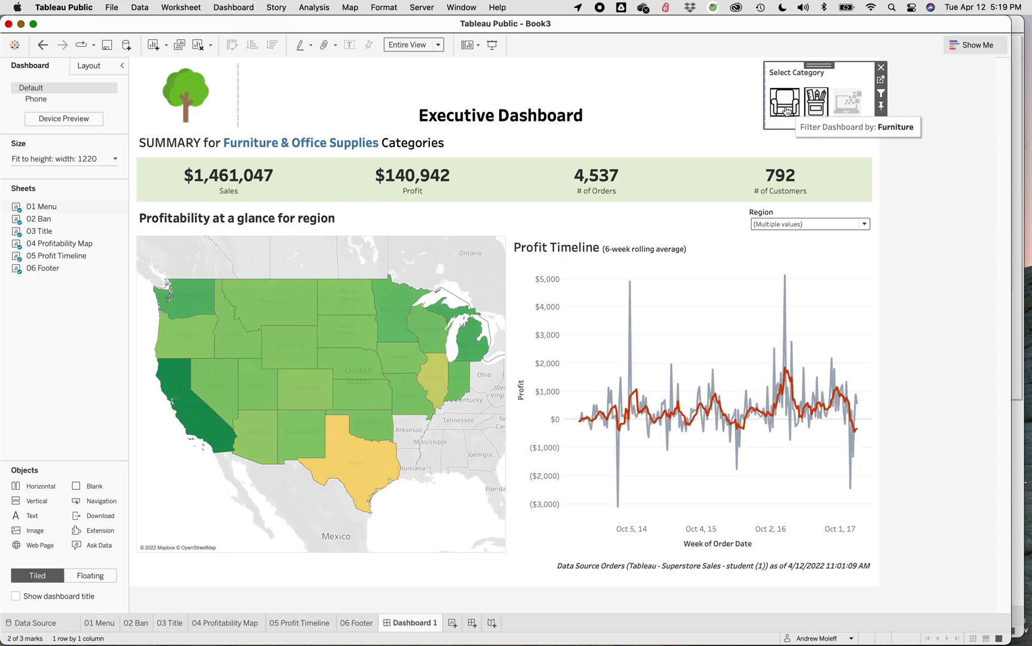
super+click(812, 111)
click(807, 113)
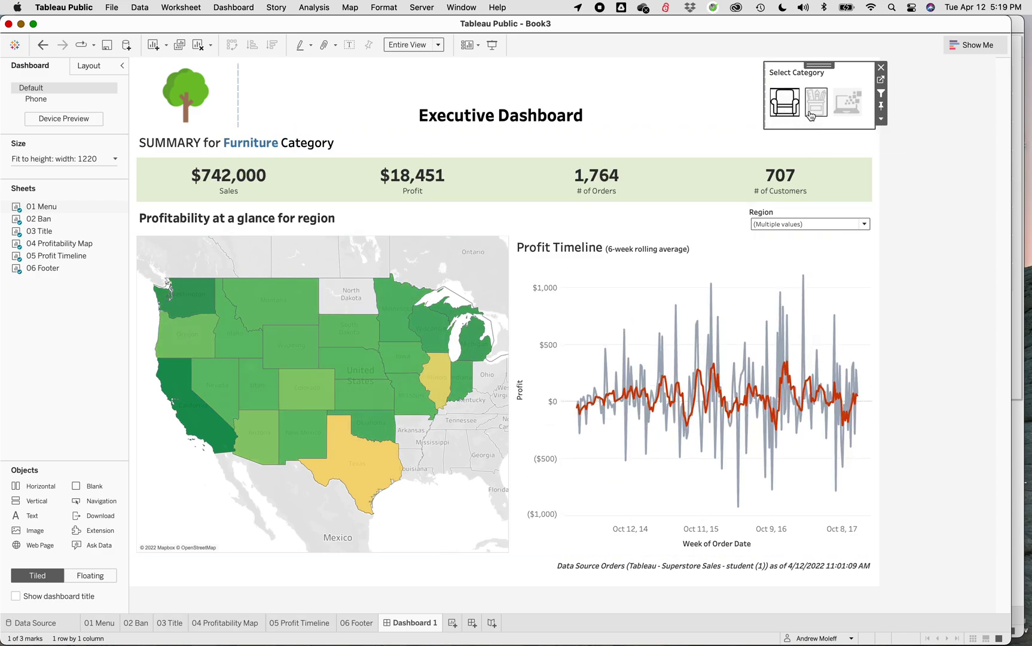
super+click(785, 109)
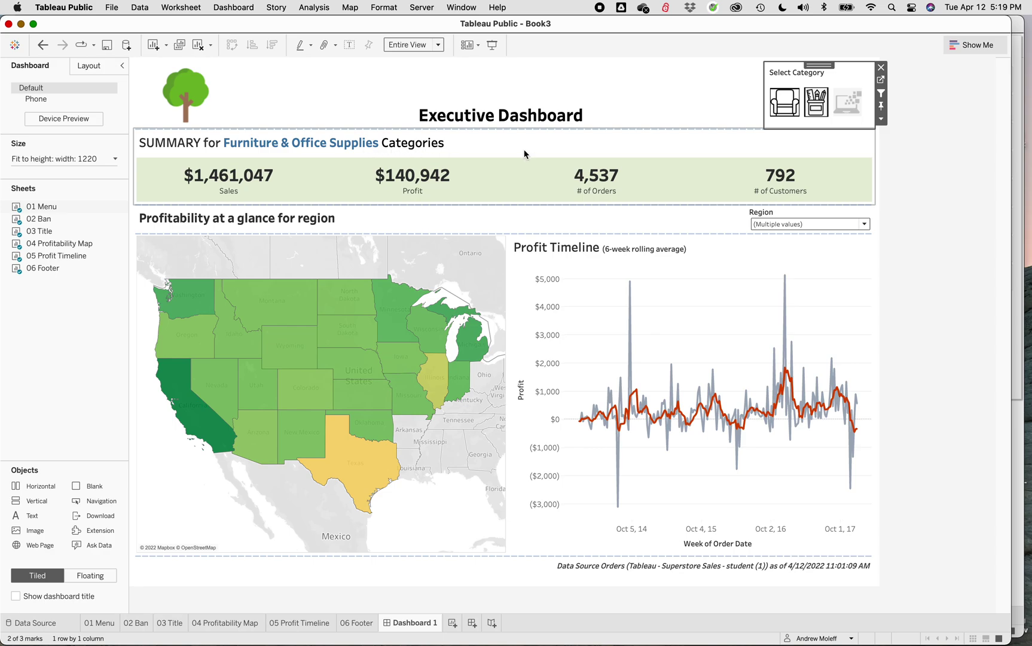
click(806, 113)
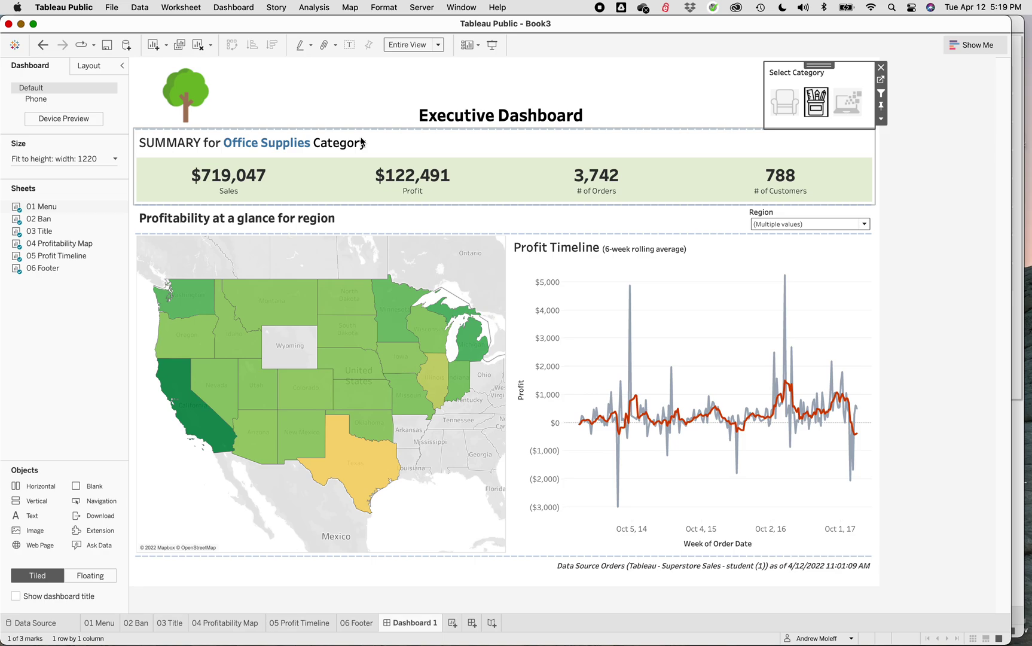
Review which worksheets the dashboard's Region filter applies to, and close the worksheet selection without changes
click(870, 221)
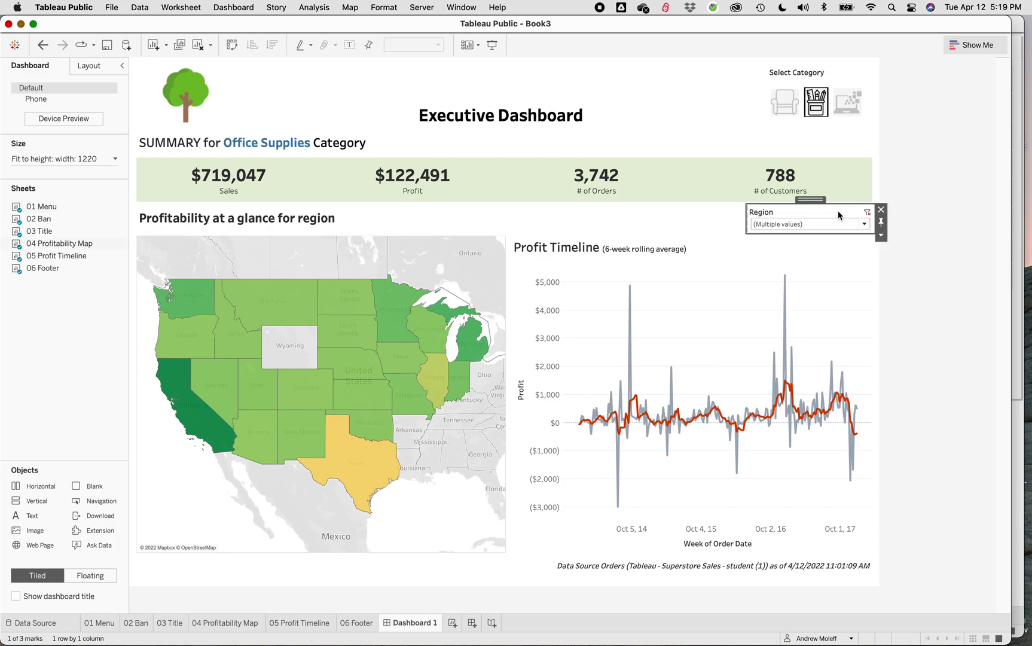
click(881, 235)
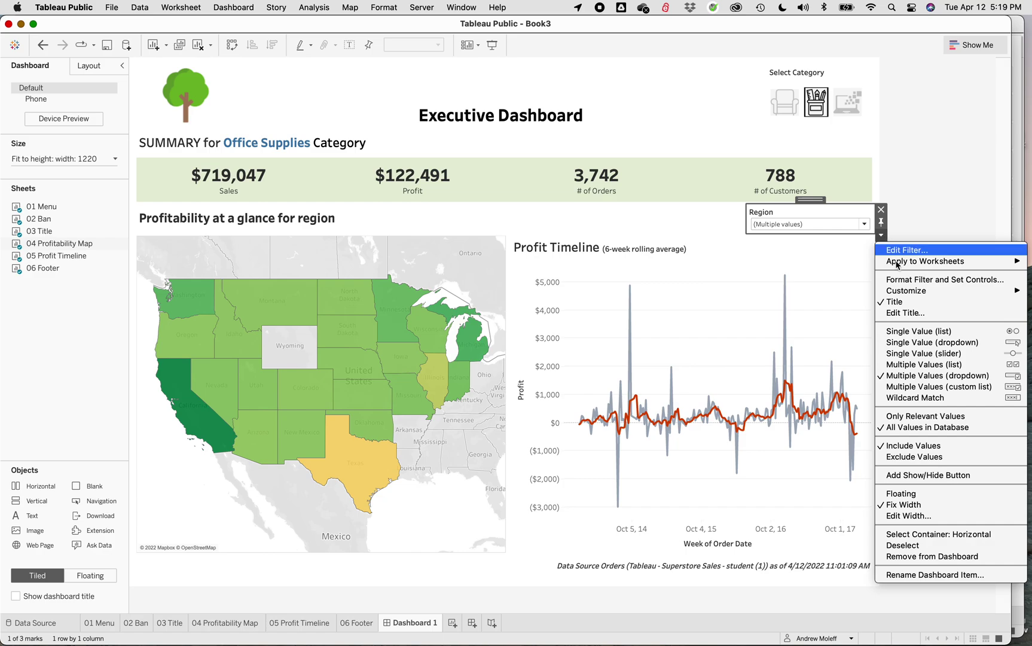
mouse_move(921, 267)
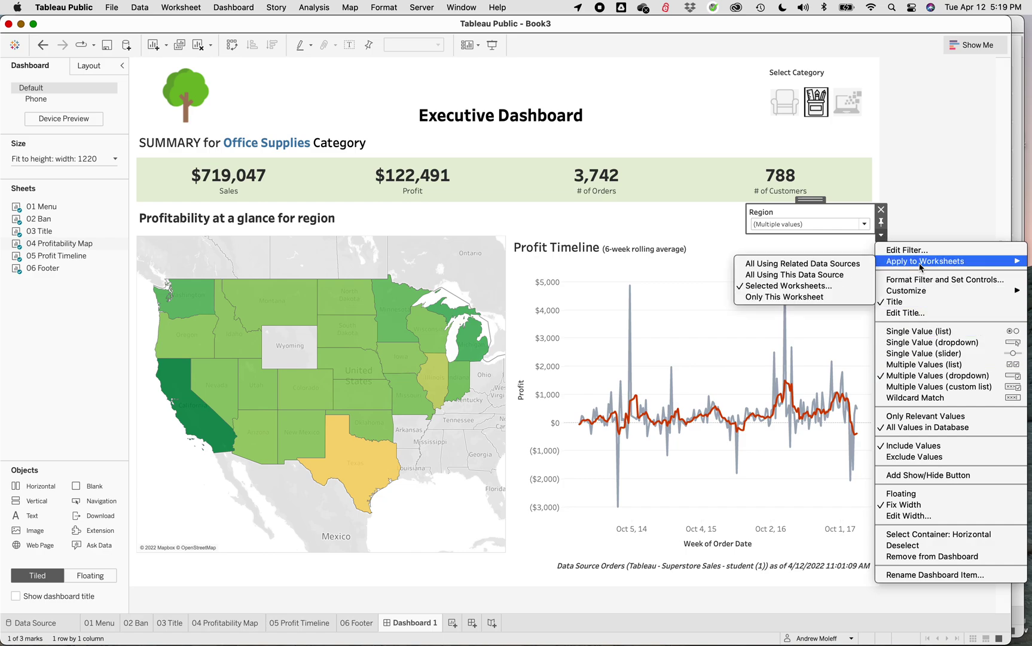
click(814, 289)
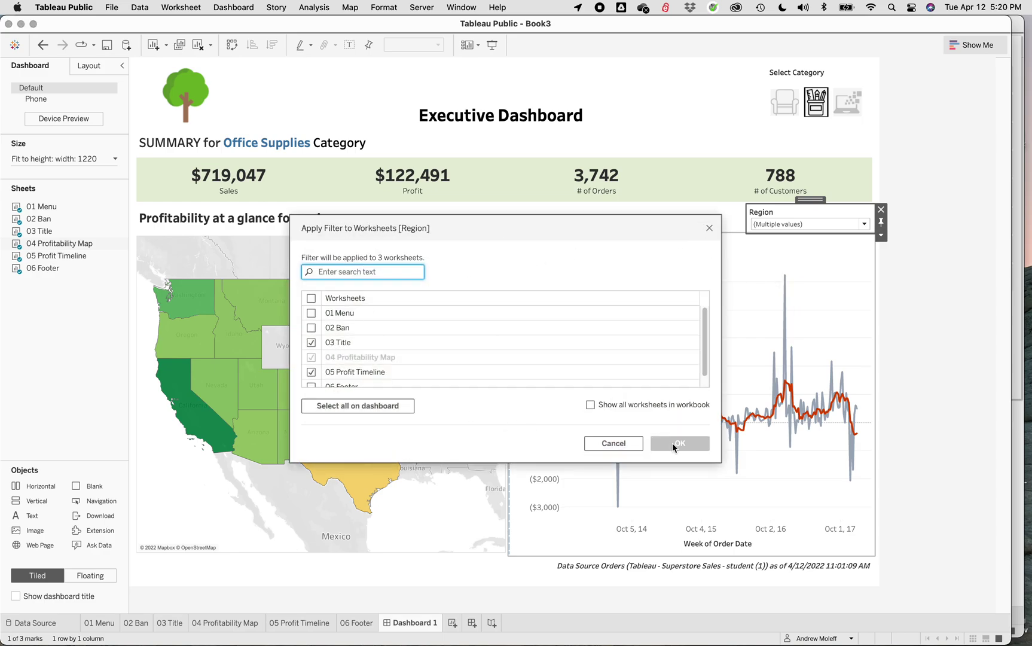
click(626, 444)
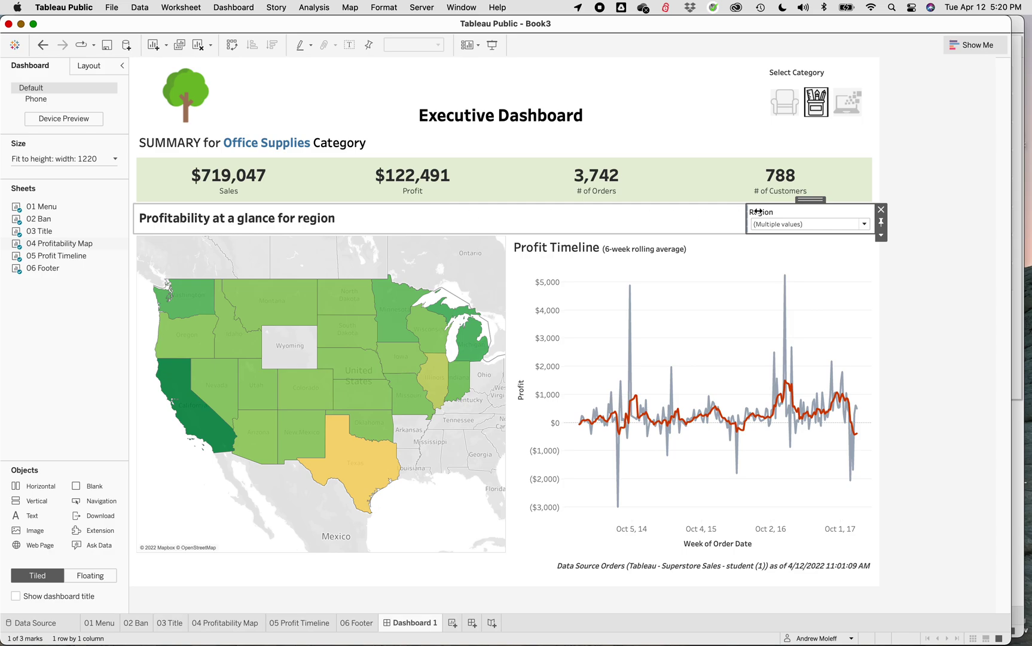
Insert the Region field before the word "region" in the 03 Title sheet's "Profitability at a glance for region" title
right_click(284, 225)
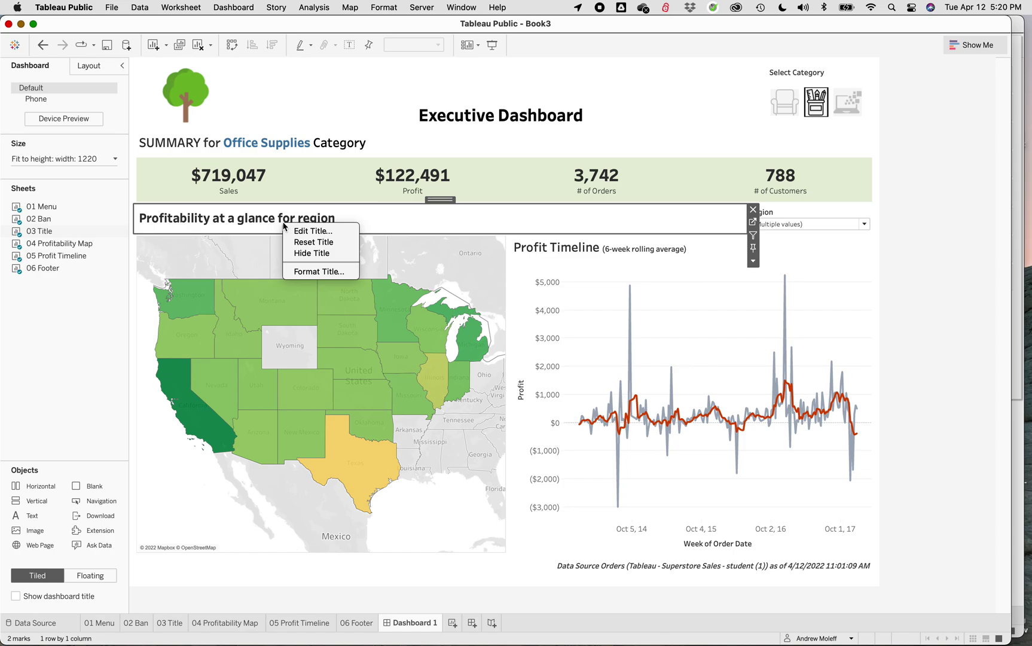
click(292, 227)
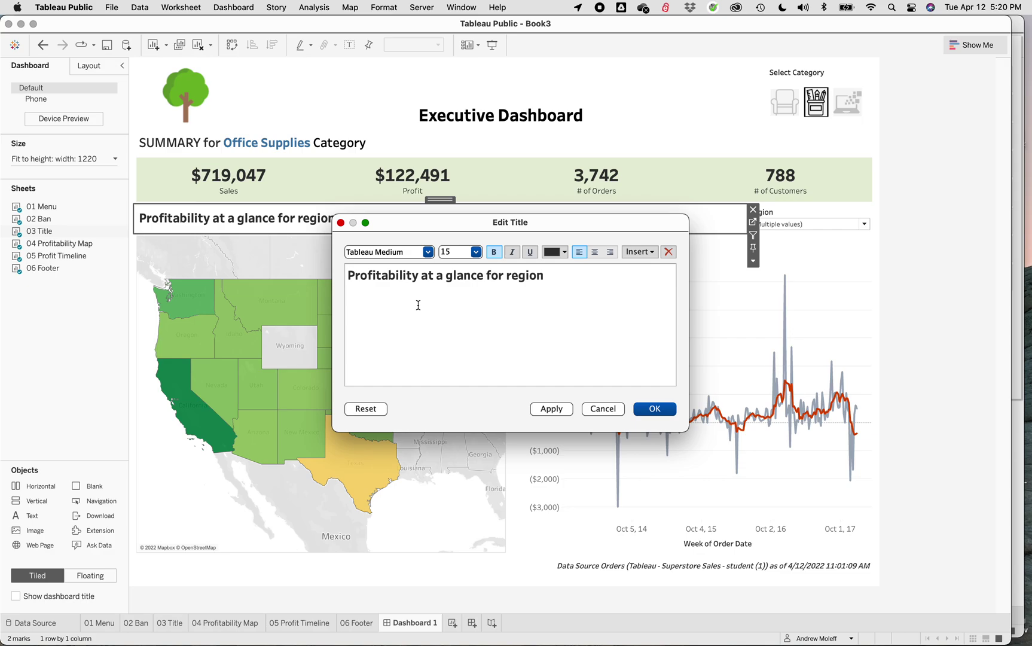
click(505, 276)
click(639, 251)
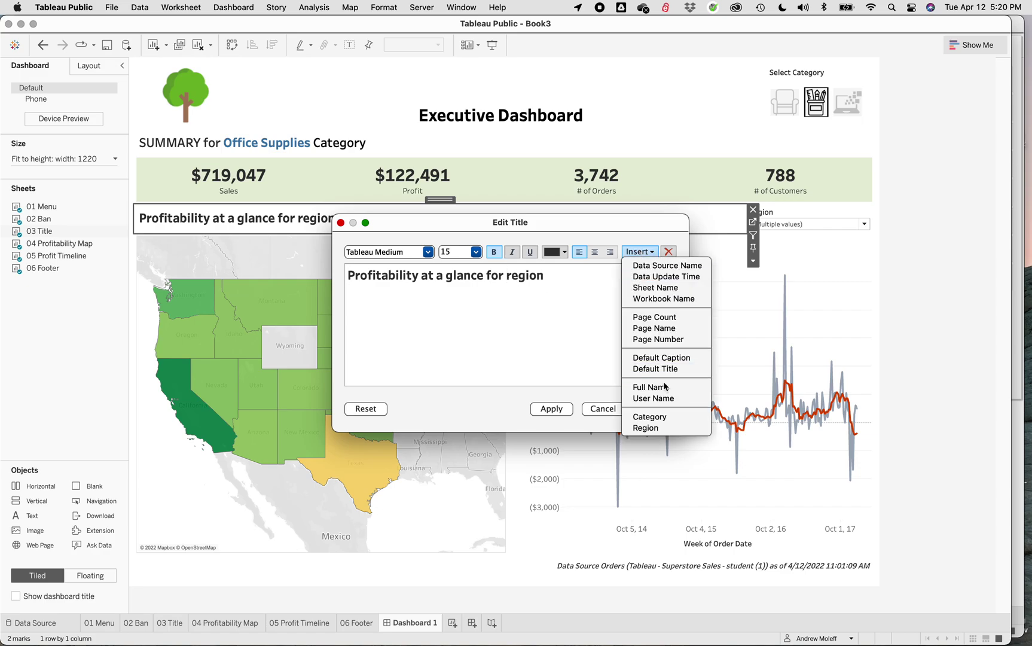
click(660, 428)
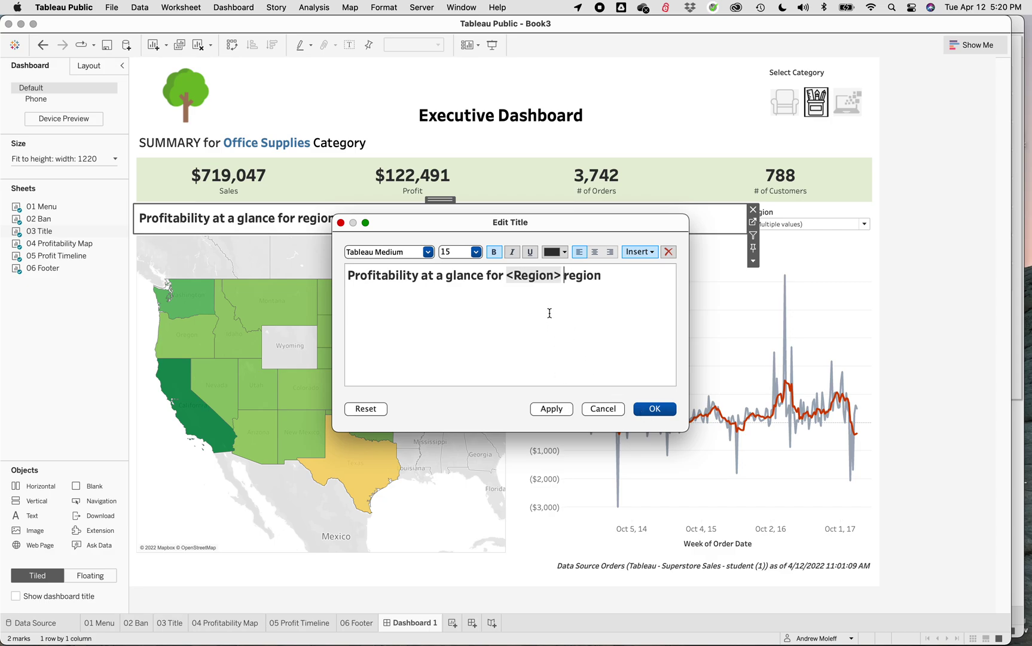
Color the Region field blue in the "Profitability at a glance for" title and save the title
drag(560, 274, 510, 274)
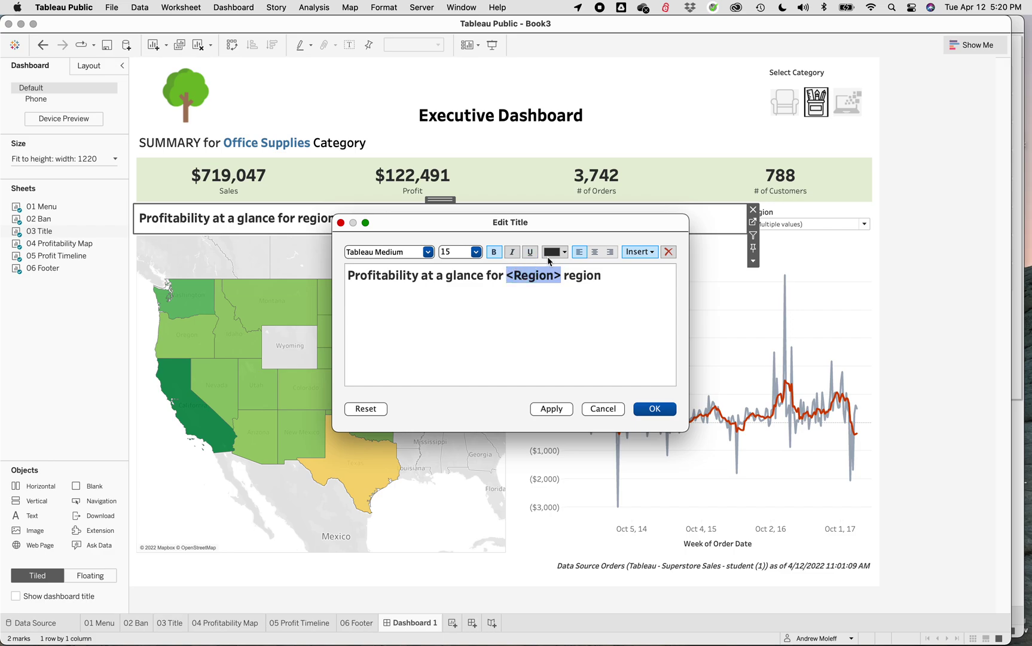
click(564, 252)
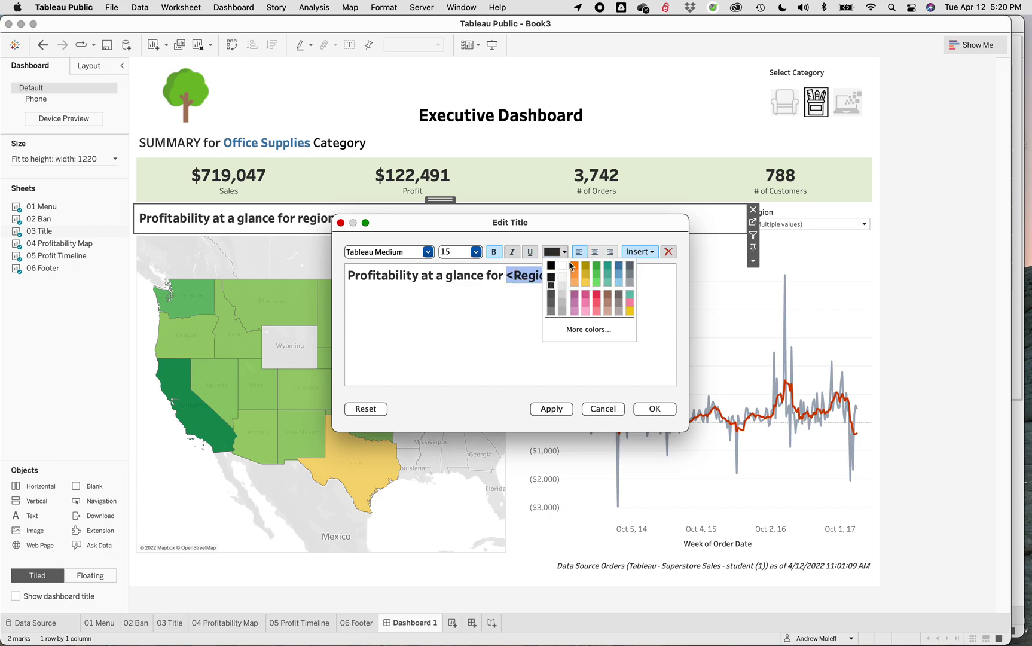
click(619, 269)
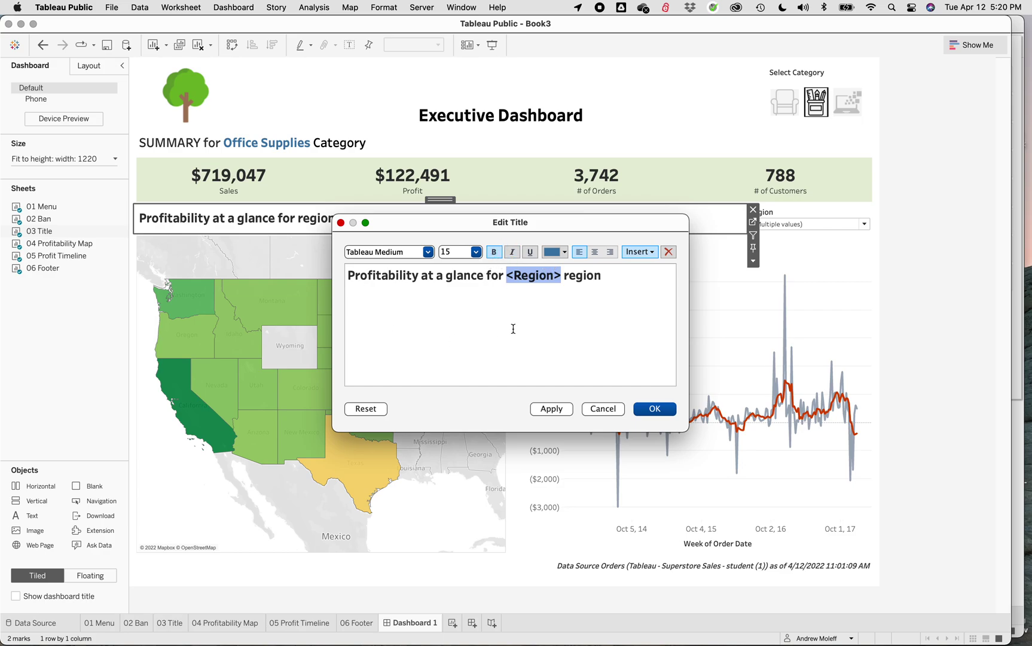
click(551, 408)
click(654, 409)
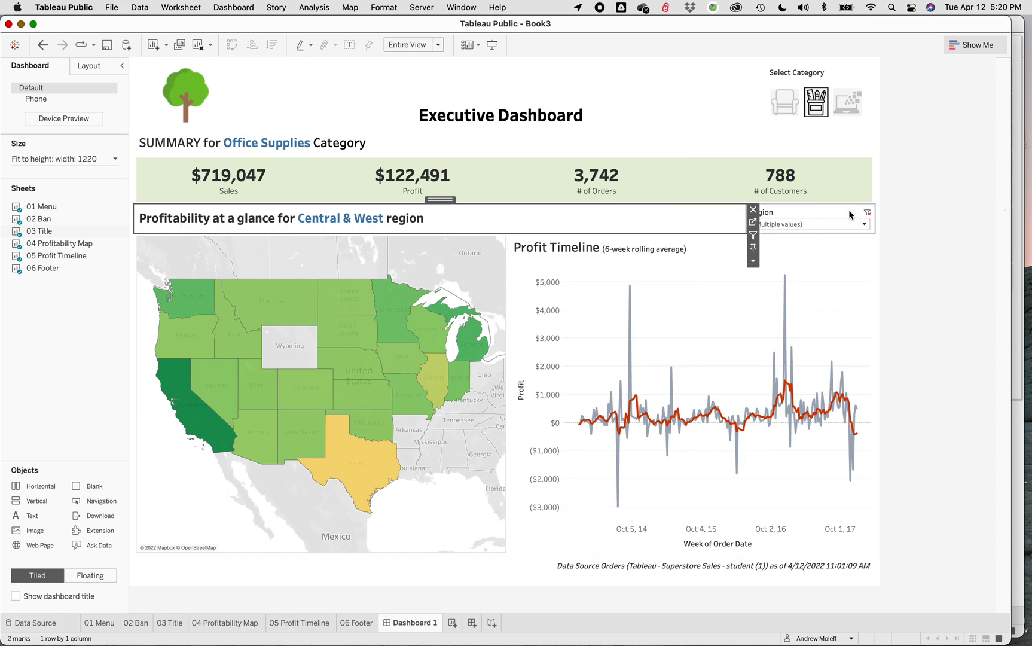
Test the profitability title by clearing Central in the dashboard's Region filter and selecting Central again alongside West
click(861, 224)
click(861, 223)
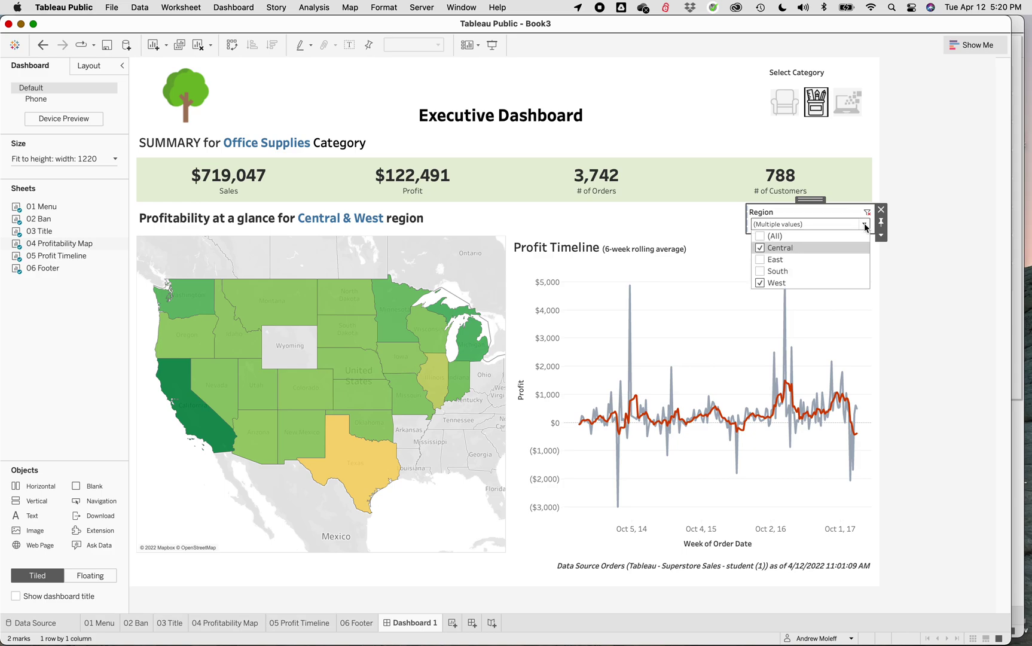
click(760, 247)
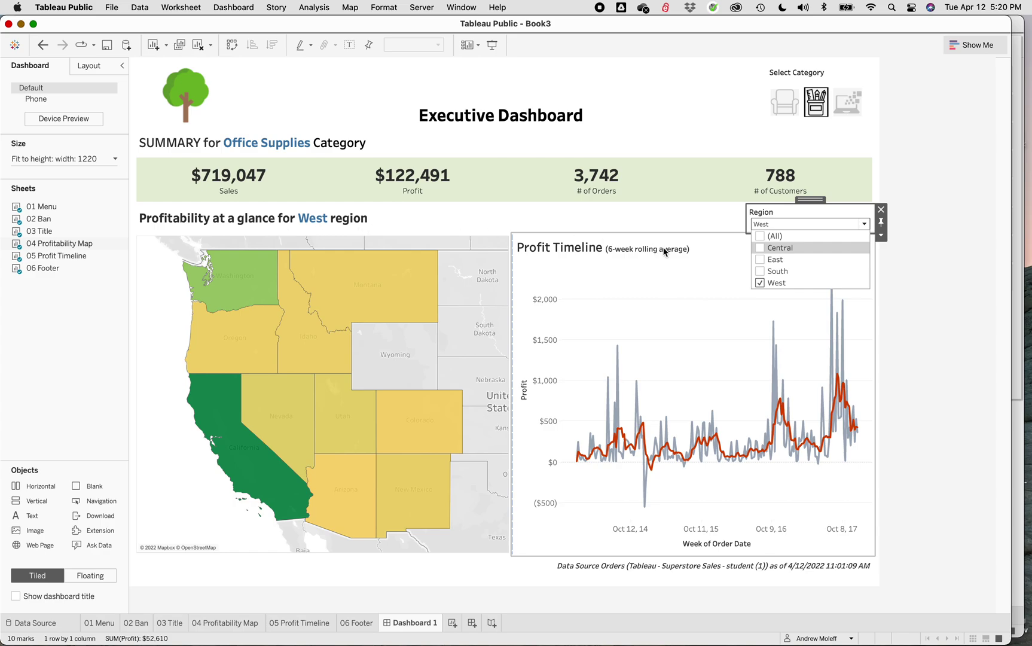
click(760, 246)
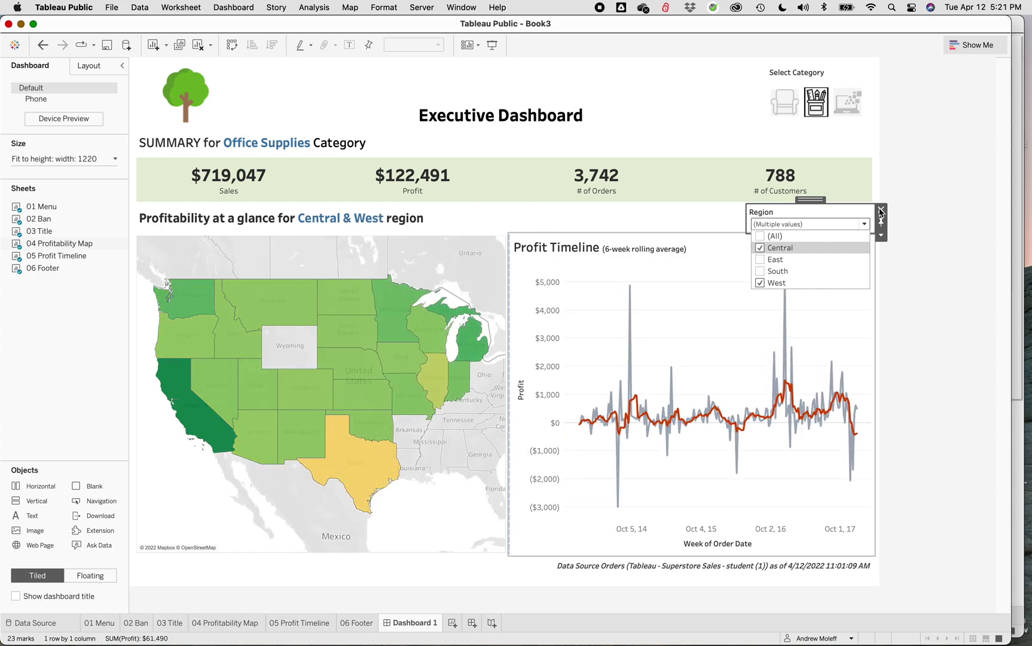
click(664, 214)
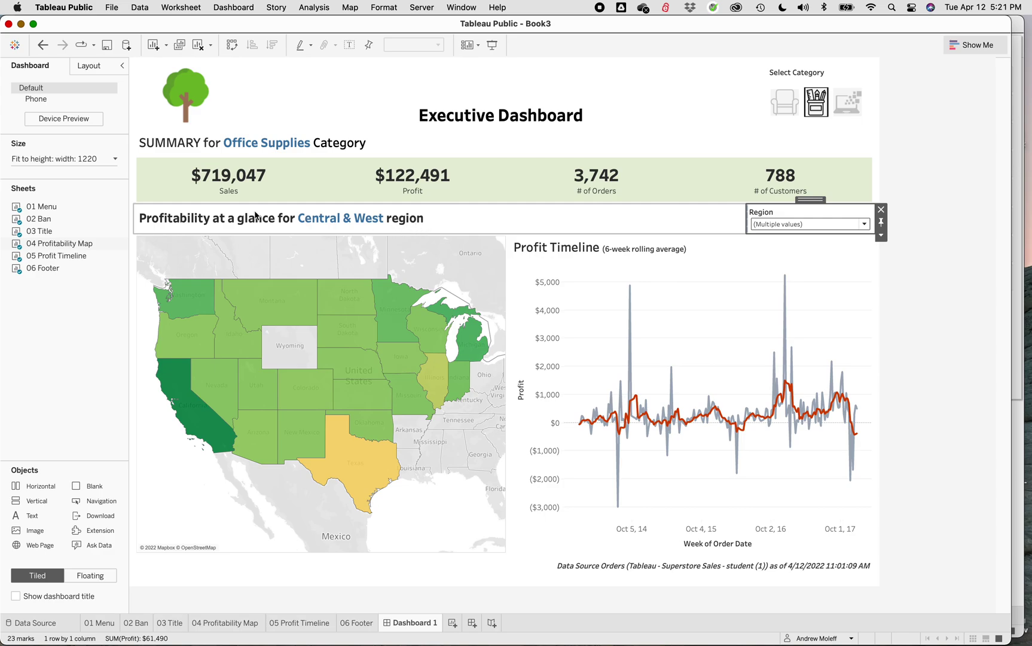
Start a new calculated field named "Region / Regions" from the 03 Title sheet
mouse_move(85, 235)
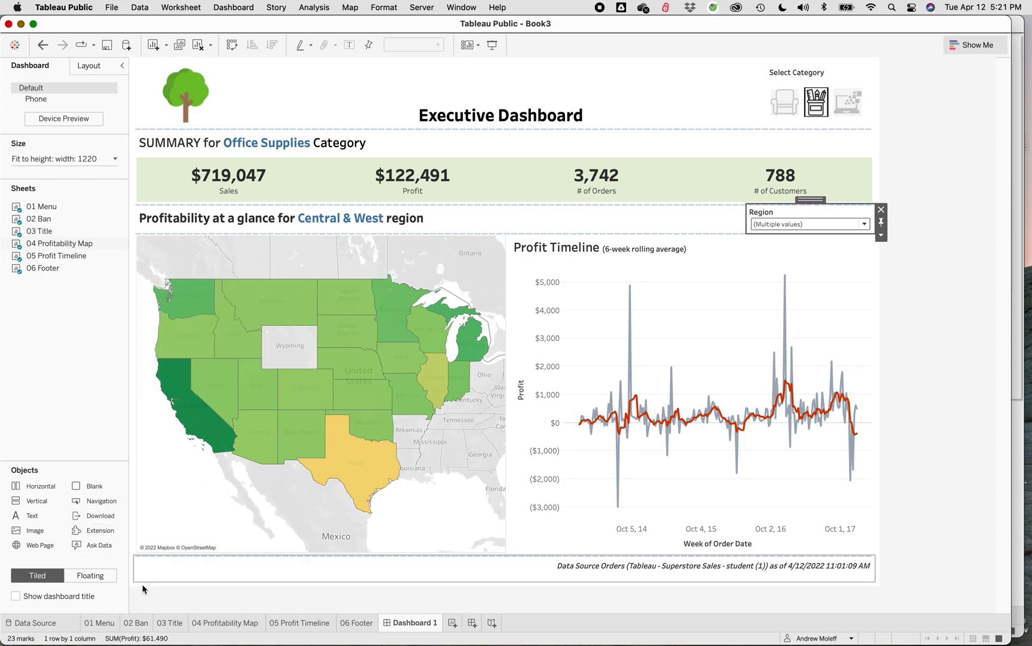
click(168, 623)
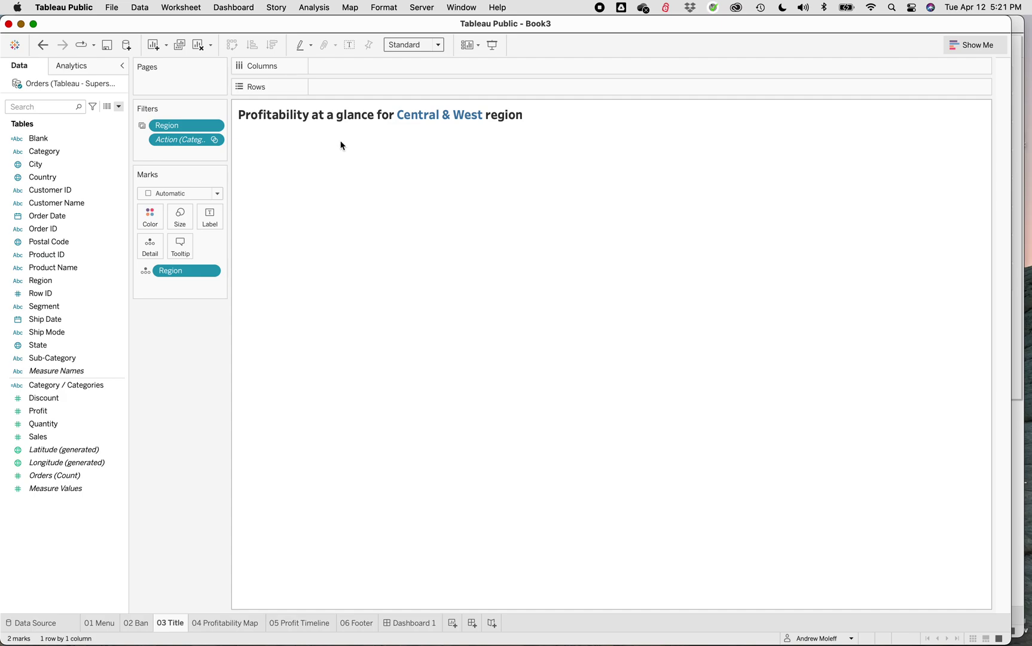
click(323, 8)
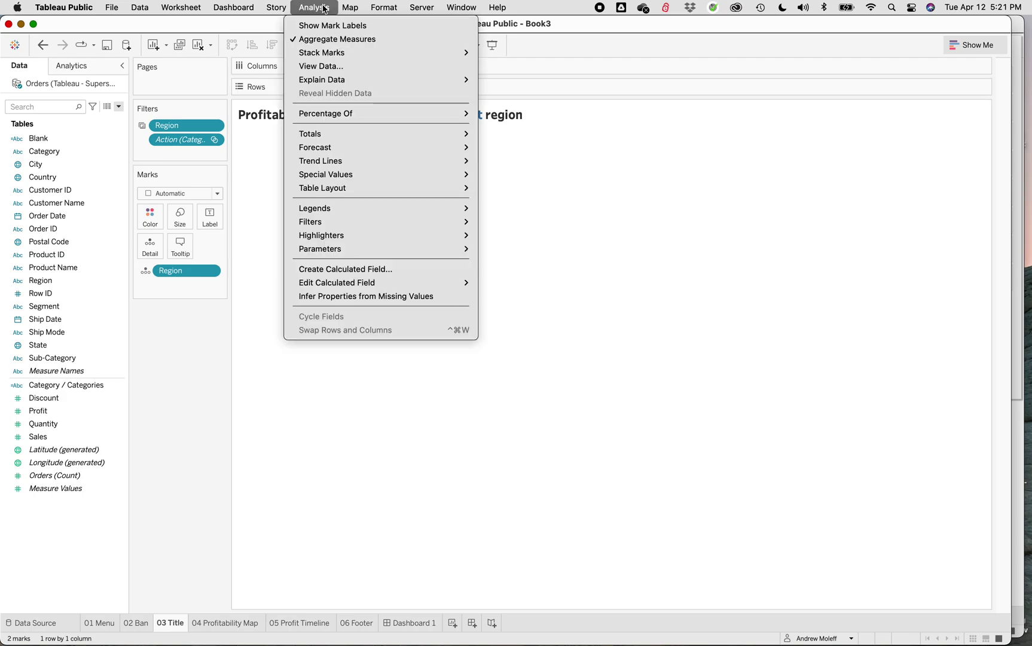
click(317, 269)
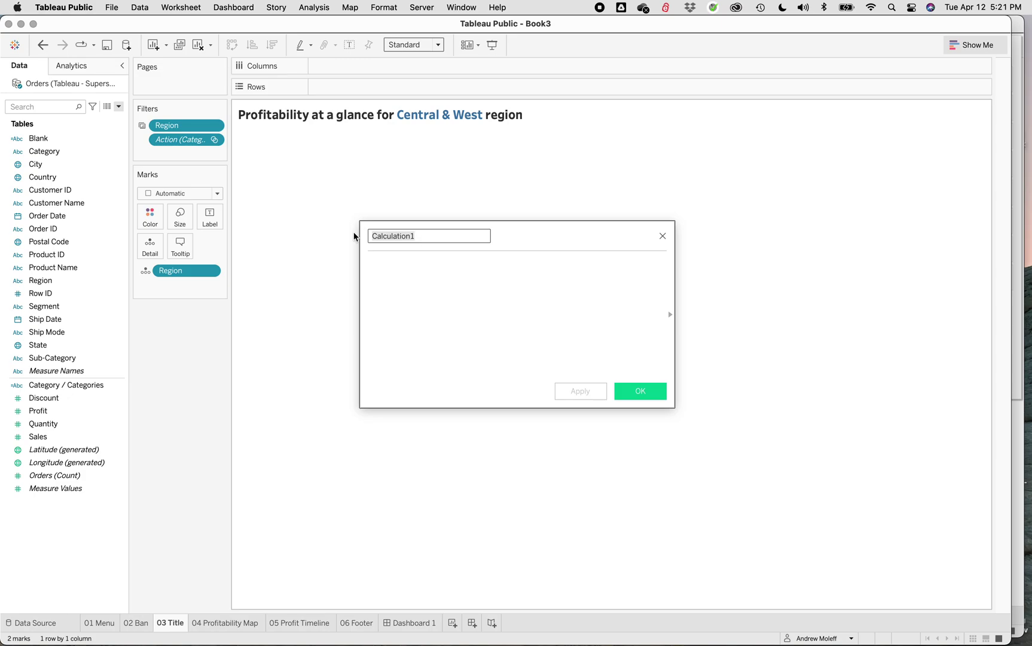
text(Region / Regions)
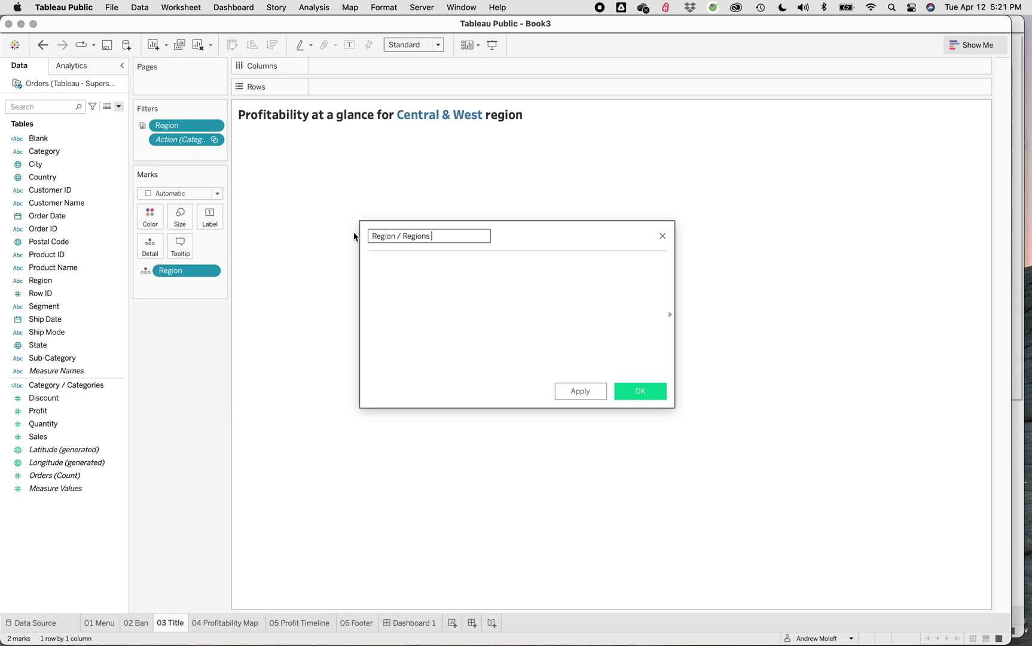
click(391, 280)
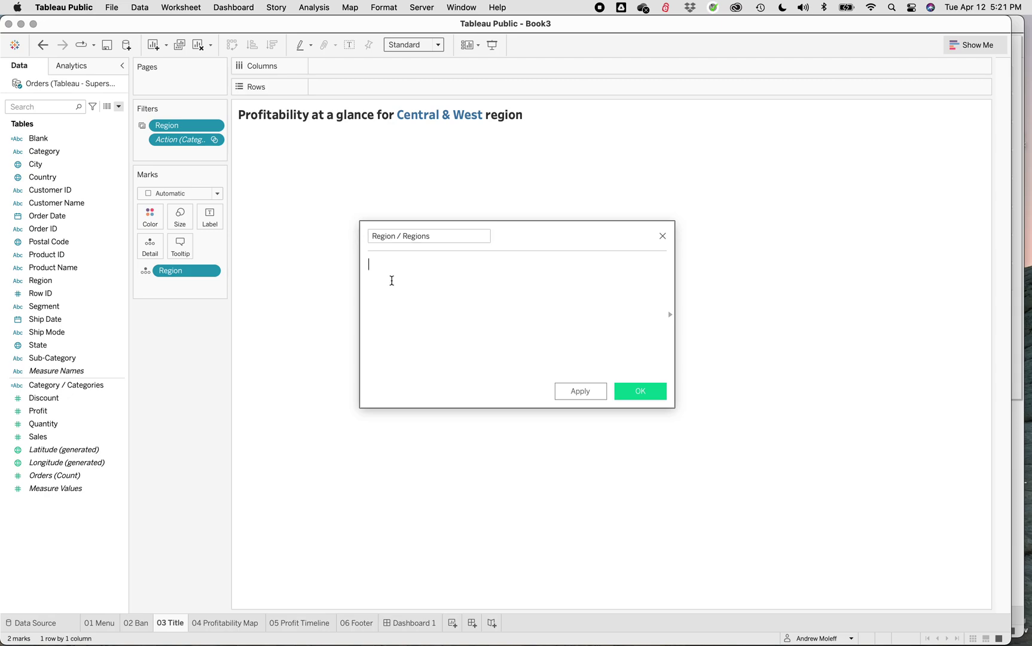
Enter the condition IF COUNTD([Region]) >1 in the Region / Regions calculation
text(IF)
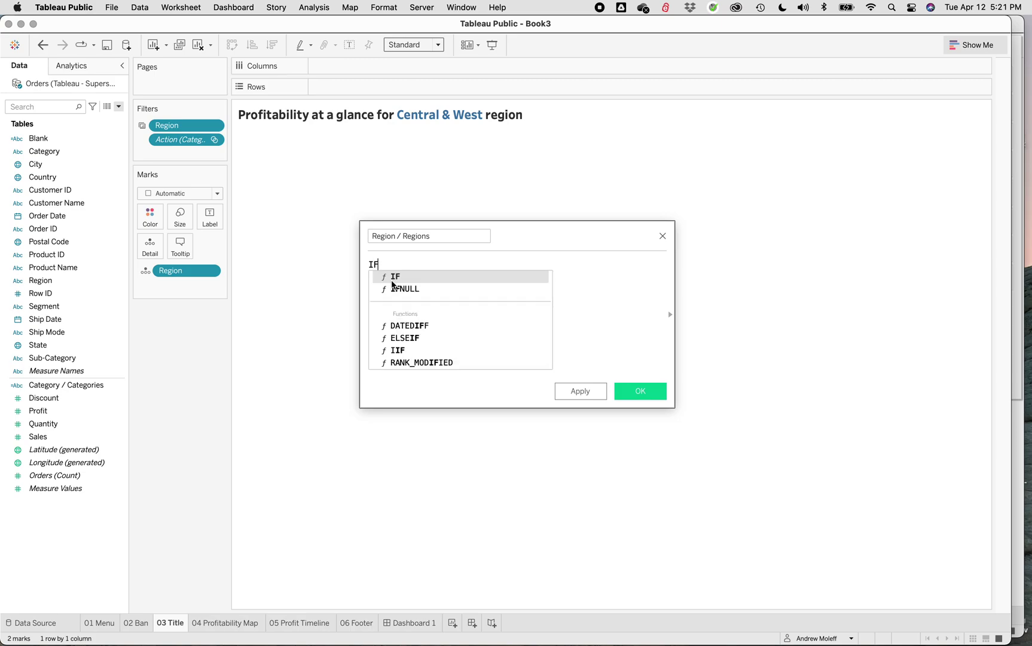
text( Count)
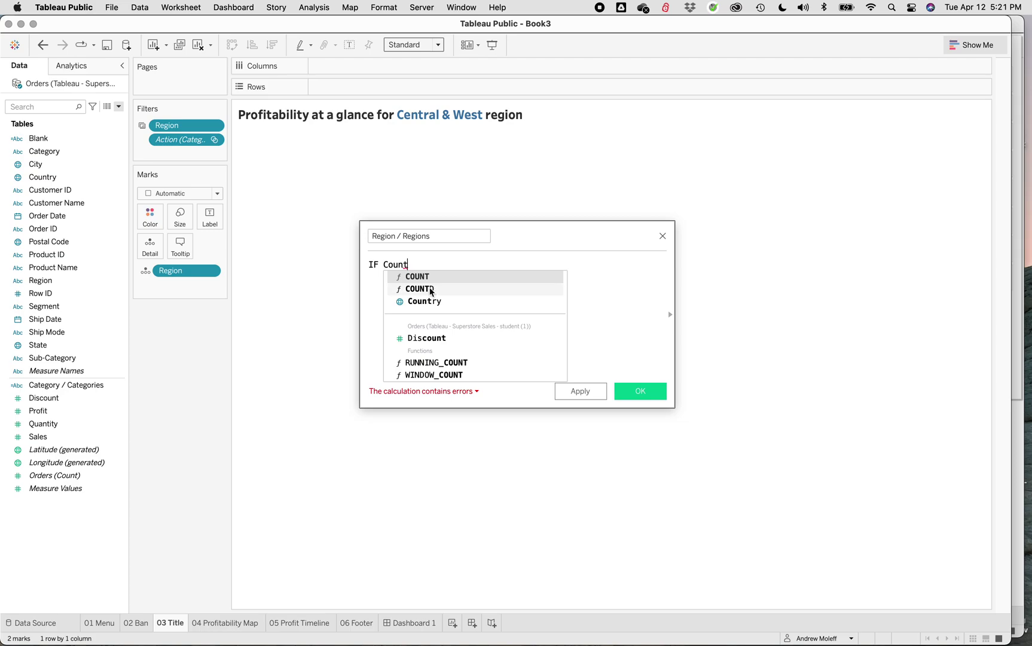
double_click(430, 288)
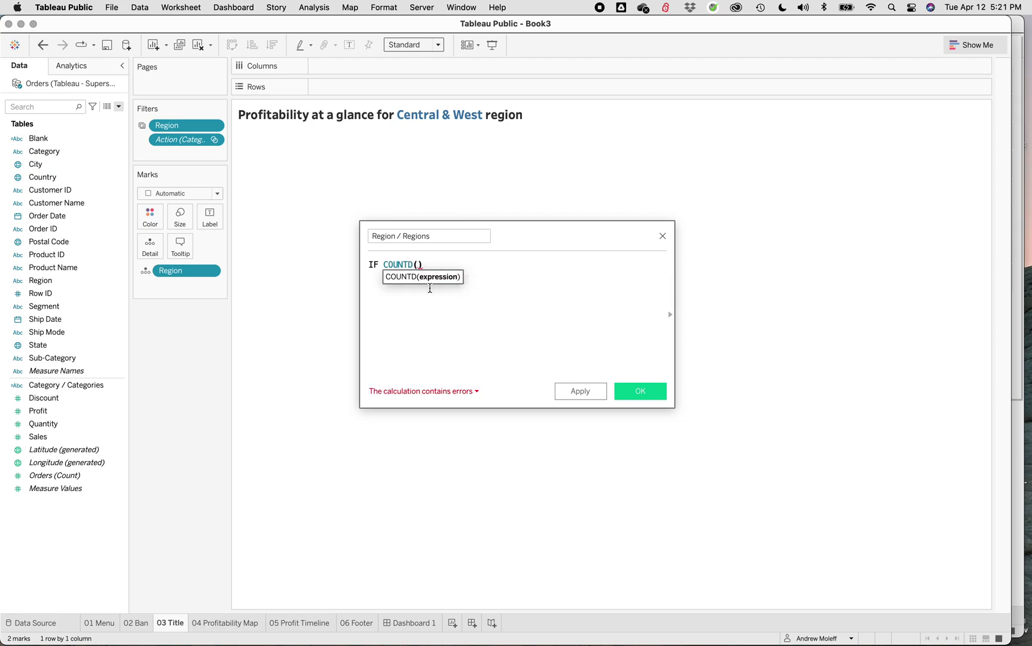
text(re)
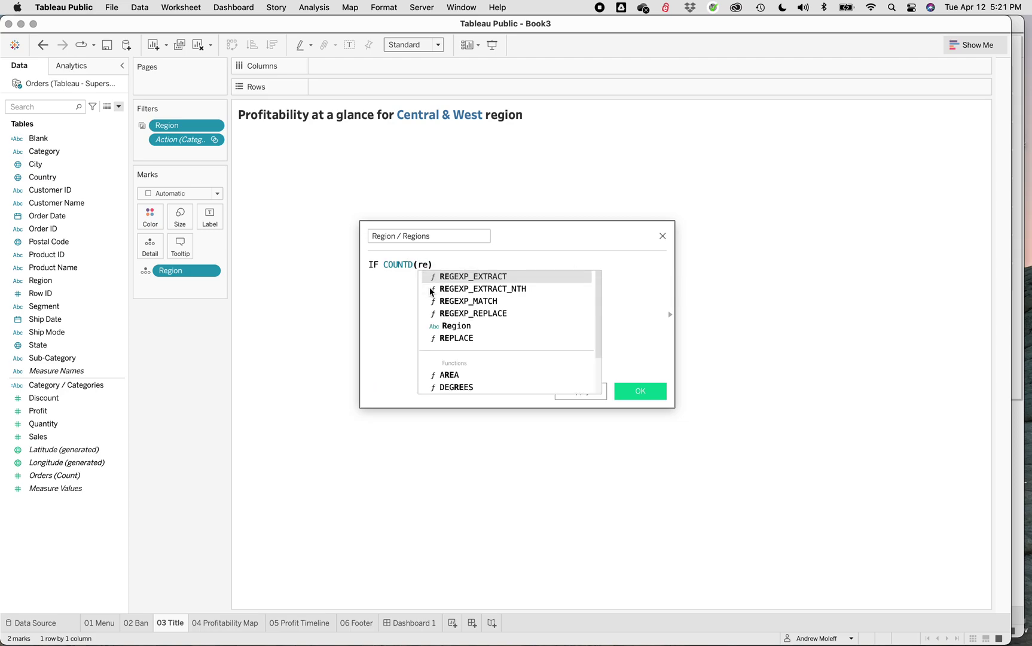
click(456, 326)
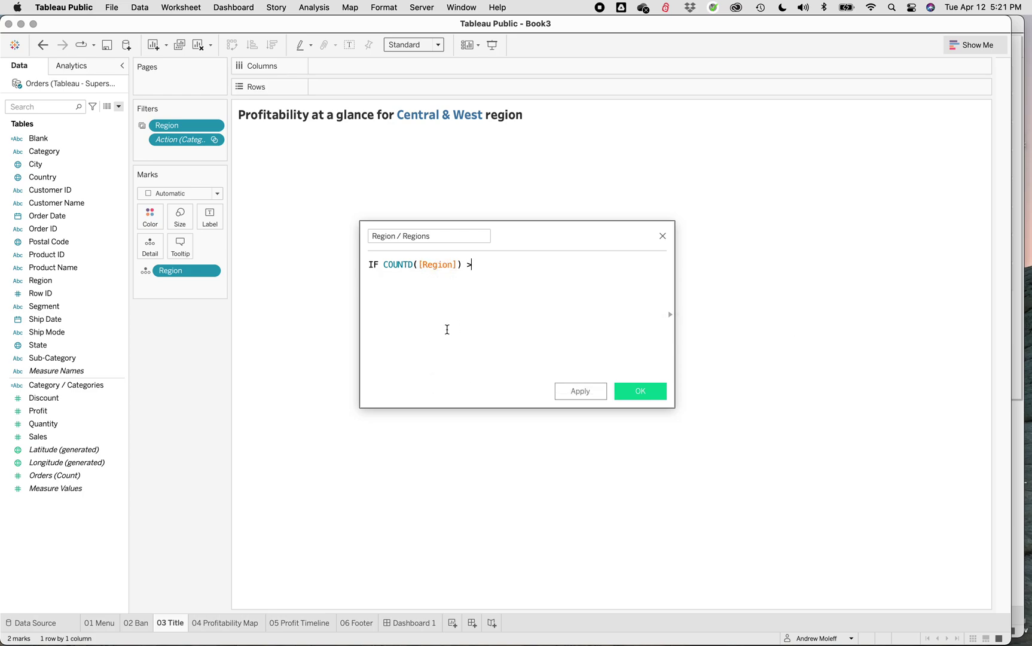
text(>1)
Add a THEN line to the Region / Regions calculation that returns "regions" in lowercase
key(Return)
text(The)
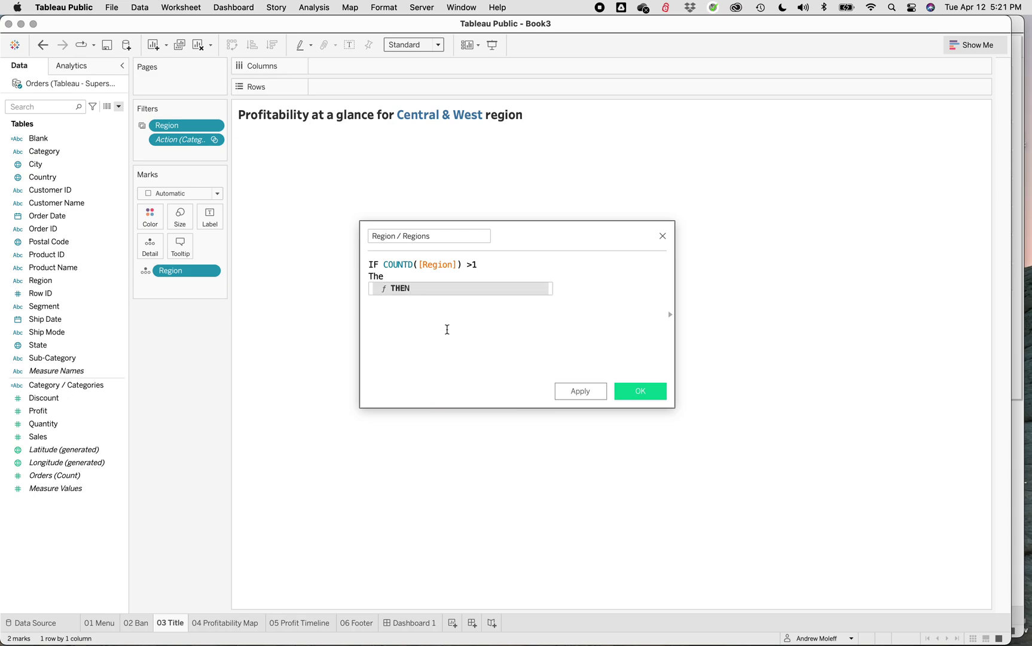
click(422, 290)
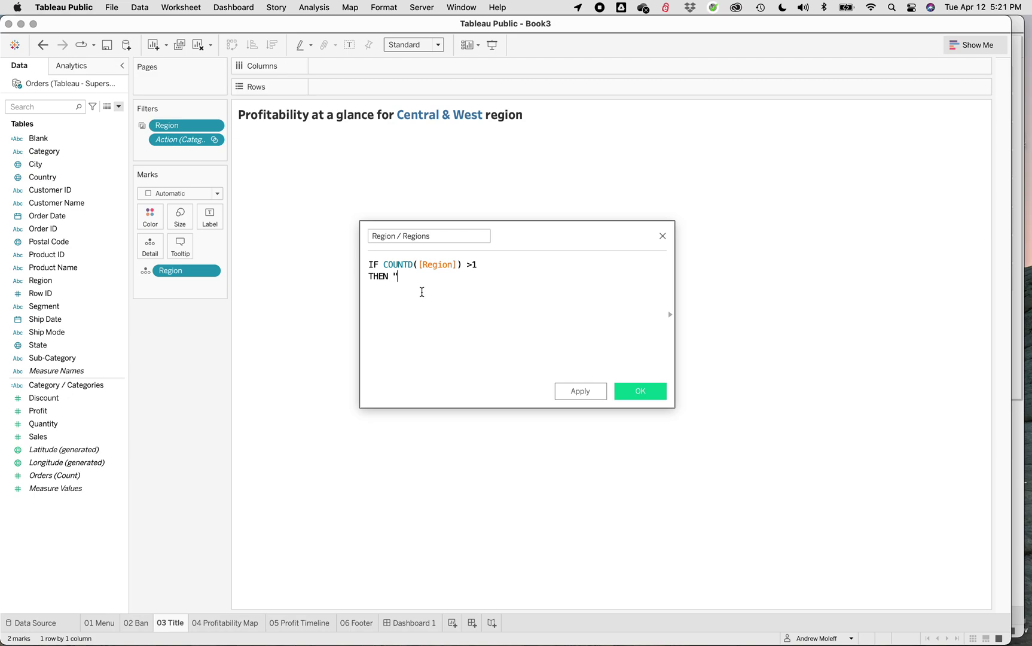
text("Regions")
click(1020, 99)
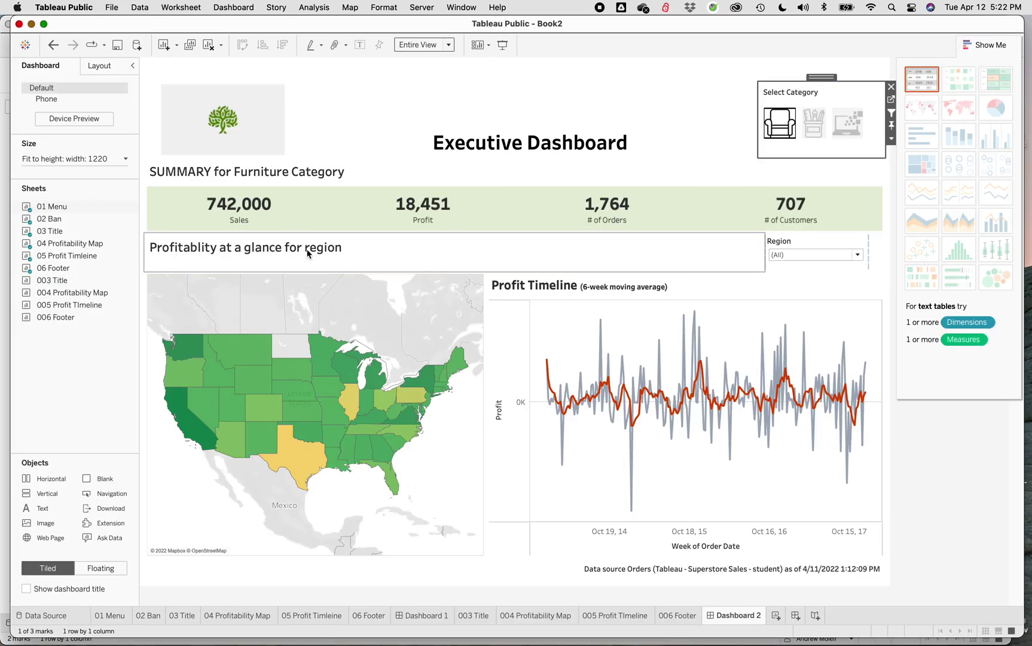
click(9, 231)
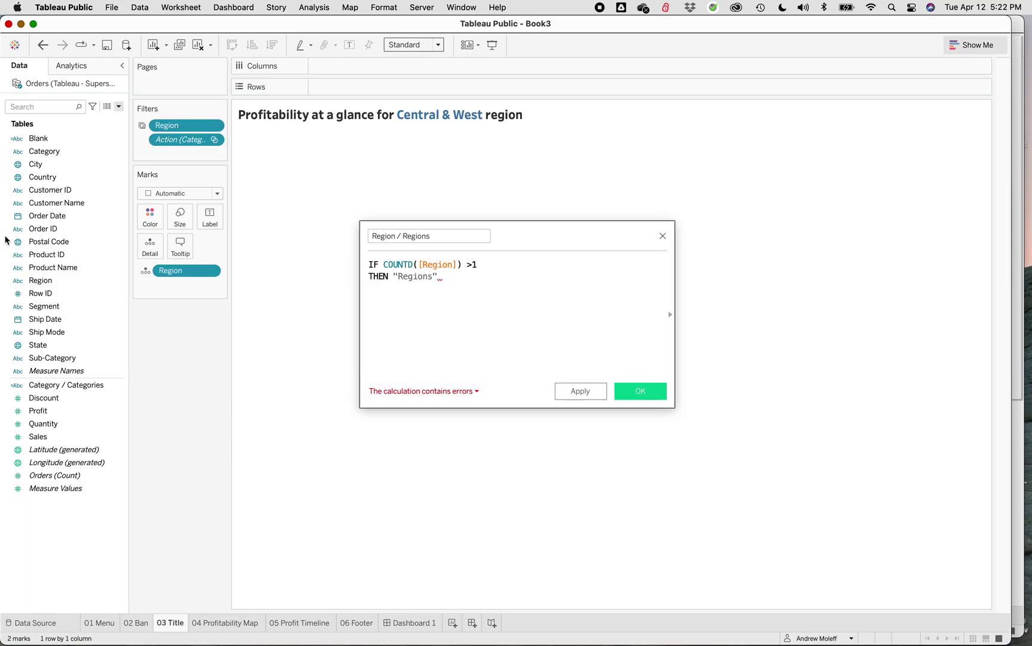
click(398, 277)
key(Delete)
text(r)
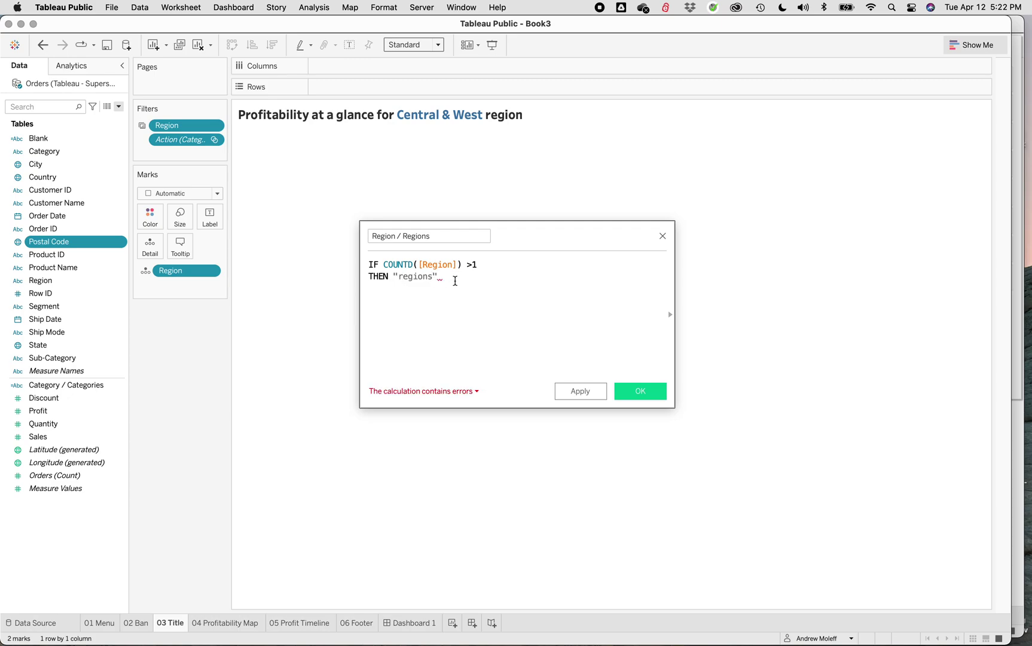
Complete the Region / Regions calculation with ELSE "region" and END, and save the calculated field
key(Return)
text(ELS)
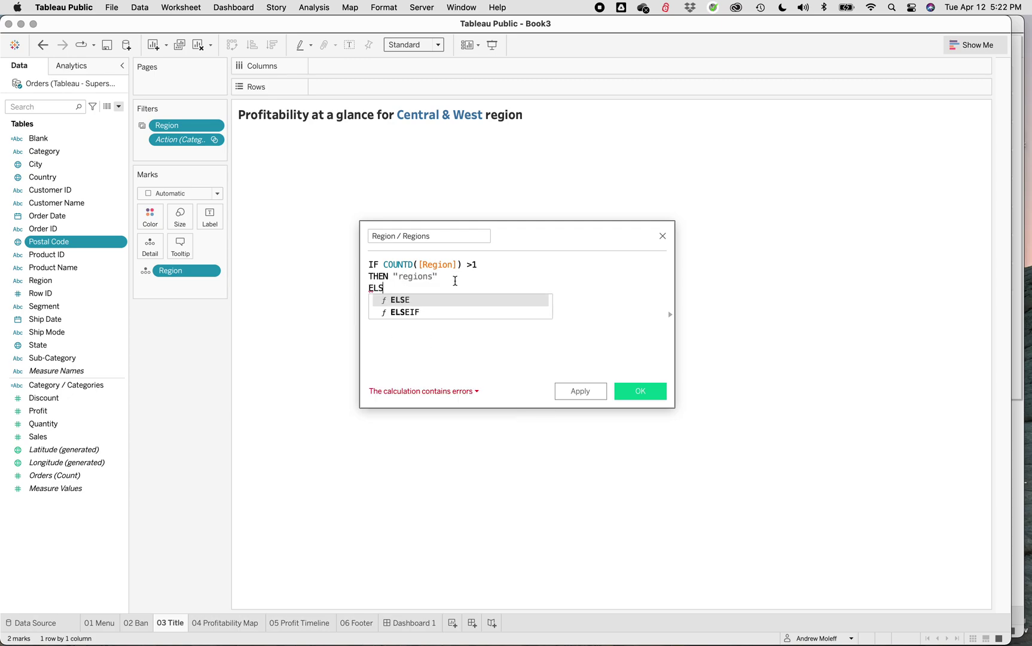
click(412, 299)
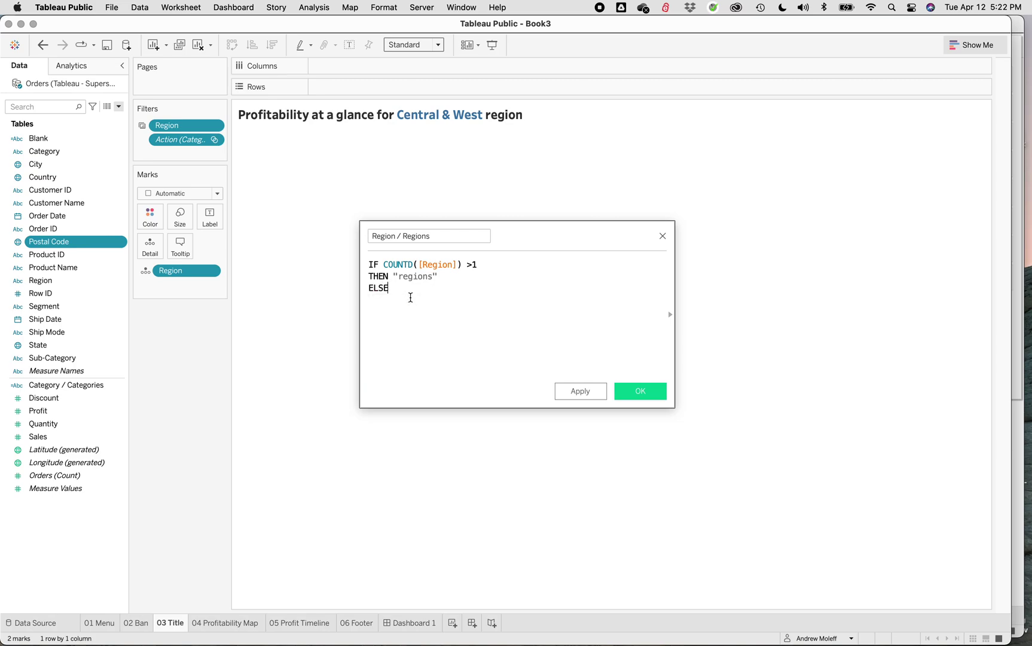
text("region")
key(Return)
text(END)
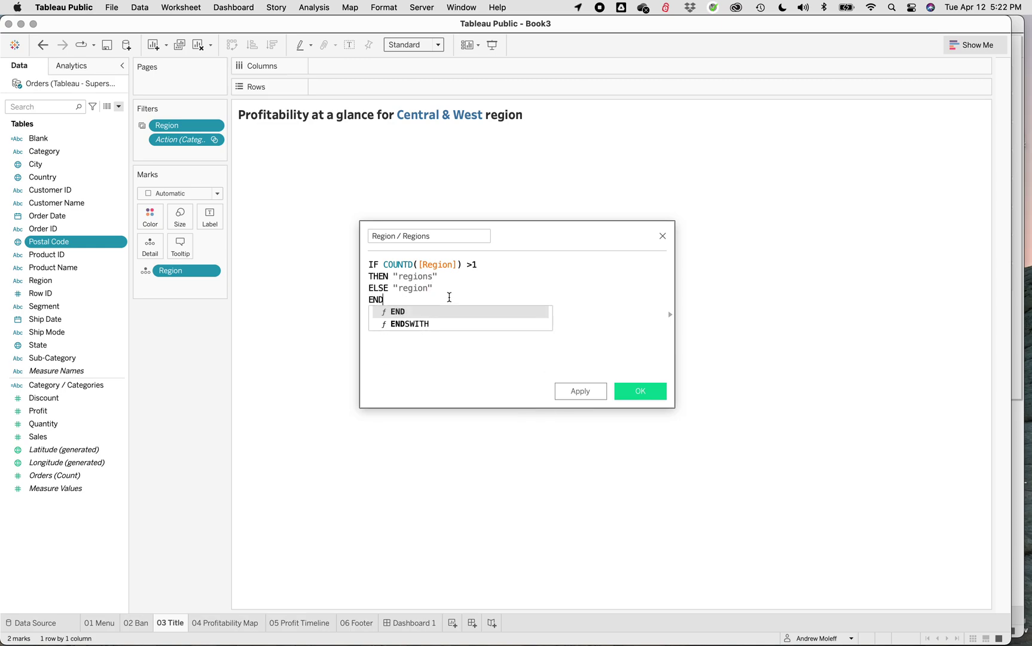
click(421, 311)
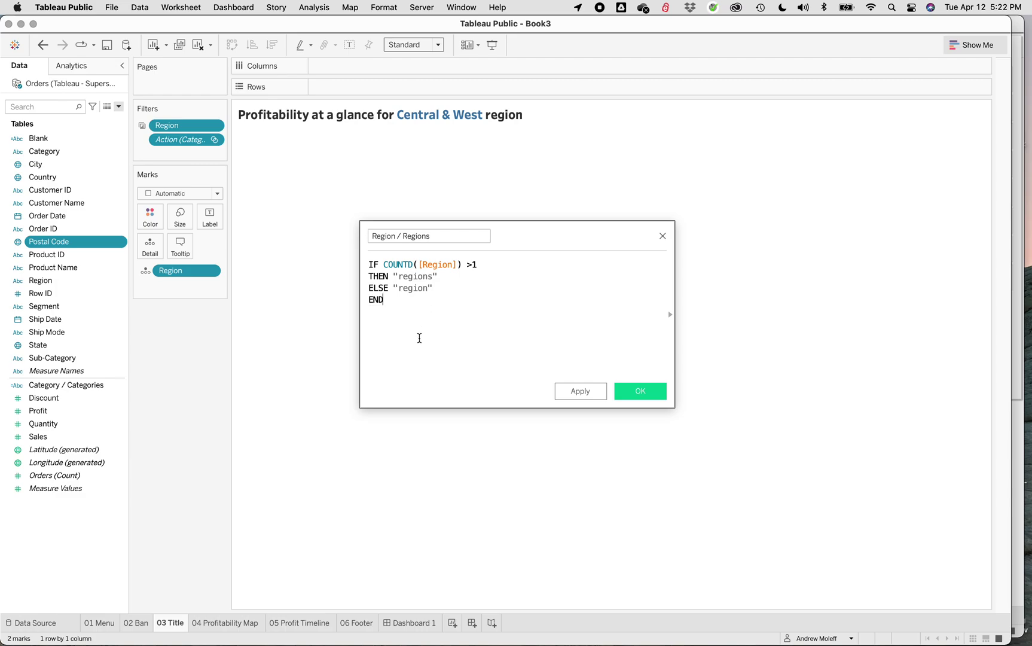
click(602, 393)
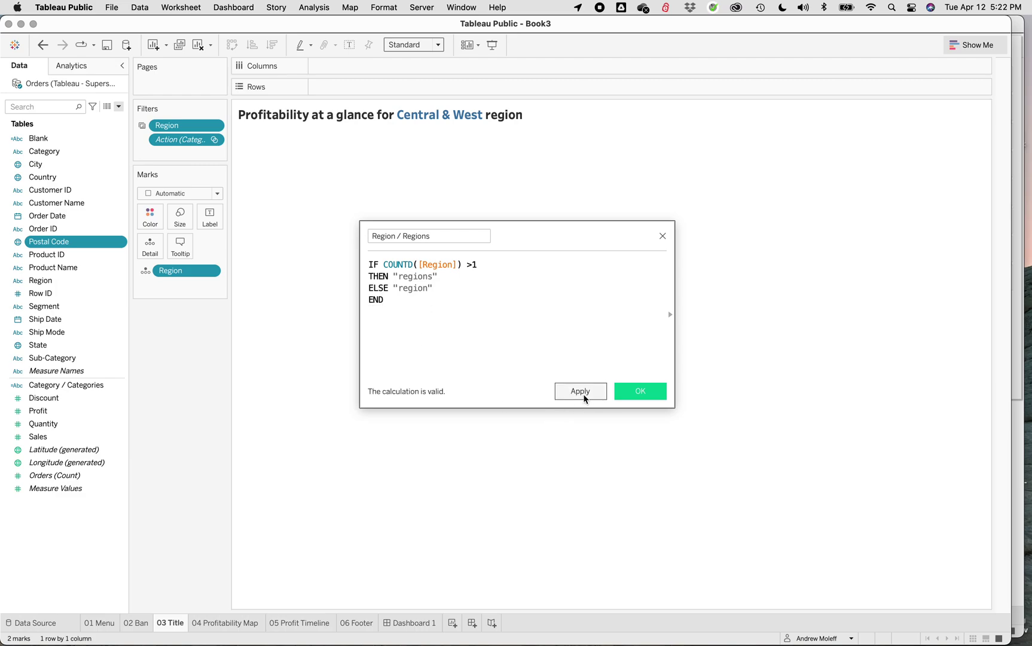
click(640, 389)
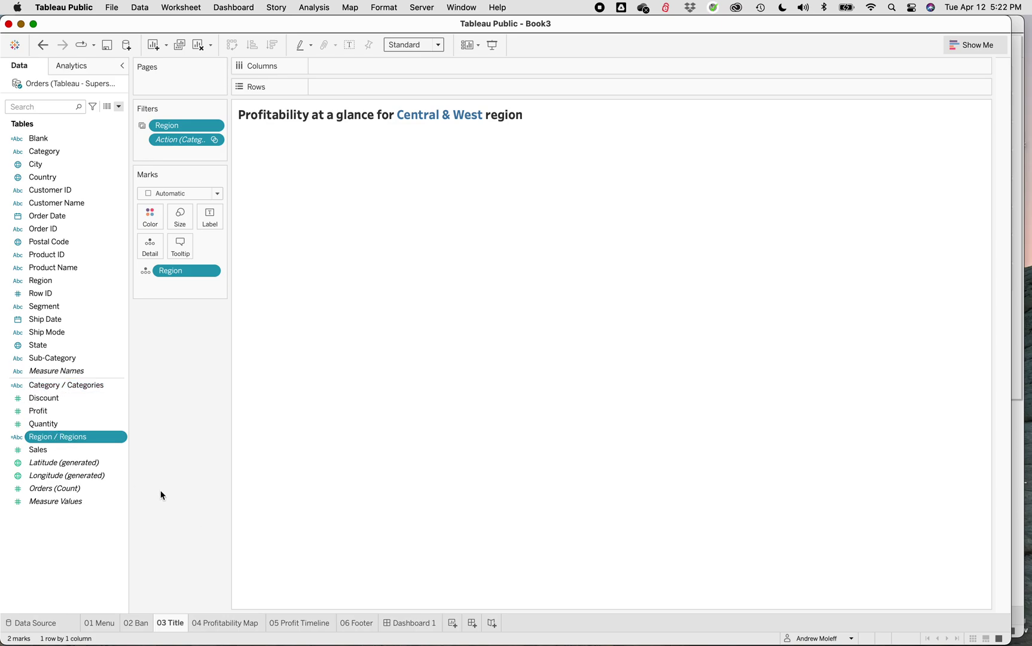
Add the Region / Regions field to the 03 Title sheet's marks as detail and remove the Region field from the marks
drag(68, 439, 155, 269)
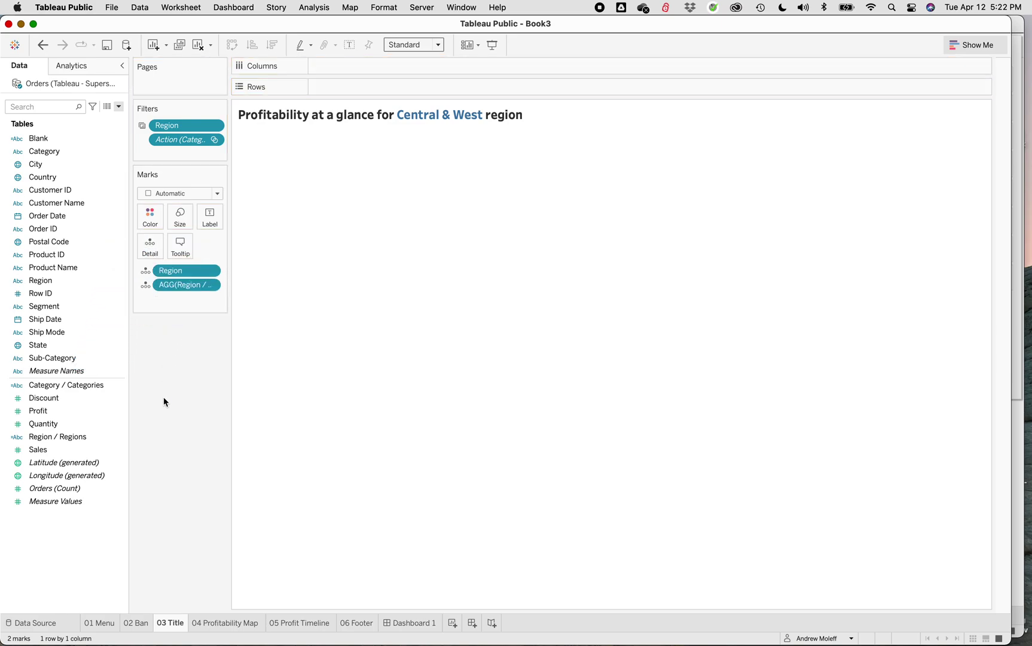
drag(184, 275, 182, 357)
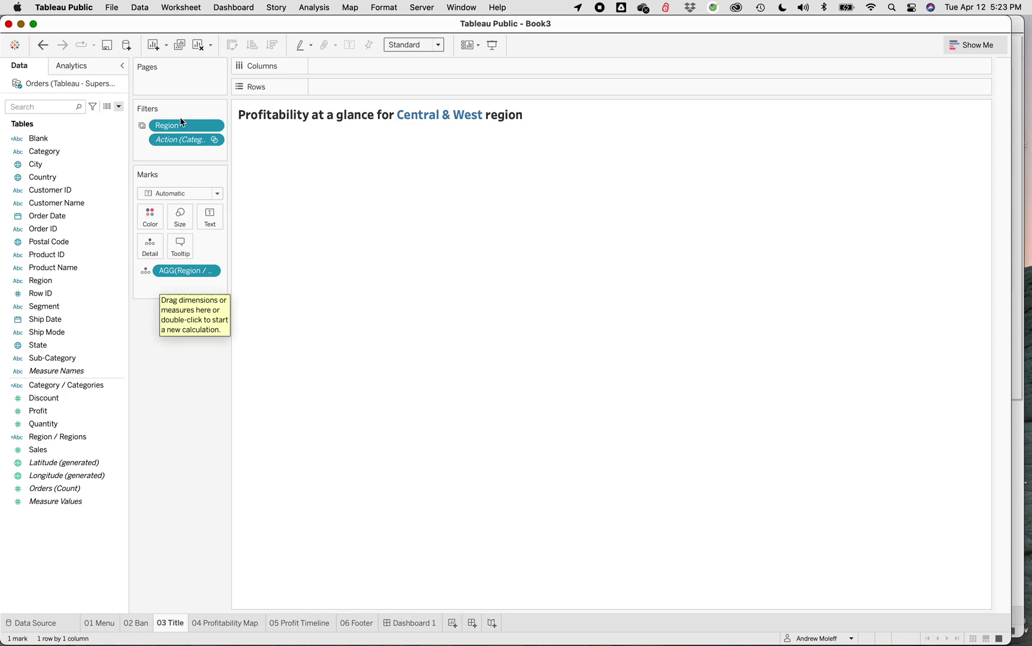
Edit the 03 Title sheet's title to remove the fixed word "region" after the <Region> field
click(322, 121)
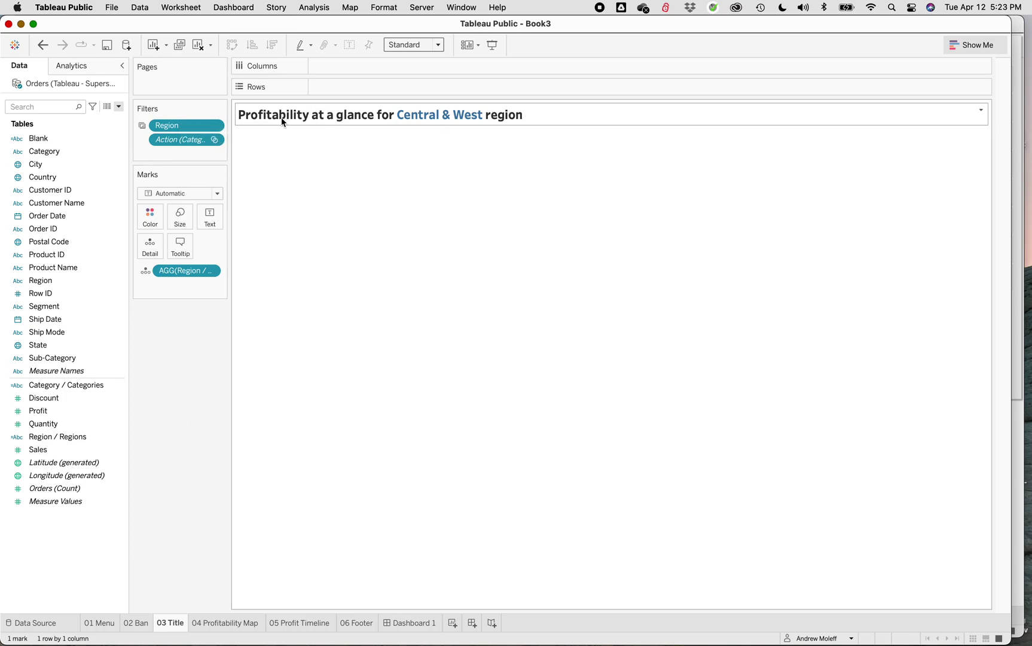
right_click(336, 121)
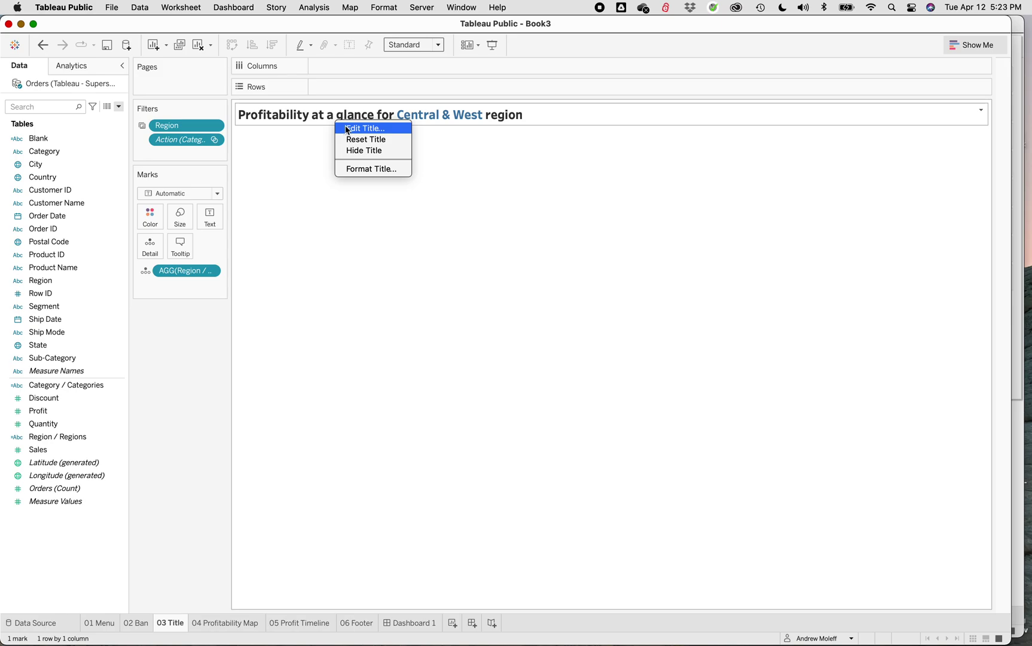
click(348, 129)
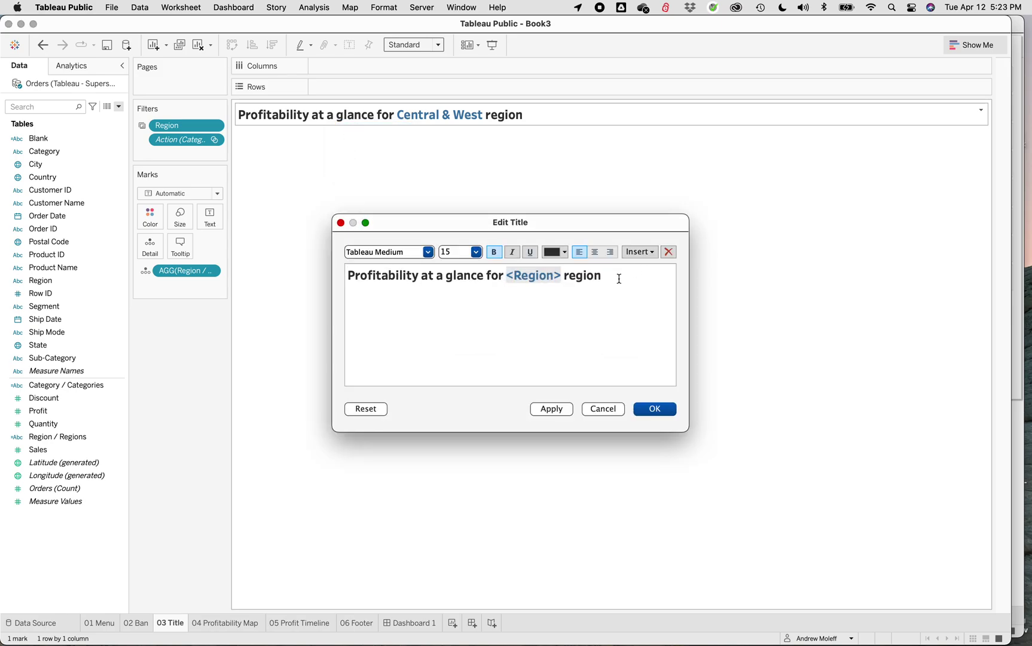
key(BackSpace)
key(BackSpace)
key(BackSpace)
key(BackSpace)
key(BackSpace)
key(BackSpace)
key(BackSpace)
Insert the AGG(Region / Regions) field after <Region> in the title and apply the change
click(631, 252)
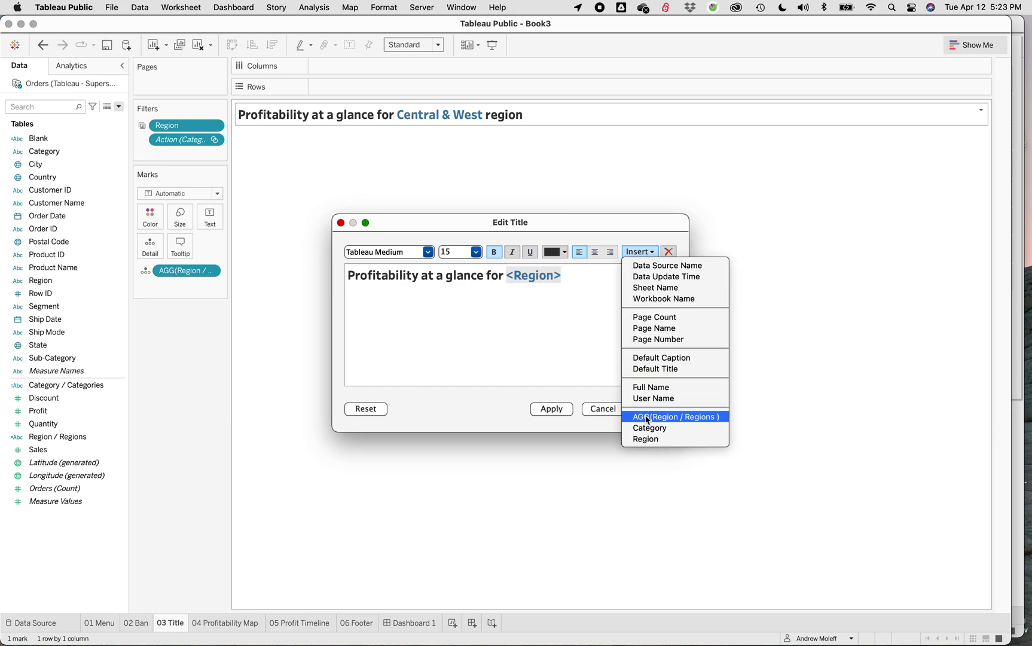
click(662, 419)
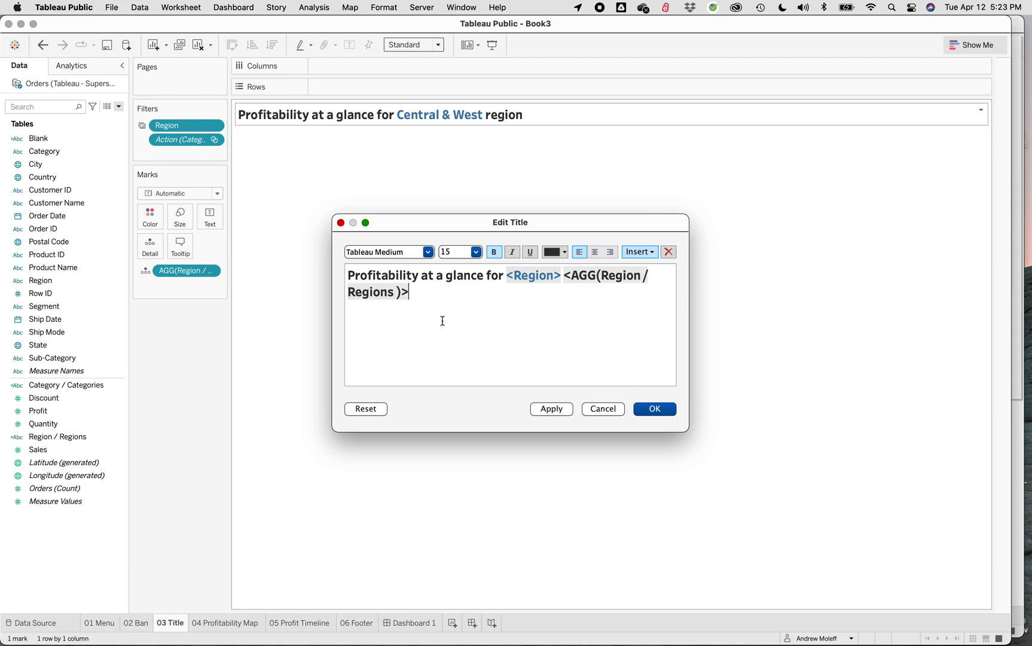
click(561, 409)
click(646, 411)
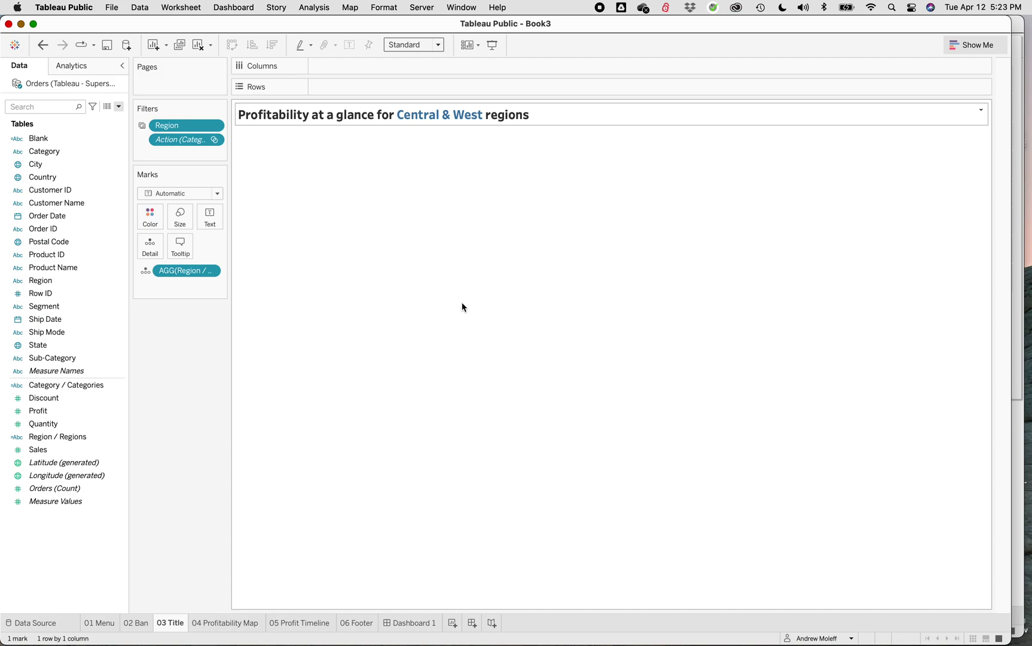
Test the title wording on Dashboard 1 by filtering Region to Central only and then to all regions
click(411, 623)
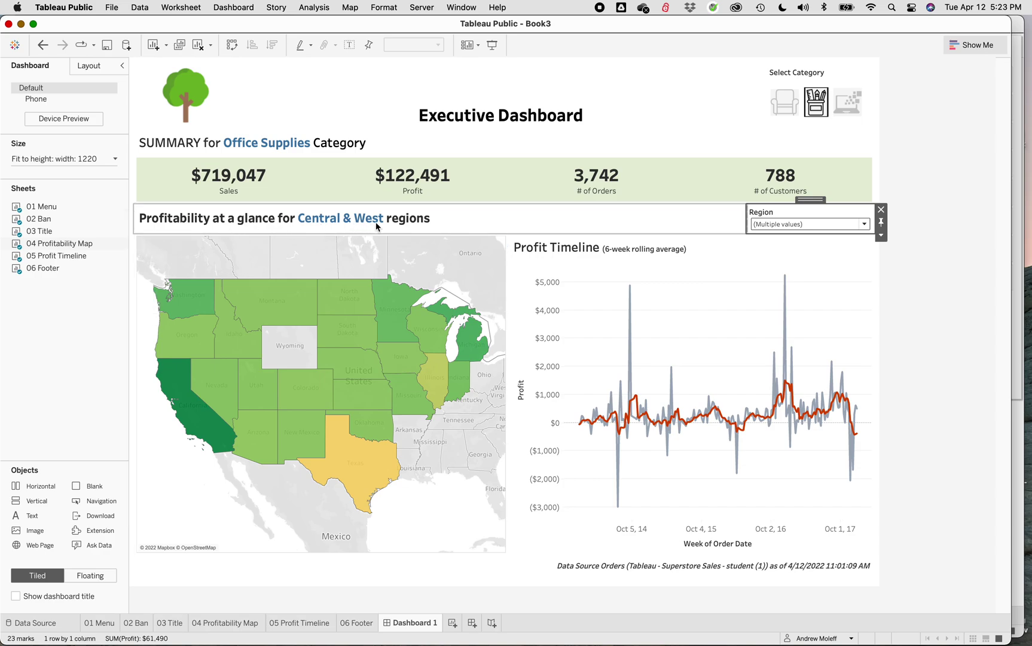
click(863, 225)
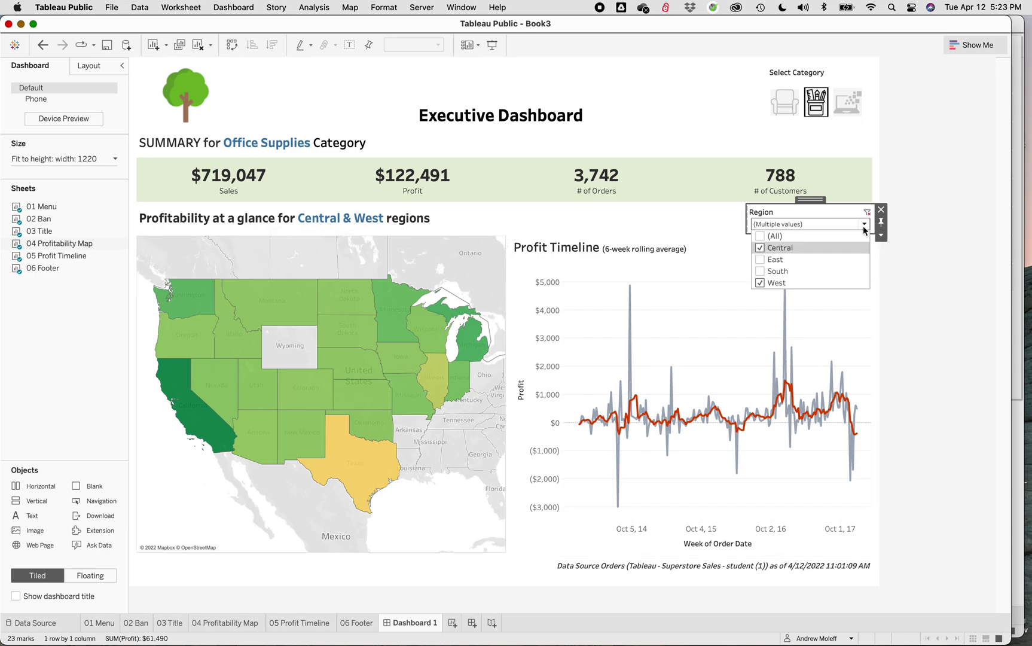
click(760, 283)
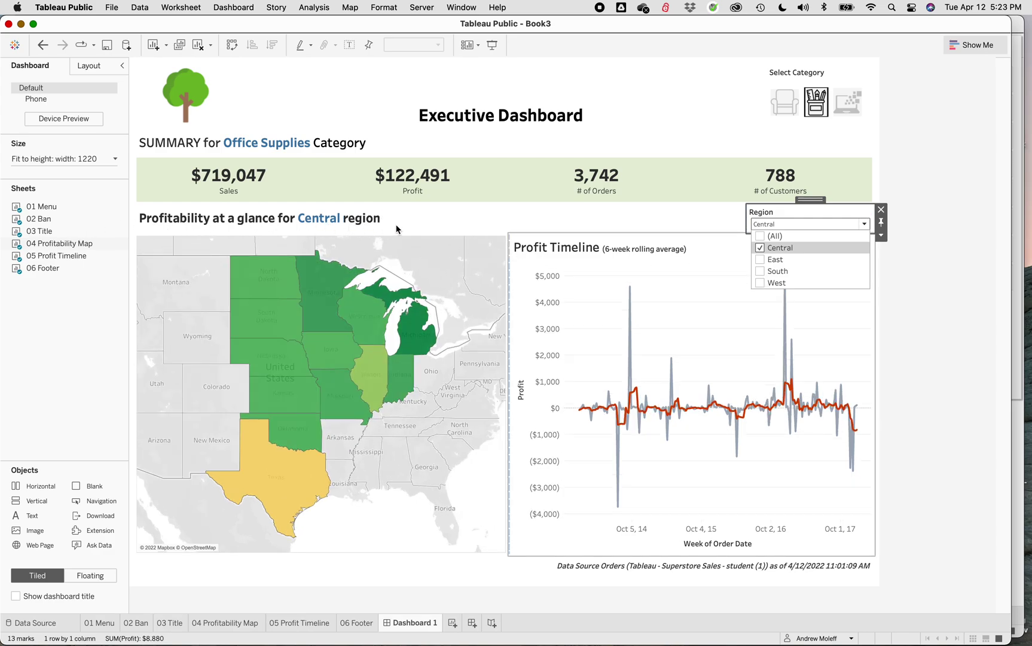
click(760, 236)
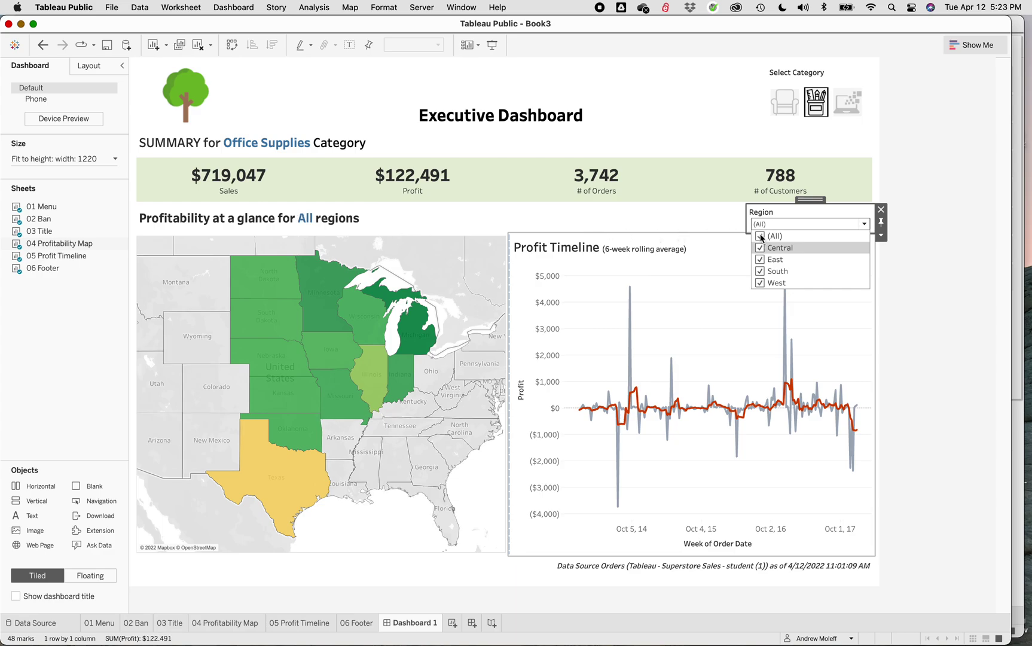
click(637, 213)
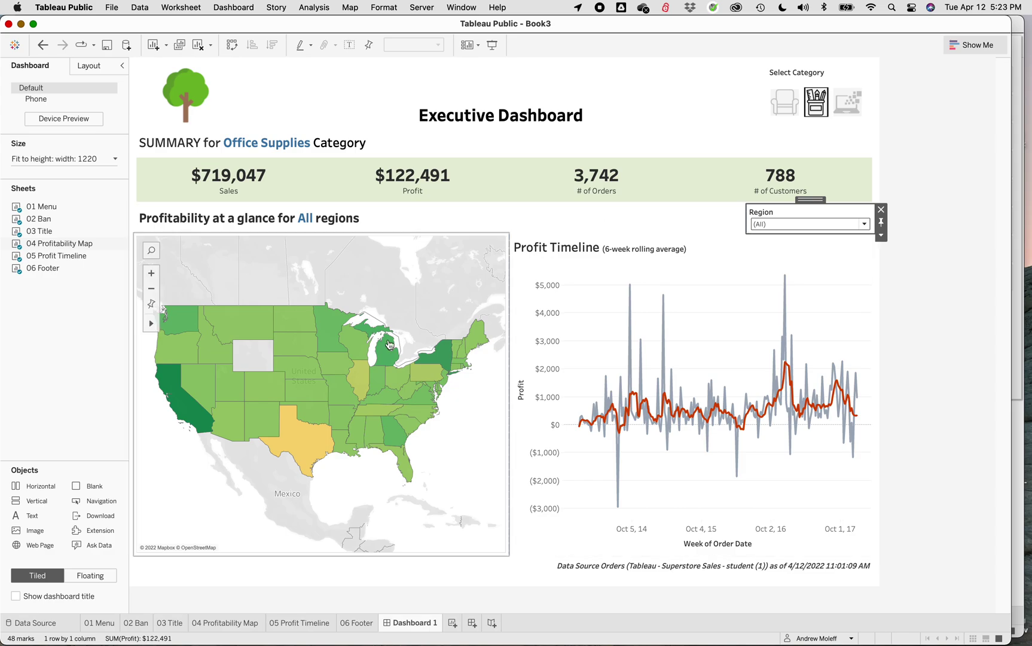
mouse_move(259, 330)
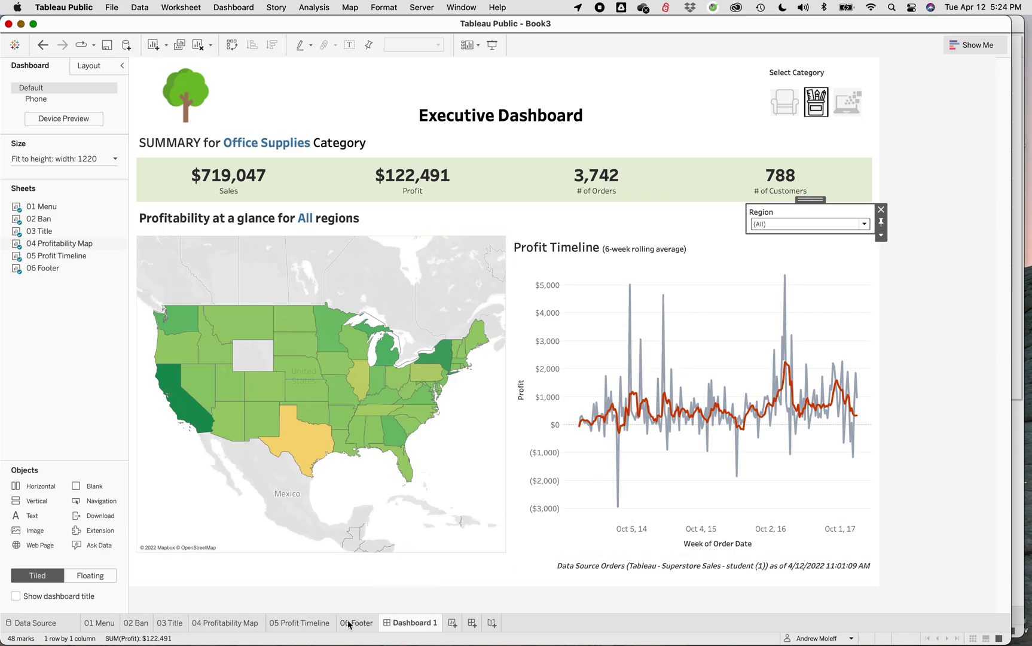
In the 05 Profit Timeline moving average line's tooltip, shorten the date label to "Week of" directly before the <WEEK(Order Date)> field
click(312, 626)
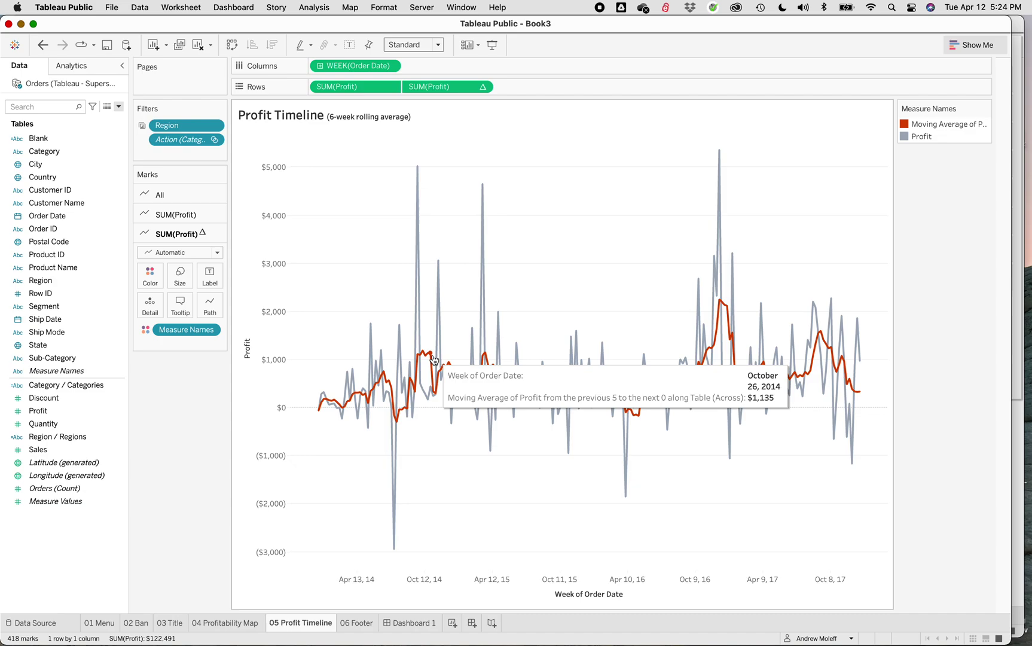
click(434, 359)
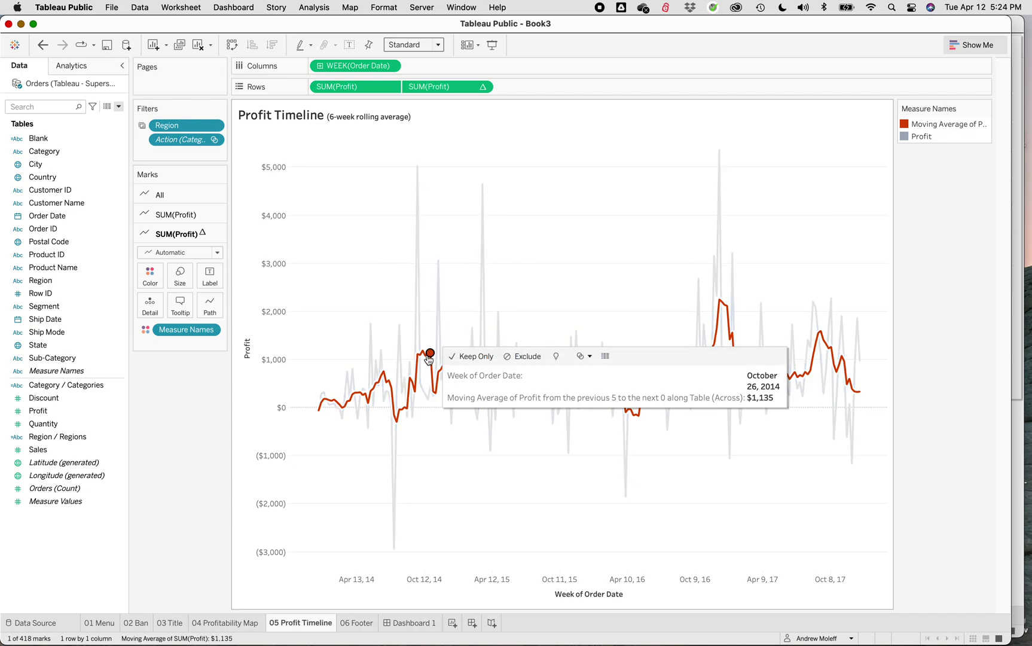
click(179, 304)
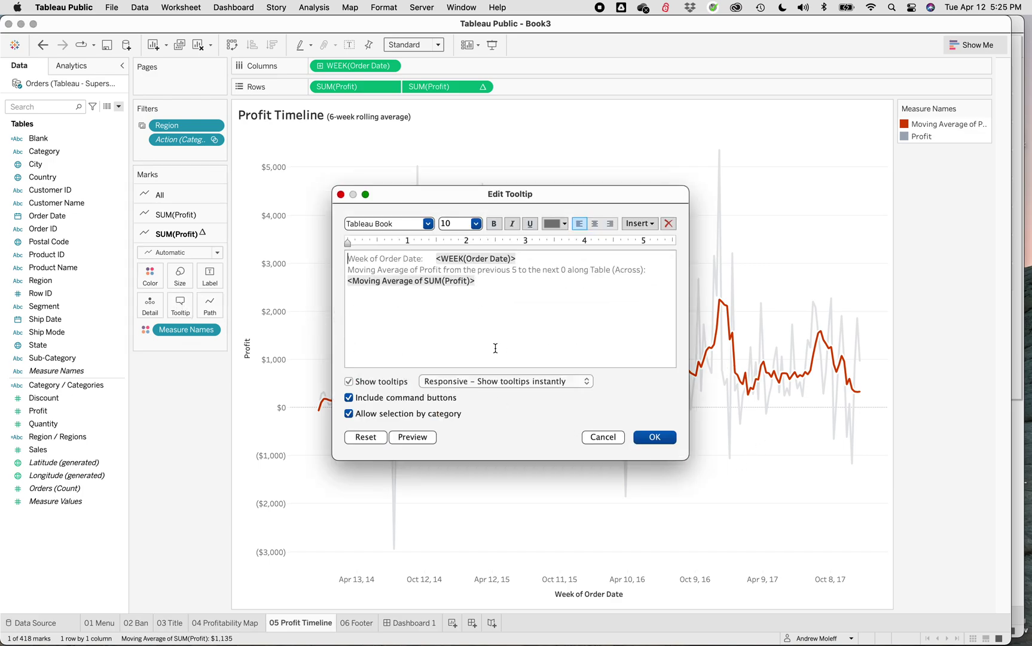
drag(425, 257, 383, 260)
key(BackSpace)
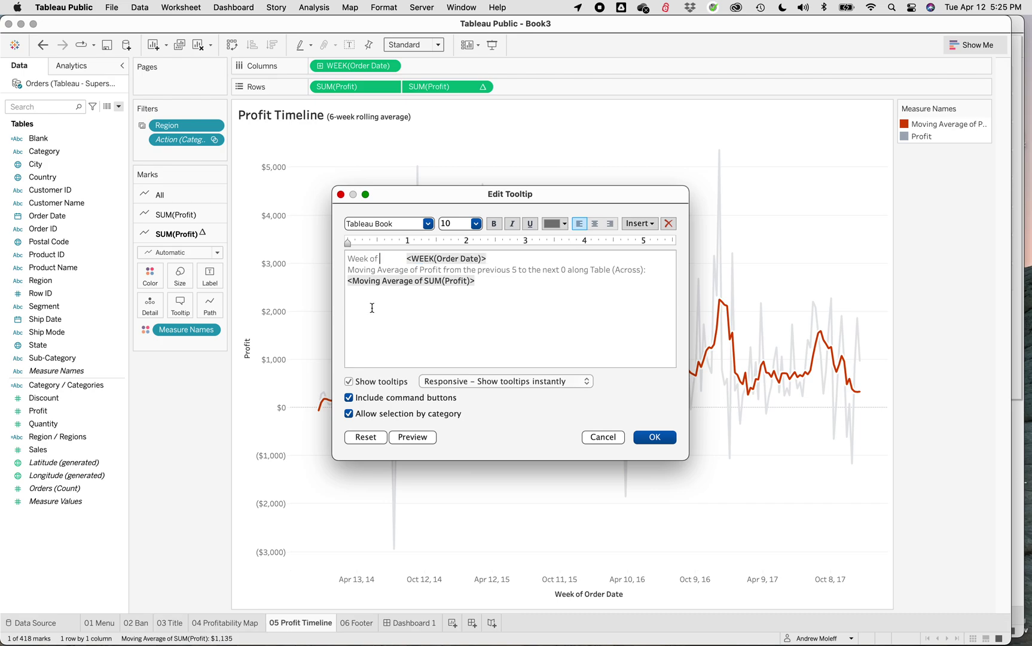
key(BackSpace)
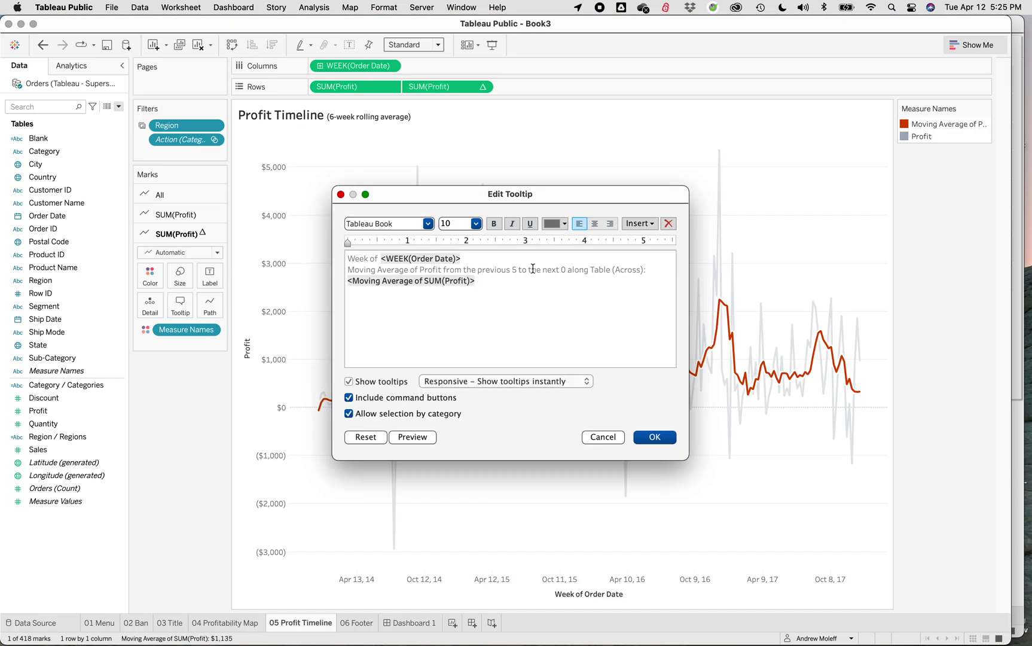
Replace the long moving average label in the tooltip with "6-week moving average" and save the tooltip
drag(648, 269, 342, 273)
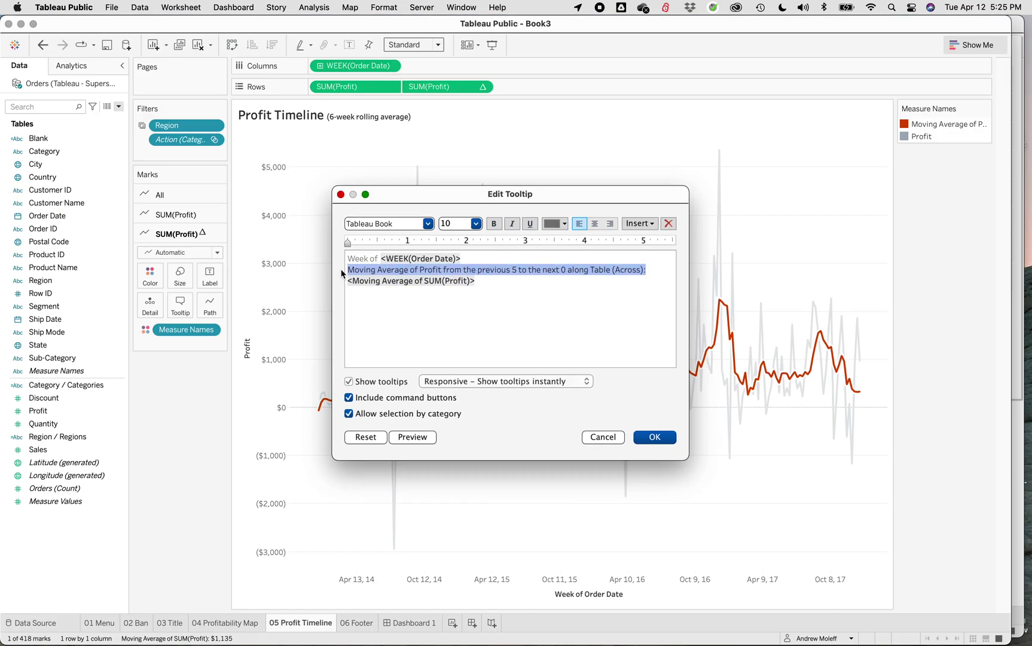
key(BackSpace)
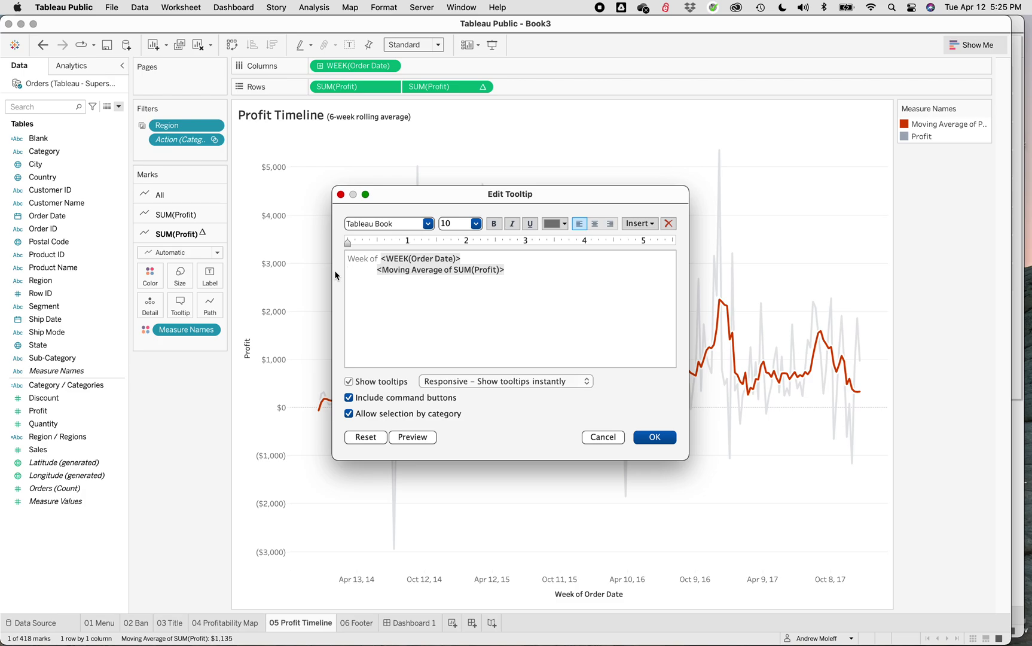
text(6)
text(moving averg)
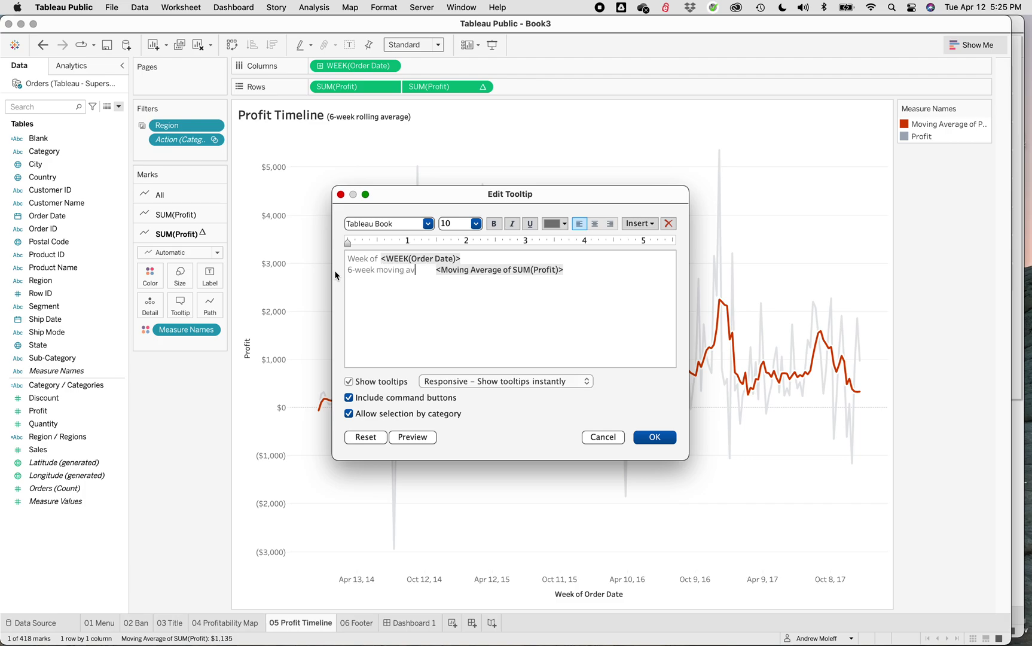
text(ae)
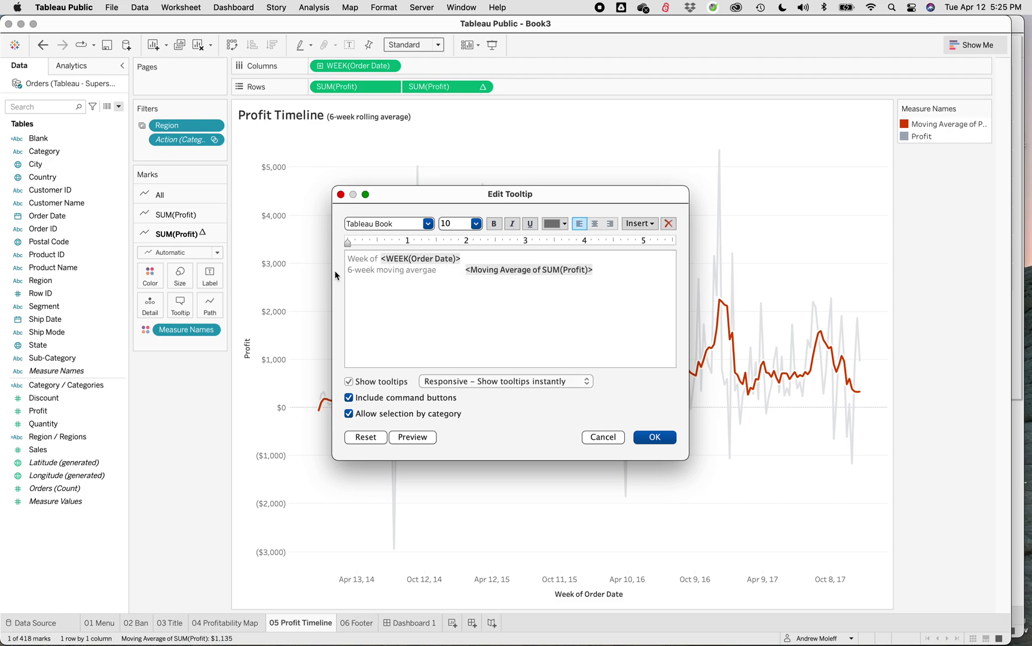
key(BackSpace)
key(BackSpace)
text(g)
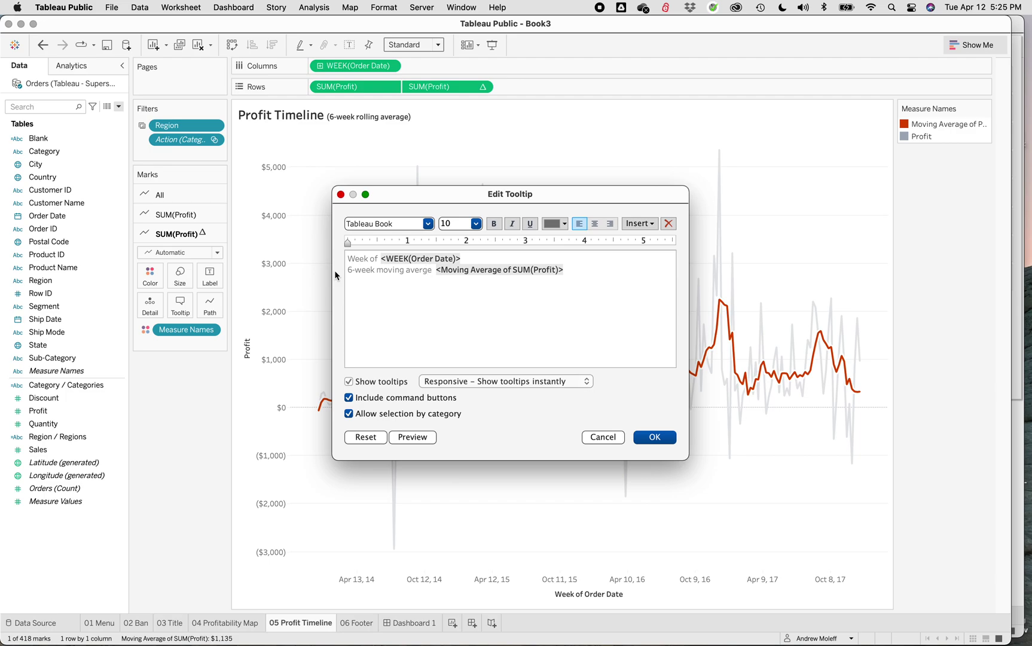
click(656, 437)
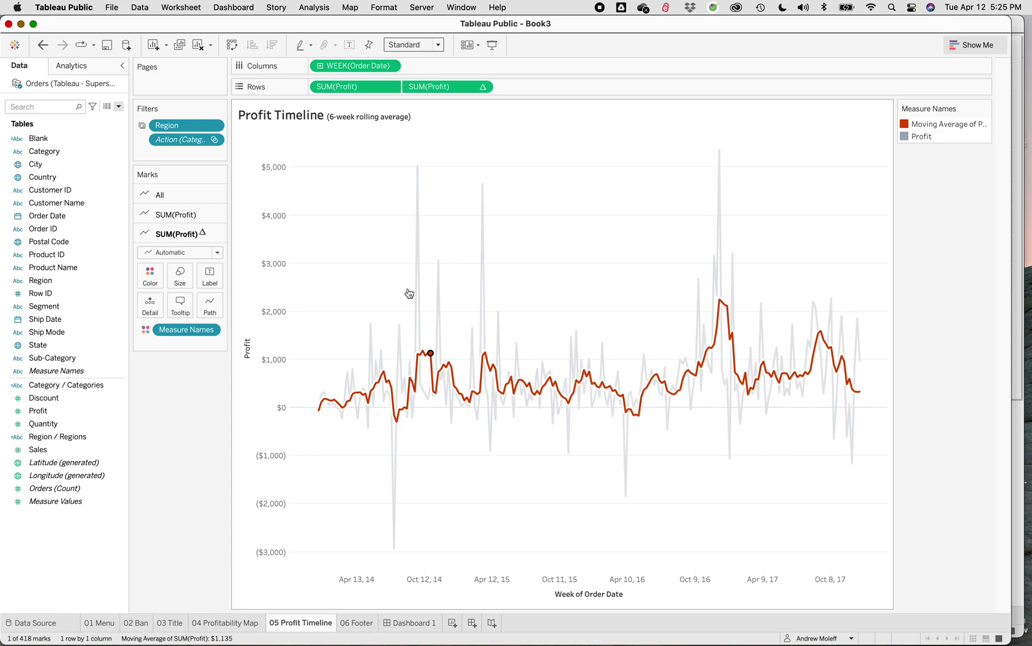
In the Profit line's tooltip, shorten the date label to "Week of" directly before the <WEEK(Order Date)> field
click(421, 195)
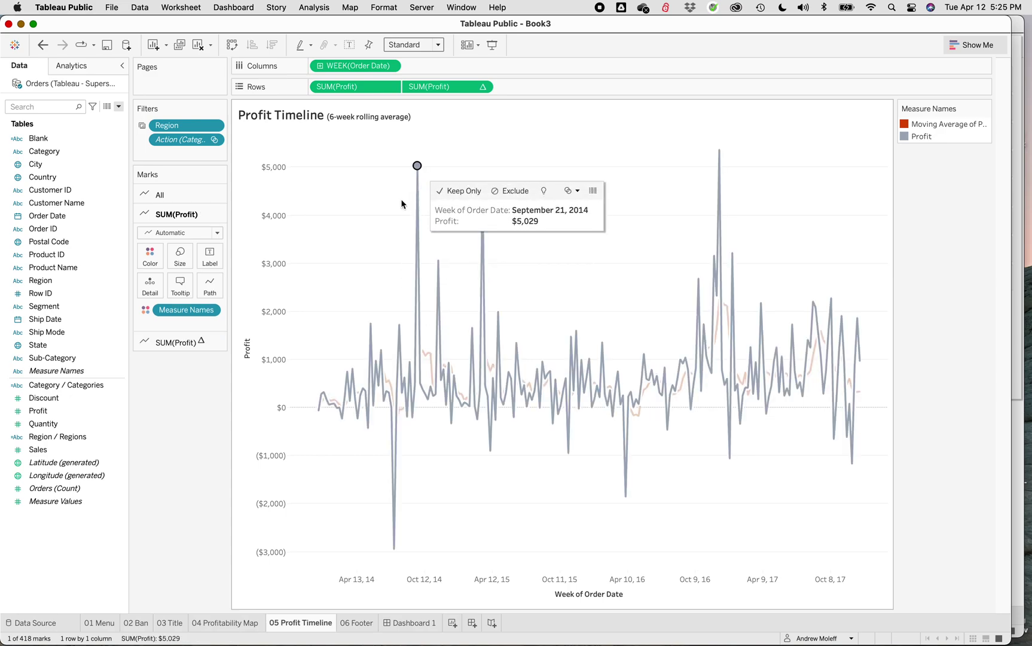
click(187, 286)
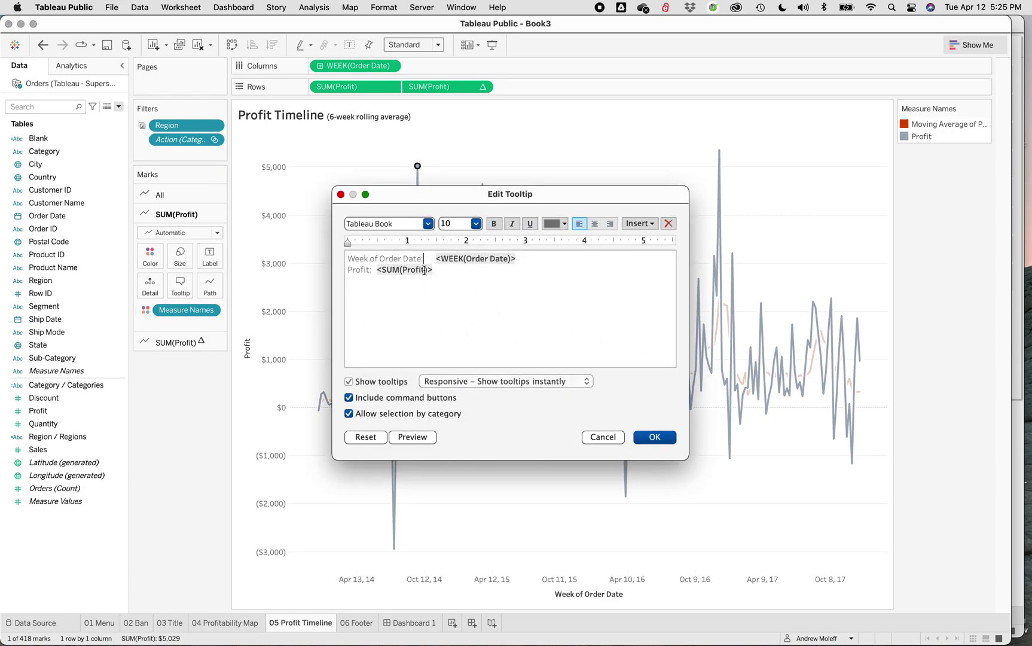
key(BackSpace)
key(BackSpace)
key(BackSpace)
key(BackSpace)
key(BackSpace)
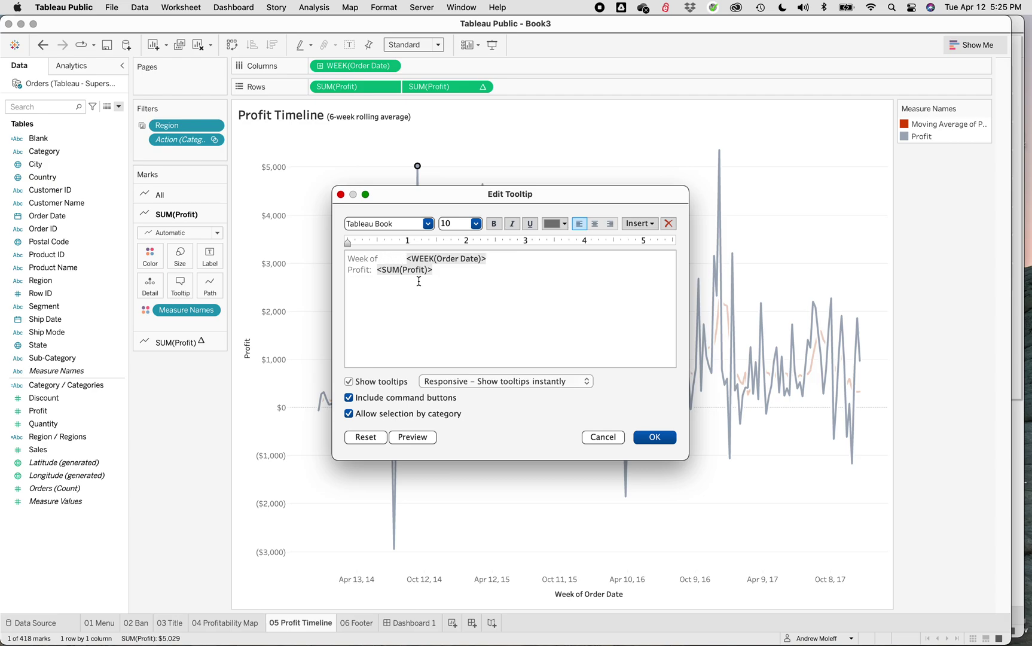
key(BackSpace)
key(BackSpace)
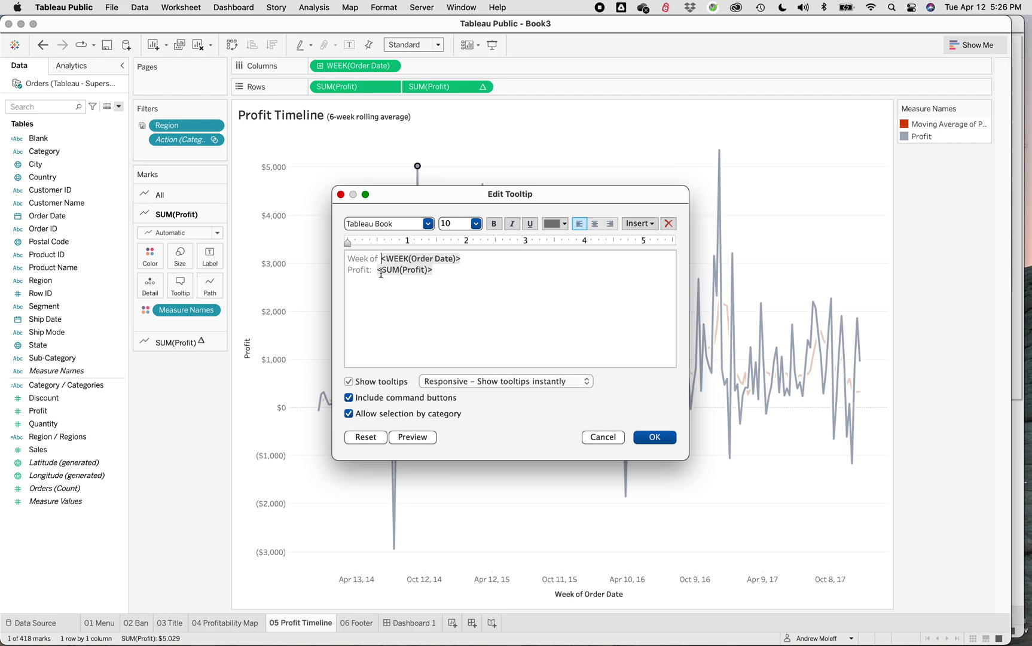
Remove the "Profit:" label before <SUM(Profit)> in the Profit line's tooltip and save the tooltip
click(375, 270)
key(BackSpace)
drag(374, 271, 345, 273)
key(Delete)
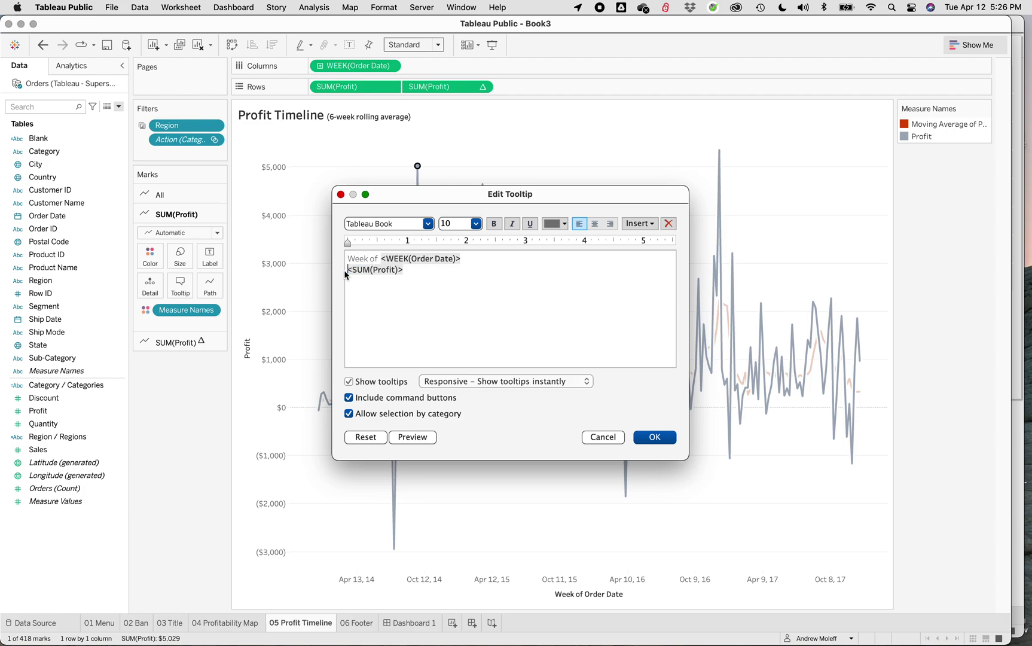
click(655, 436)
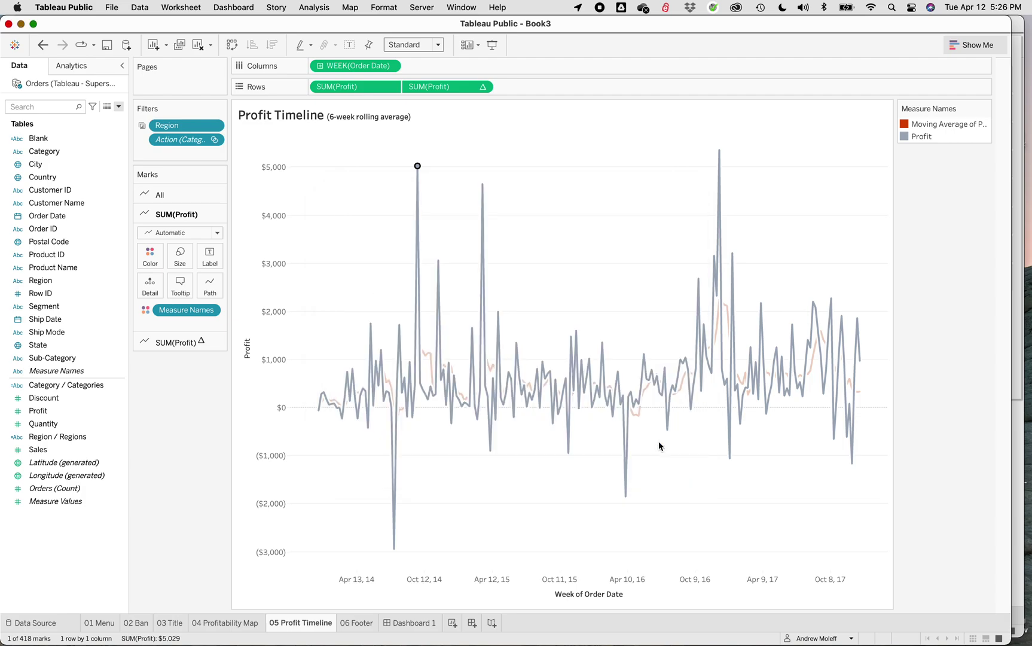
mouse_move(485, 216)
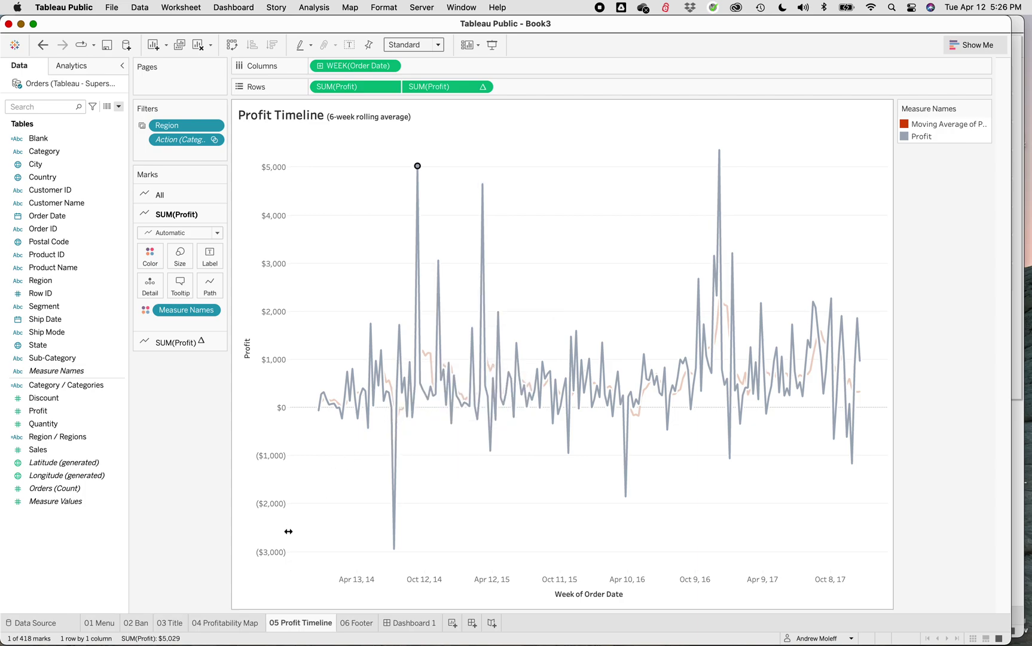
In the 04 Profitability Map sheet's tooltip, set the <State> field's font size to 16
click(219, 622)
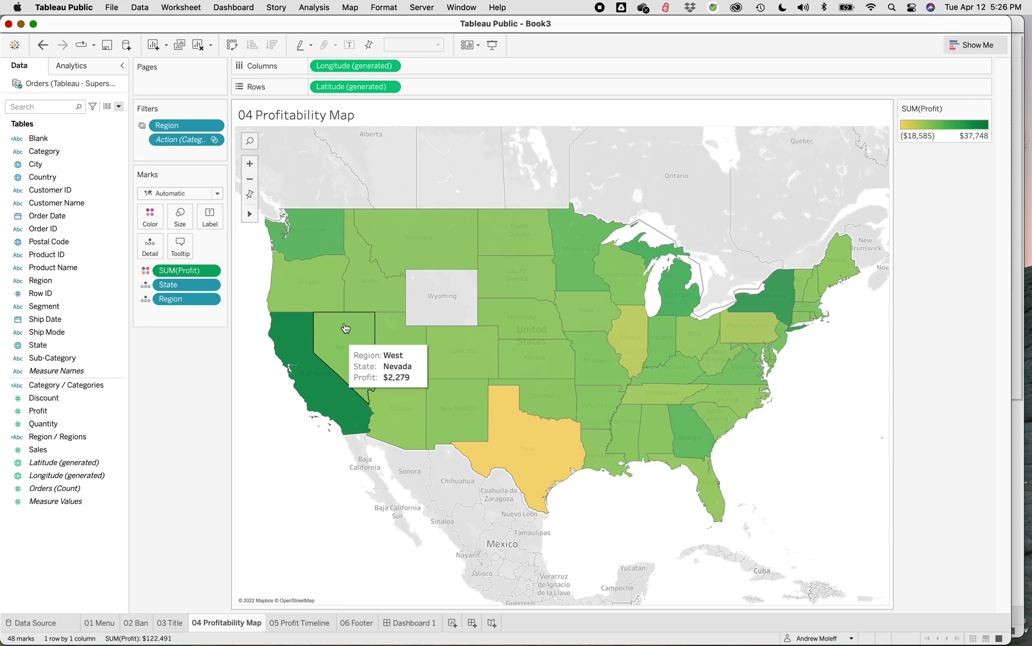
click(354, 288)
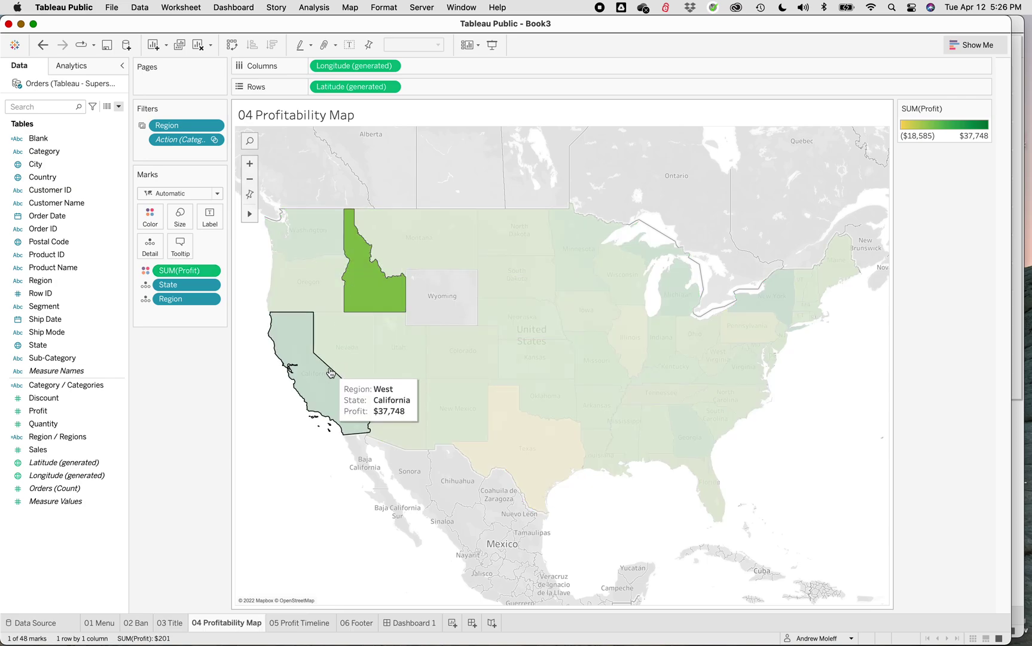
click(333, 396)
click(356, 354)
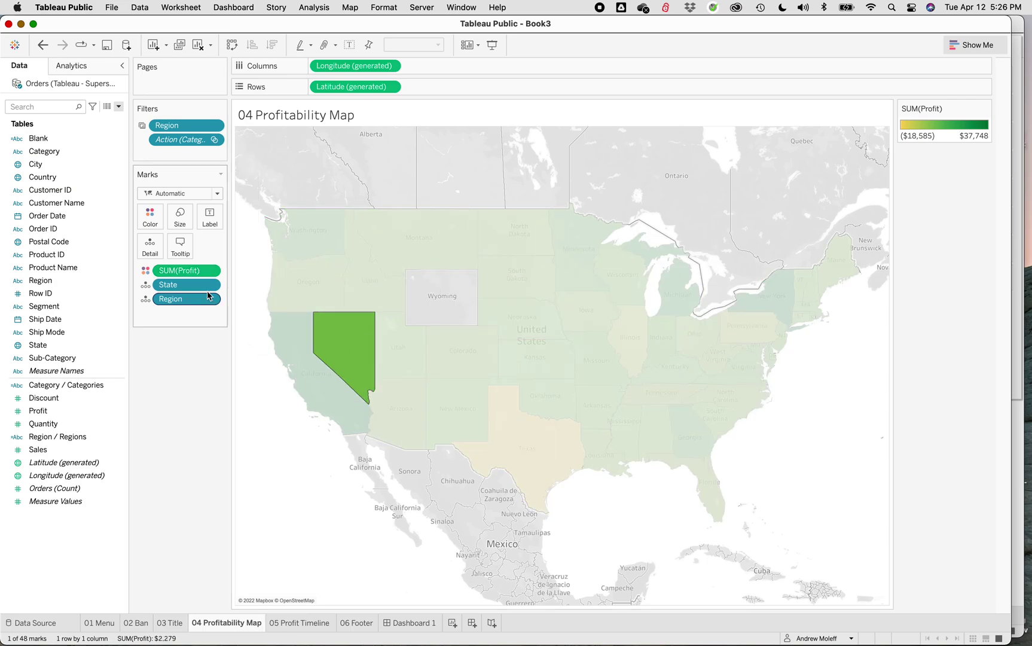
click(187, 250)
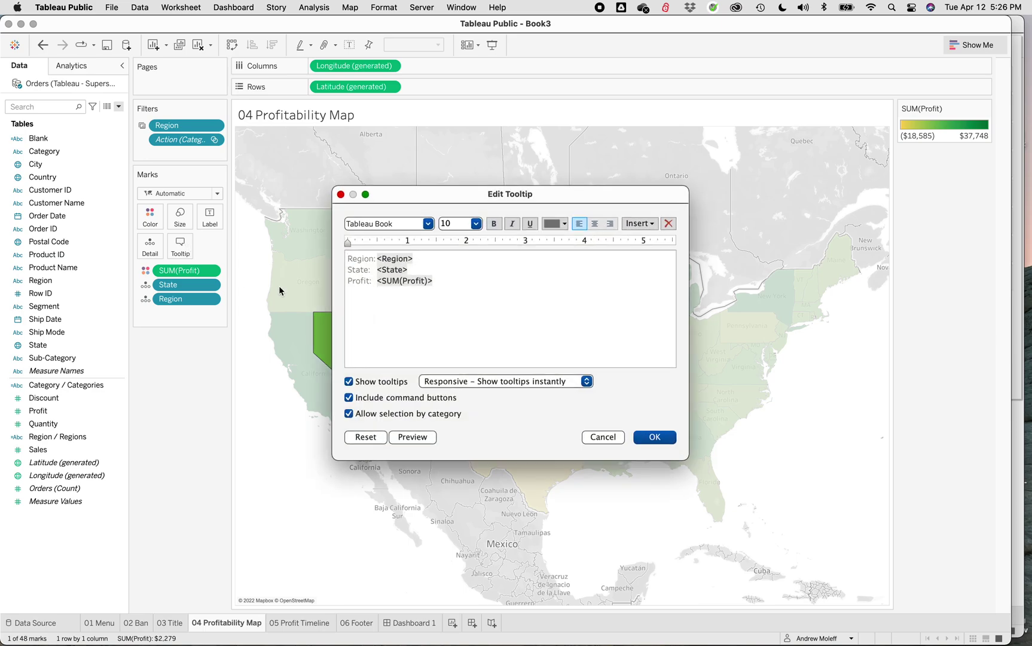
double_click(415, 270)
drag(415, 270, 380, 273)
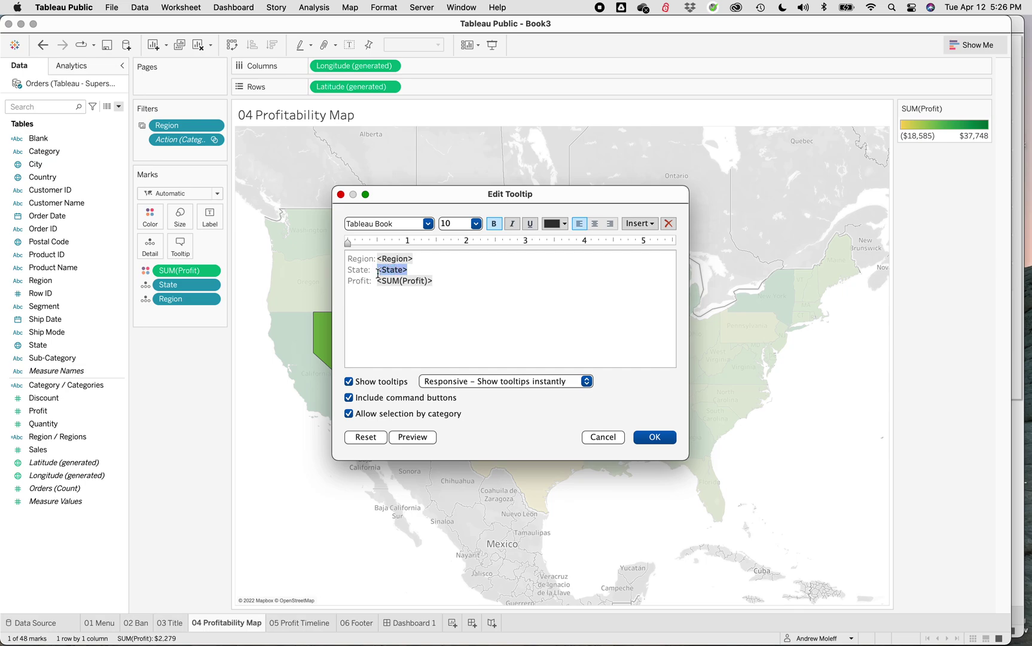
click(476, 224)
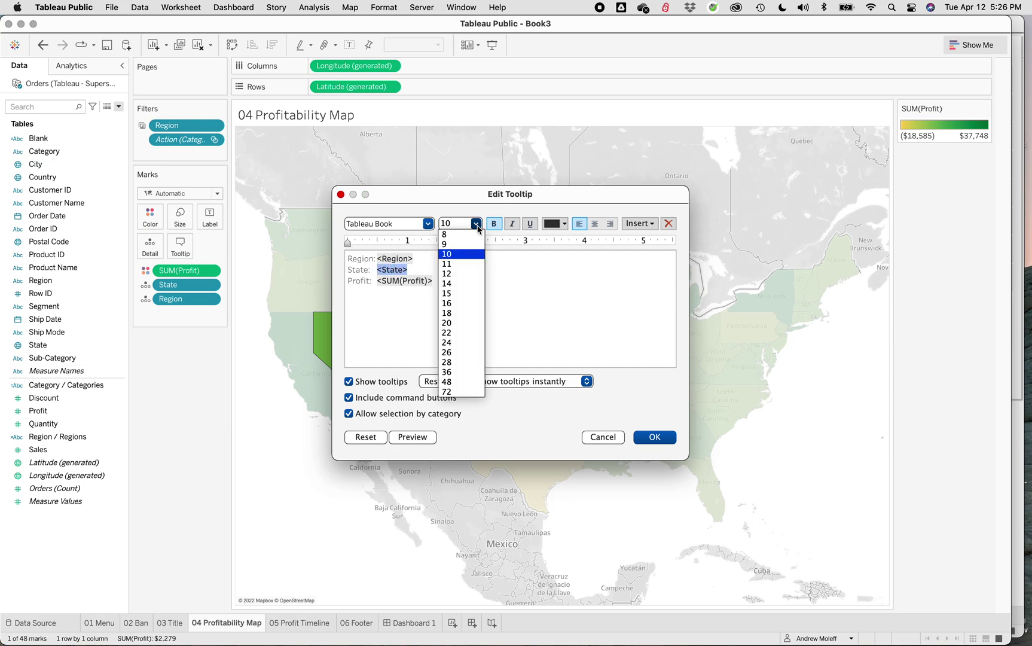
click(447, 302)
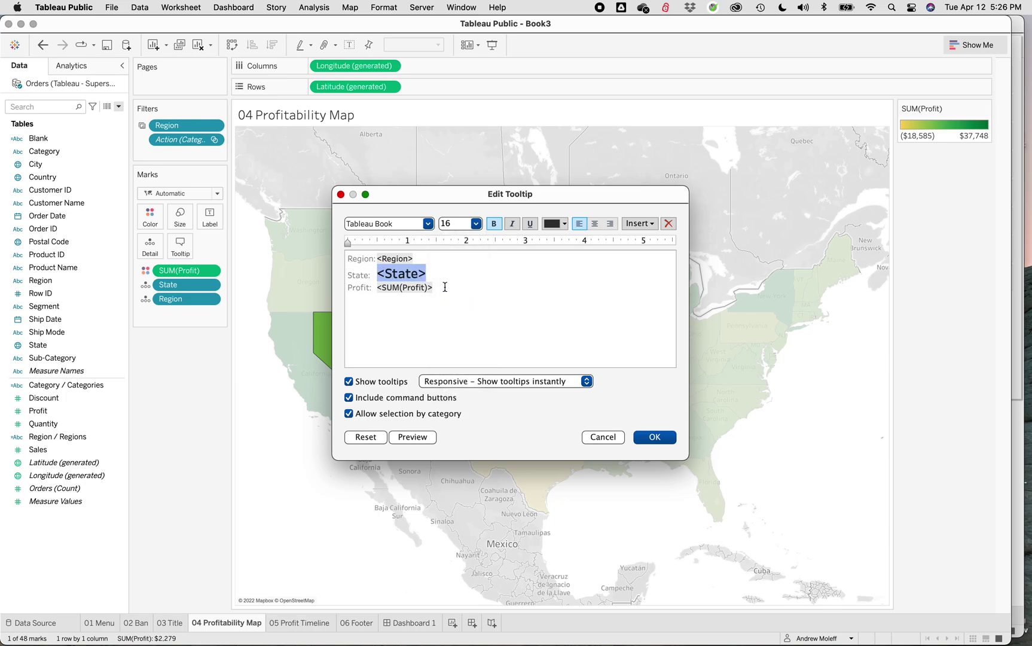
Remove the "Profit:" label before <SUM(Profit)> in the map tooltip and save the tooltip
click(377, 288)
drag(378, 288, 346, 288)
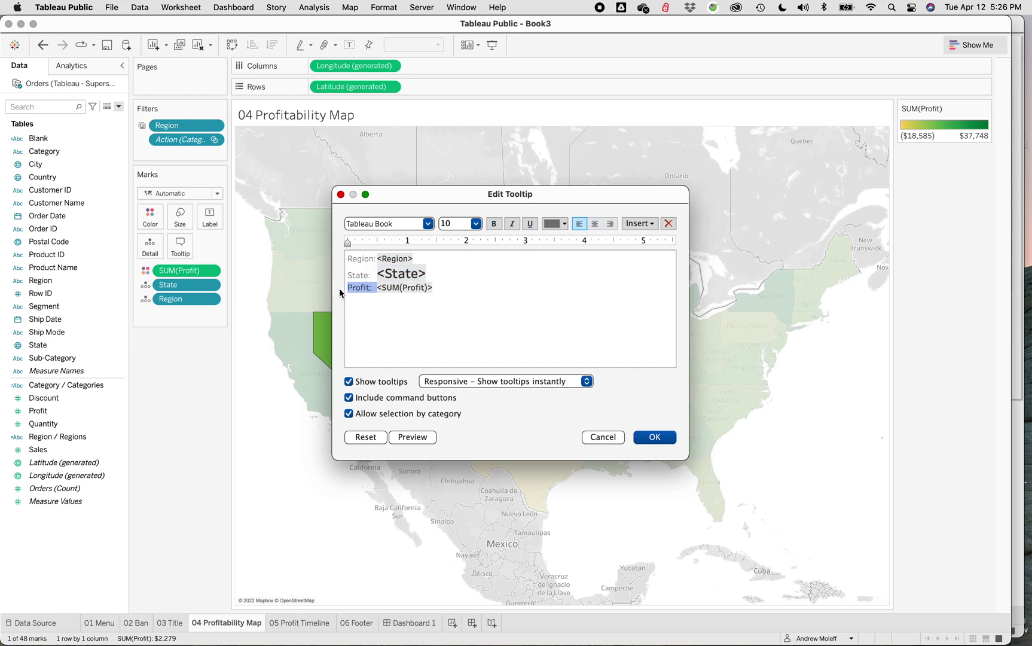
key(BackSpace)
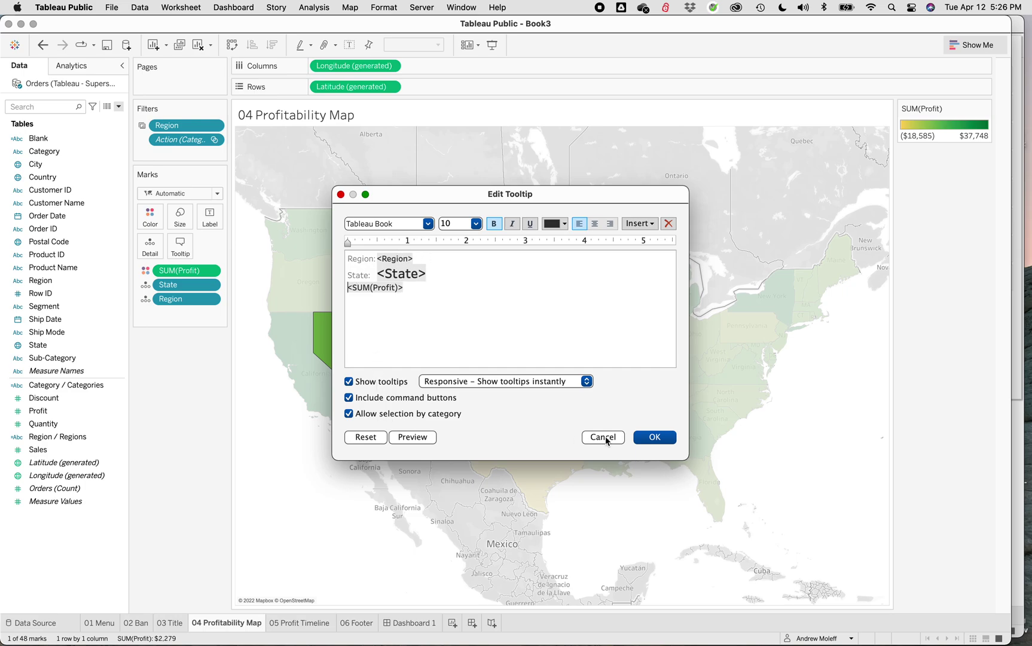
click(664, 438)
Check the map tooltip on several states, remove the "State:" label before <State>, and save the tooltip
mouse_move(417, 357)
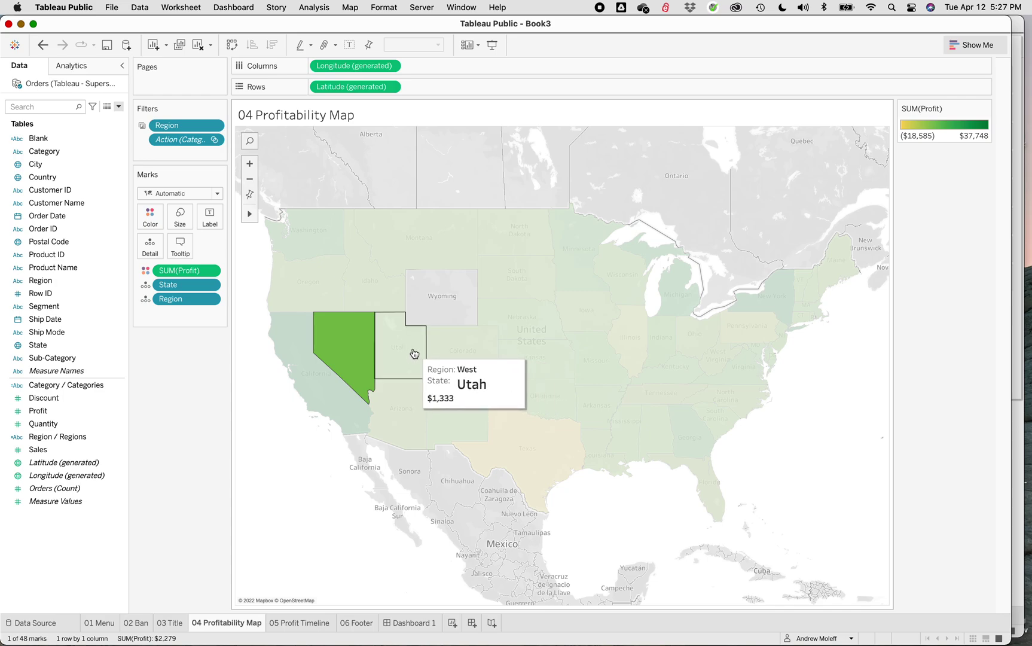
mouse_move(392, 292)
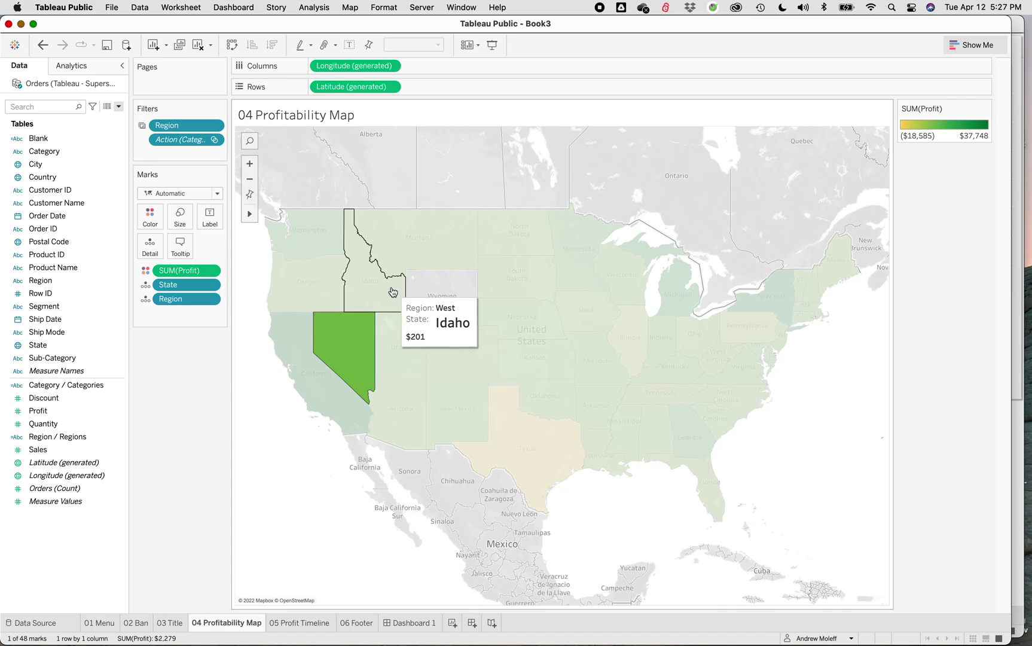
mouse_move(392, 255)
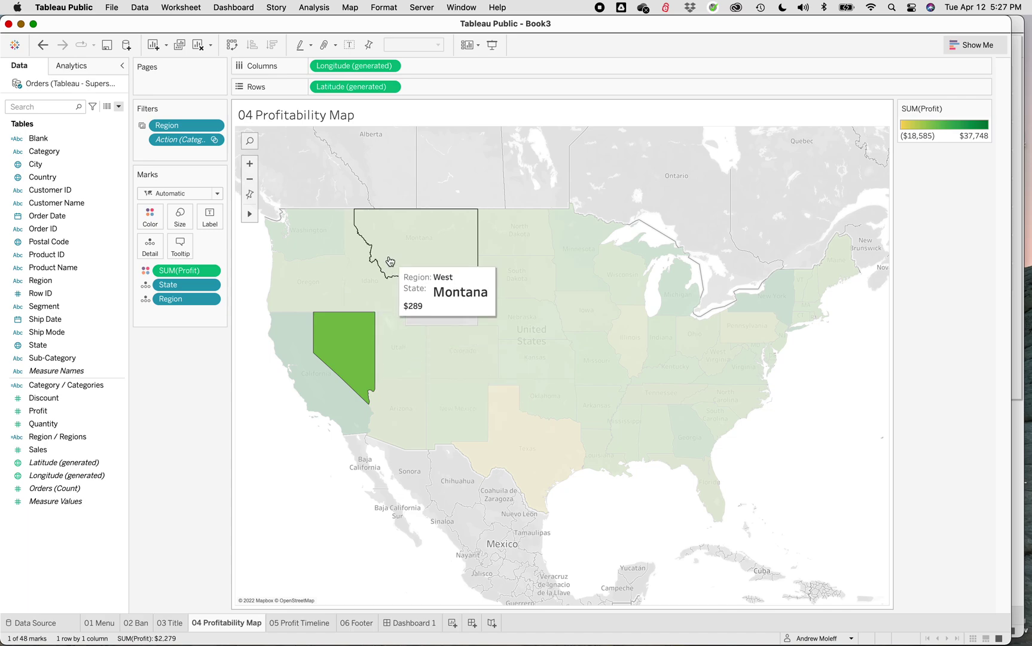
mouse_move(509, 316)
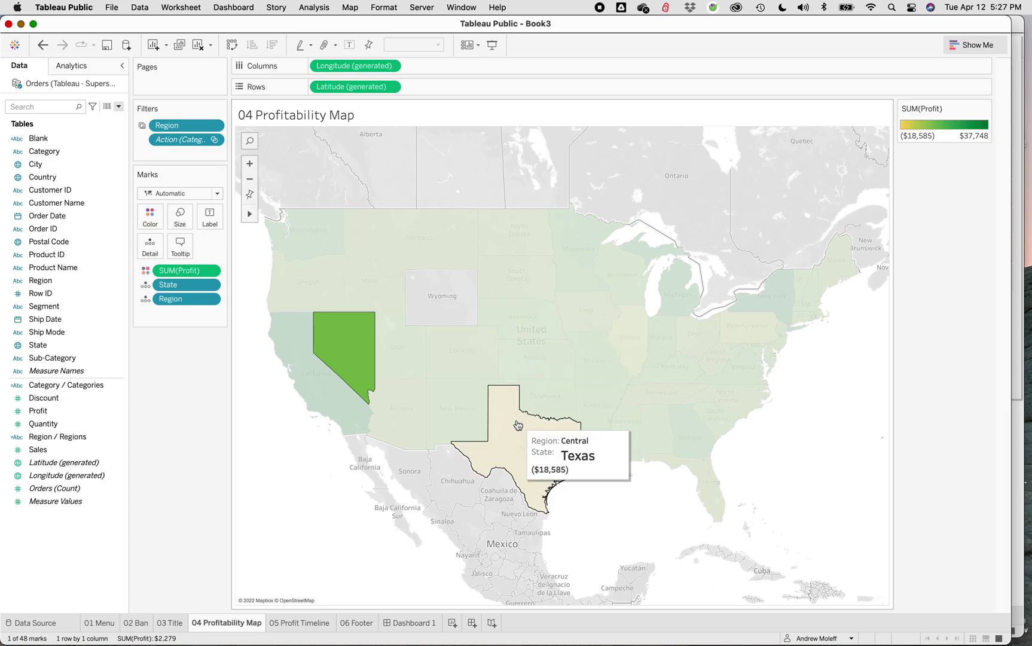
mouse_move(306, 298)
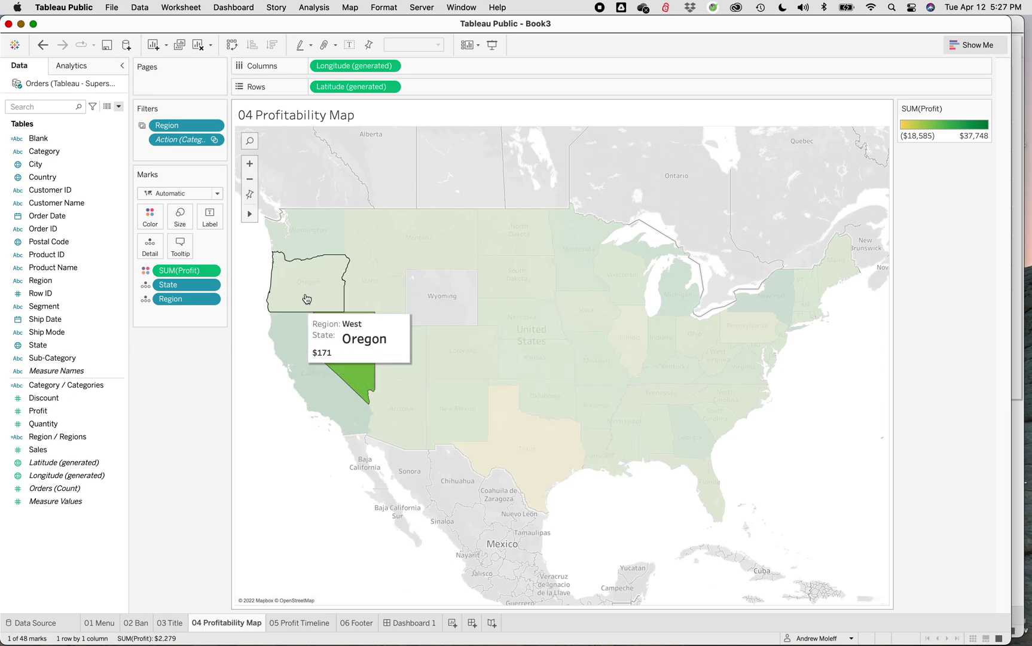
click(180, 244)
drag(377, 275, 344, 274)
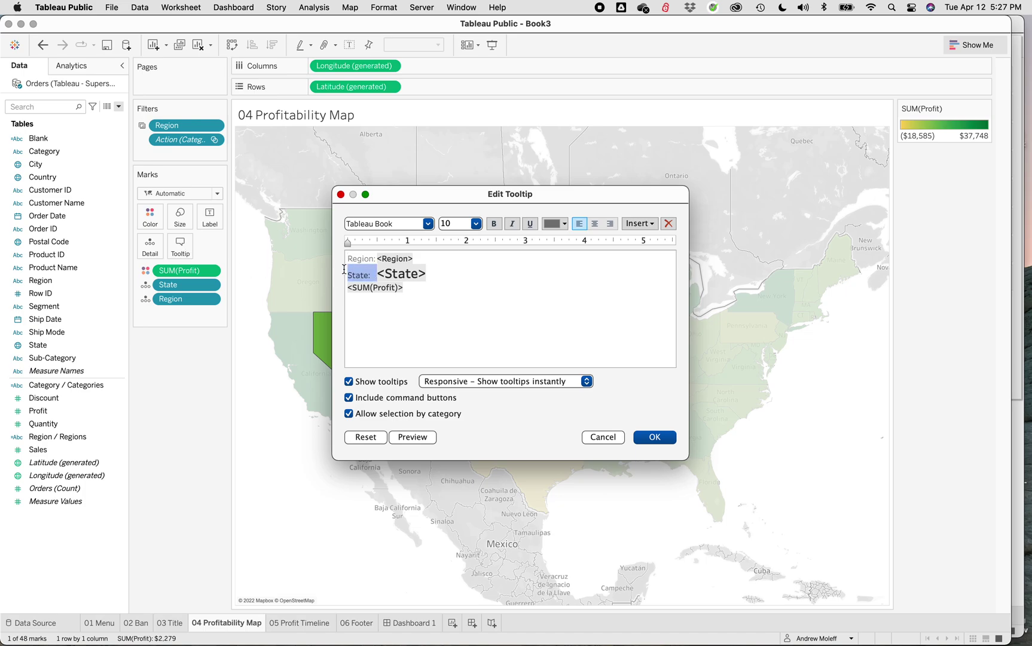
key(BackSpace)
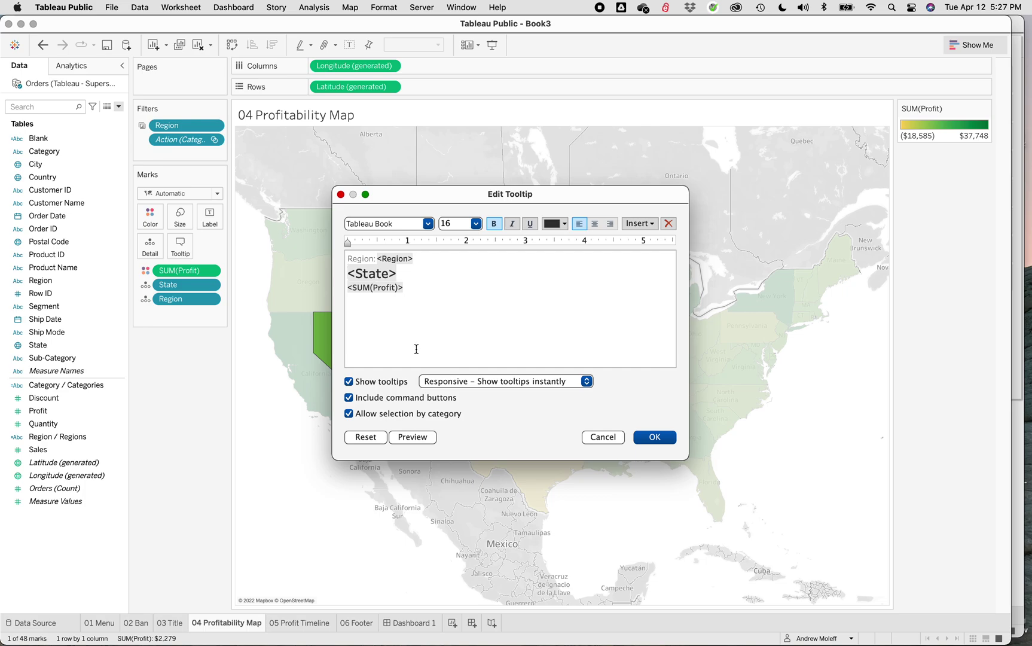
click(660, 443)
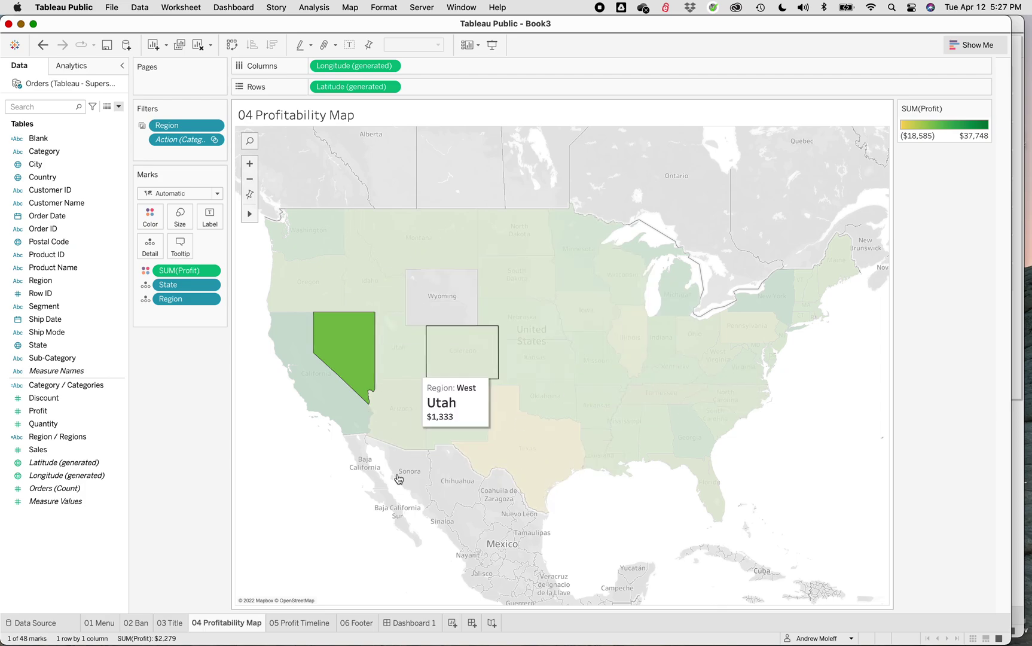
Open Dashboard 1 and filter it to the Furniture category
click(411, 622)
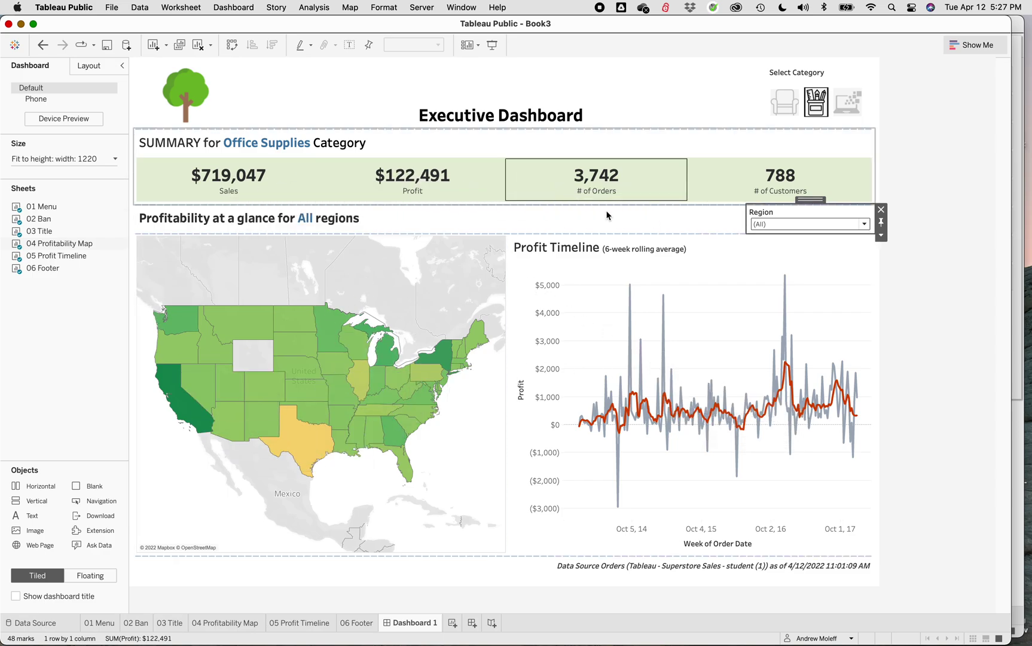
click(785, 106)
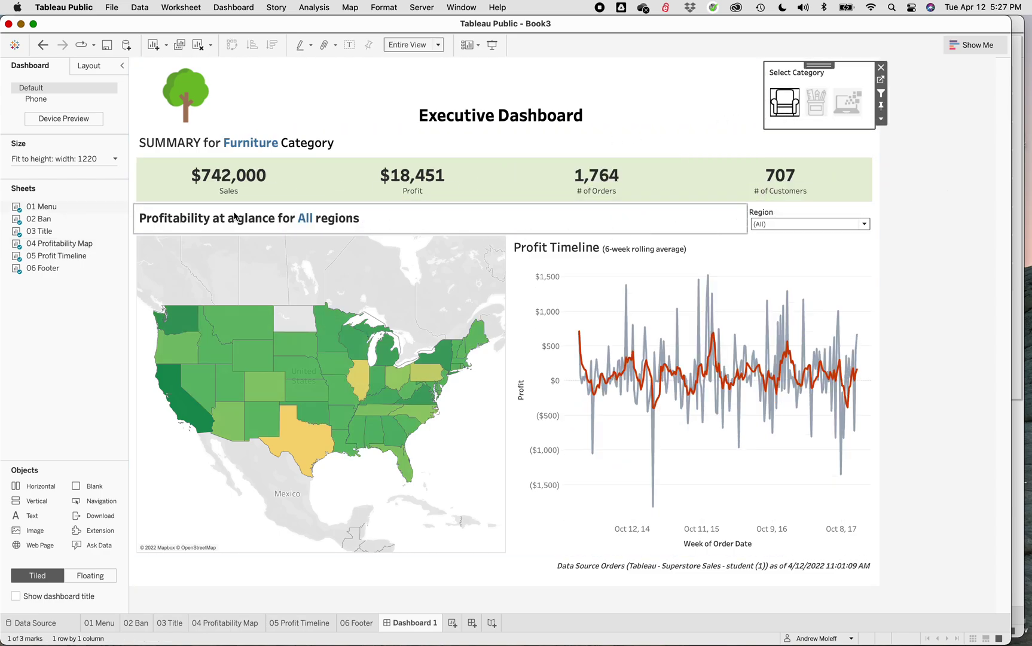
Exclude Central, South and West from the dashboard's Region filter so only East is selected, and close the filter list
click(863, 224)
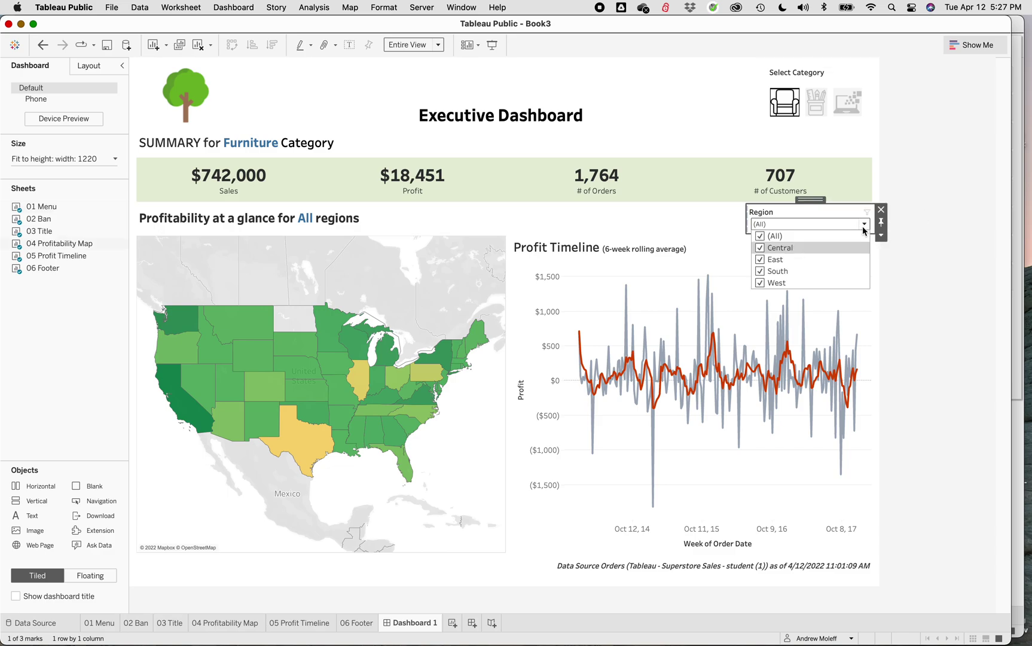
click(758, 249)
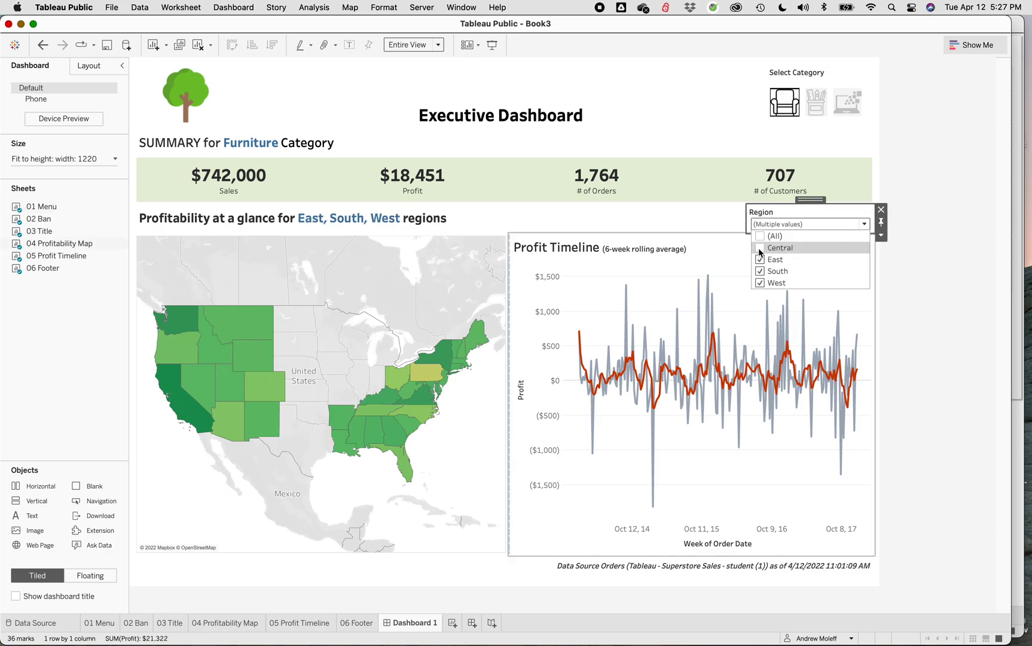
click(760, 272)
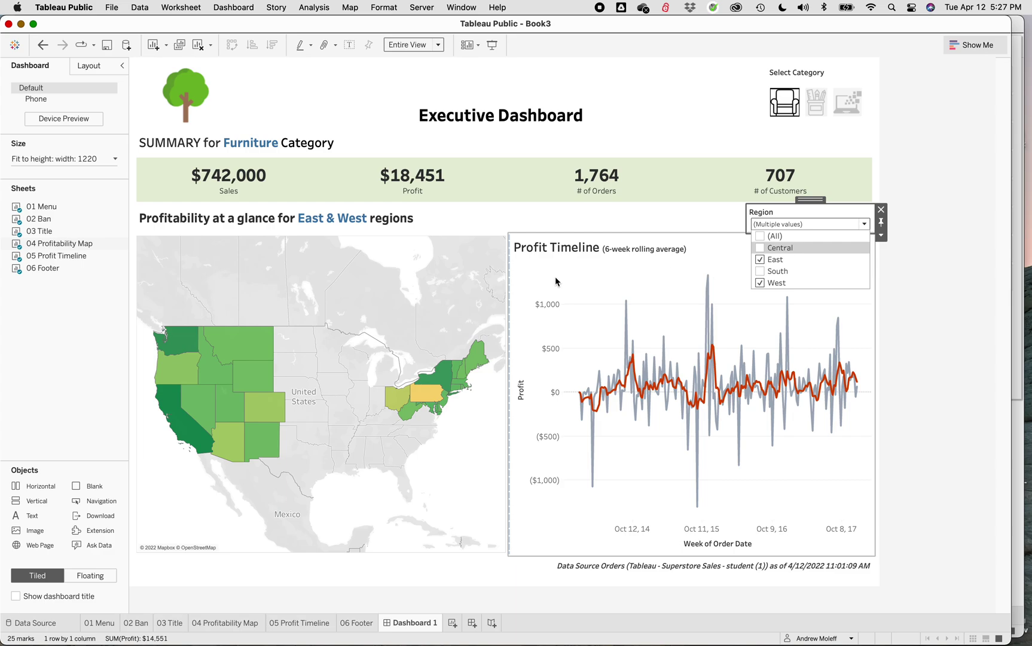
click(759, 284)
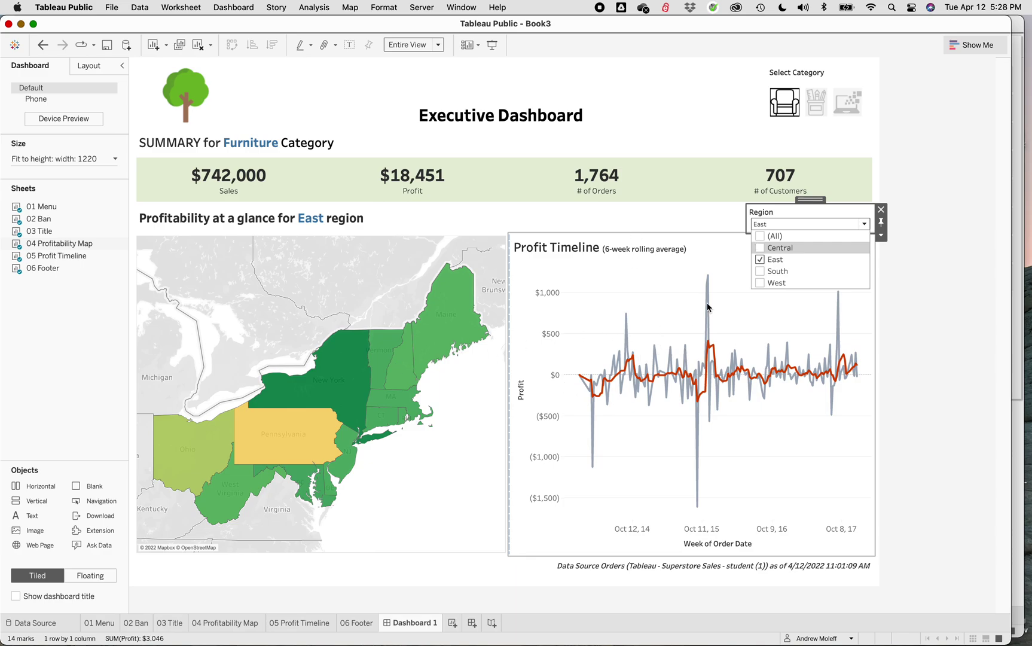
click(683, 218)
click(692, 274)
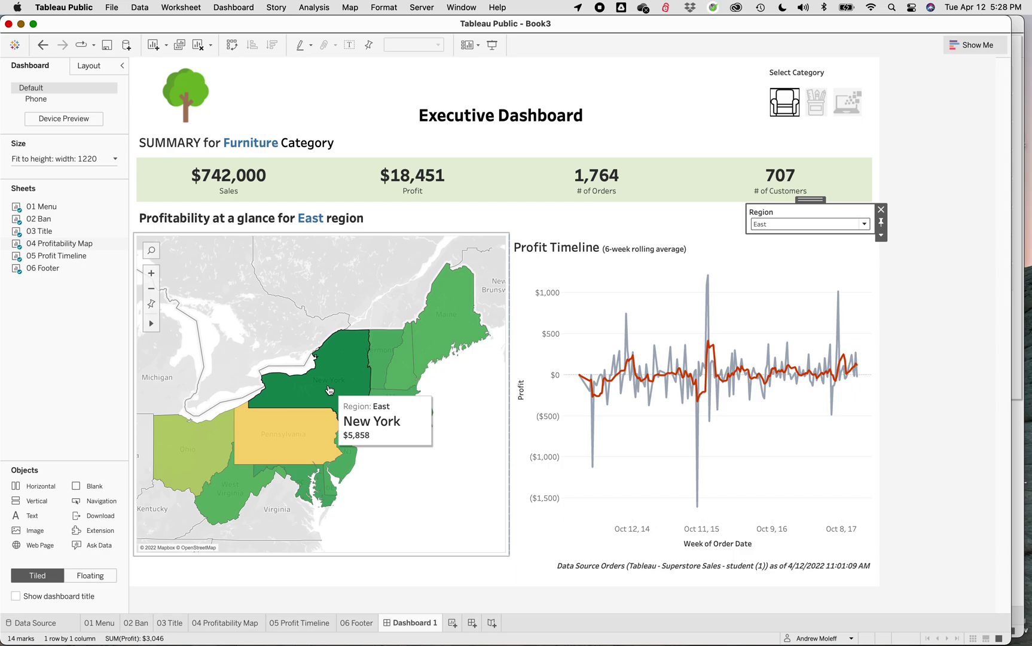
Reset the Region filter to (All) and clear the Furniture selection so the dashboard covers all categories
click(864, 224)
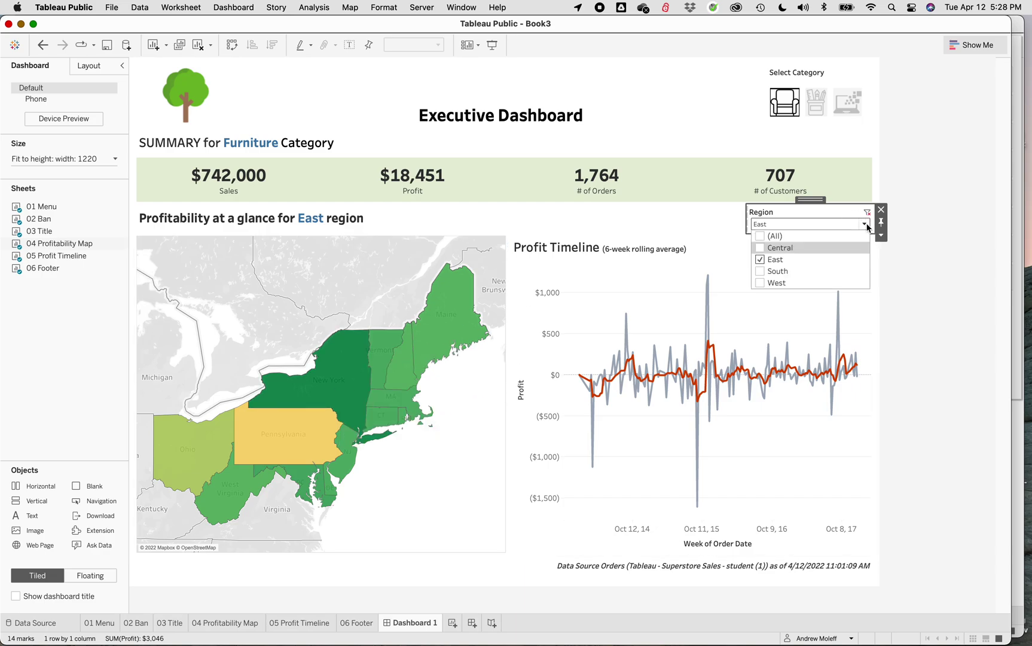
click(782, 236)
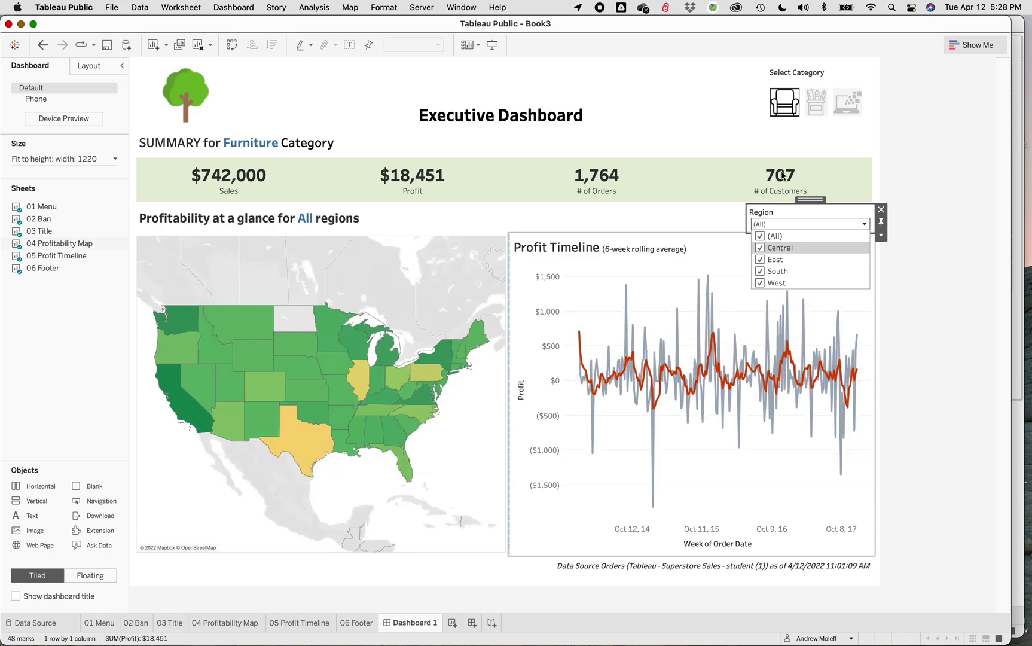
click(783, 105)
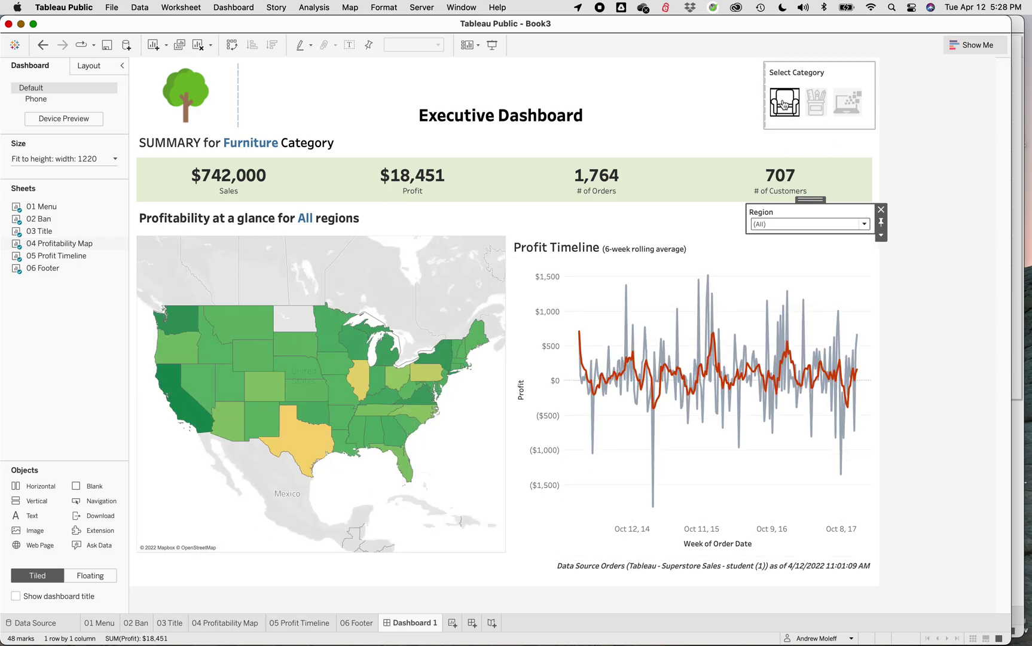
click(783, 105)
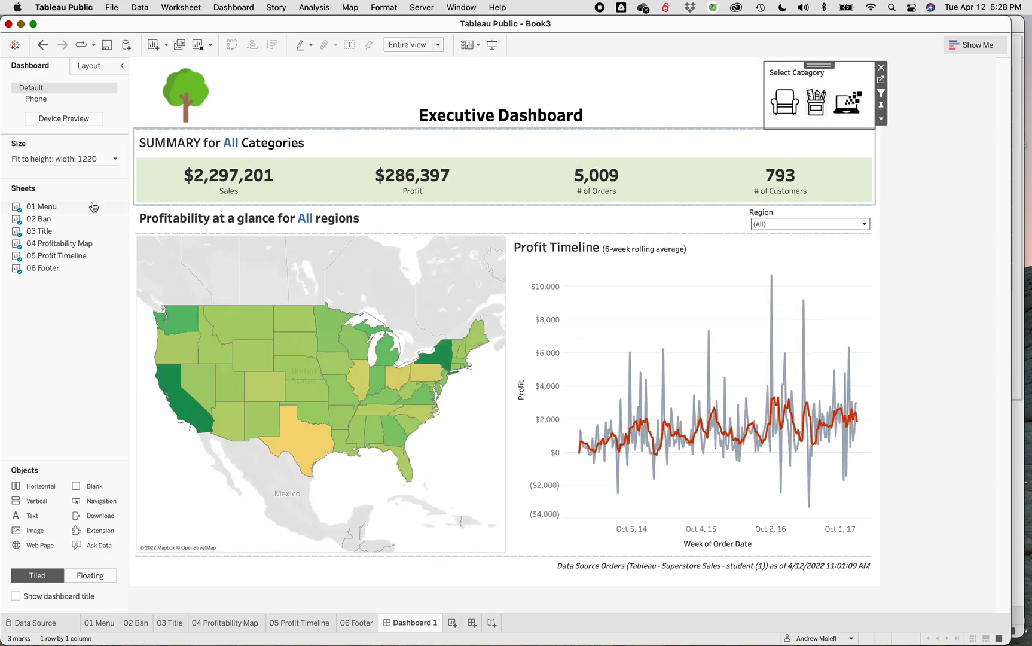